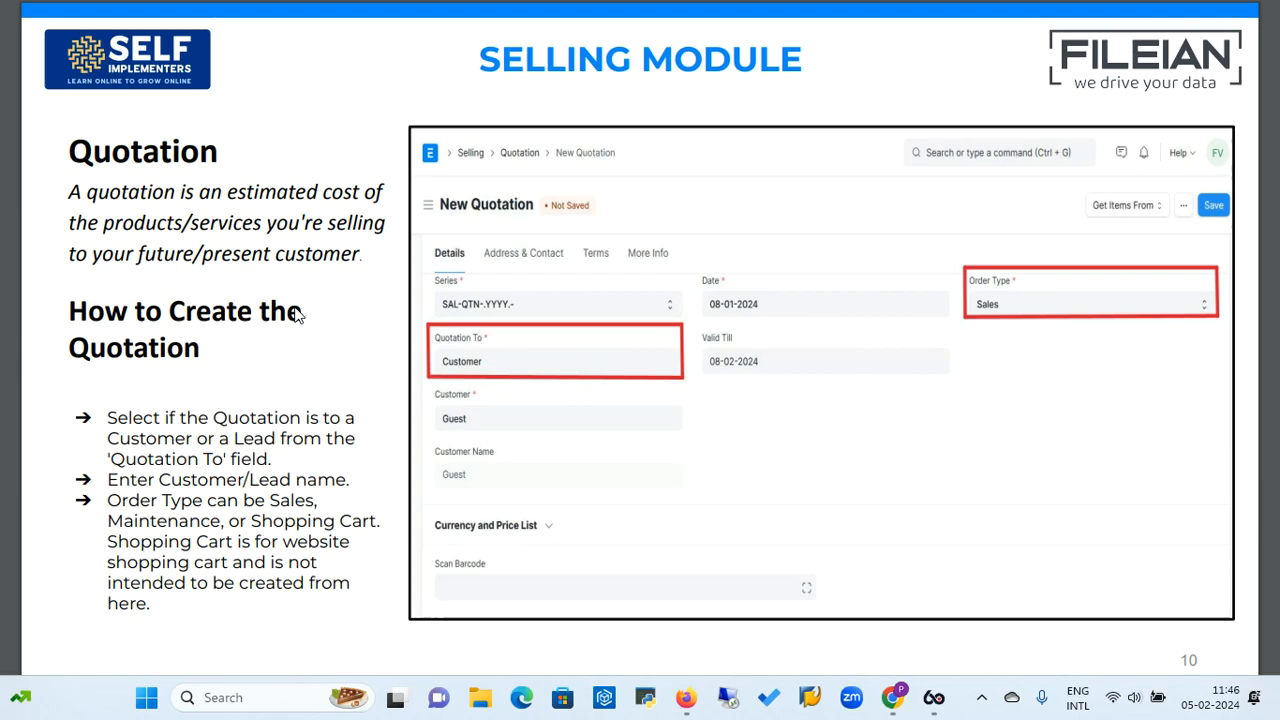
click(268, 350)
key(Right)
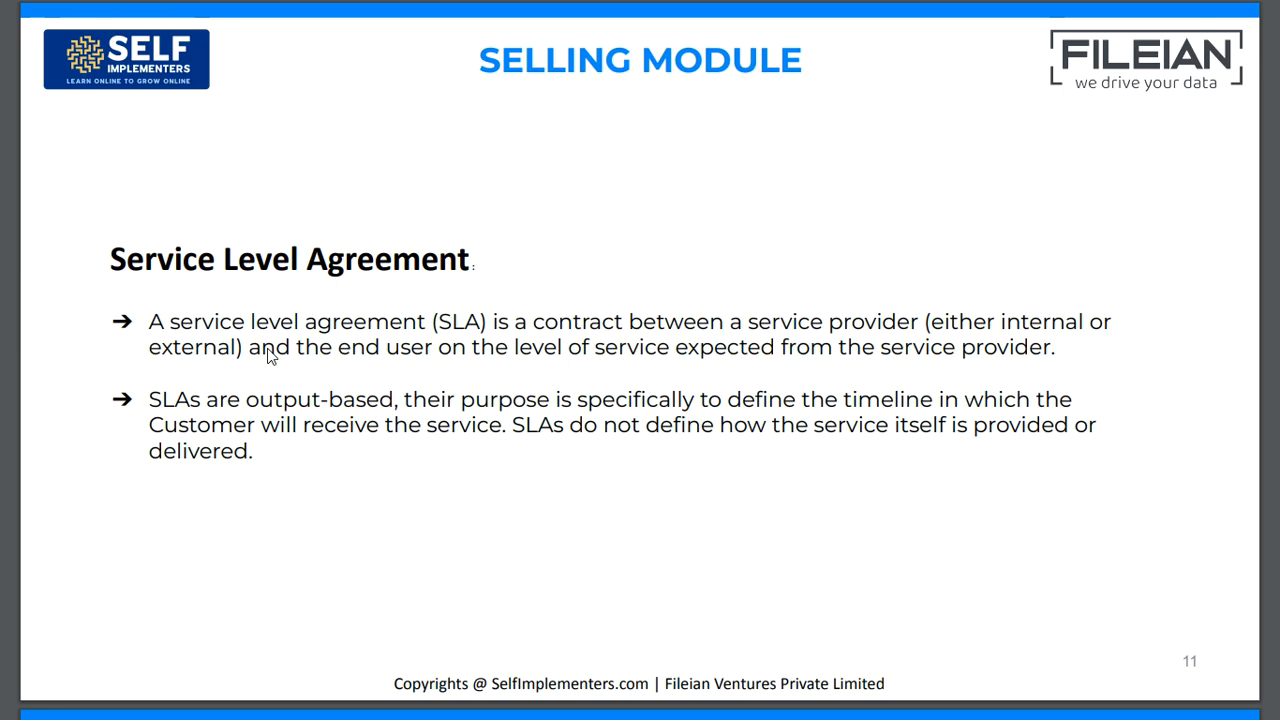
key(Right)
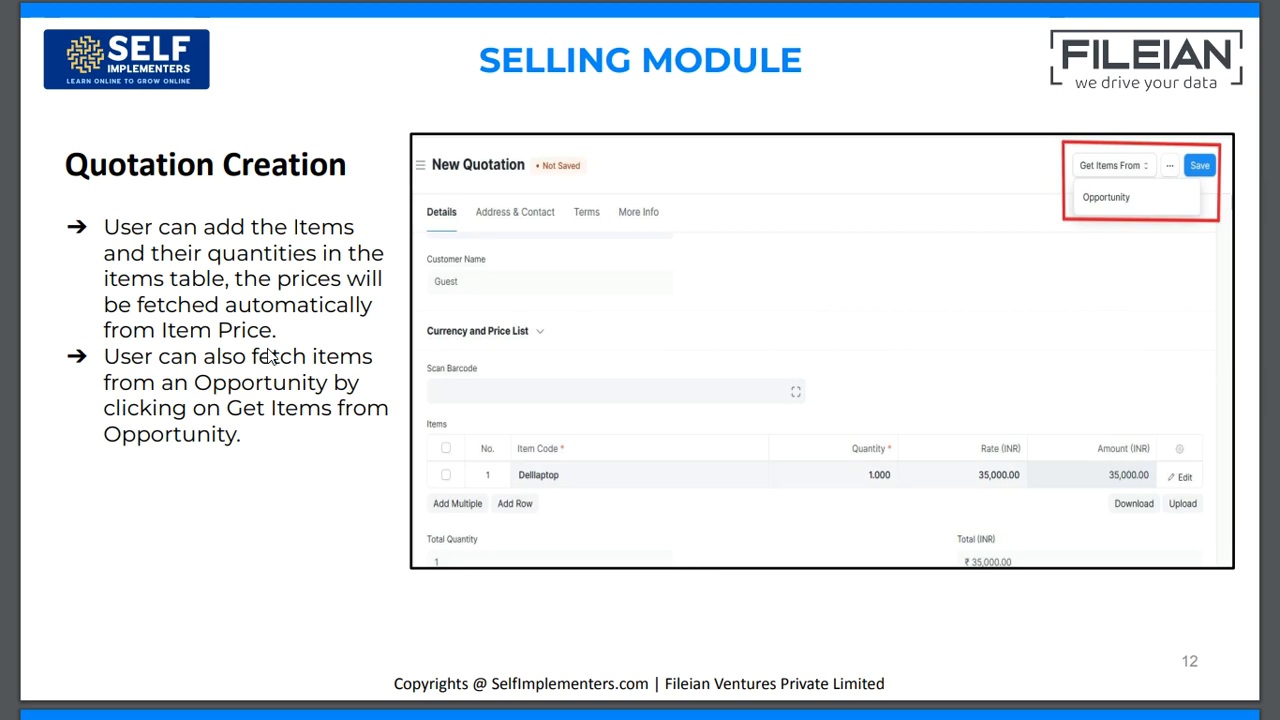
Step: Switch to the Chrome browser and log in to Frappe with the prefilled credentials
key(alt+Tab)
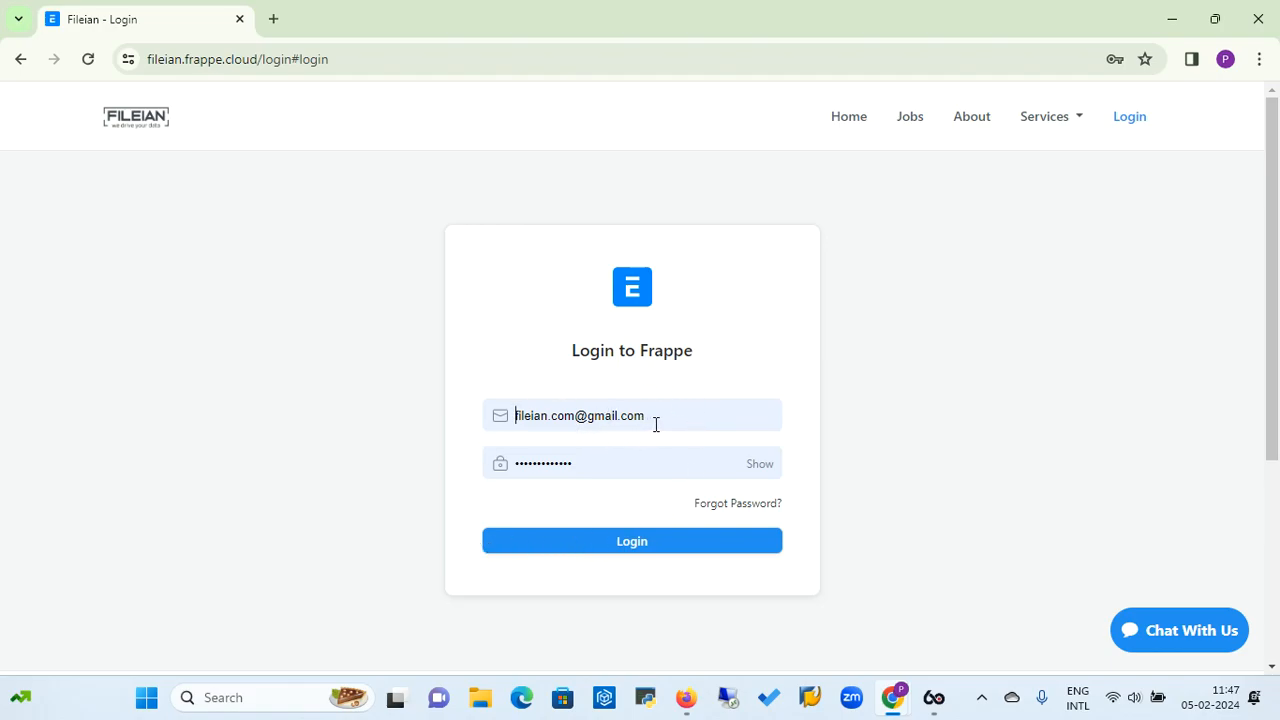
click(639, 547)
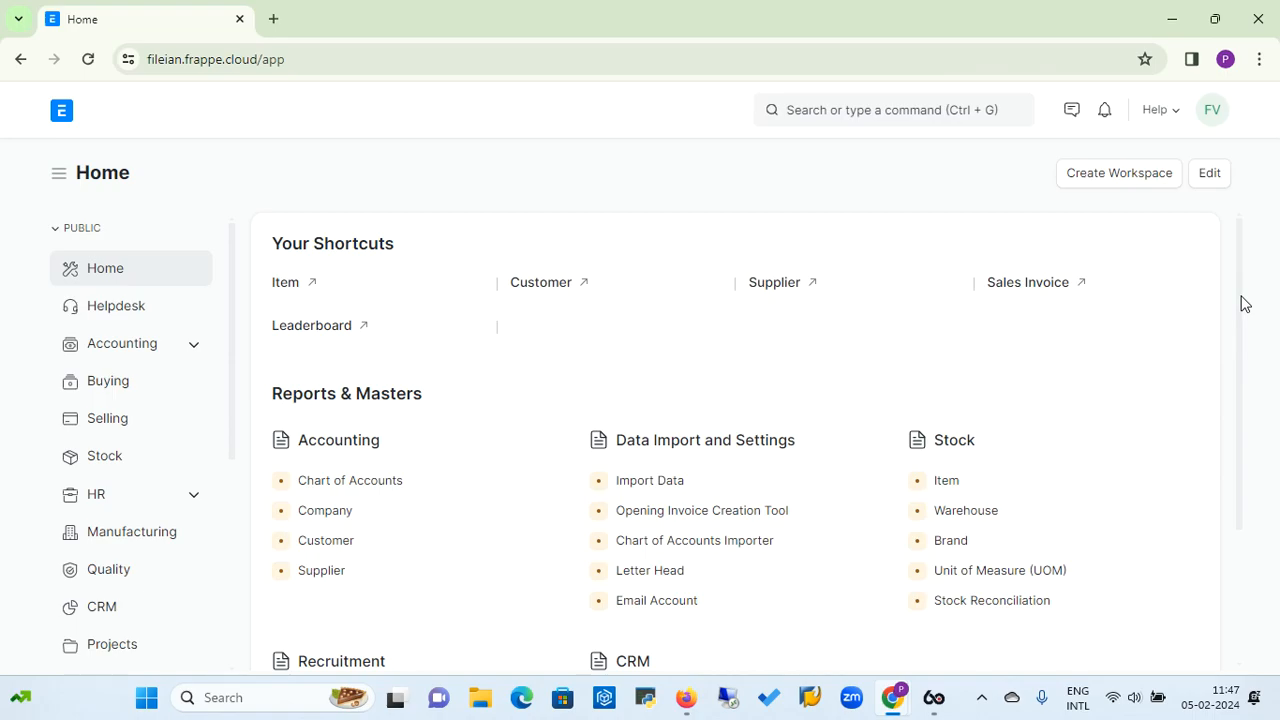
Step: Look through the Home workspace's reports and masters and the full list of public modules
drag(1244, 303, 1238, 377)
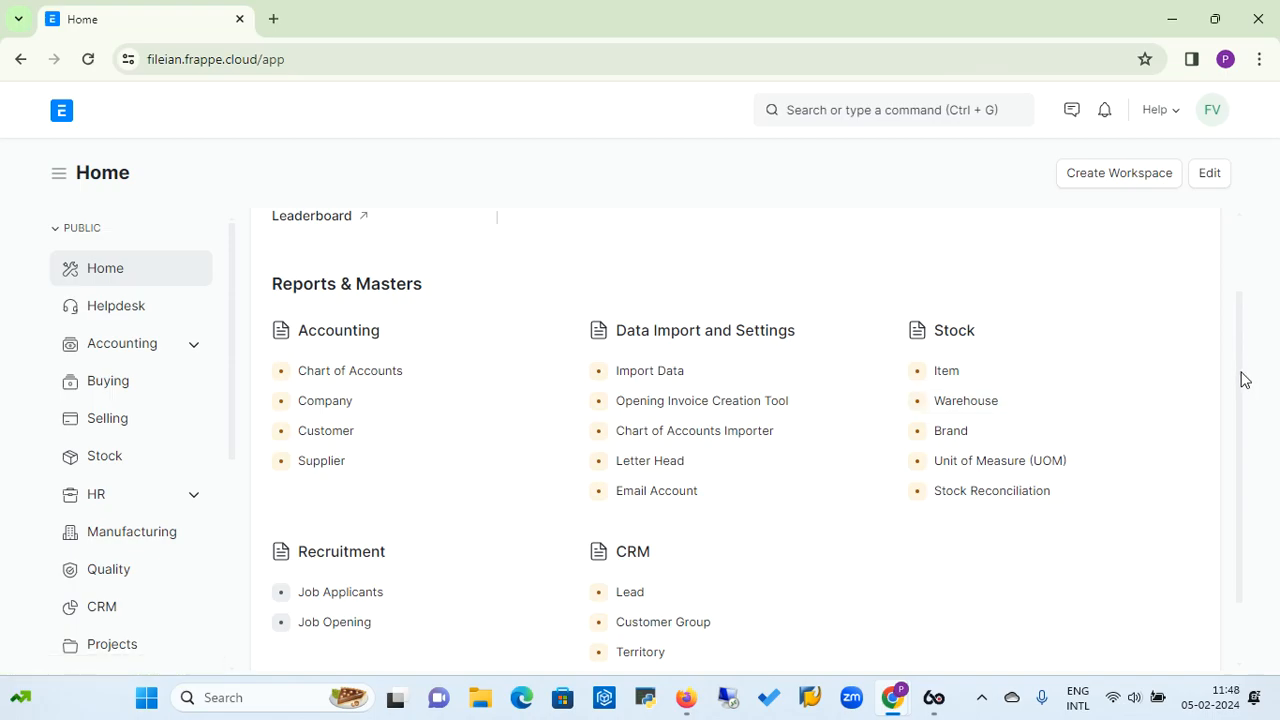
drag(1241, 375, 1246, 455)
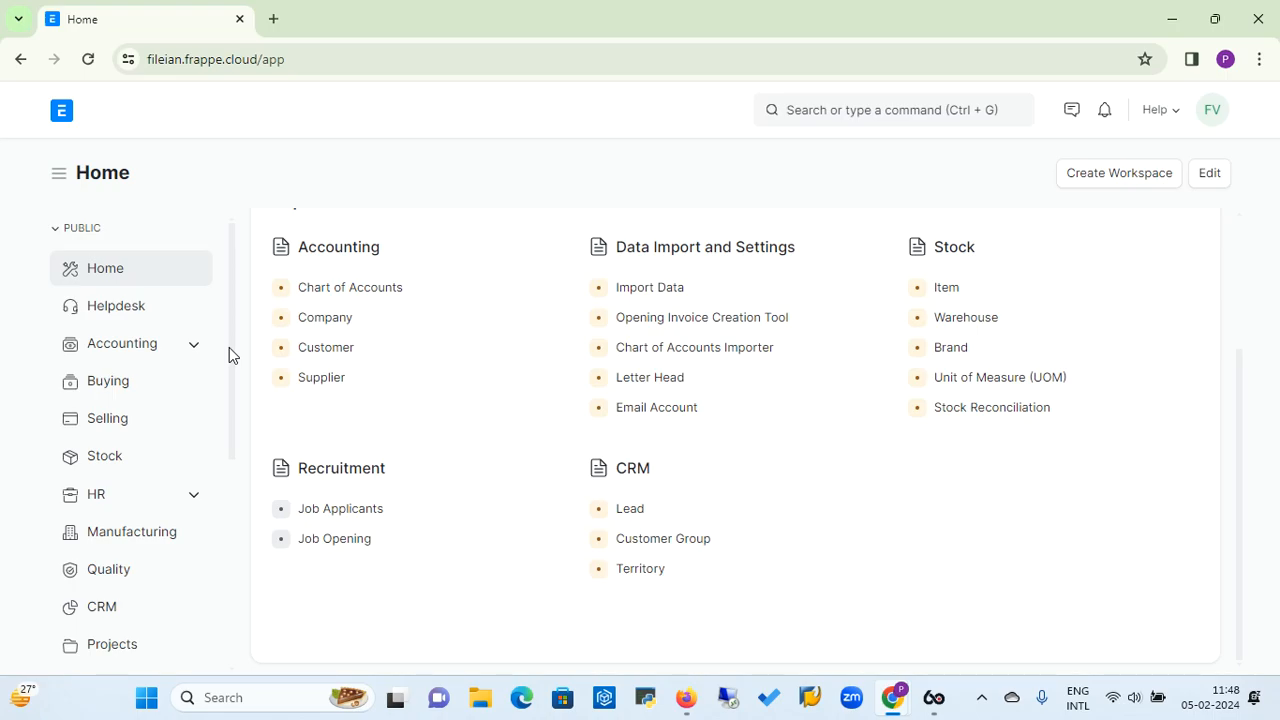
scroll(229, 355, down, 1)
scroll(229, 364, up, 1)
drag(234, 437, 227, 520)
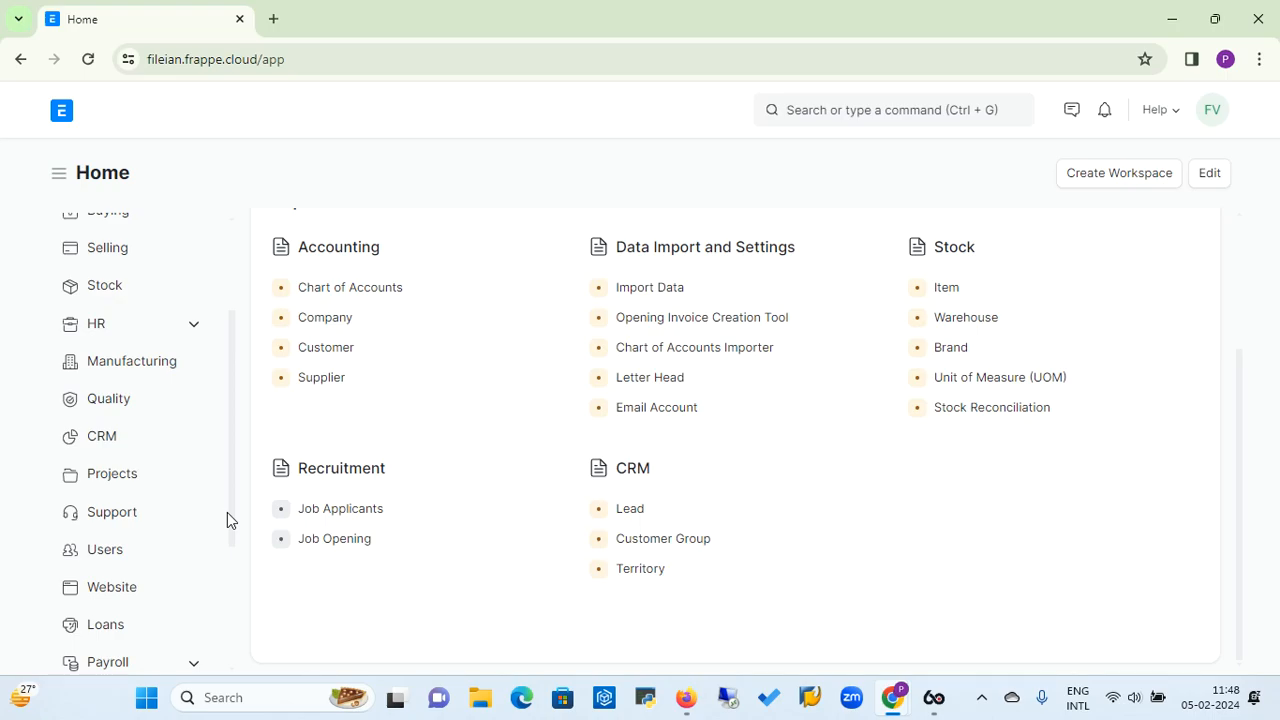
drag(227, 513, 222, 618)
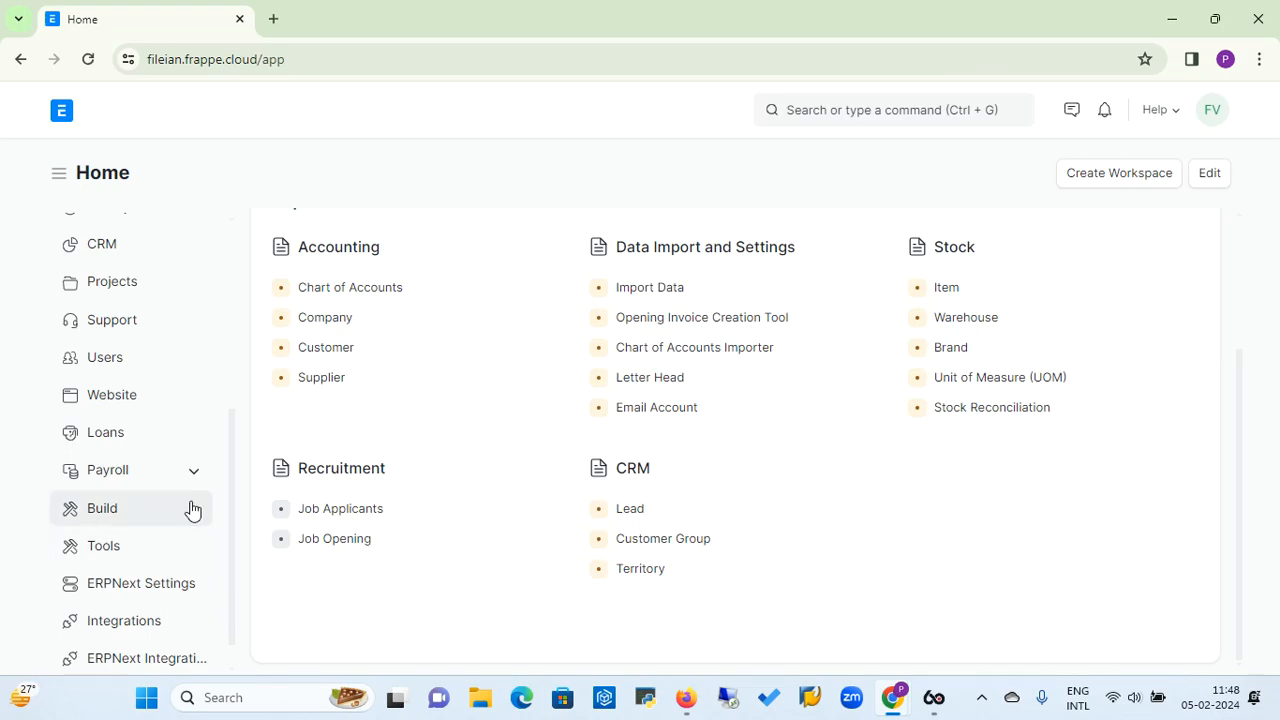
drag(230, 544, 236, 352)
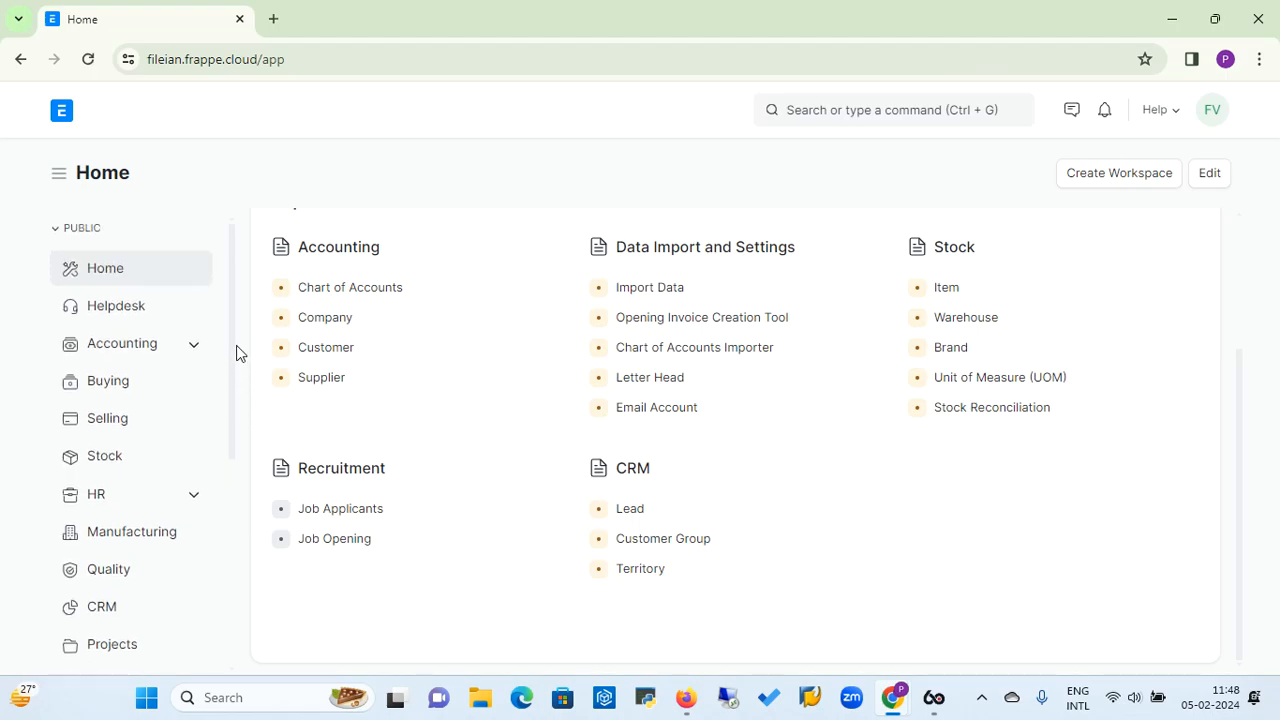
Step: Open the Selling workspace and review its Sales Order Trends chart, quick access links, masters, settings and reports
click(117, 420)
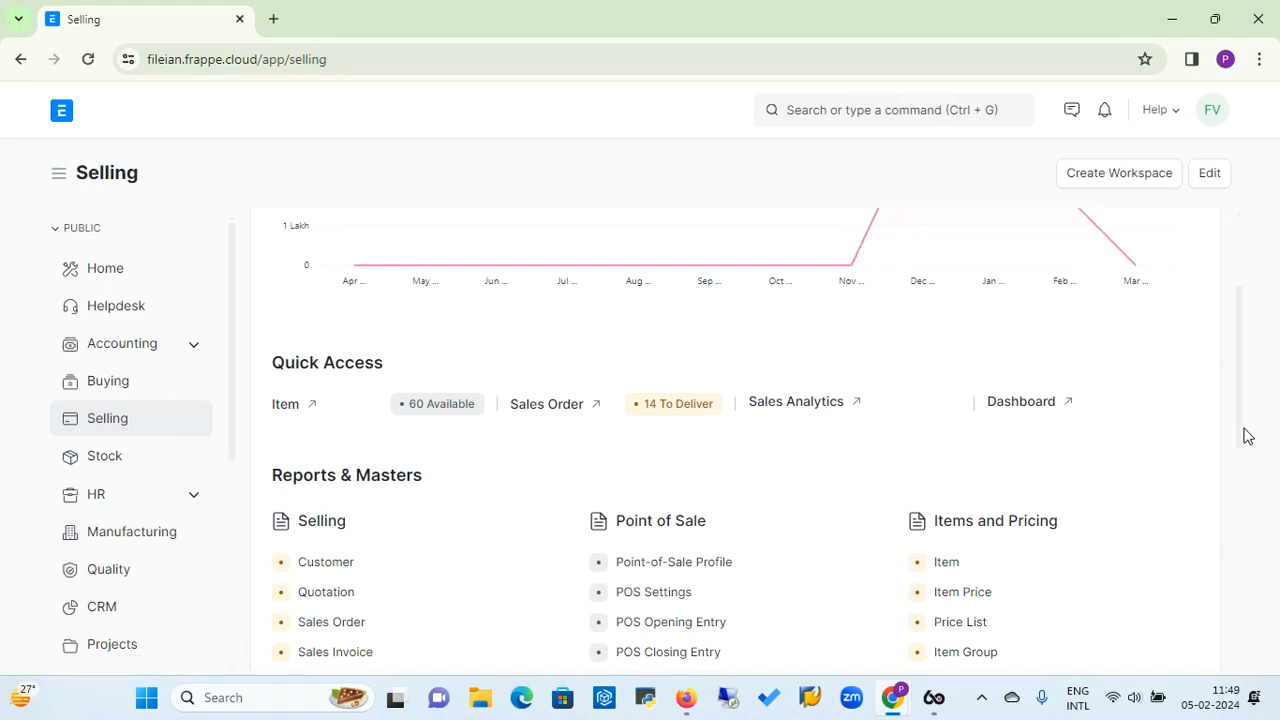
drag(1240, 428, 1240, 343)
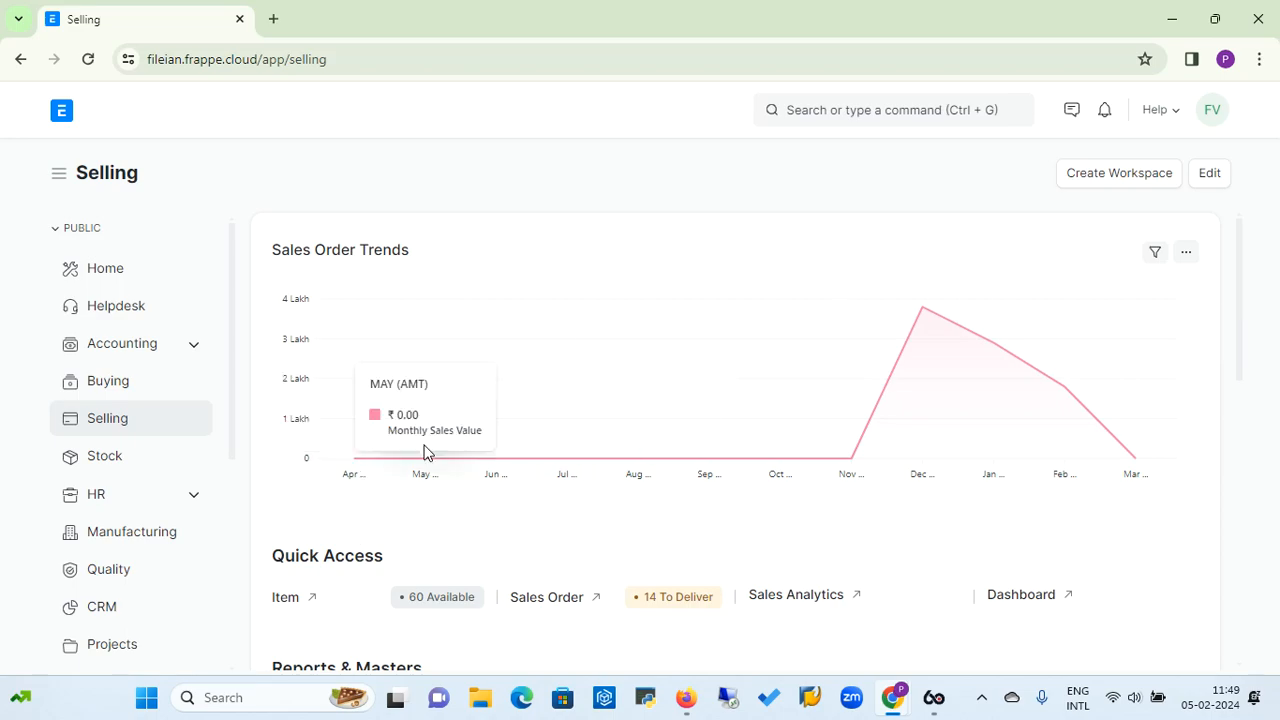
mouse_move(934, 431)
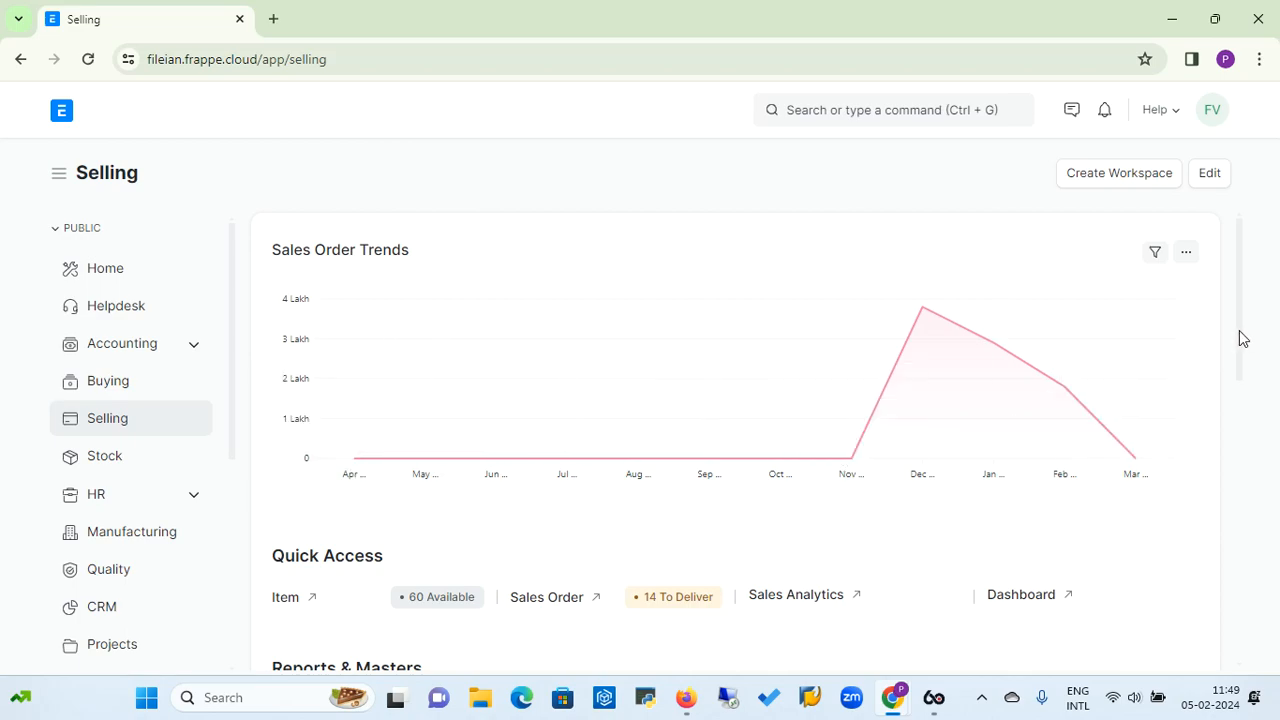
drag(1240, 338, 1246, 433)
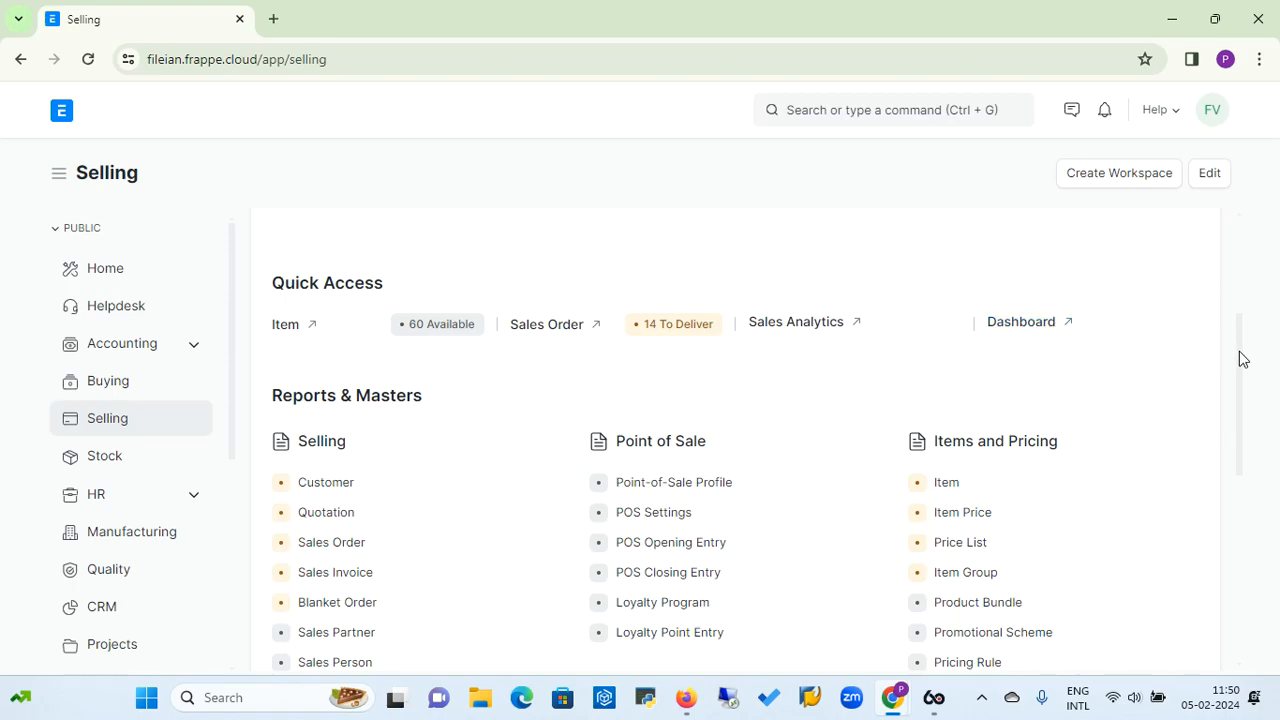
drag(1240, 360, 1245, 413)
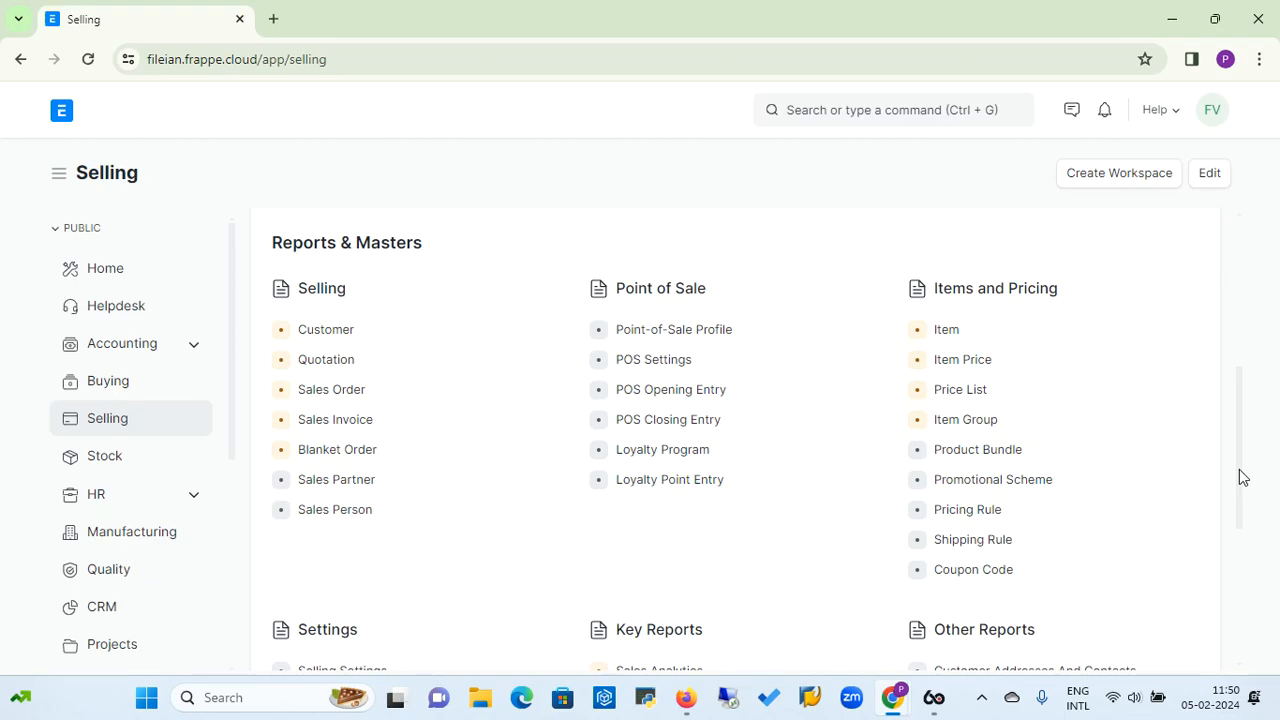
drag(1241, 477, 1244, 530)
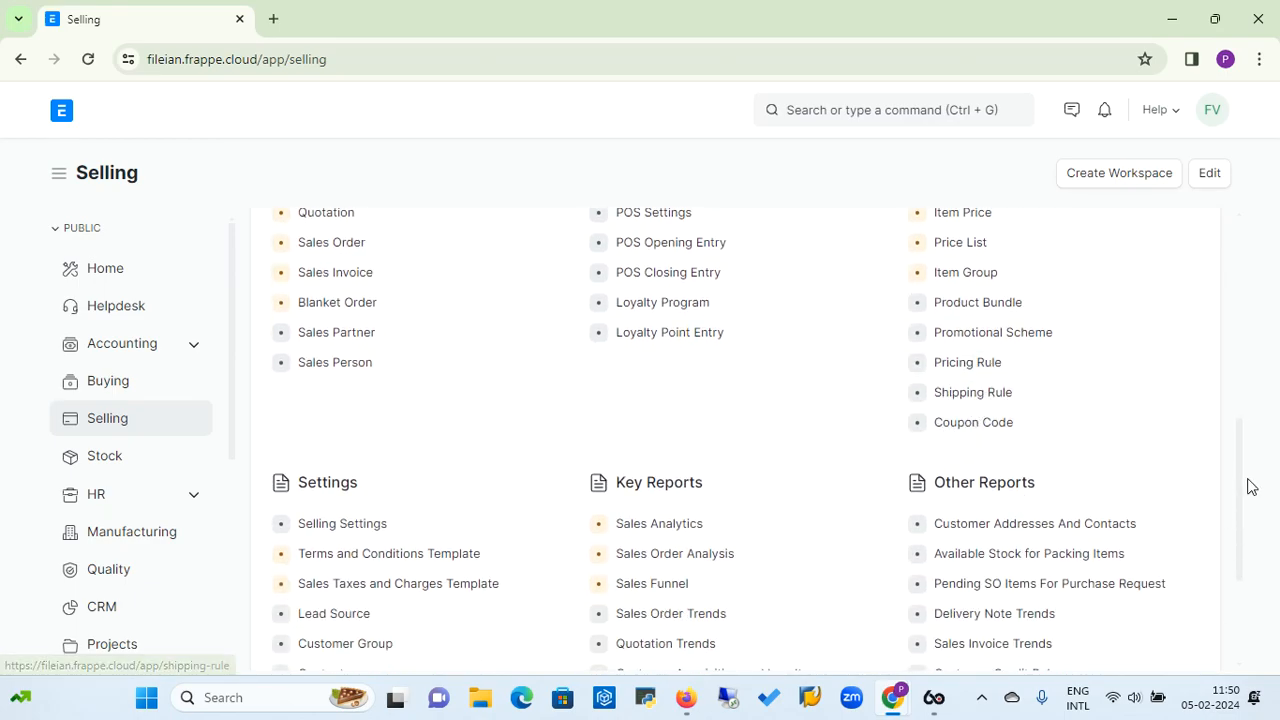
drag(1240, 490, 1245, 565)
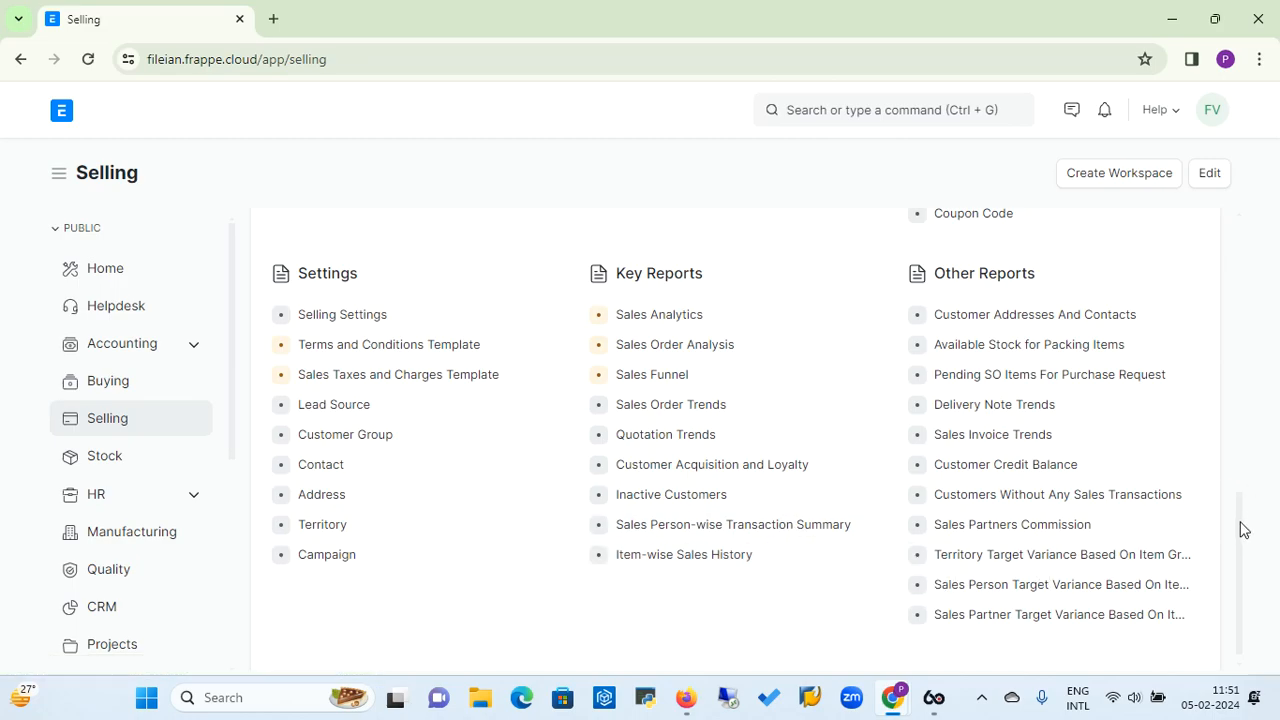
mouse_move(1240, 523)
mouse_down()
mouse_move(1236, 503)
mouse_move(1237, 531)
mouse_up()
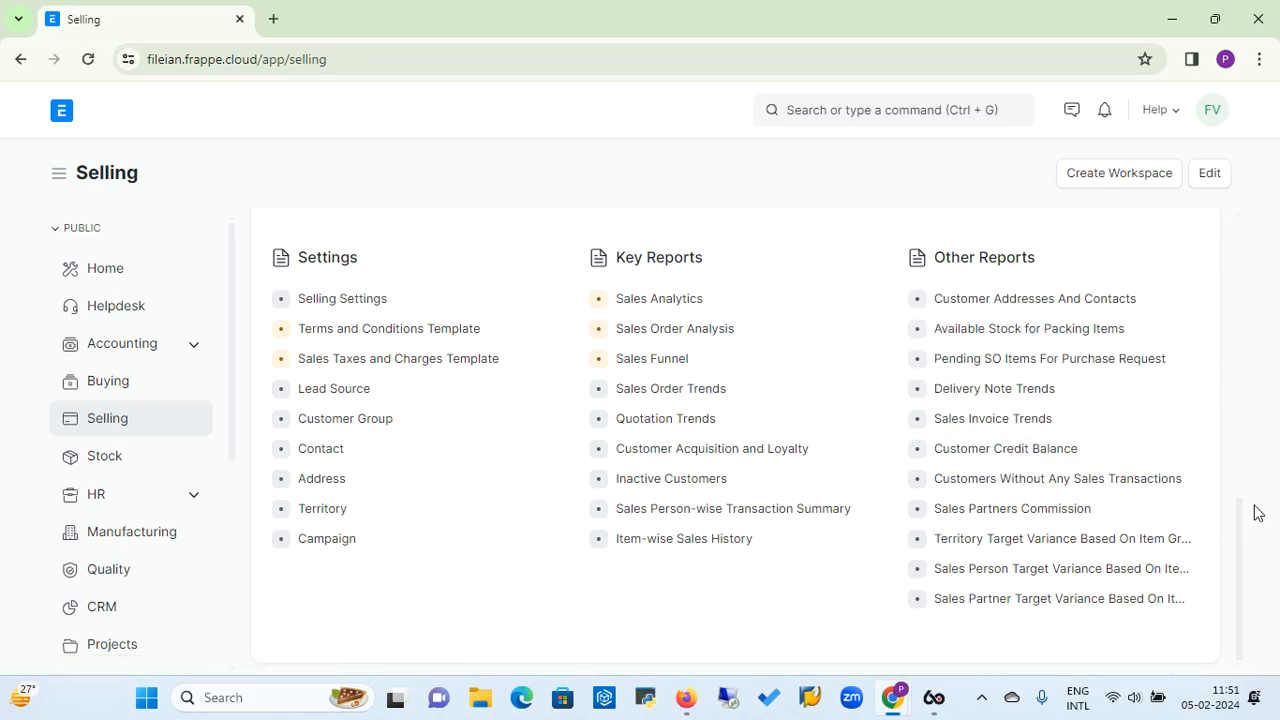
drag(1239, 543, 1243, 360)
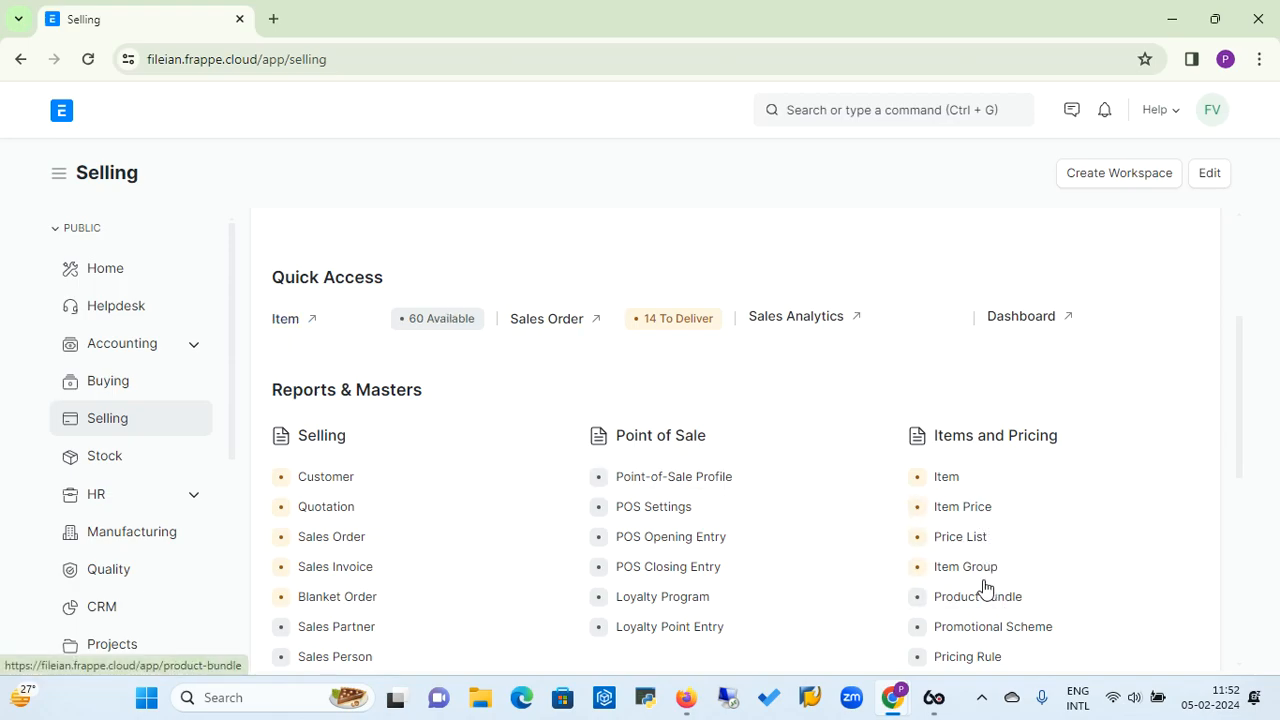
Step: Open the Item Price list and start a new item price in the full form
click(963, 508)
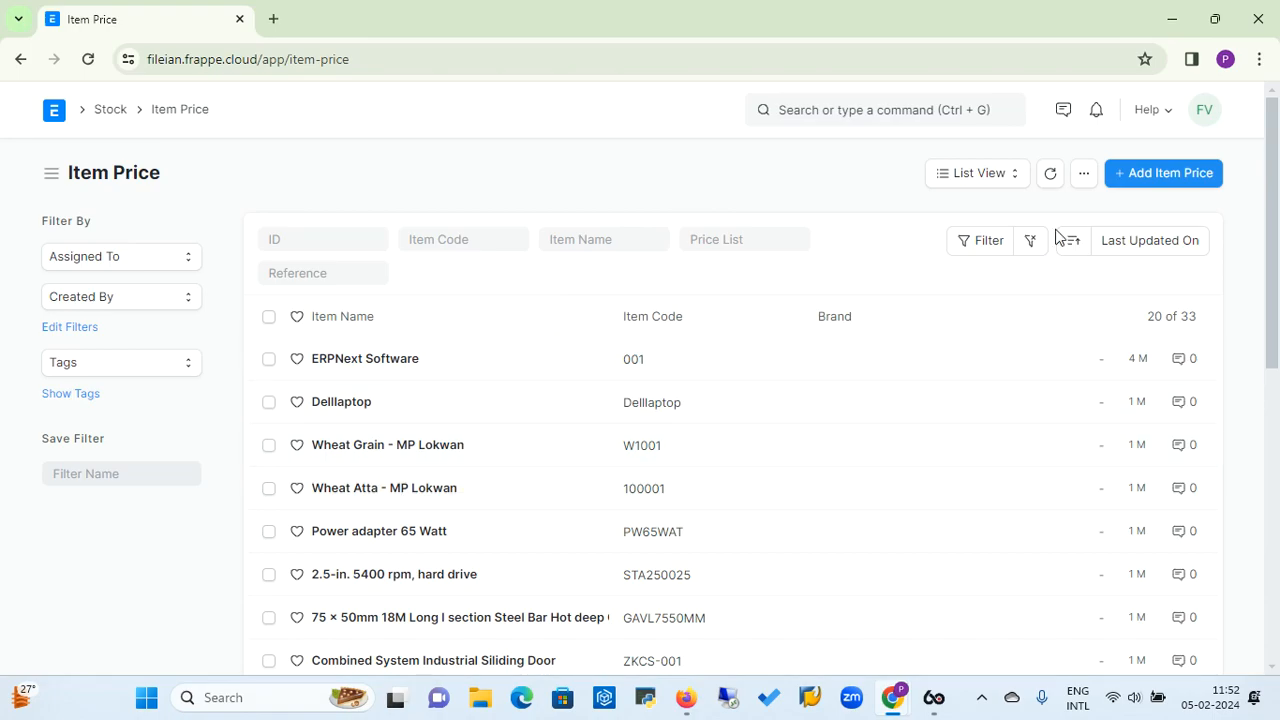
click(1160, 174)
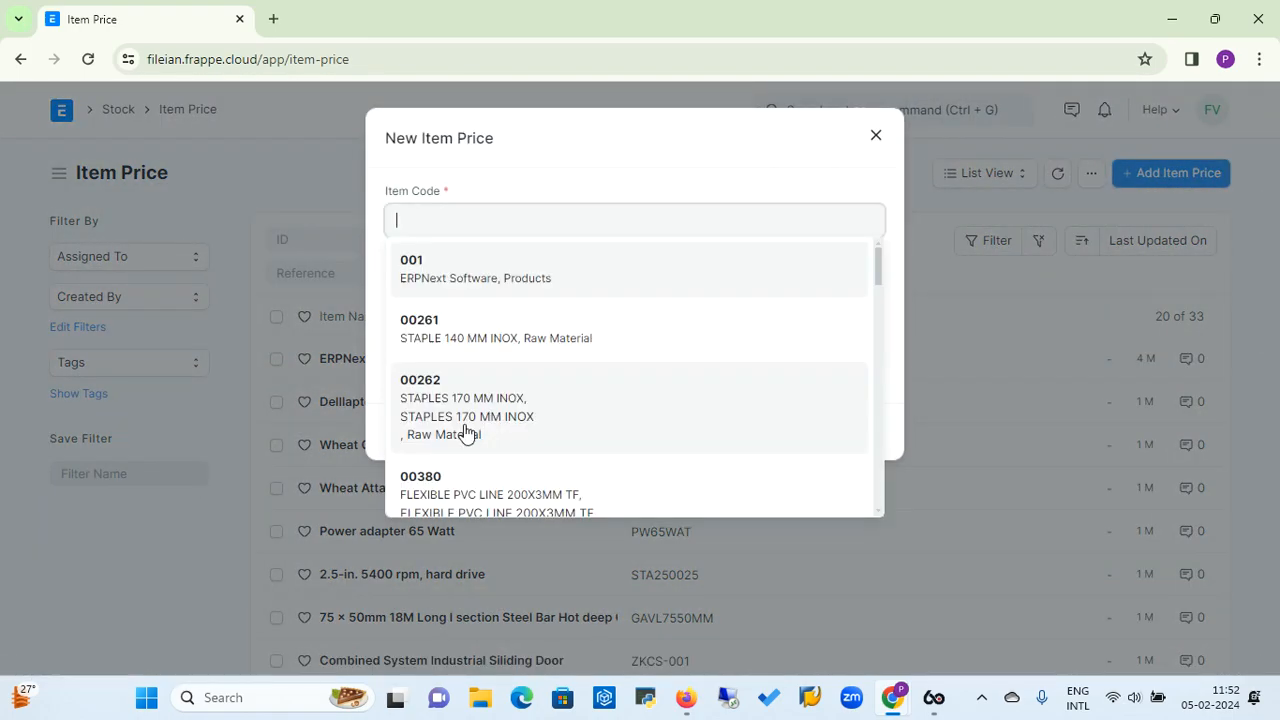
click(740, 176)
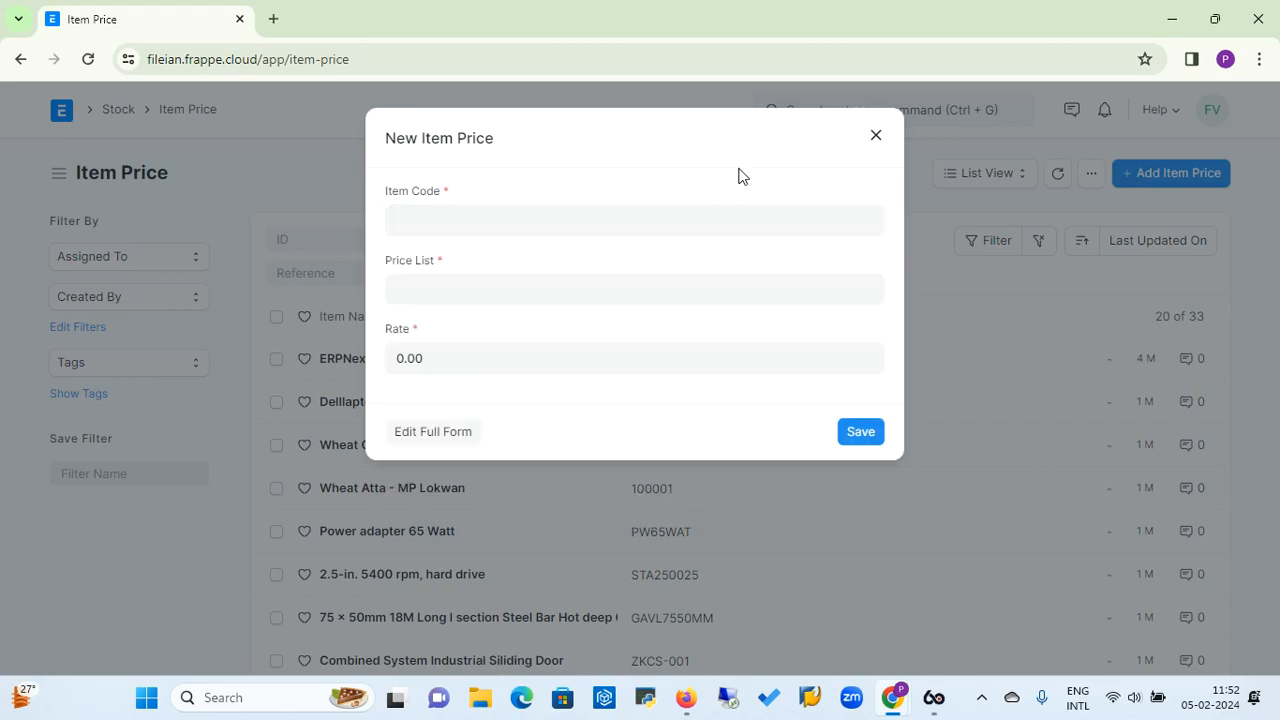
click(436, 438)
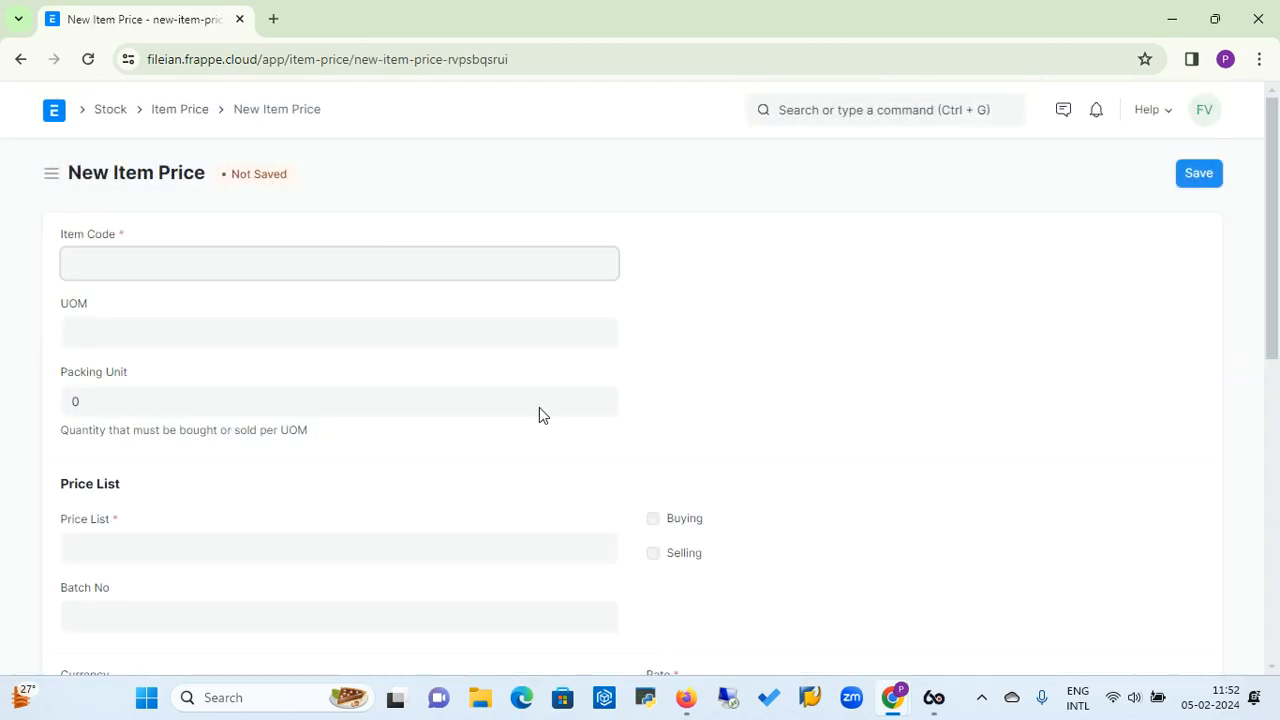
Step: Set the new item price's item code to 12345 (HP Laptop) and its price list to Standard Selling
click(554, 252)
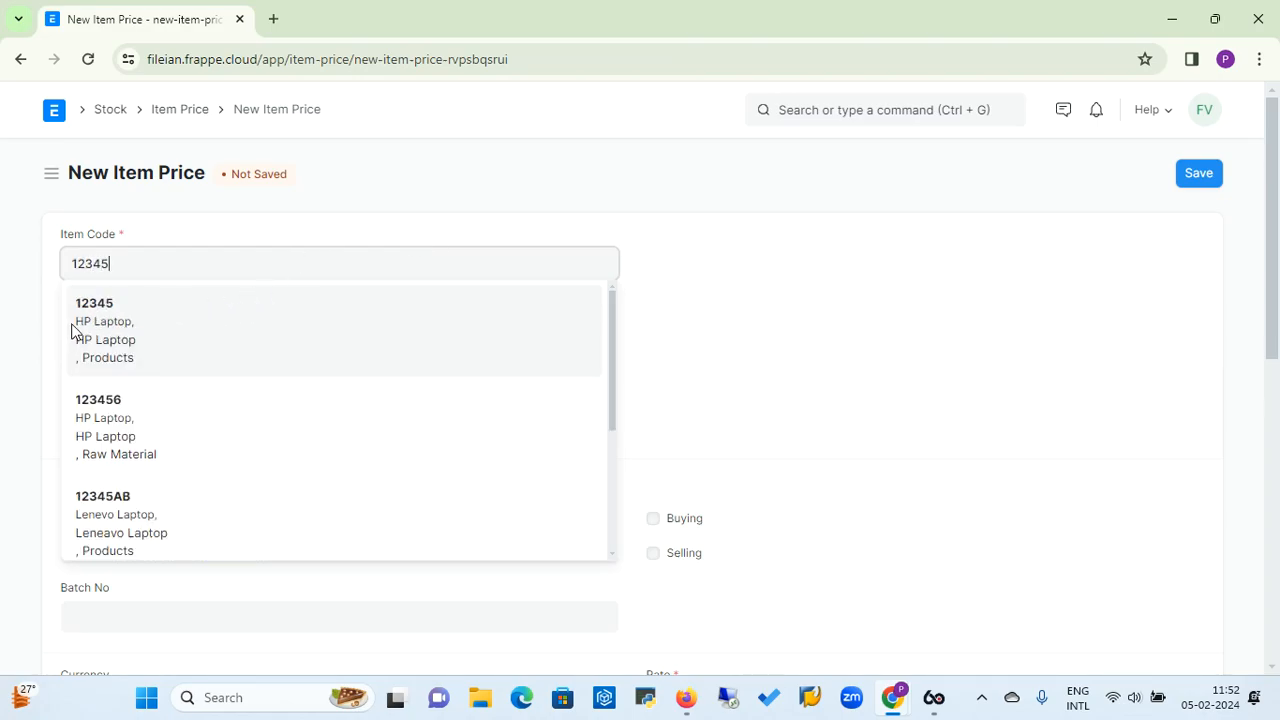
click(104, 318)
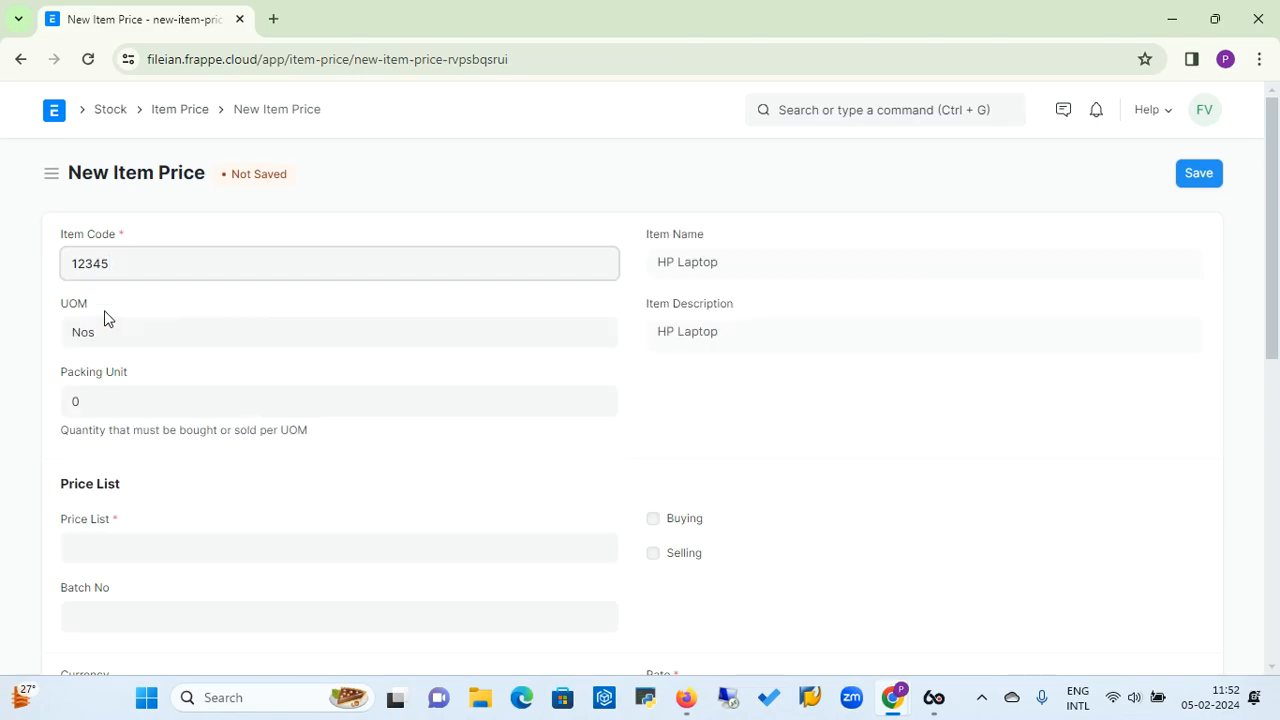
click(145, 546)
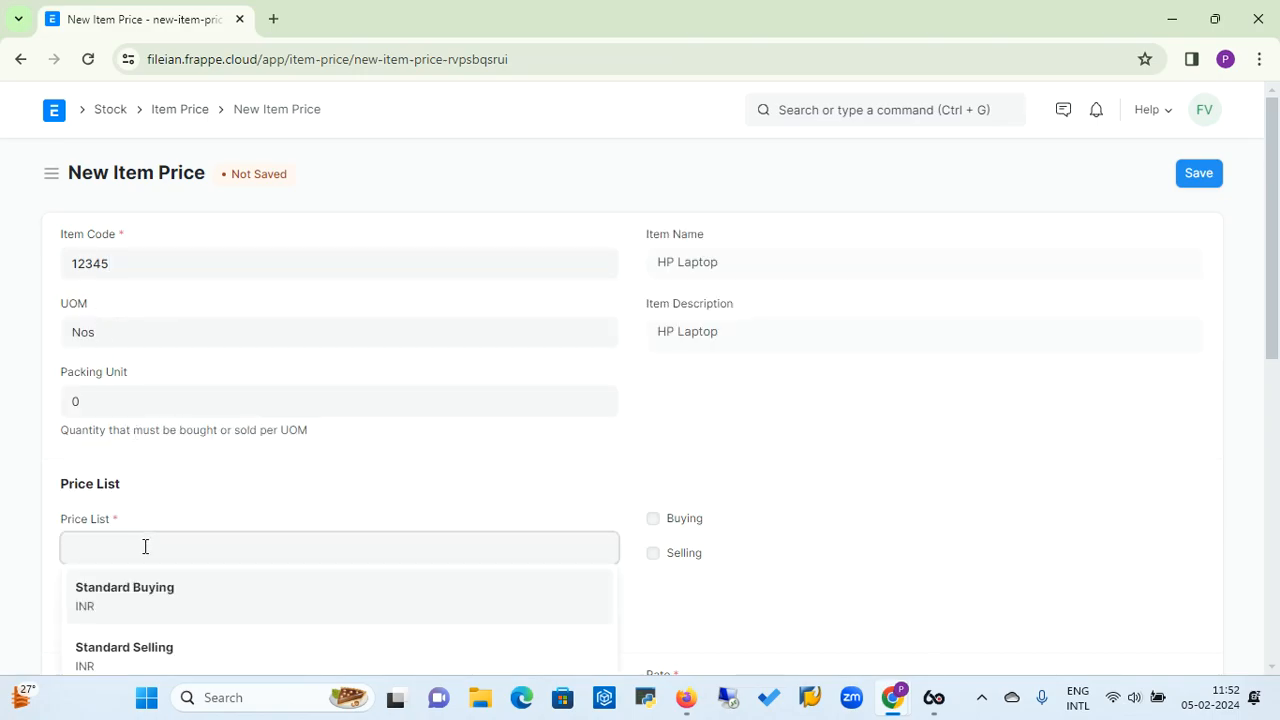
click(121, 653)
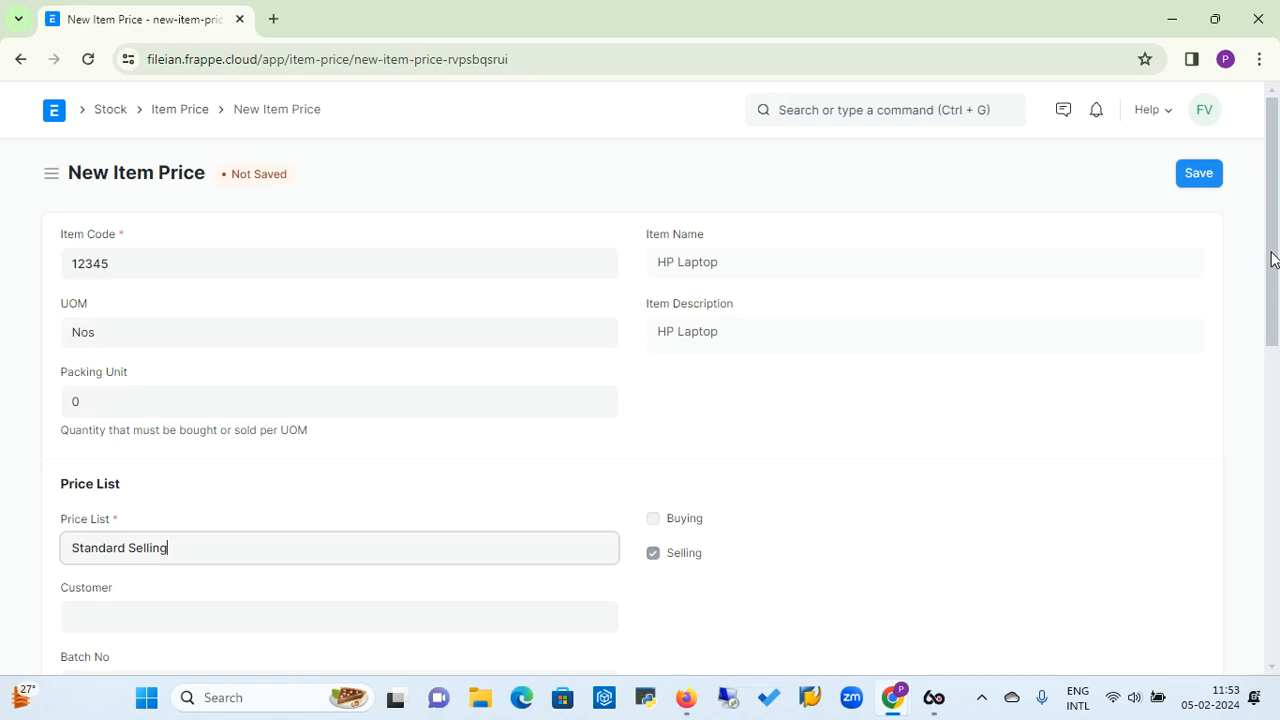
Step: View the customers available for the new item price
drag(1272, 259, 1274, 293)
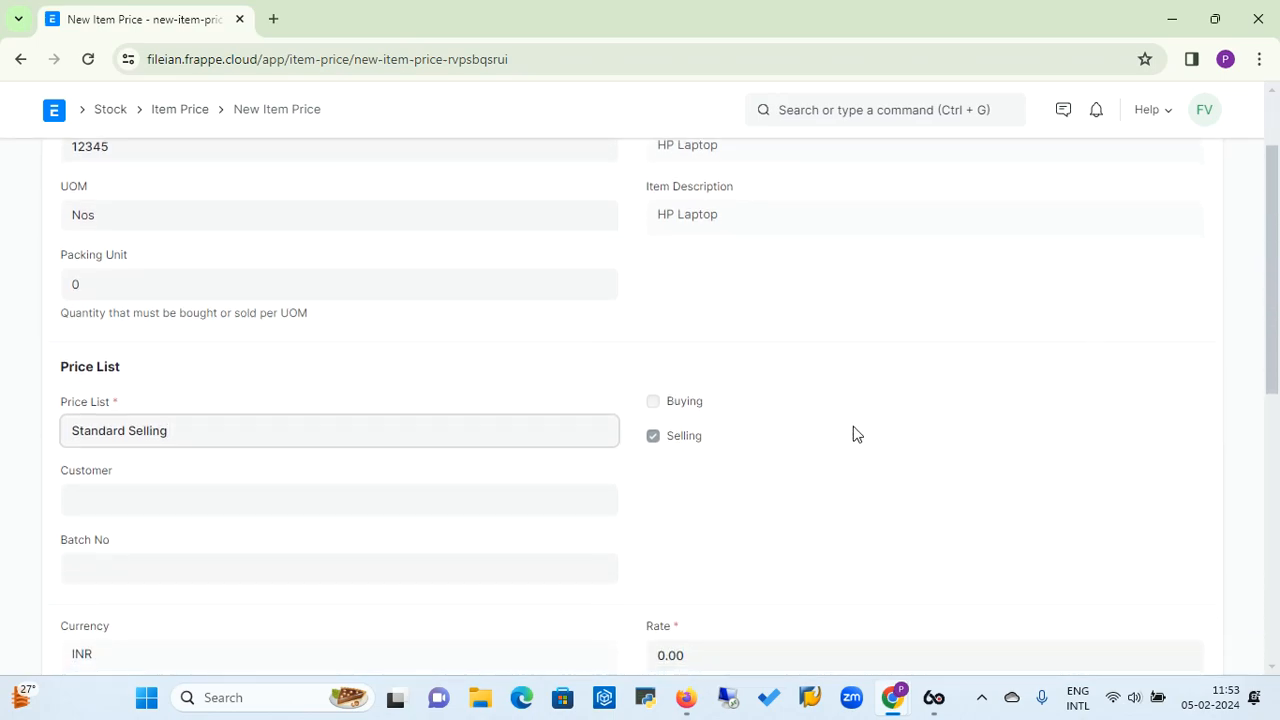
click(166, 505)
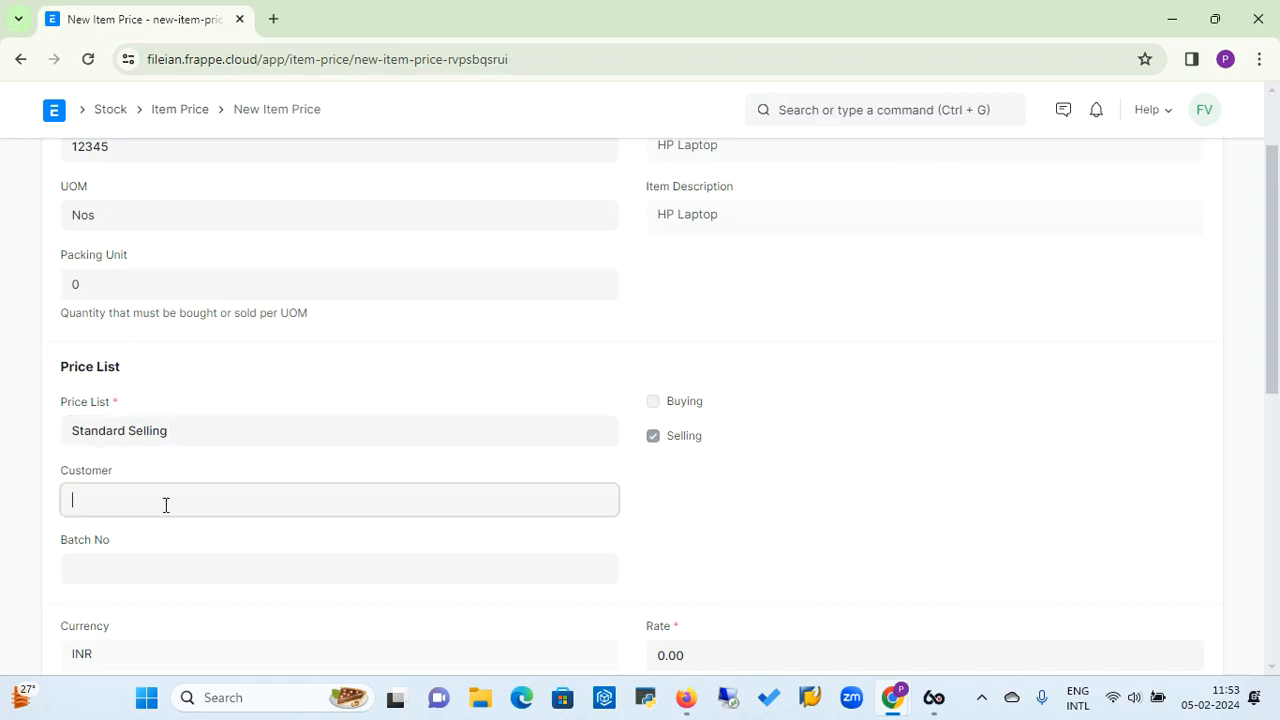
click(326, 477)
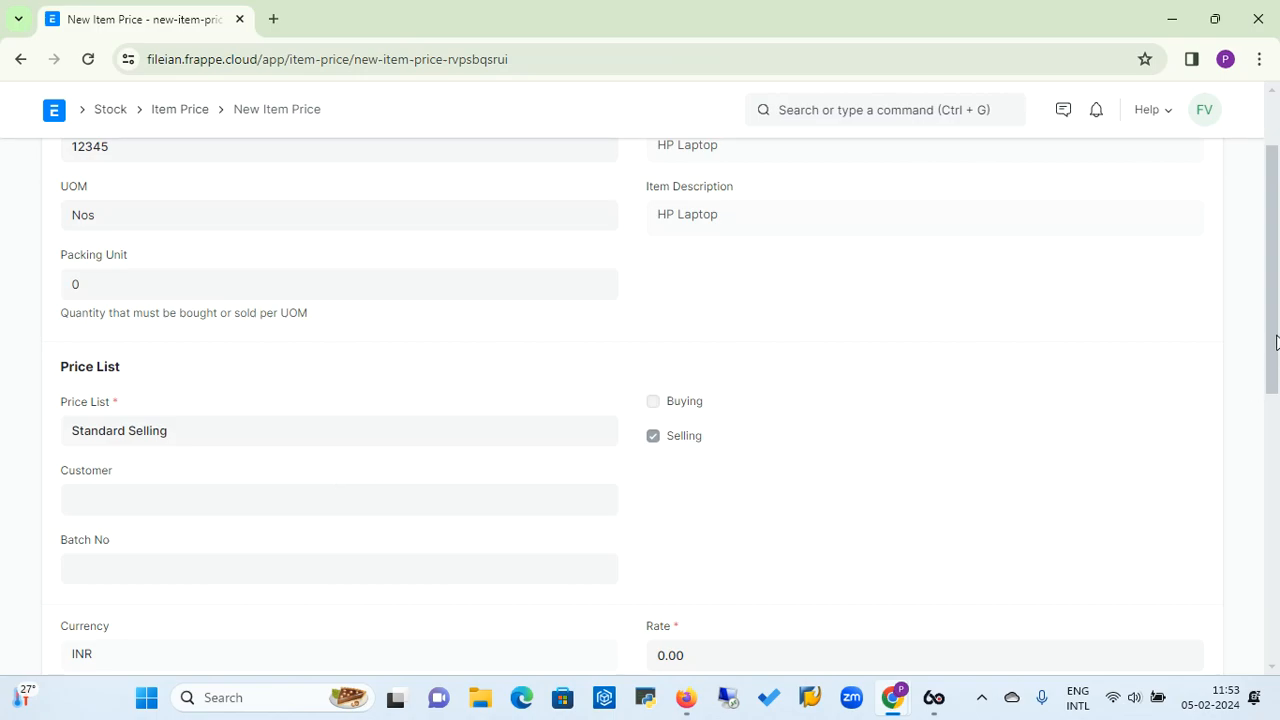
drag(1275, 342, 1278, 365)
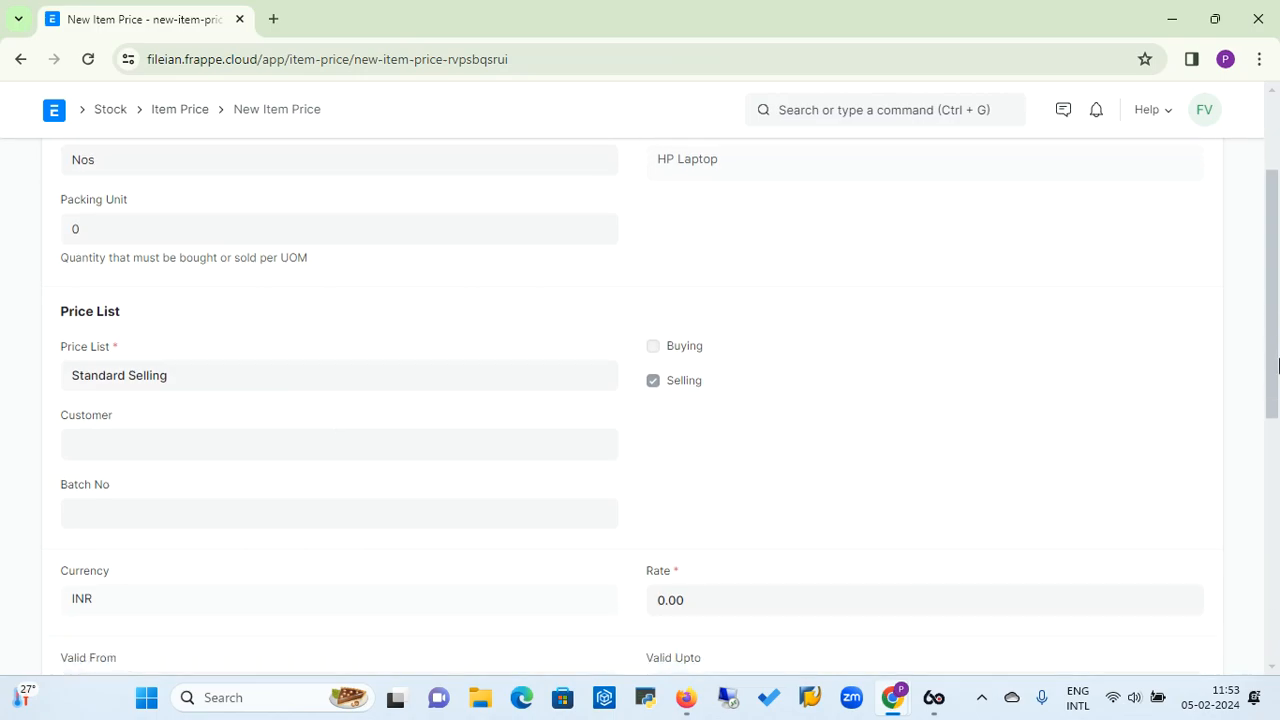
click(213, 449)
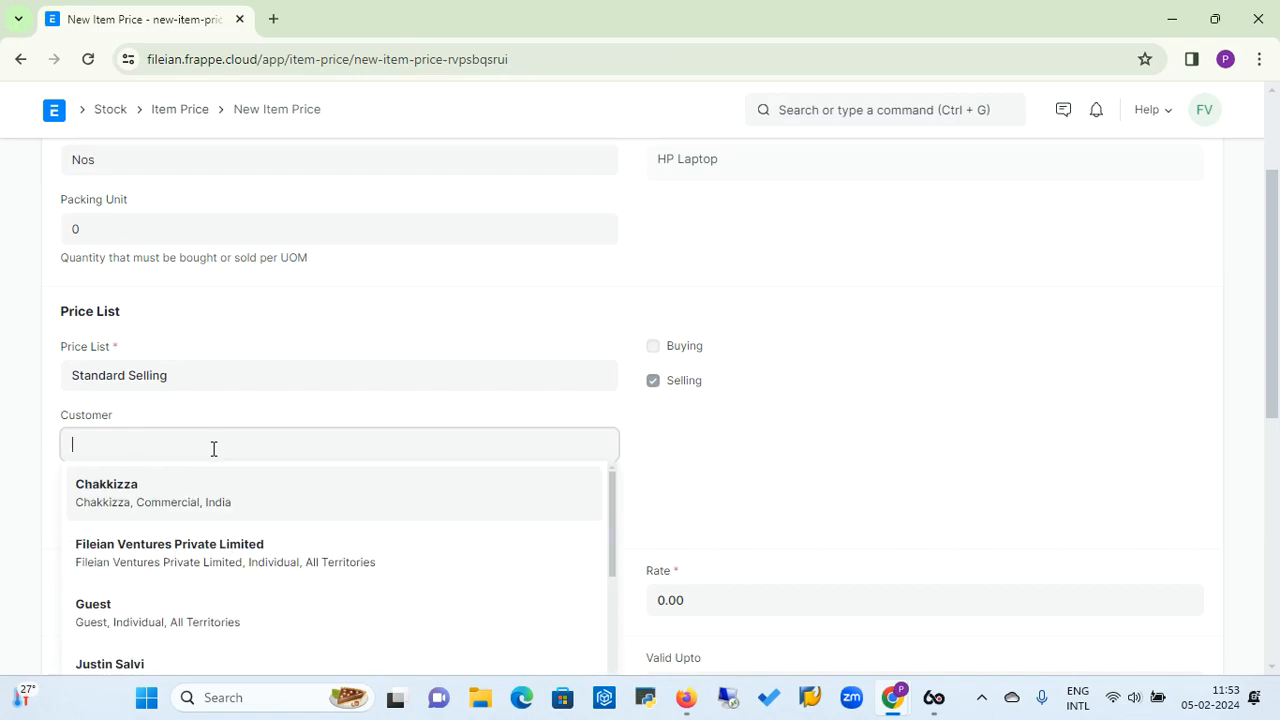
click(684, 444)
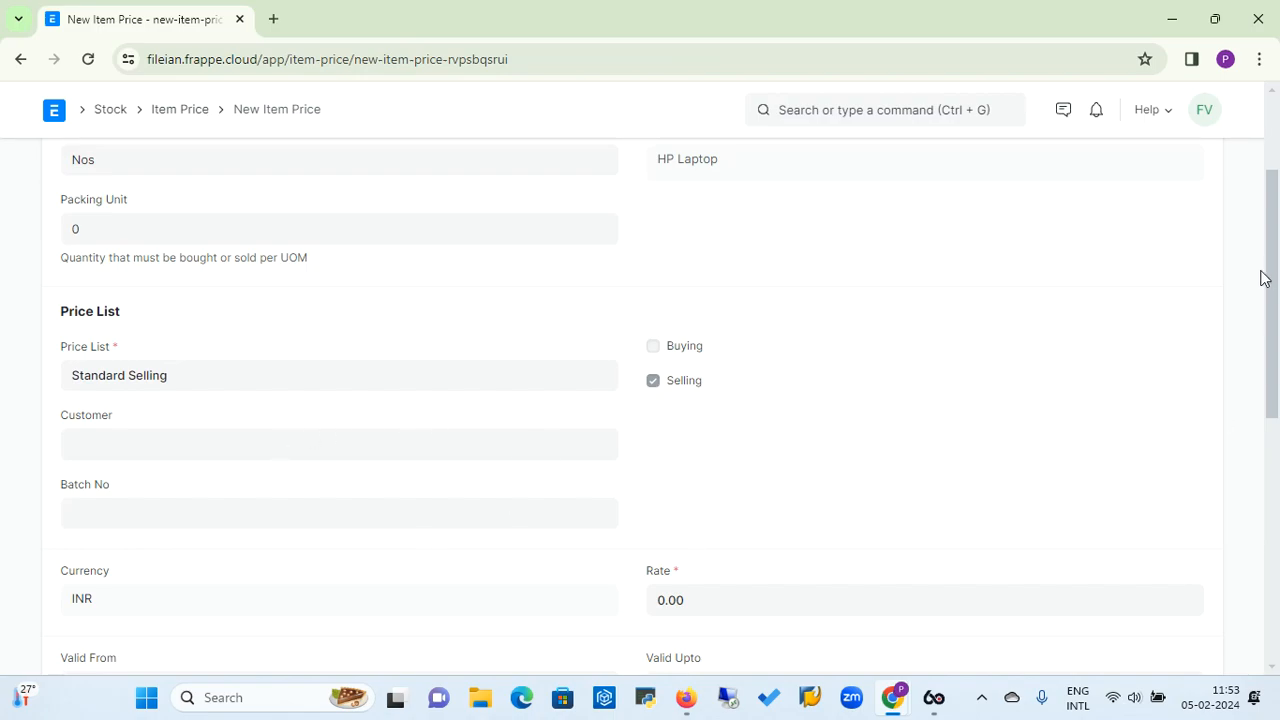
Step: Set the item price's rate to 45000 and open the Valid From date for editing
drag(1274, 272, 1274, 347)
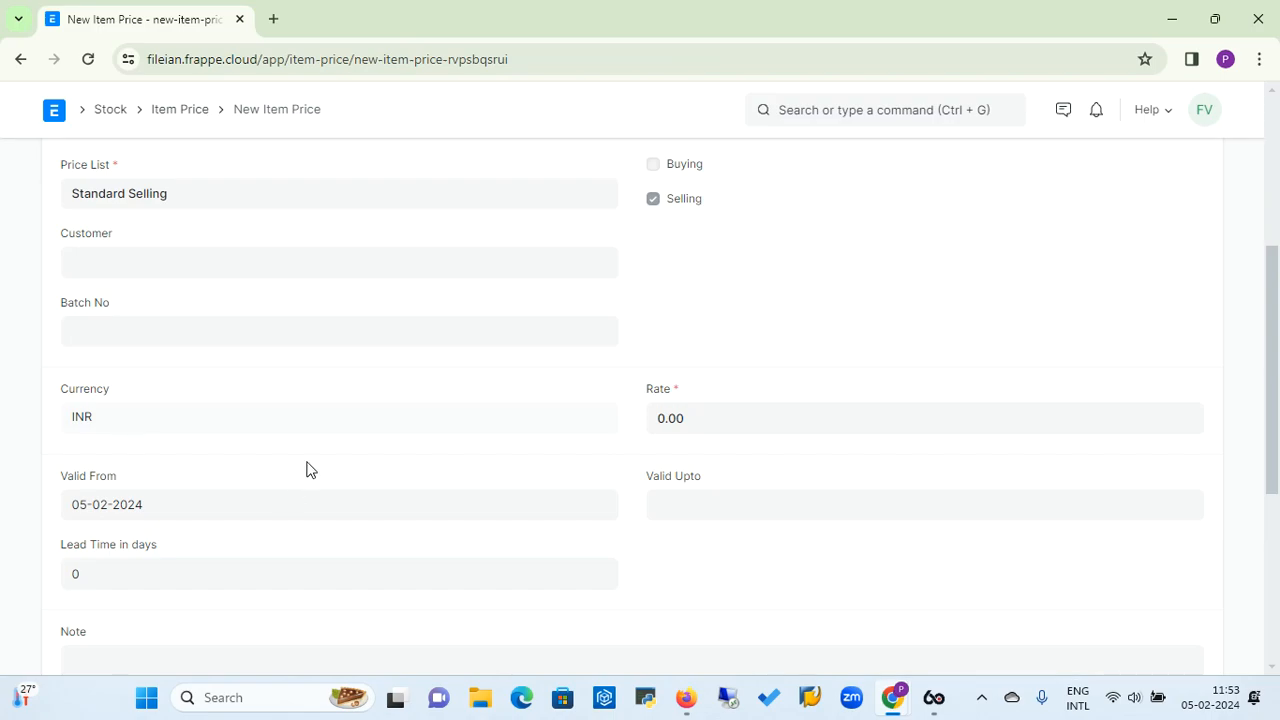
click(700, 417)
key(BackSpace)
key(BackSpace)
key(BackSpace)
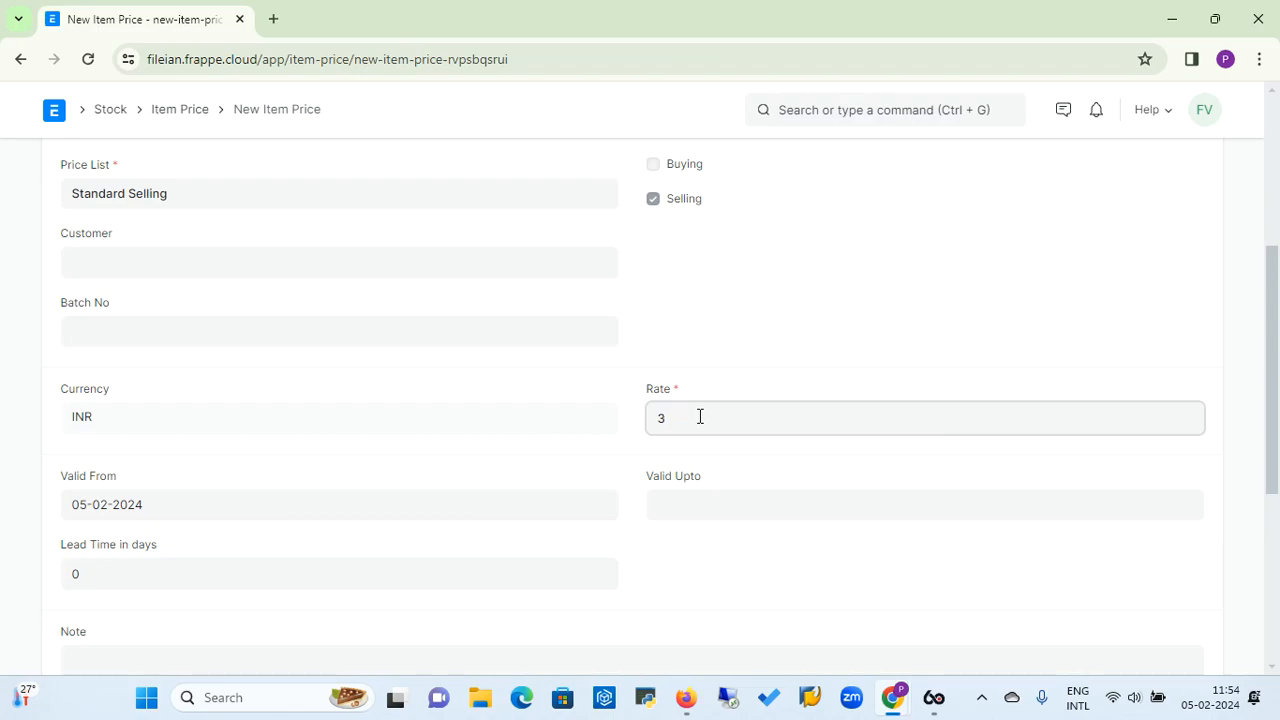
text(45000)
click(476, 504)
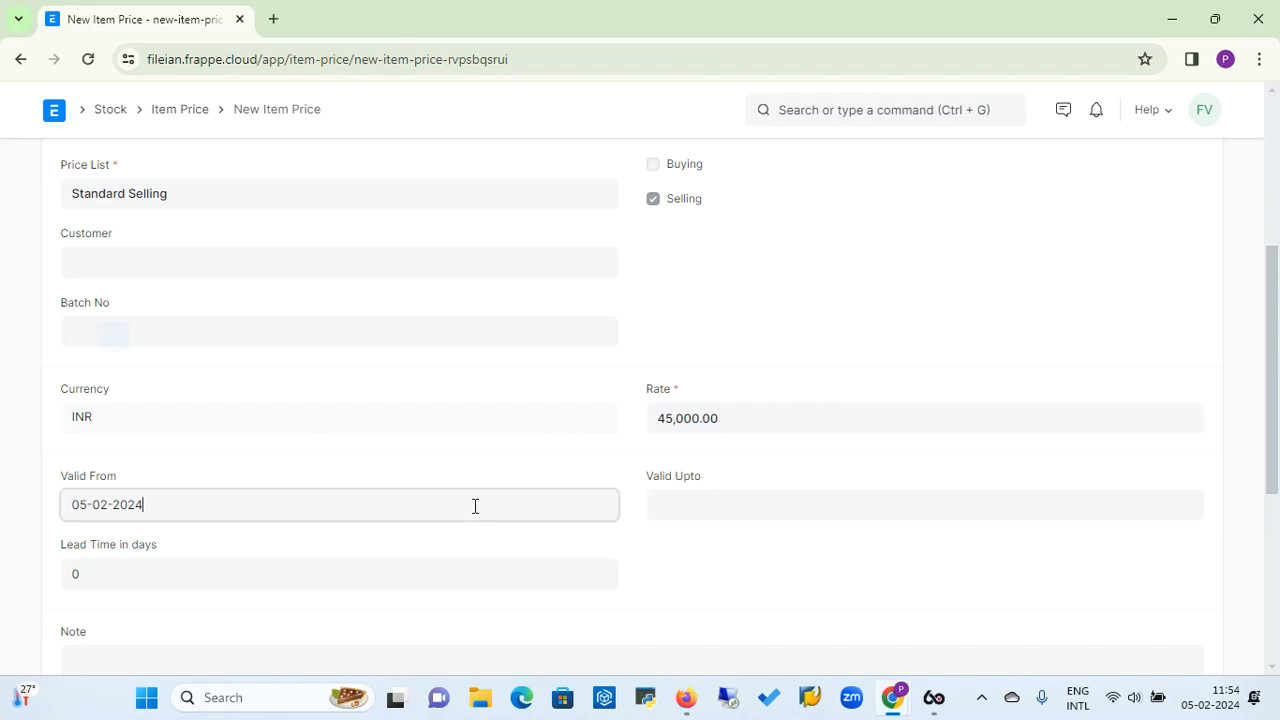
Step: Keep 05-02-2024 as the Valid From date, leave Valid Upto empty, and save the HP Laptop item price
click(500, 478)
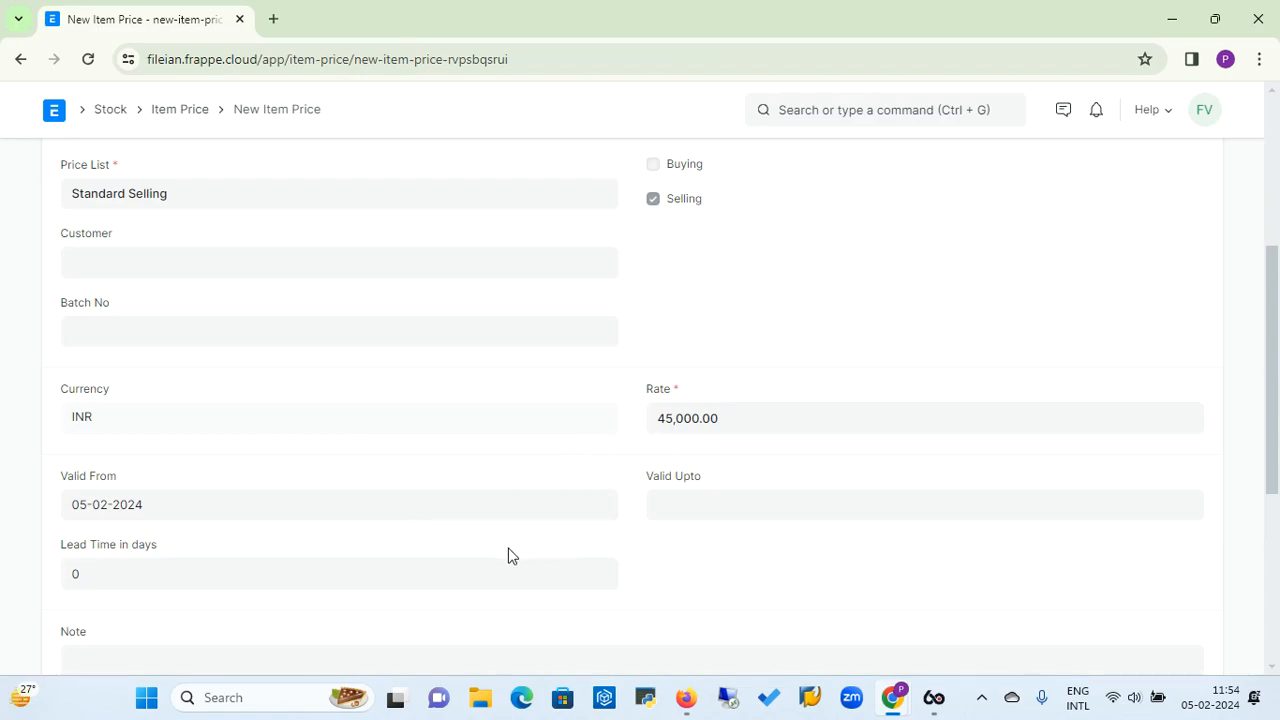
click(711, 501)
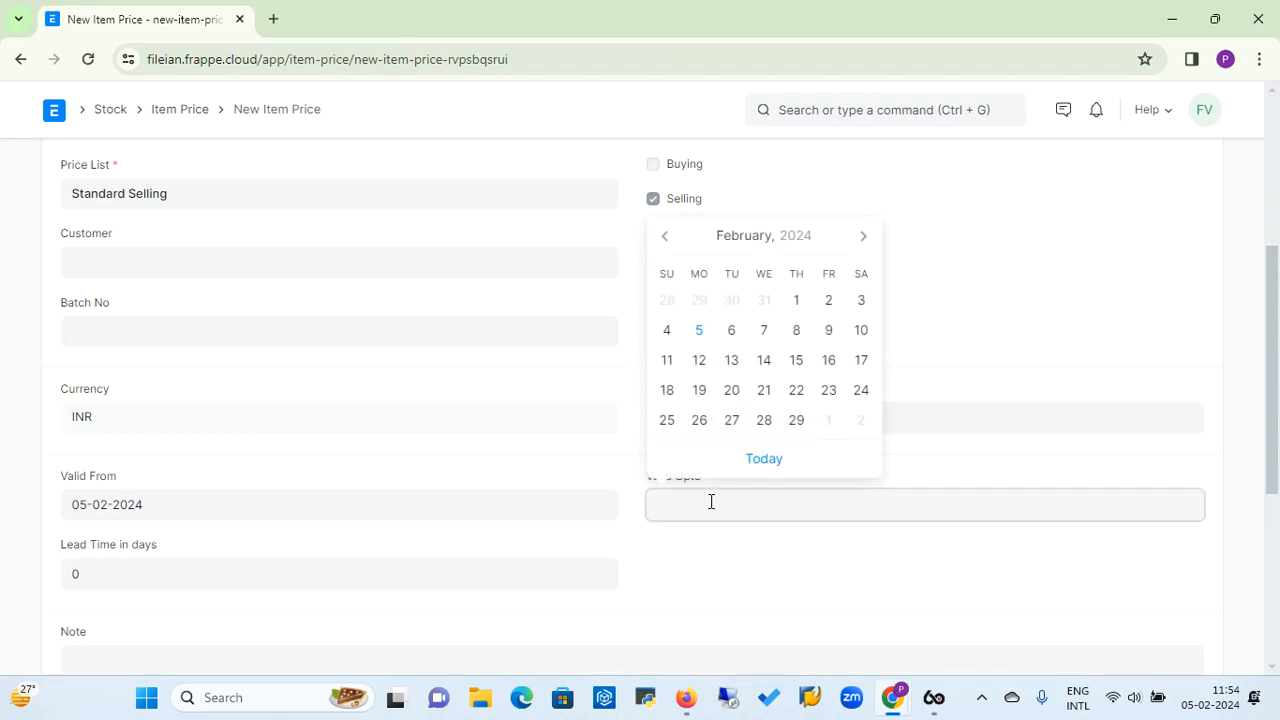
click(610, 452)
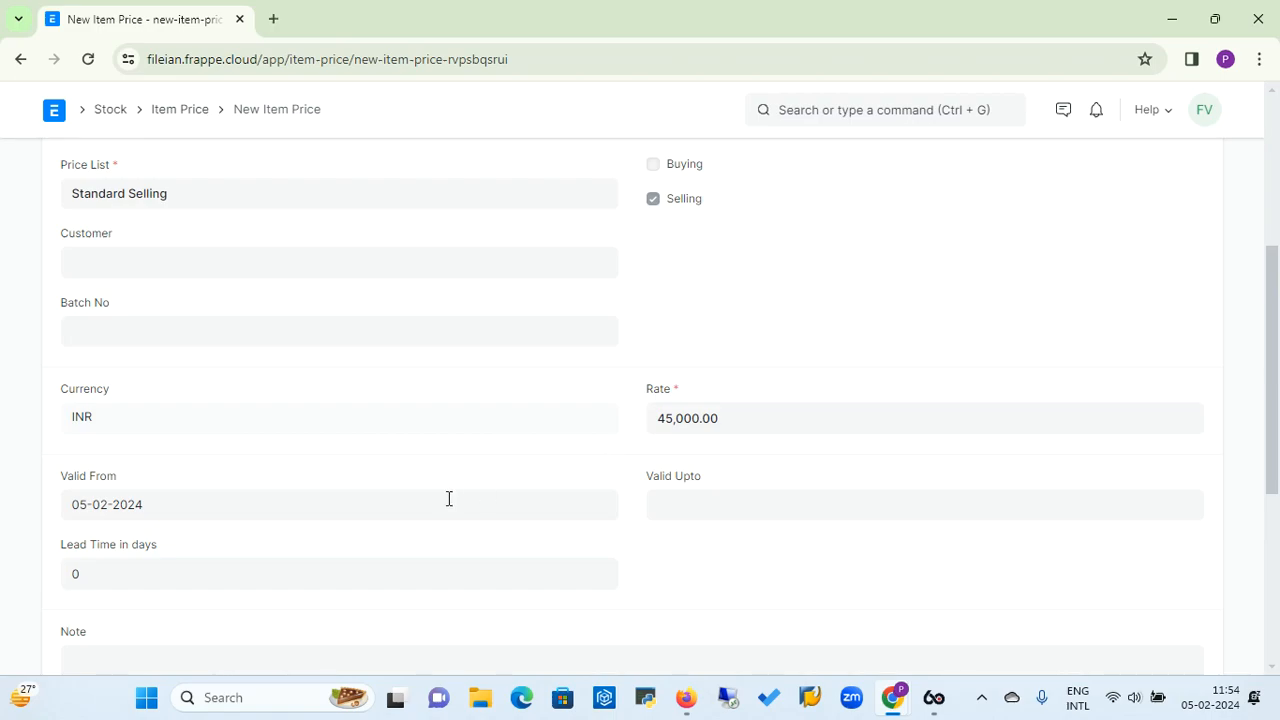
click(204, 580)
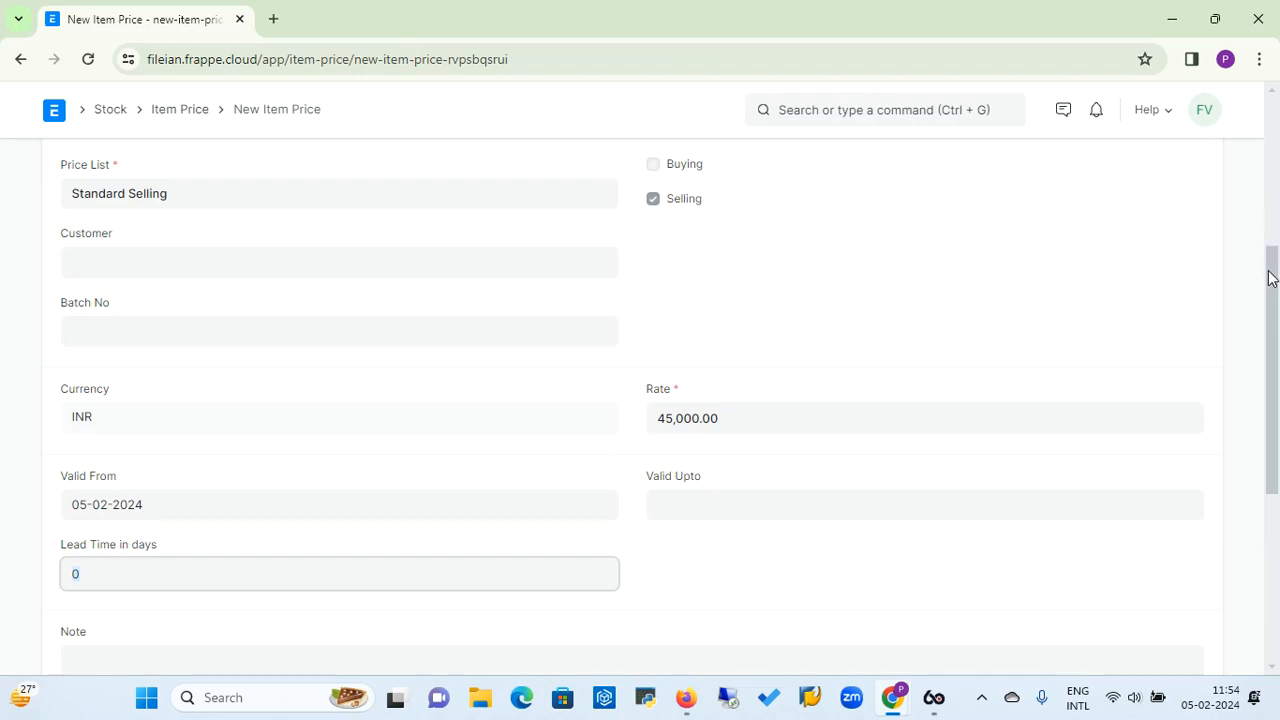
drag(1270, 278, 1277, 130)
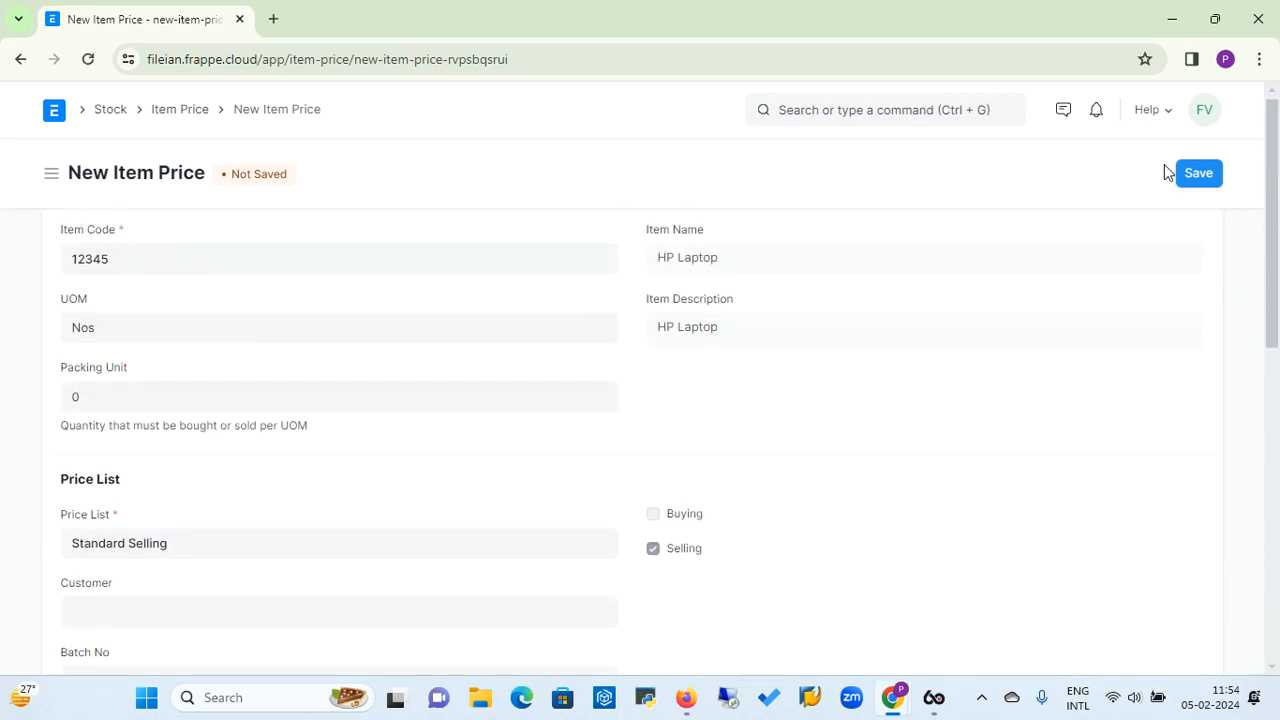
click(1209, 176)
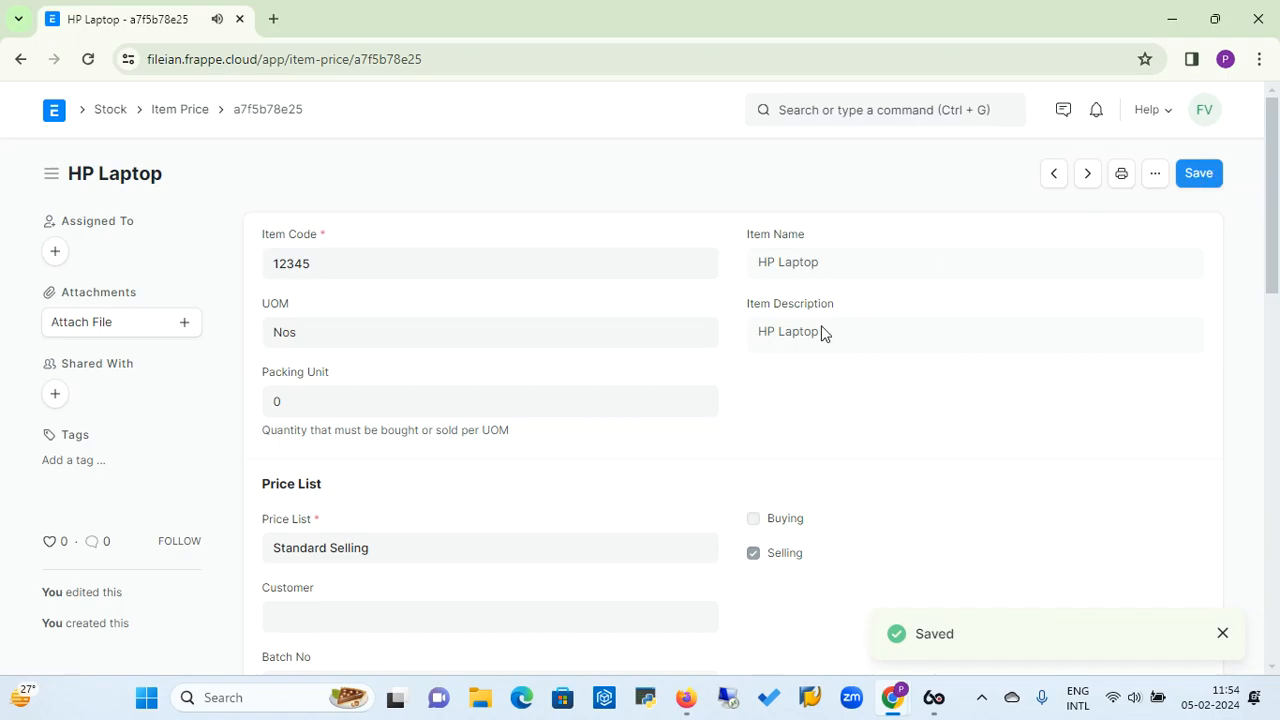
Step: Return to the Selling workspace and open the Item Group list
click(190, 113)
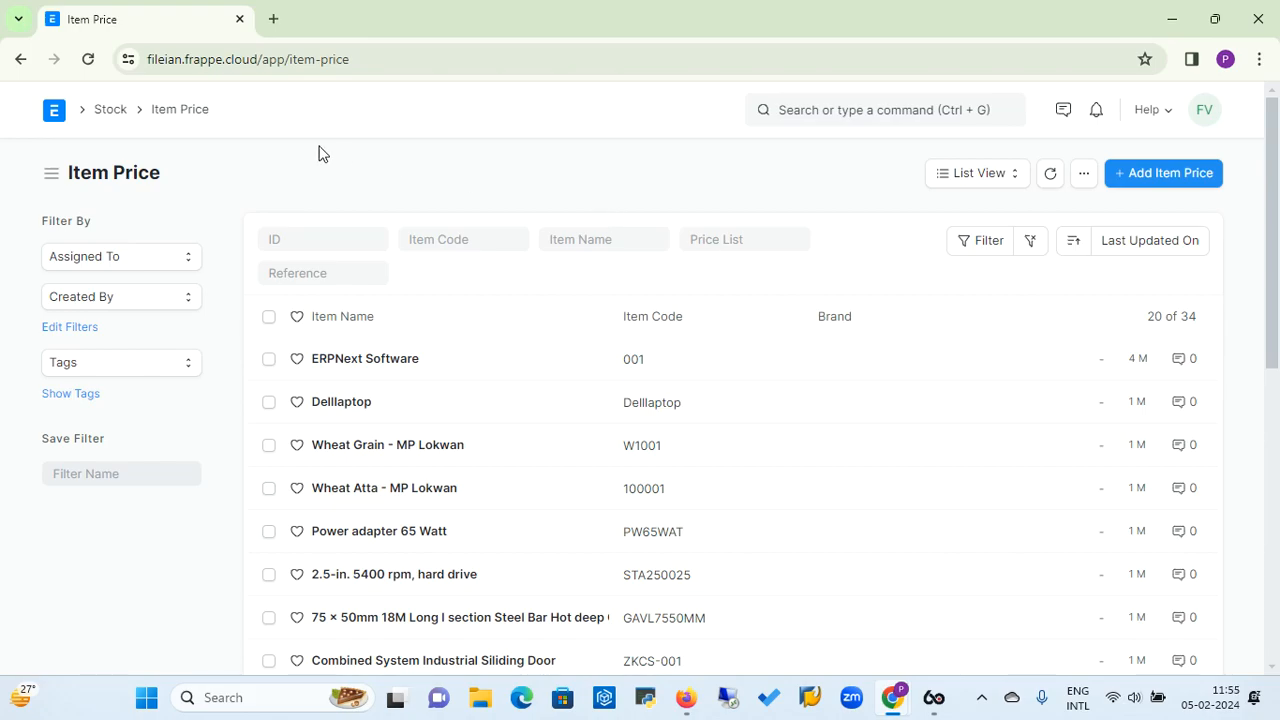
click(52, 117)
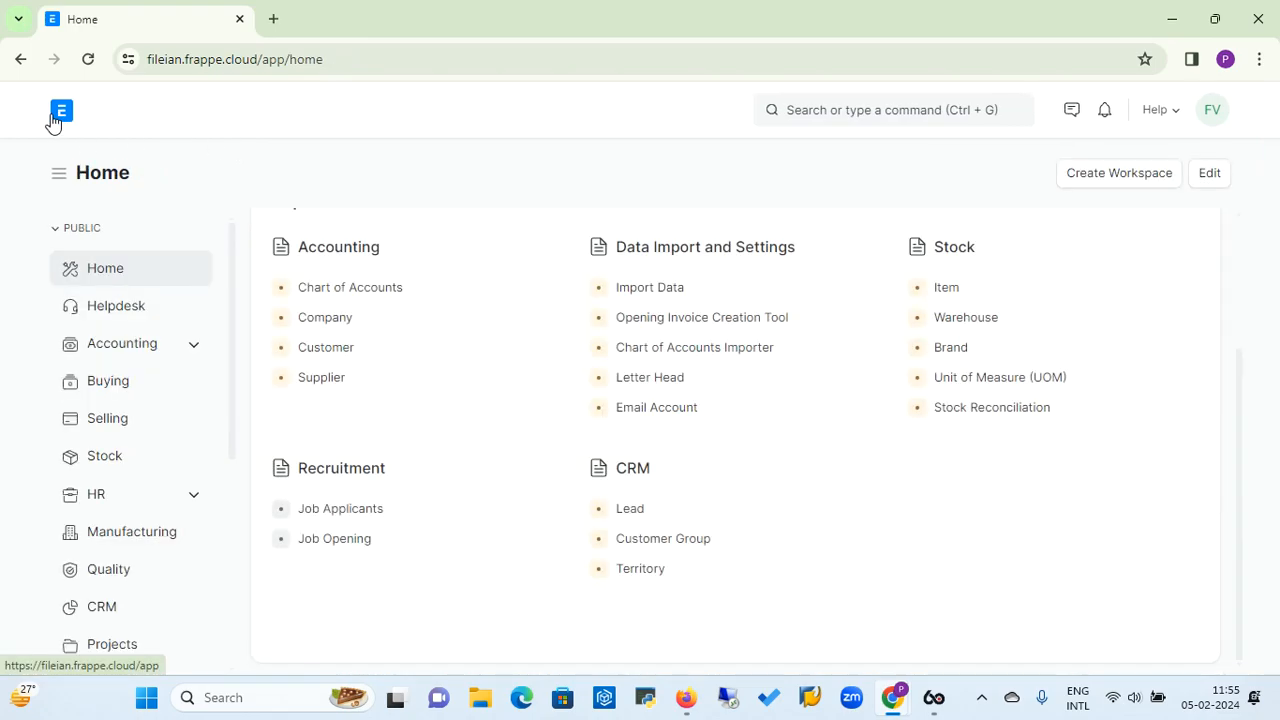
click(125, 427)
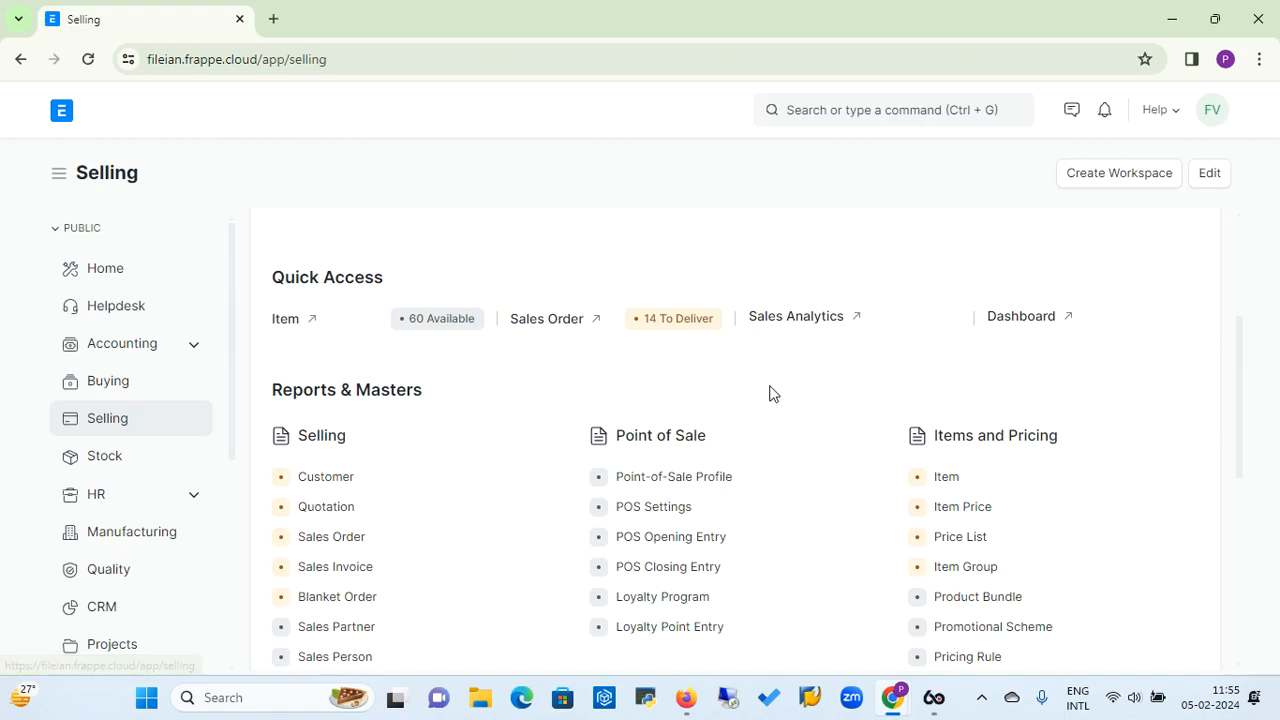
click(968, 578)
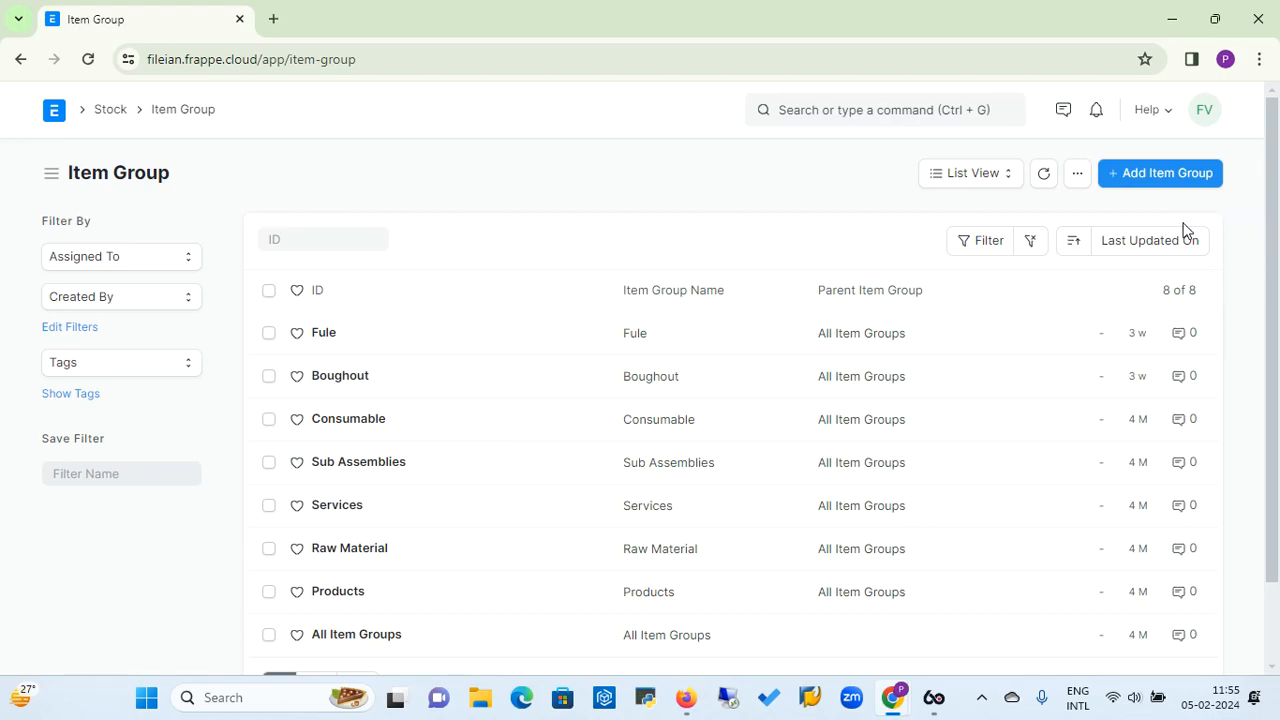
Step: Start a new item group named Finished Goods with All Item Groups as its parent item group
click(1160, 181)
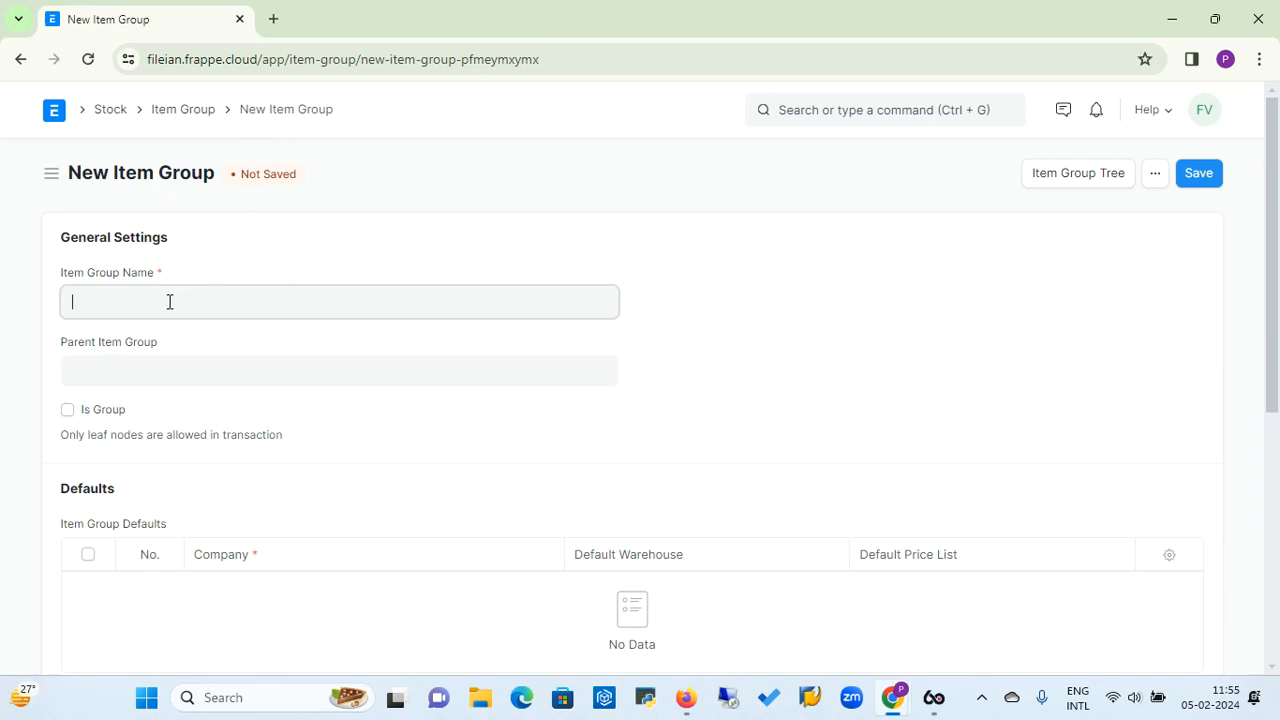
text(nished Goods)
click(141, 372)
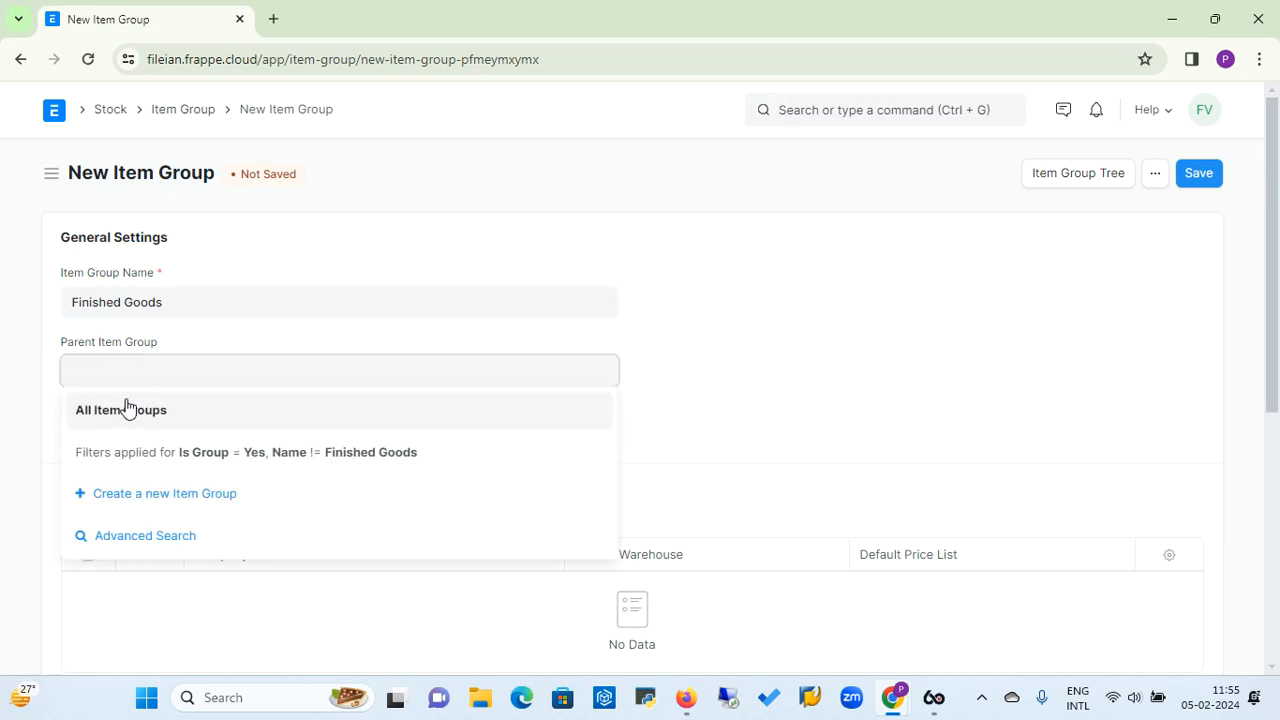
click(123, 410)
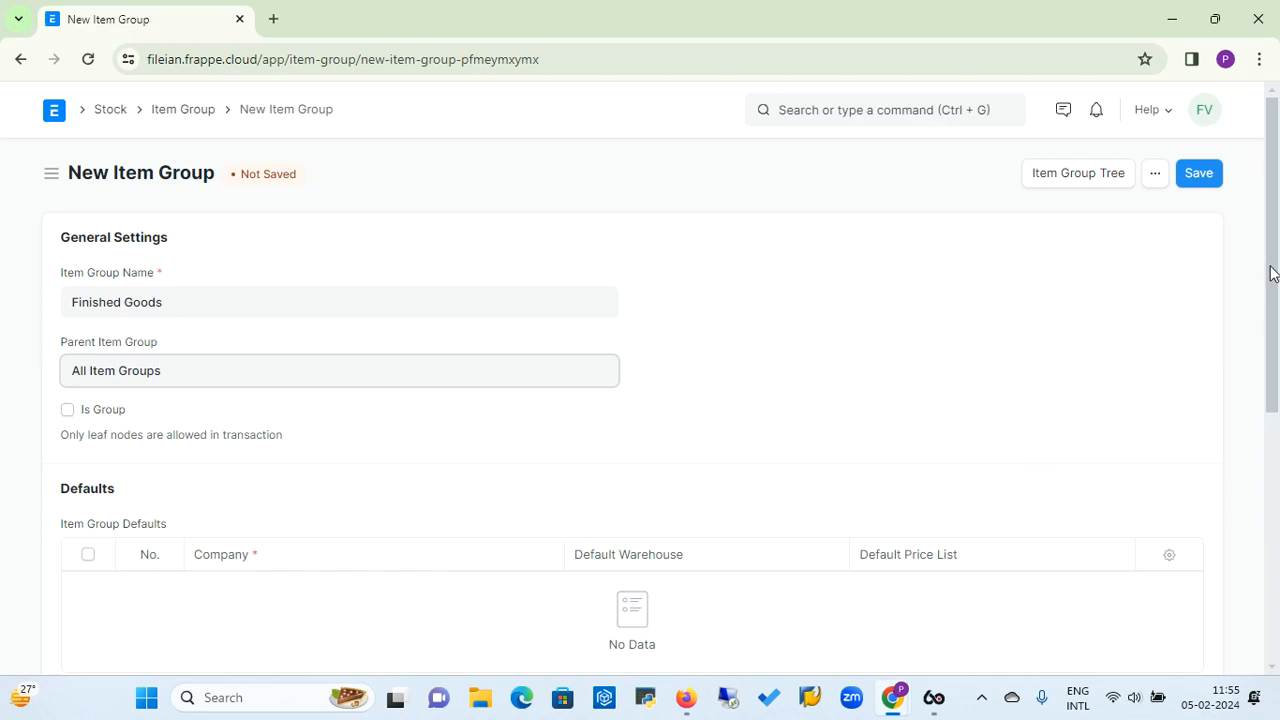
Step: Add an item group defaults row for Fileian Ventures Private Limited with default warehouse Stores - FVPL
scroll(1270, 272, down, 1)
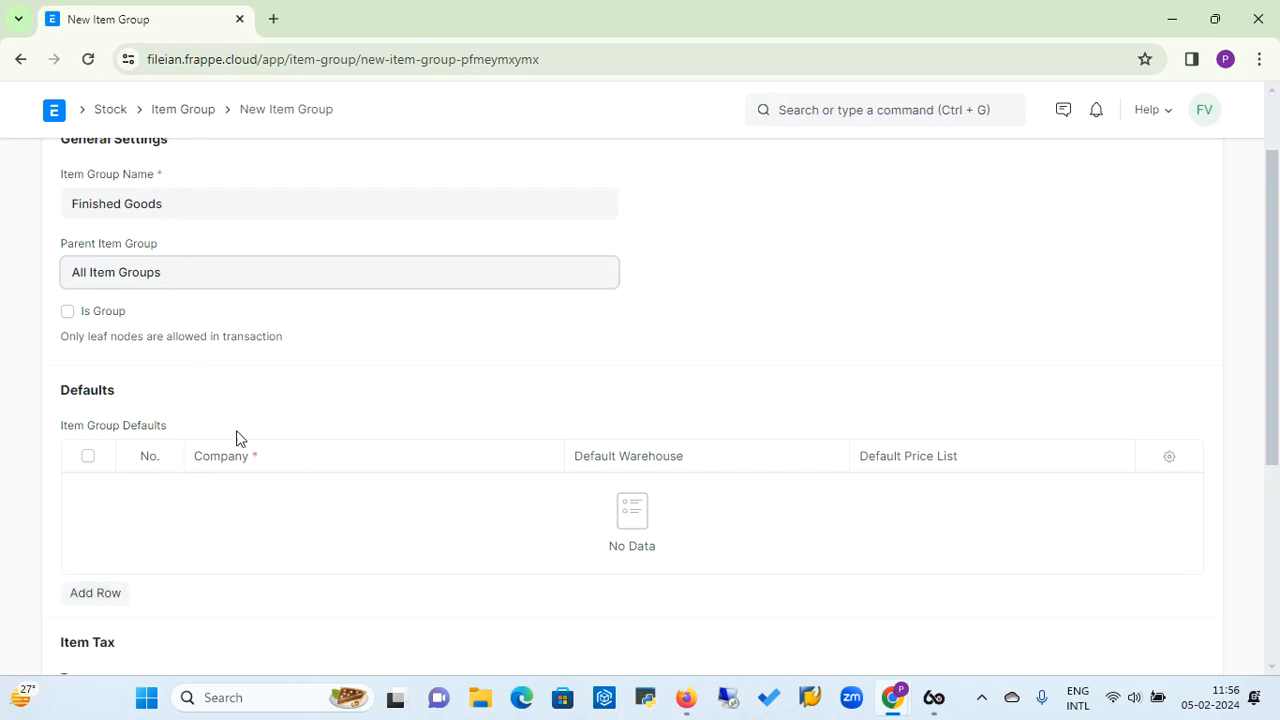
click(113, 595)
scroll(234, 526, down, 2)
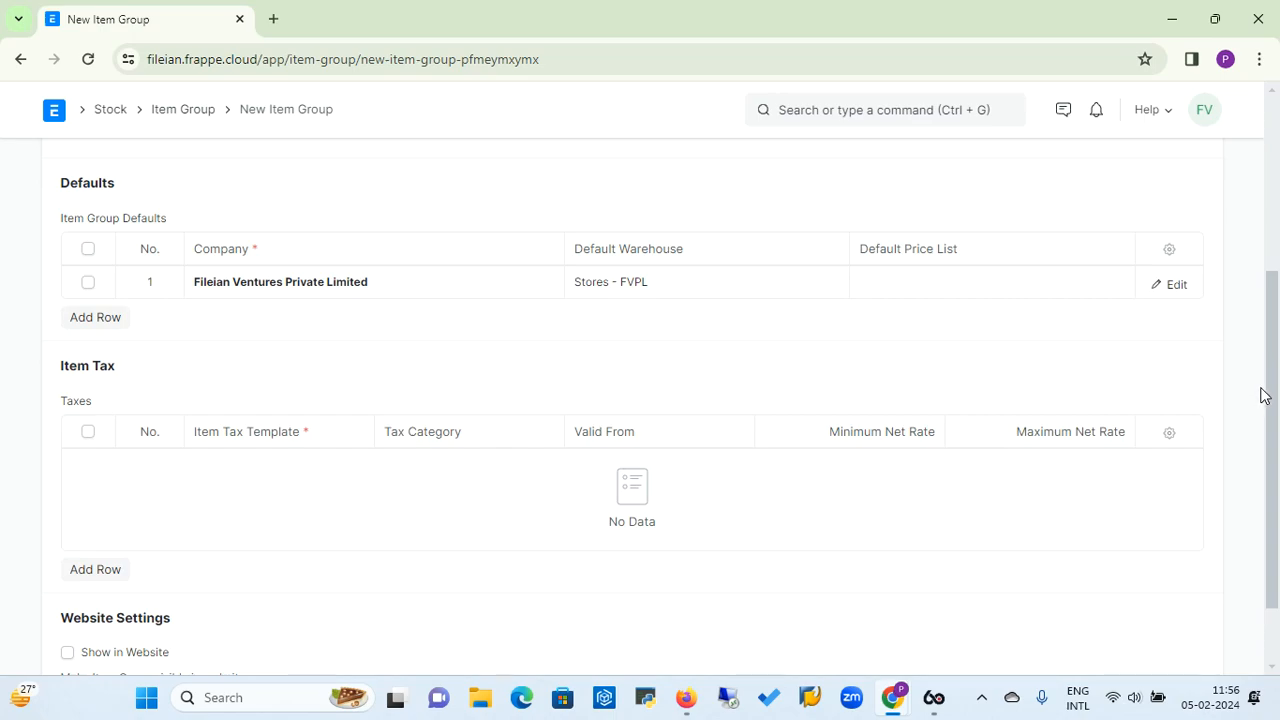
Step: Add an item tax row to the item group with the tax template GST 18% - FVPL
drag(1269, 391, 1274, 430)
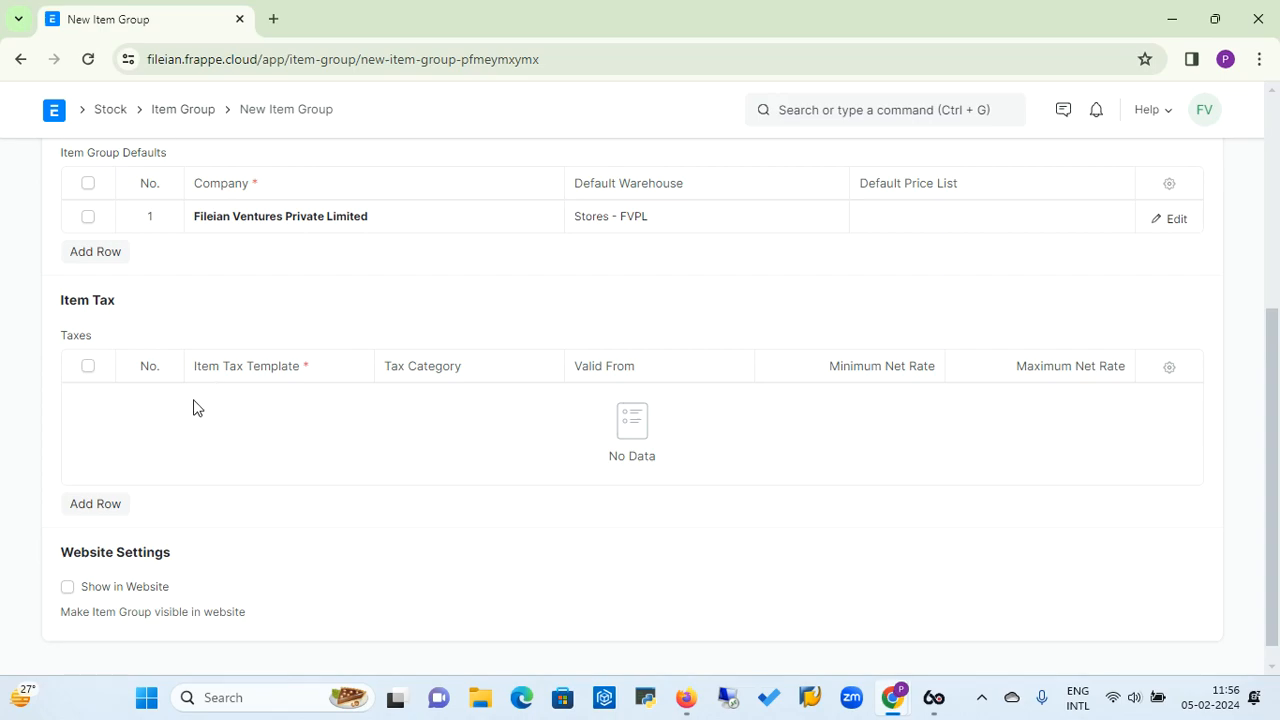
click(107, 508)
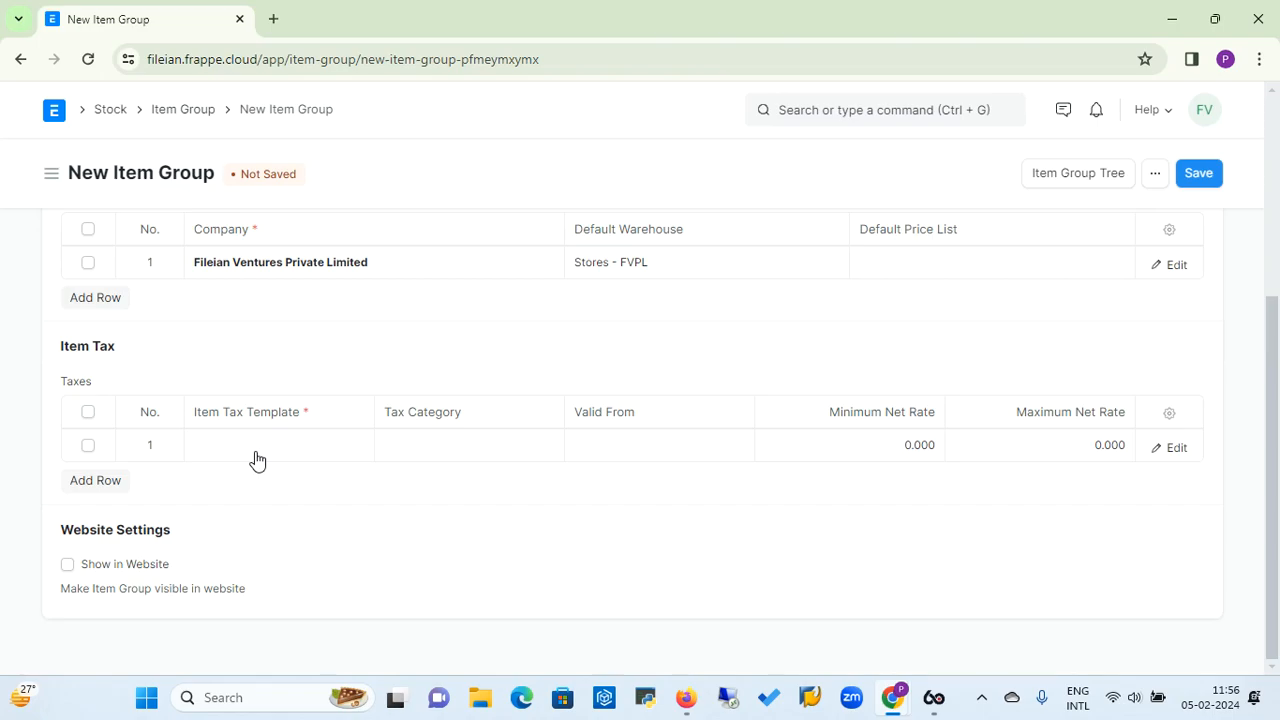
click(257, 452)
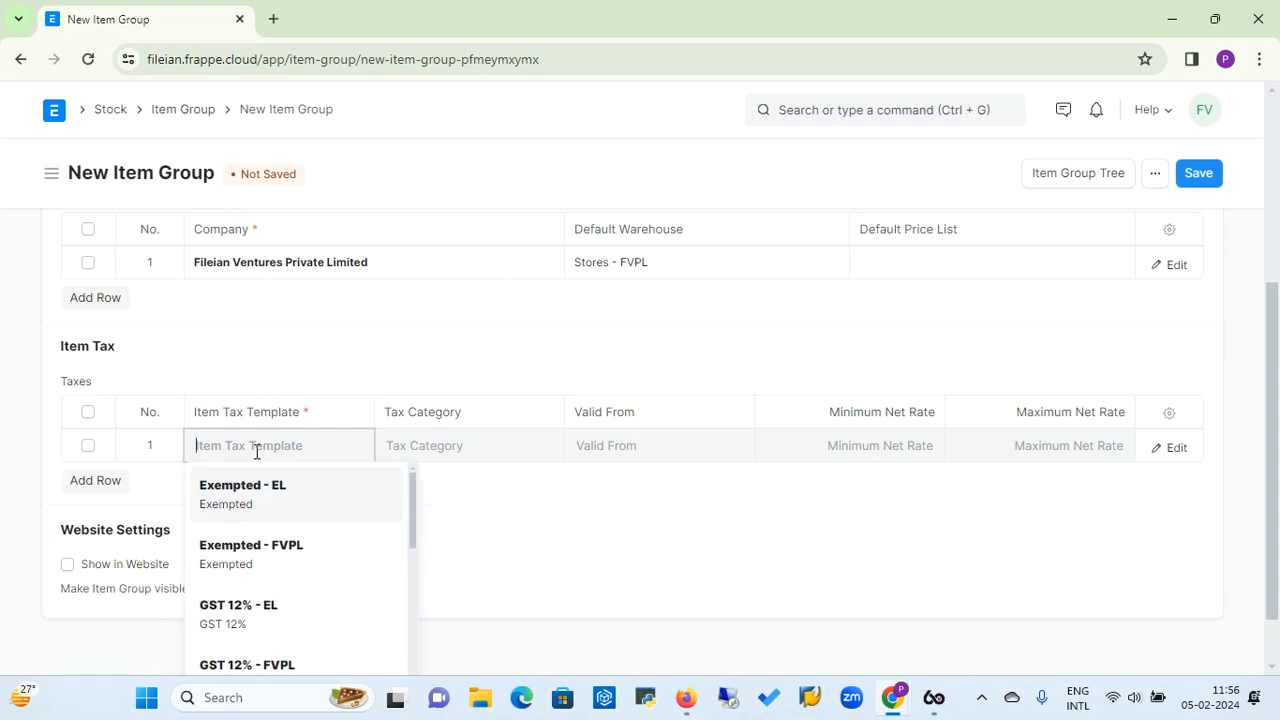
drag(413, 503, 413, 566)
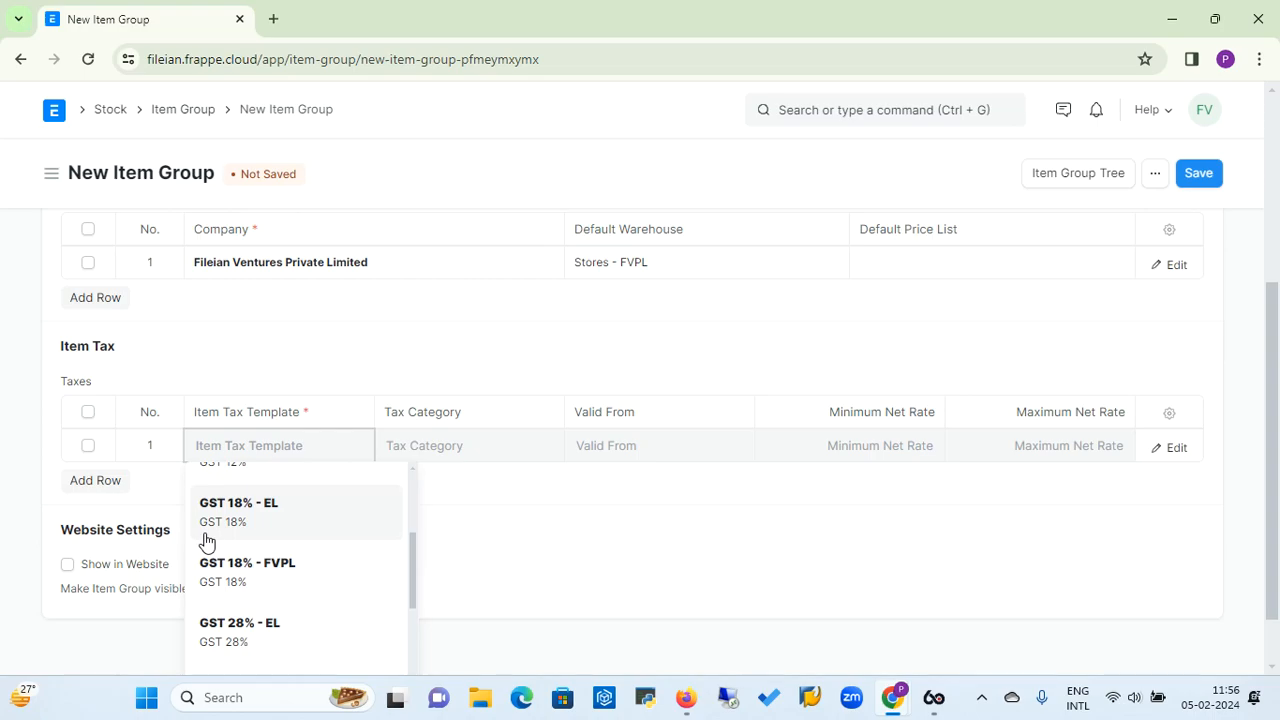
click(276, 578)
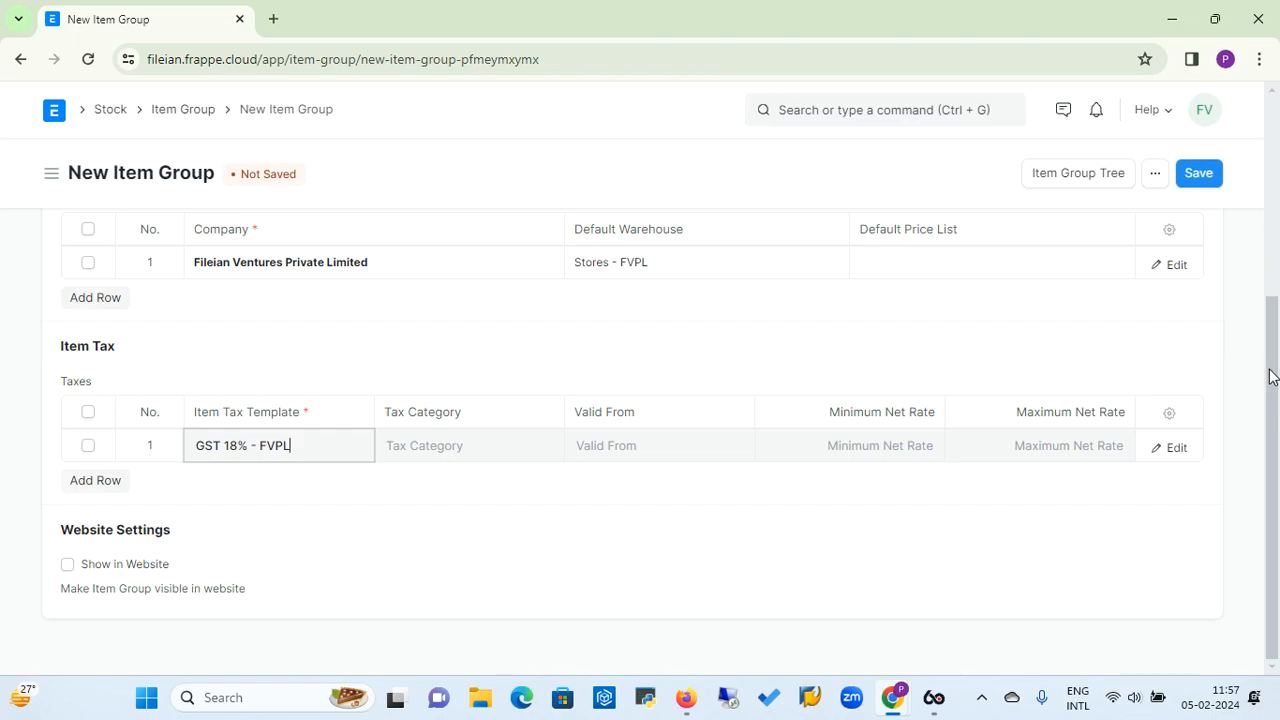
Step: Review the general settings and defaults of the Finished Goods item group and save it
drag(1271, 376, 1277, 161)
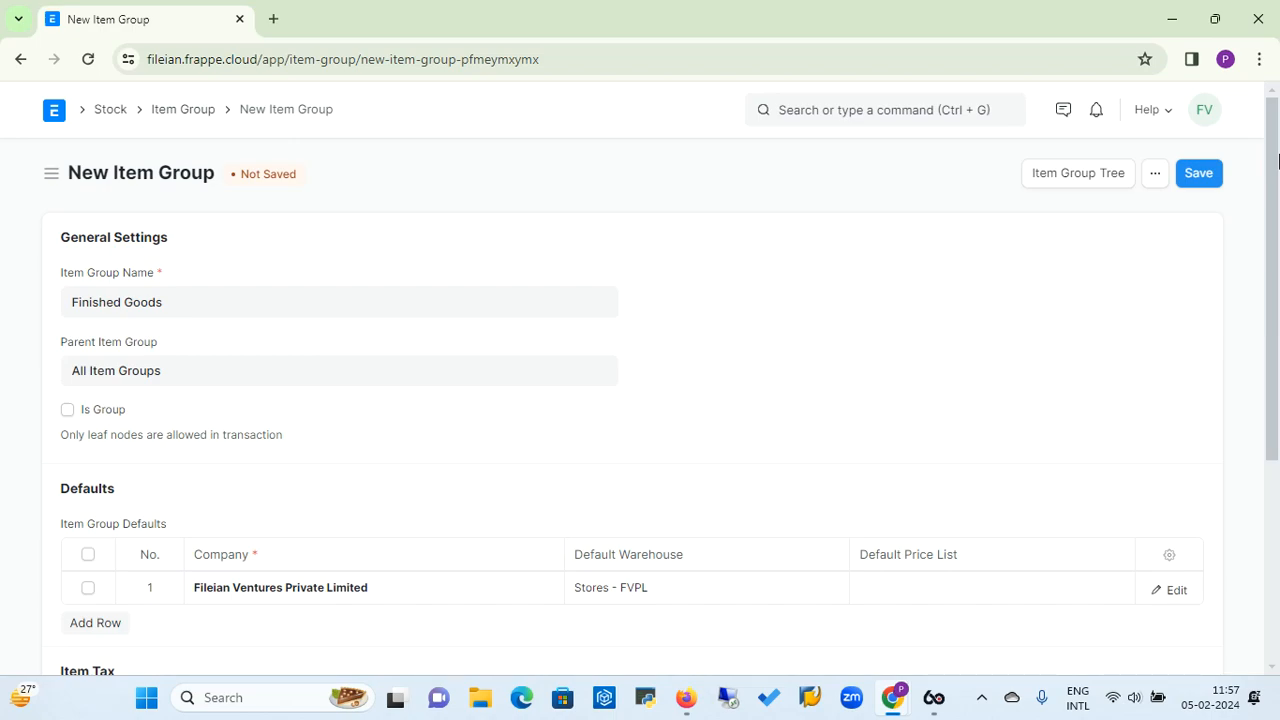
mouse_move(1277, 161)
mouse_down()
mouse_move(1277, 389)
mouse_move(1277, 145)
mouse_move(1277, 393)
mouse_move(1277, 178)
mouse_up()
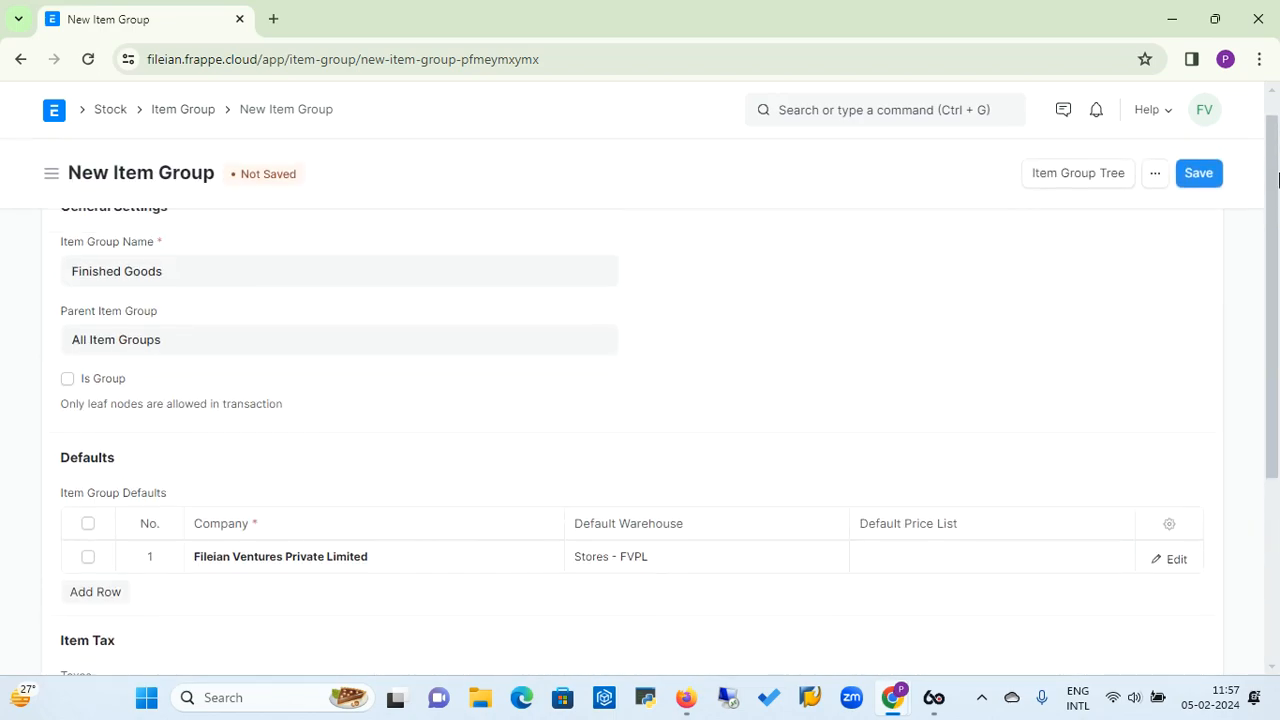
click(1203, 178)
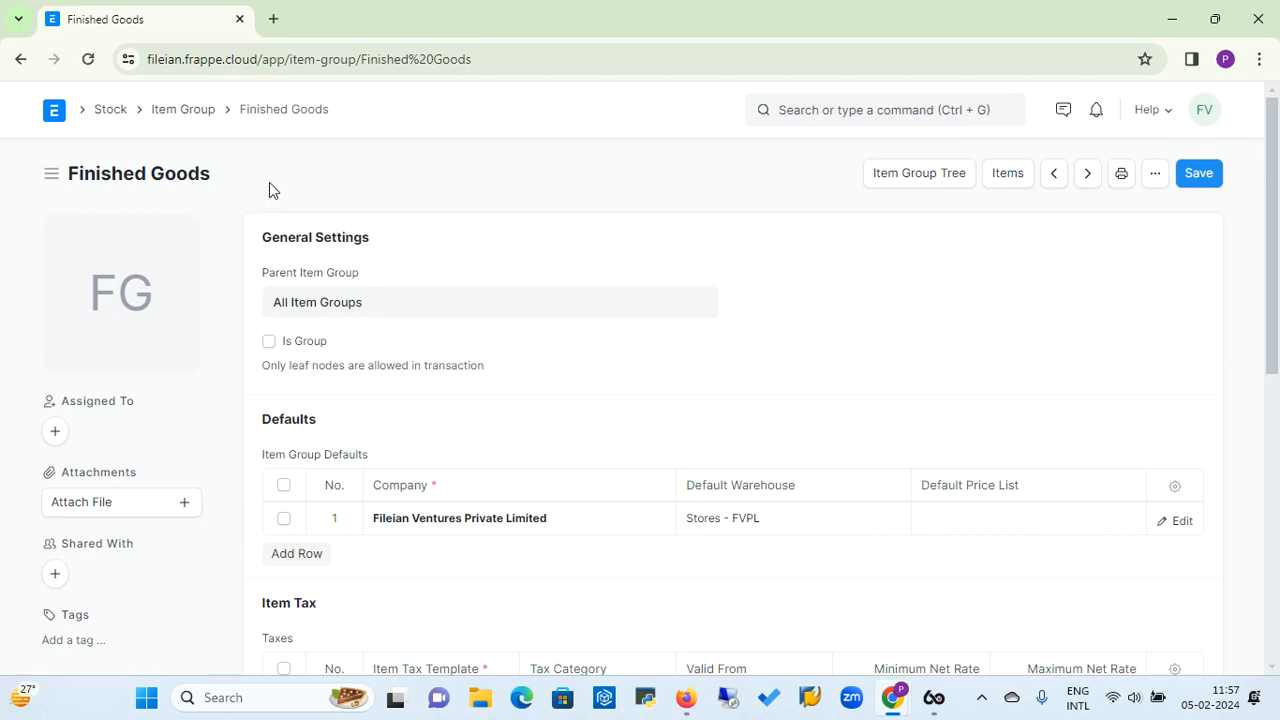
click(1153, 180)
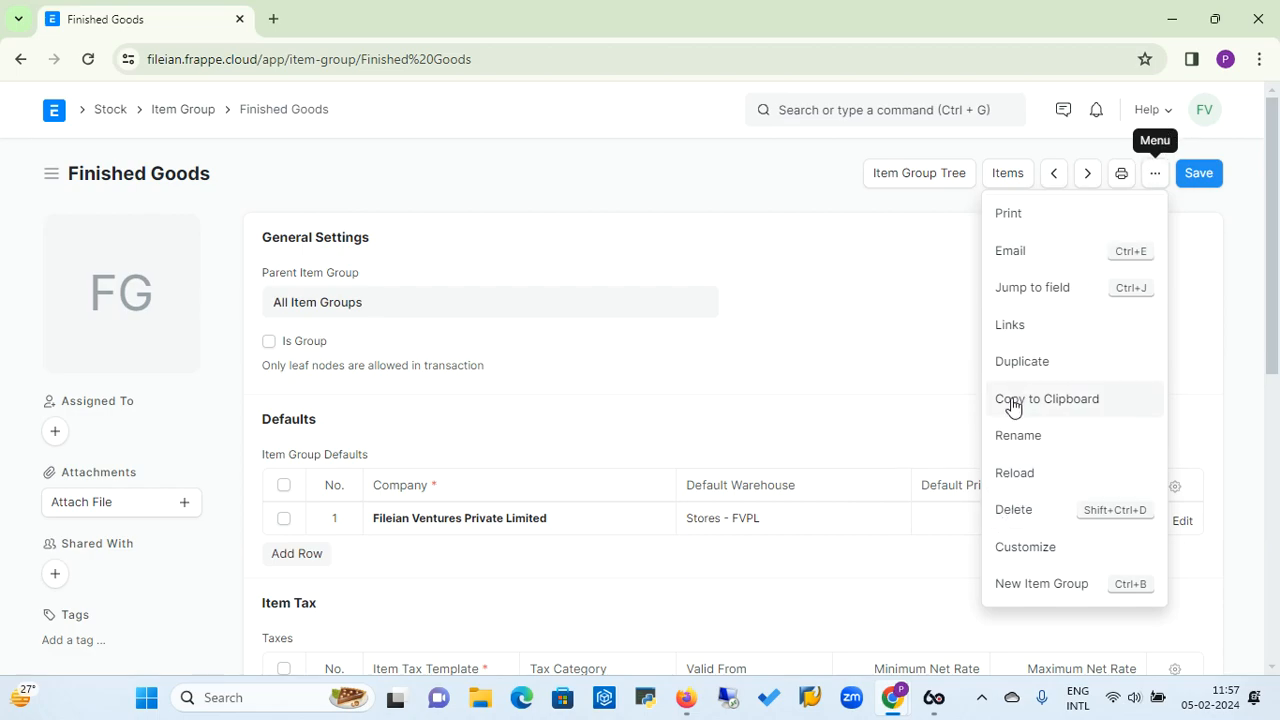
click(784, 210)
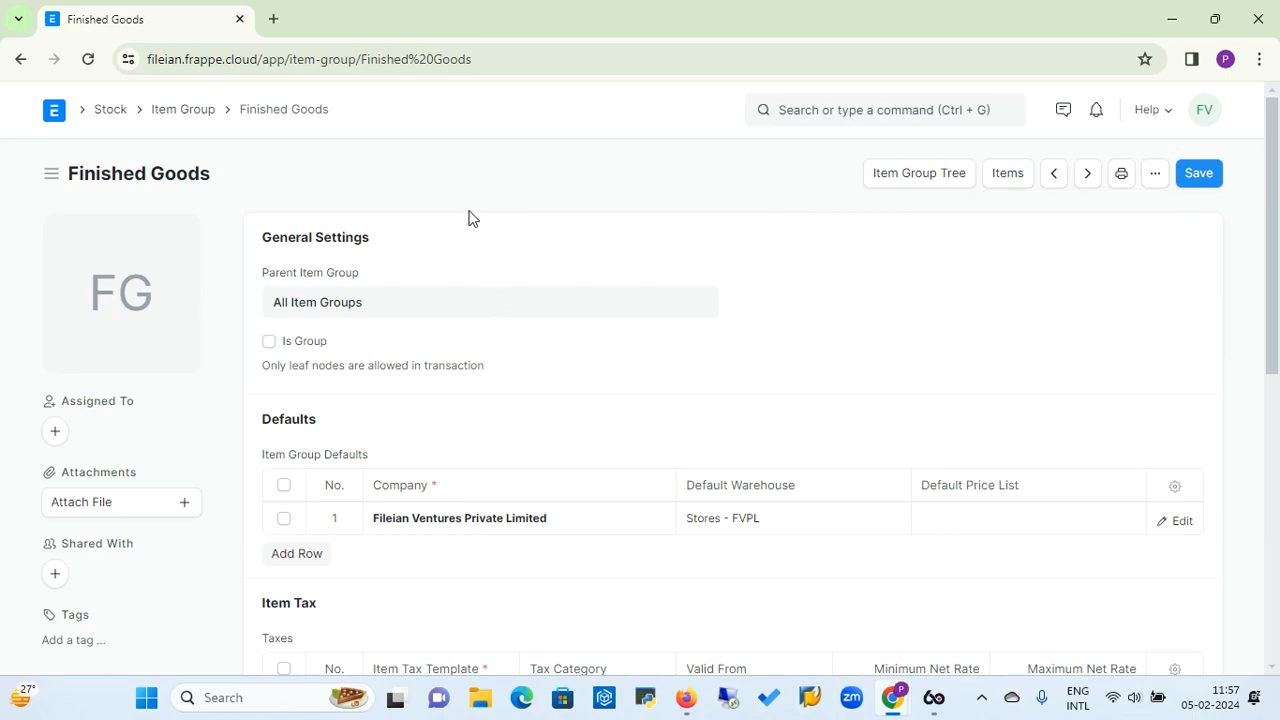
Step: Go back to the Selling workspace, look over its reports and masters, and open the Customer list
click(57, 117)
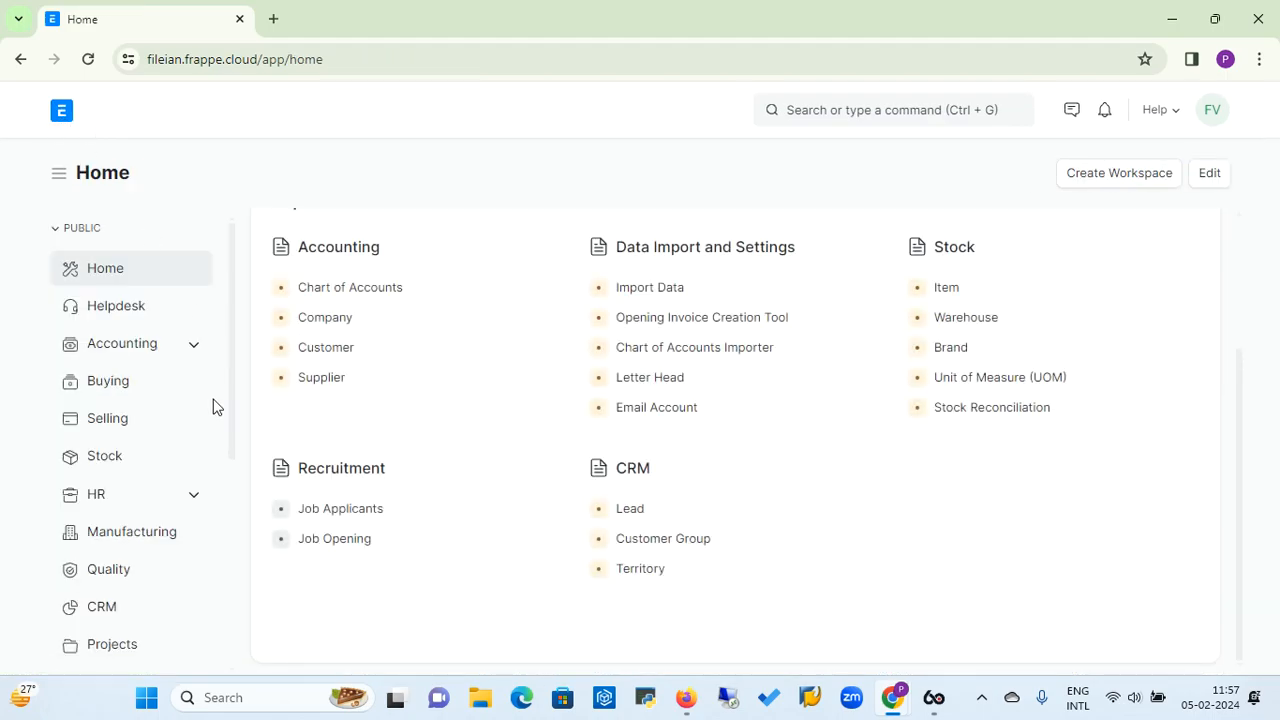
click(119, 427)
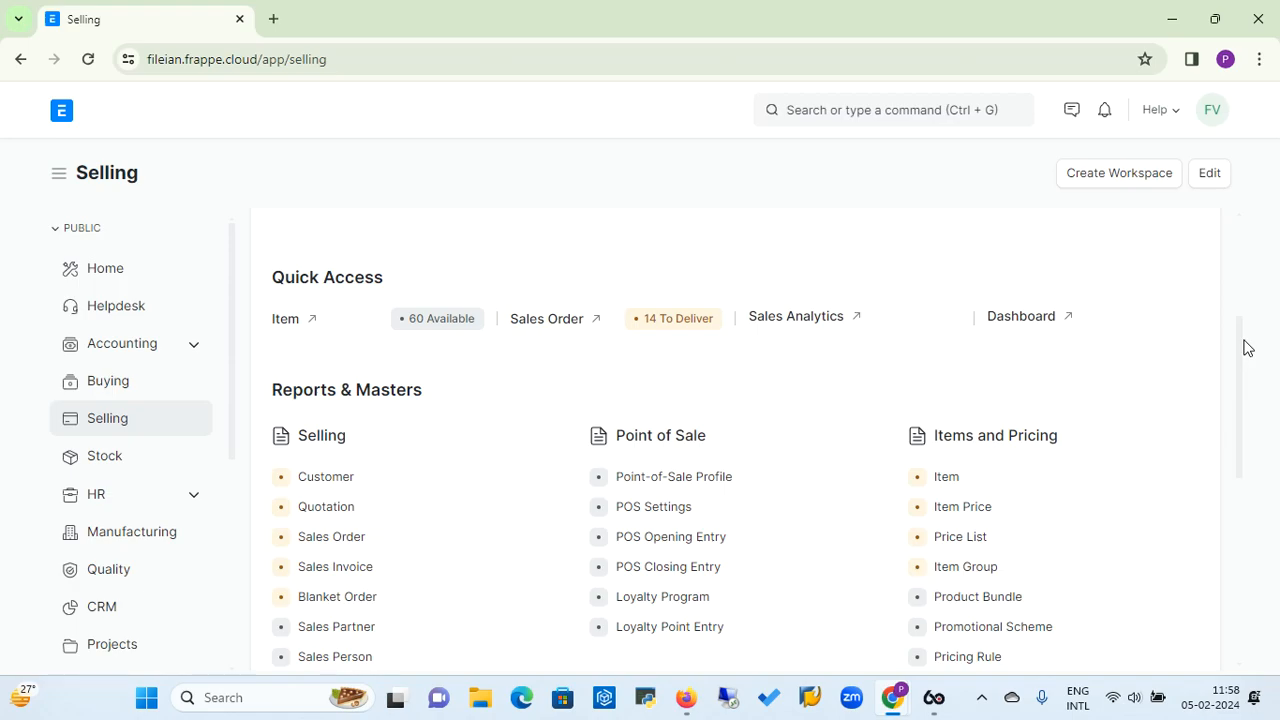
drag(1245, 347, 1226, 409)
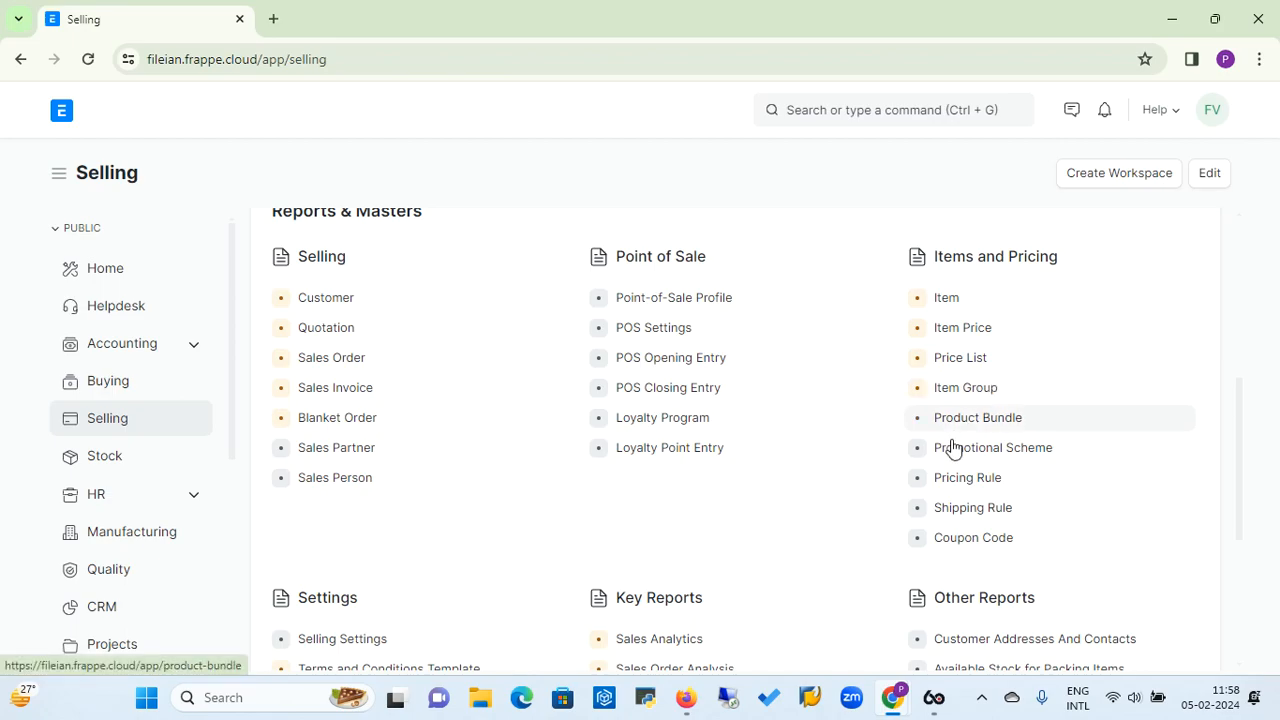
click(322, 303)
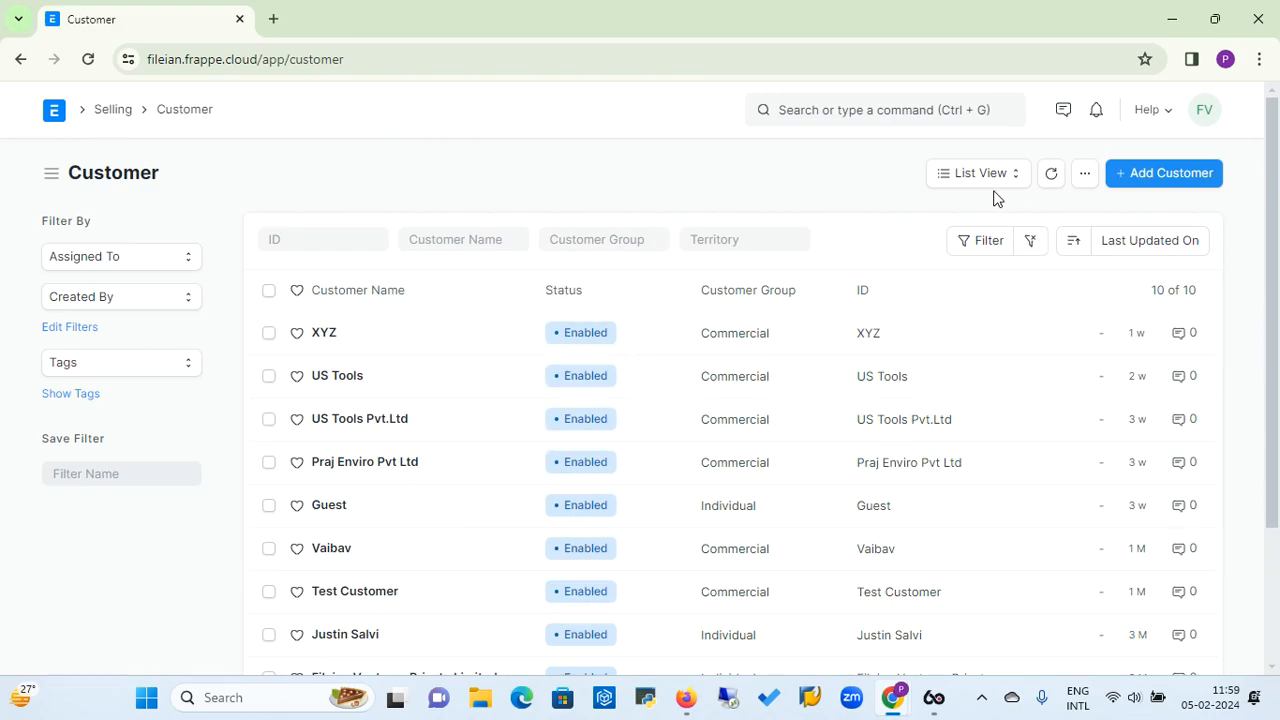
Step: Switch the Customer list from List view to Report view
drag(1275, 249, 1277, 218)
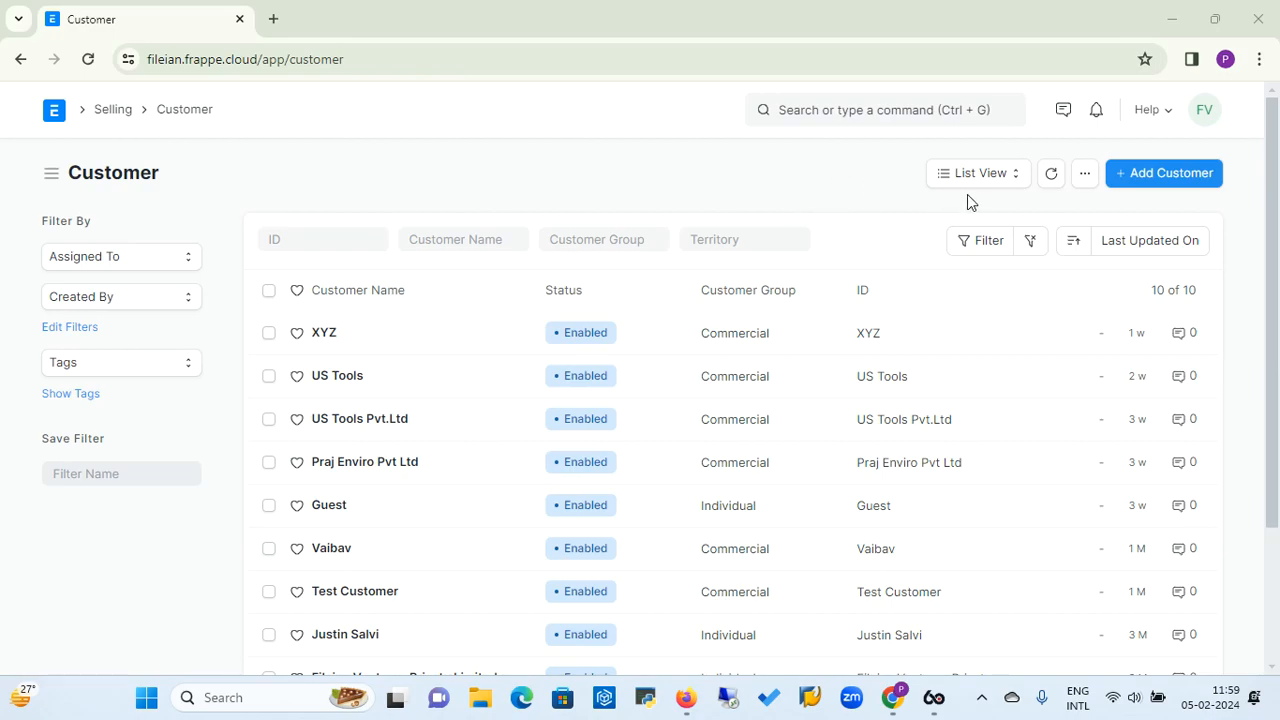
click(1015, 188)
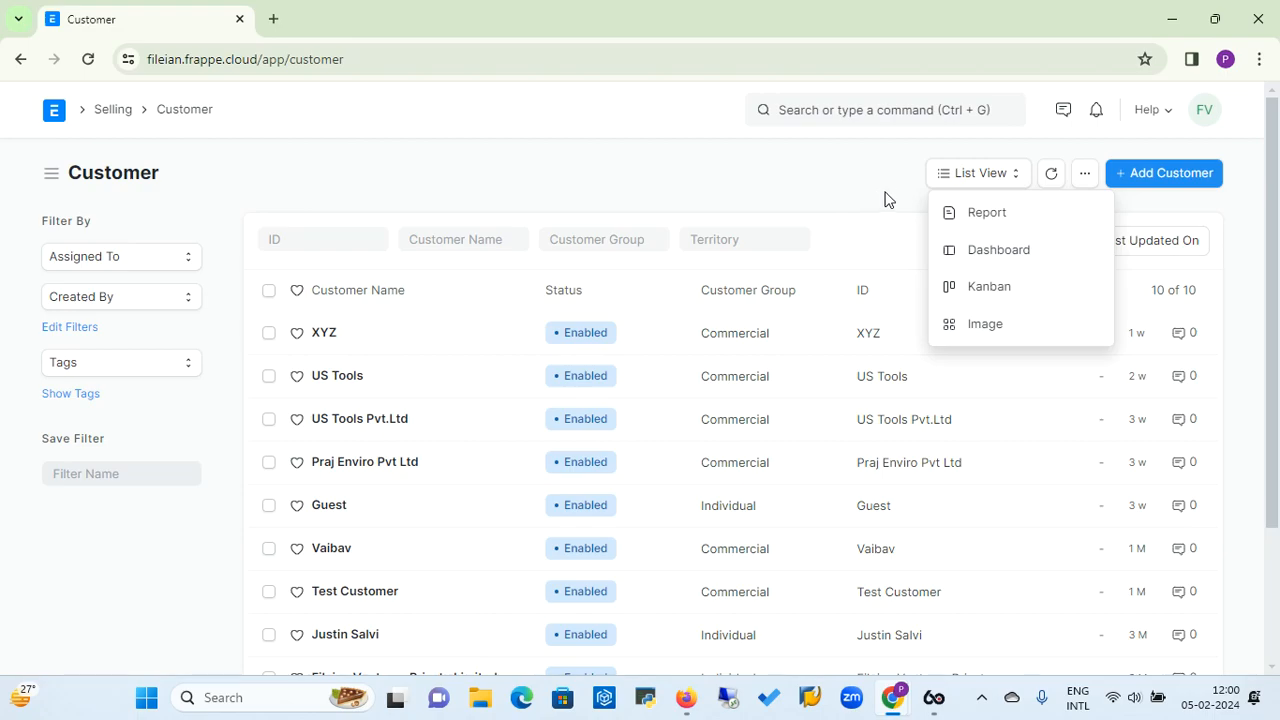
click(990, 216)
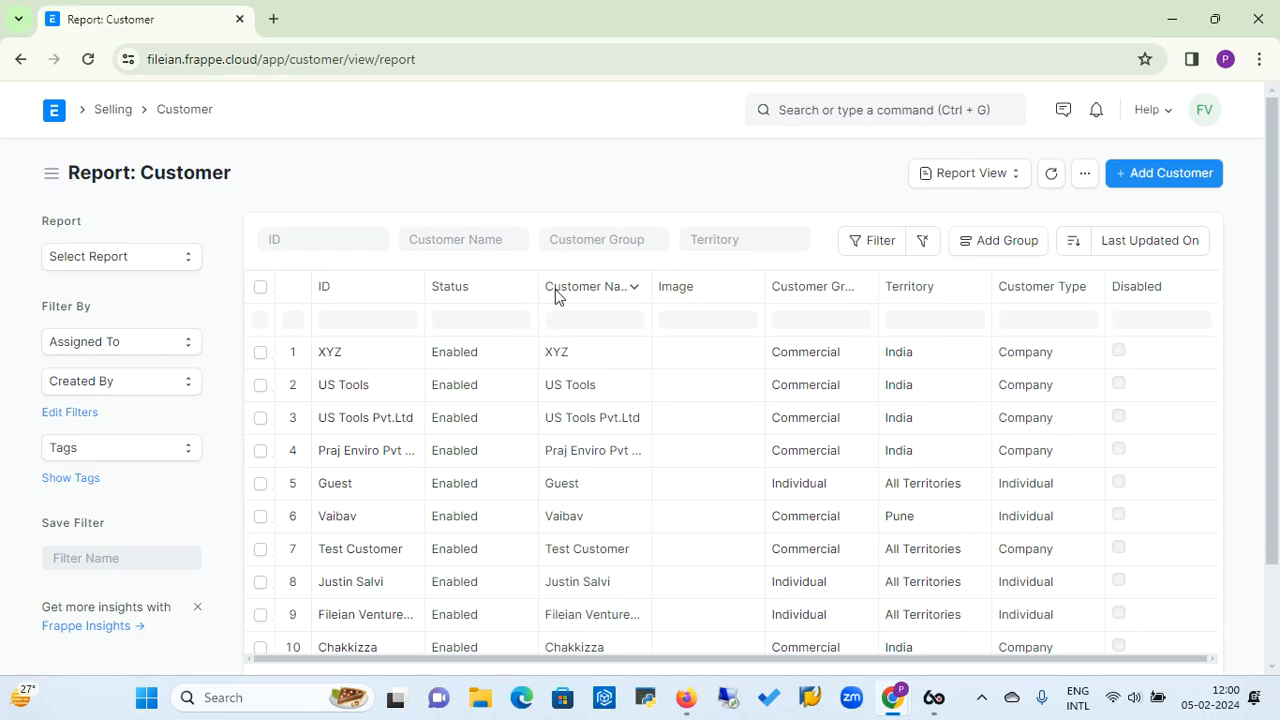
Step: Examine the sorting and column options of the Customer Name column and the additional actions of the Customer report
click(633, 290)
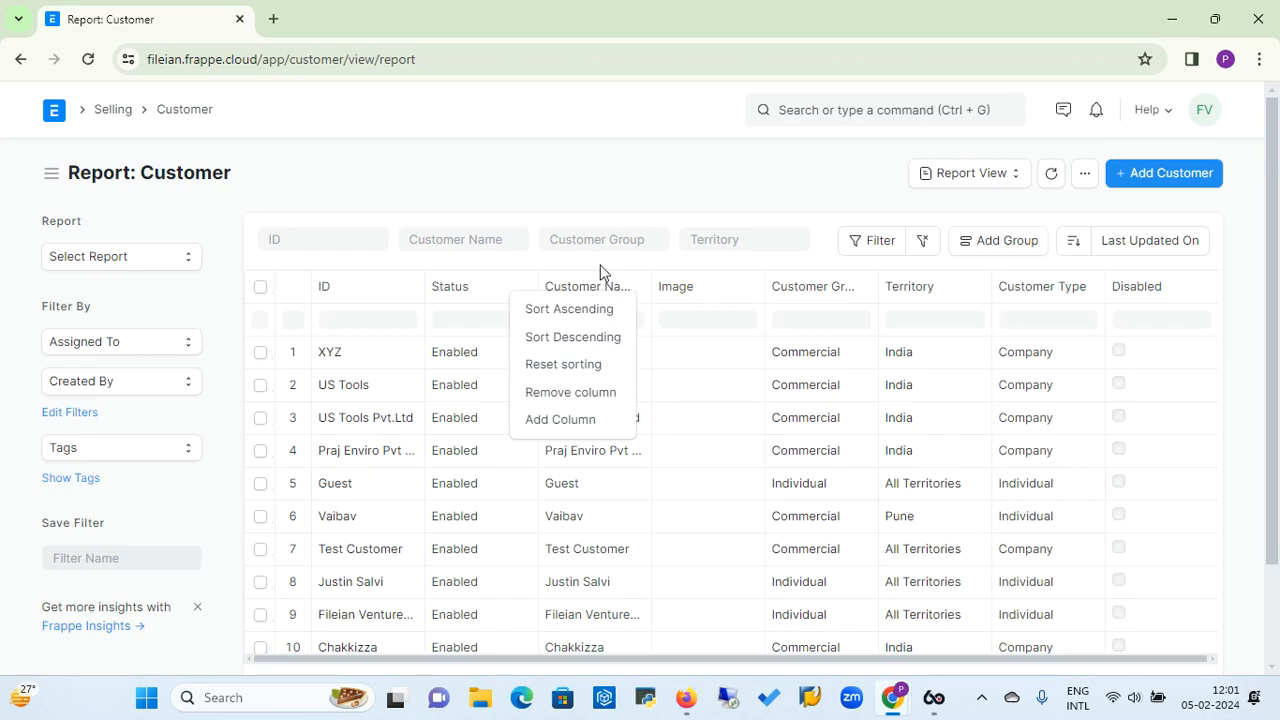
click(668, 199)
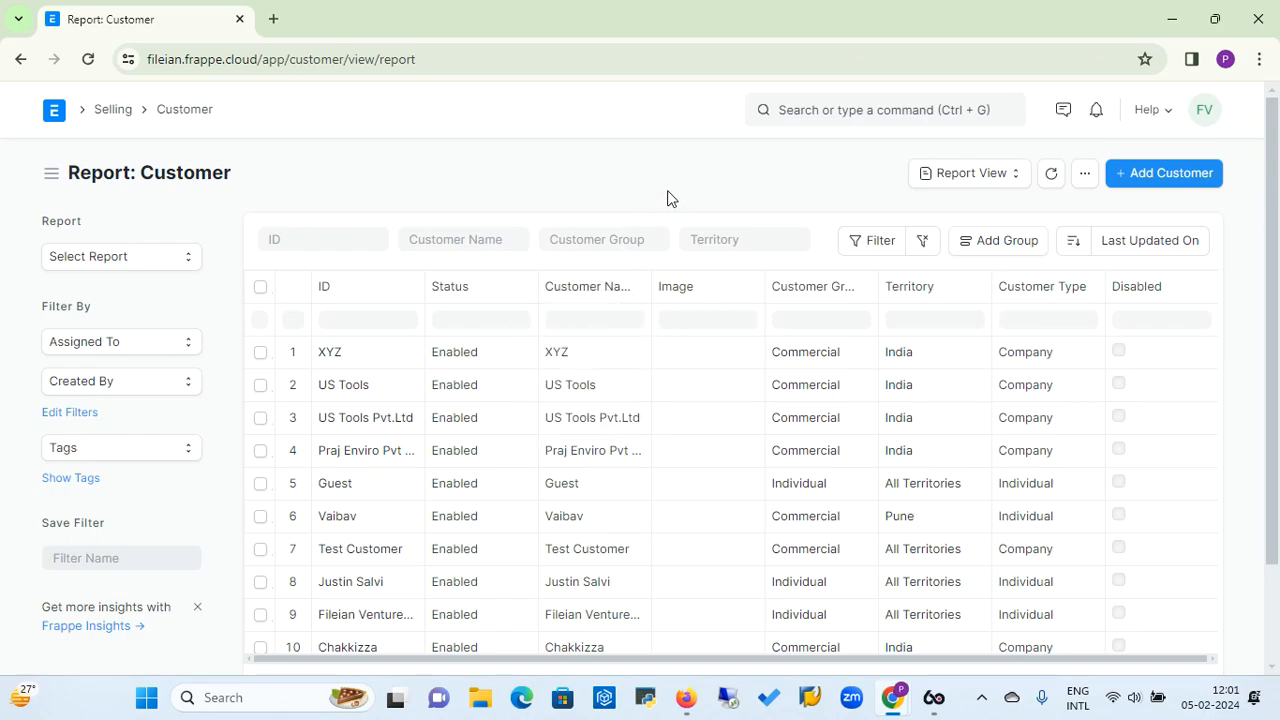
click(1085, 174)
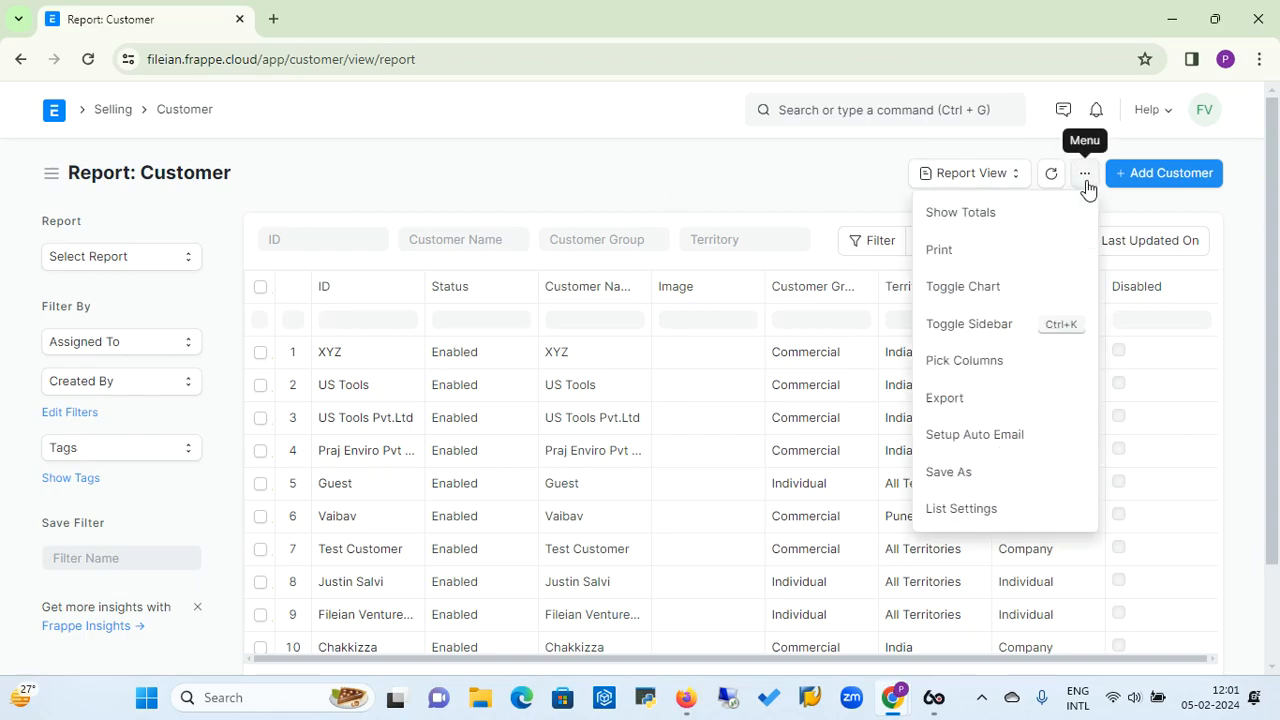
Step: Pick GSTIN / UIN and Billing Currency as additional columns for the Customer report
click(963, 362)
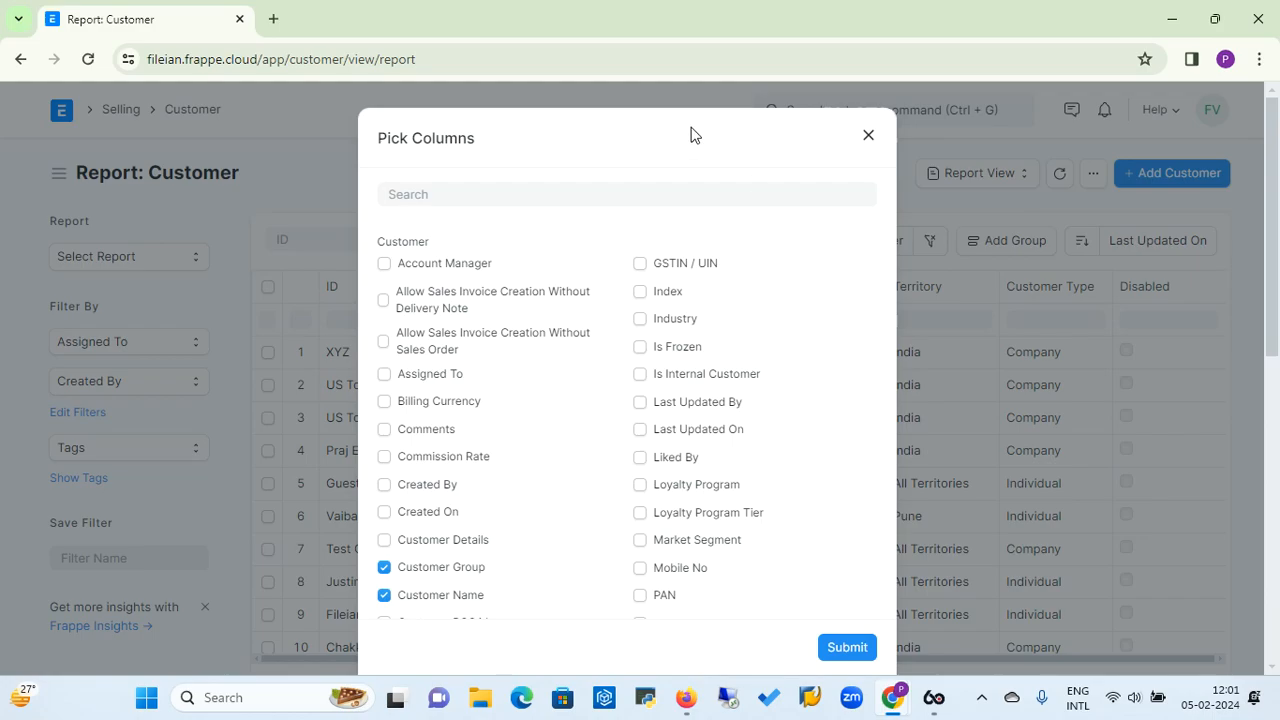
drag(648, 130, 664, 56)
drag(578, 233, 433, 378)
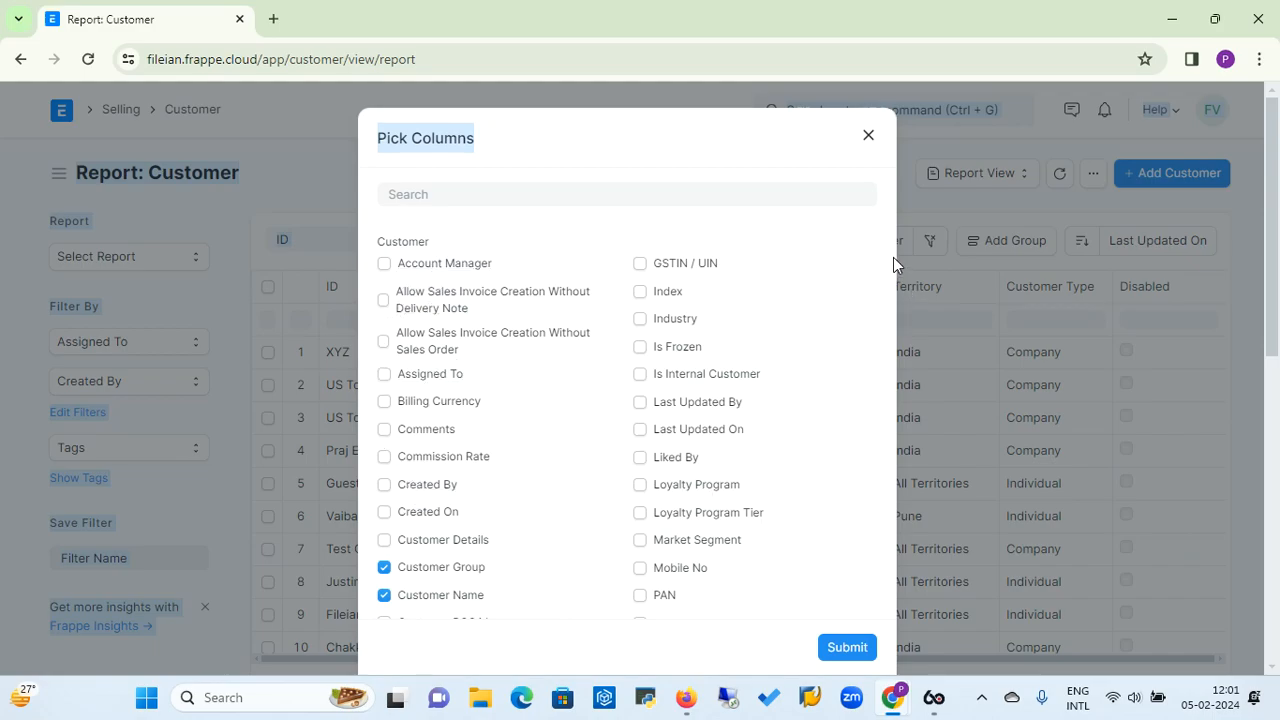
click(814, 484)
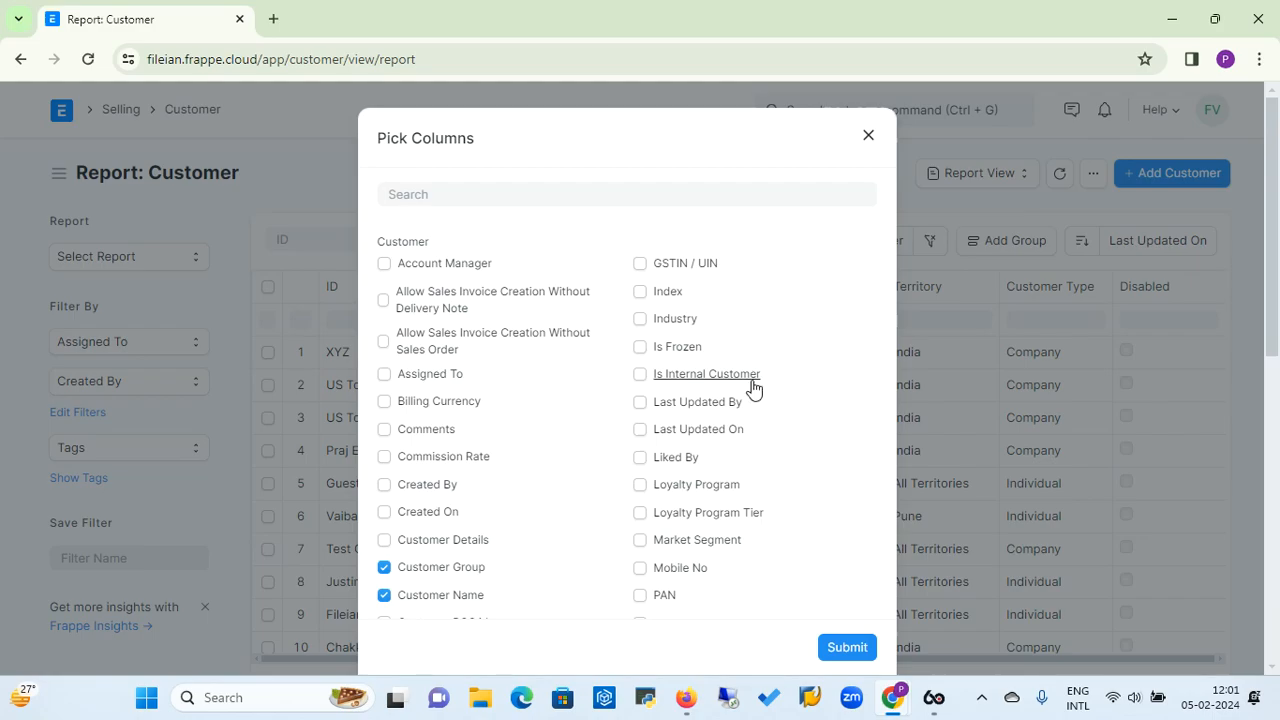
click(640, 265)
click(386, 405)
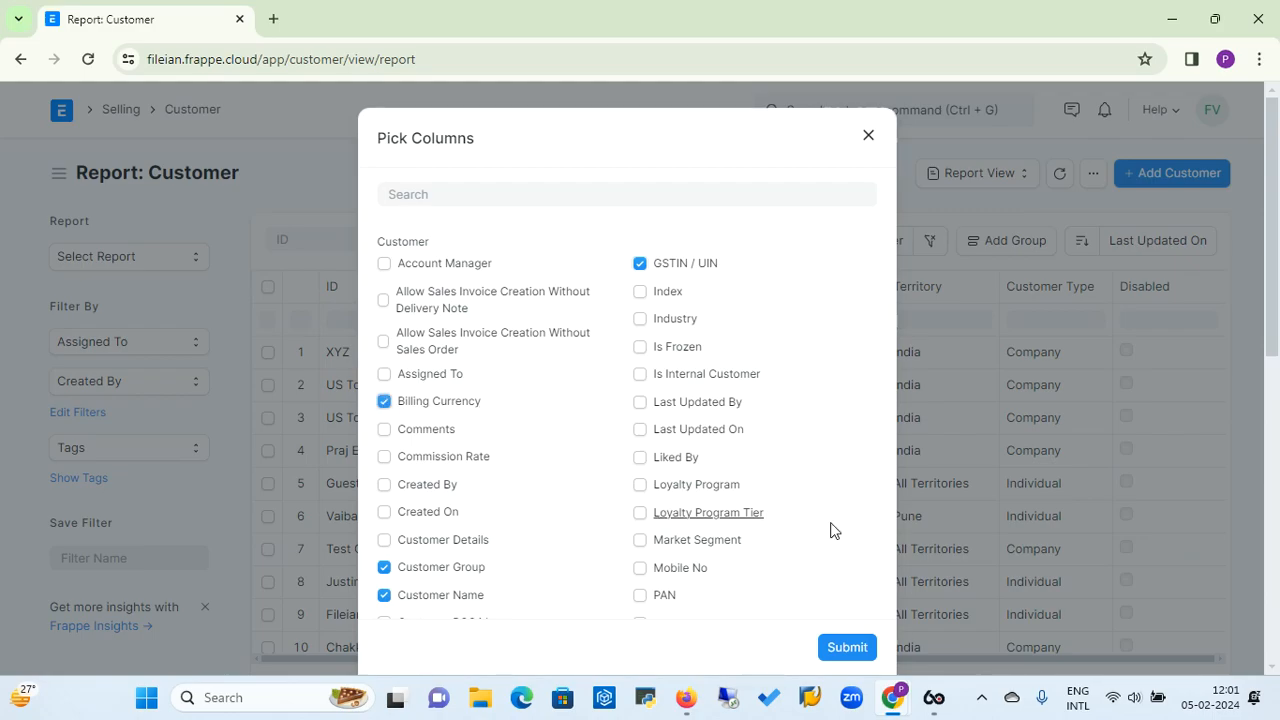
Step: Examine the other columns available for the Customer report, including the credit limit, receivable account and sales team fields
scroll(880, 508, down, 5)
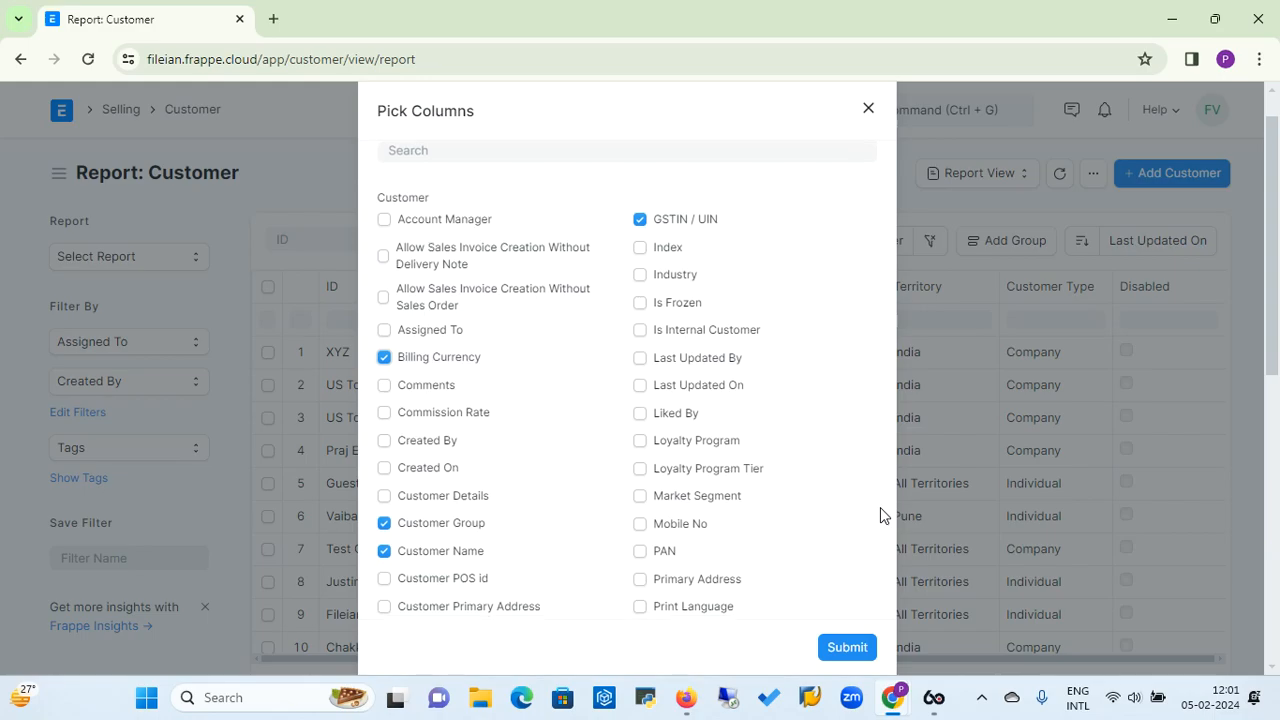
scroll(880, 508, down, 3)
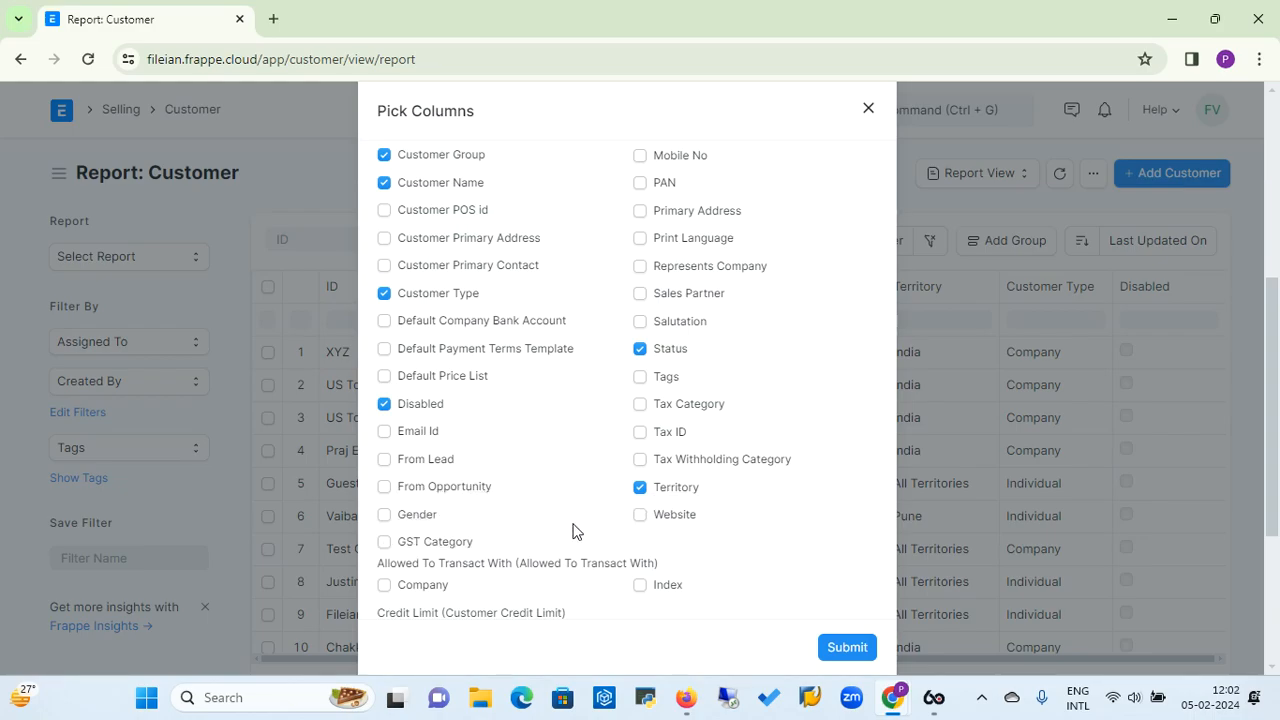
scroll(573, 531, up, 5)
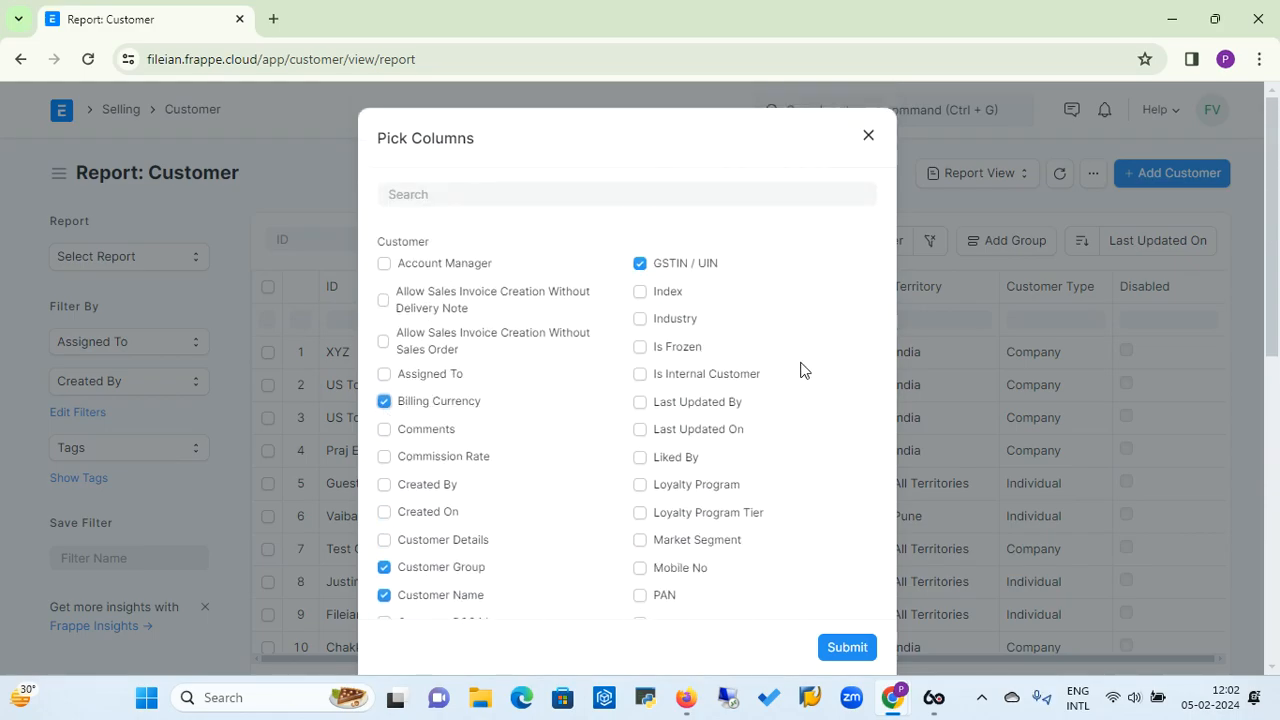
scroll(800, 370, down, 10)
scroll(800, 370, down, 1)
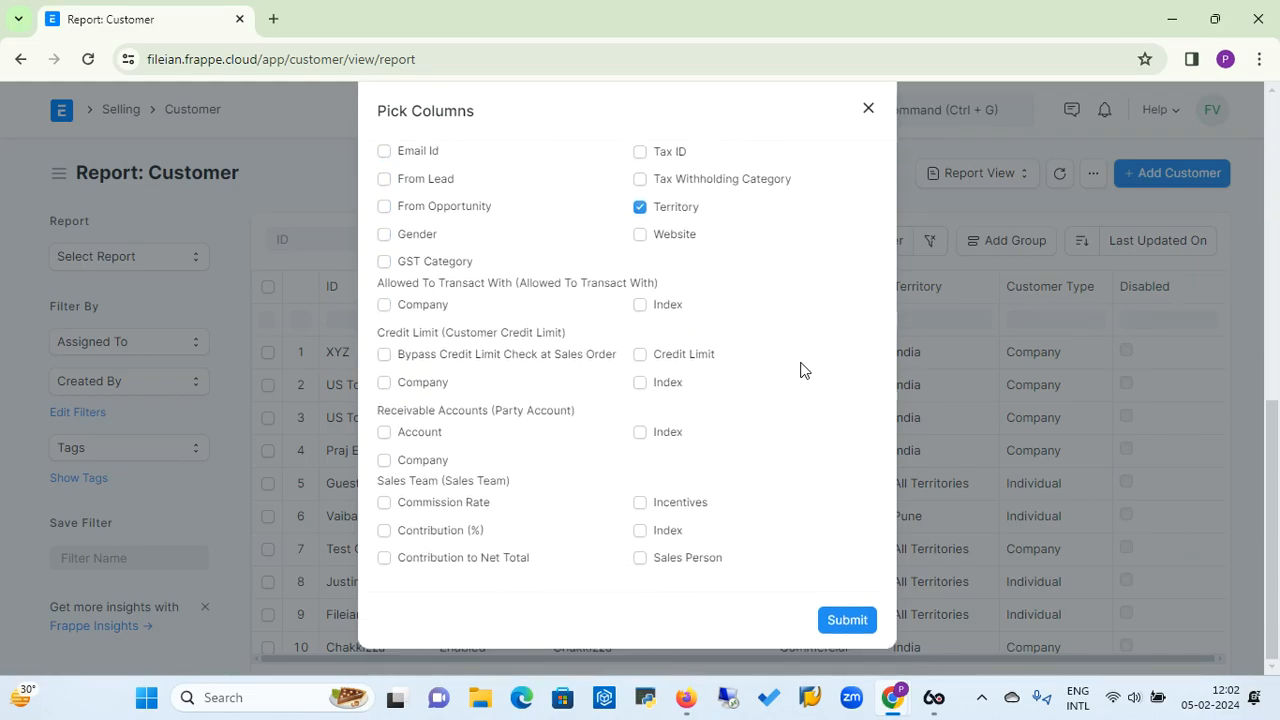
scroll(800, 370, up, 6)
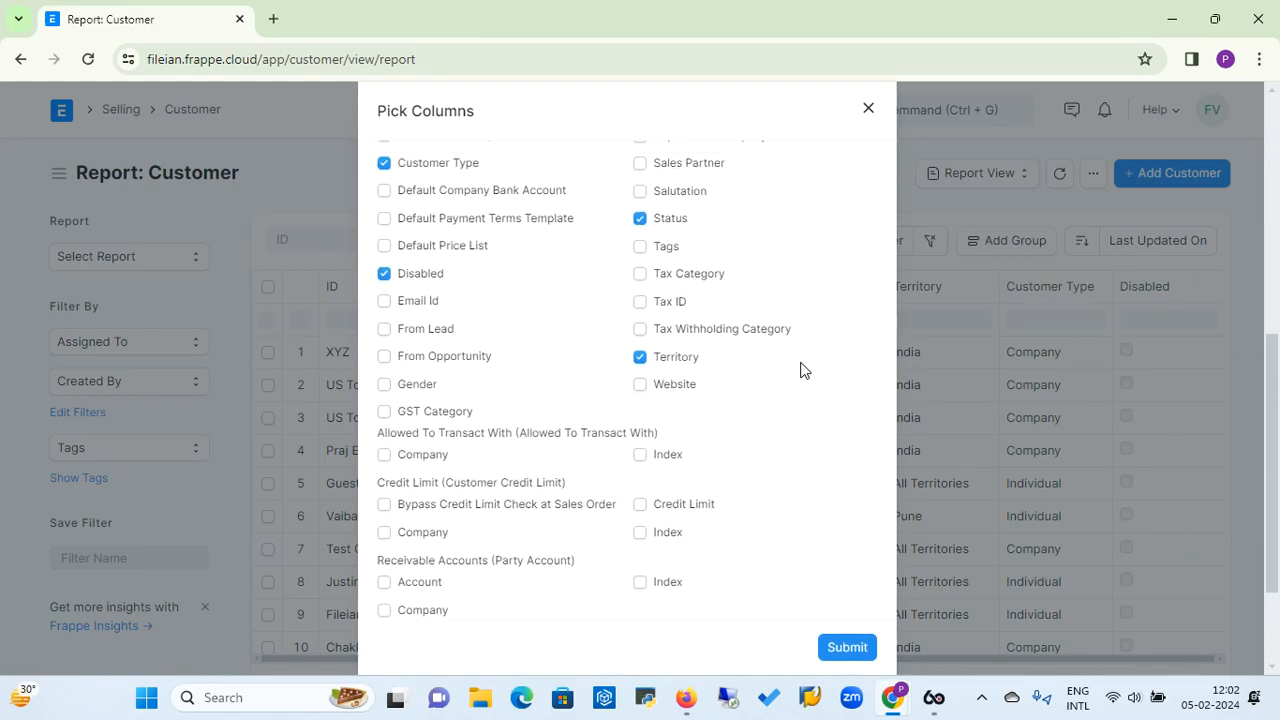
scroll(800, 370, up, 4)
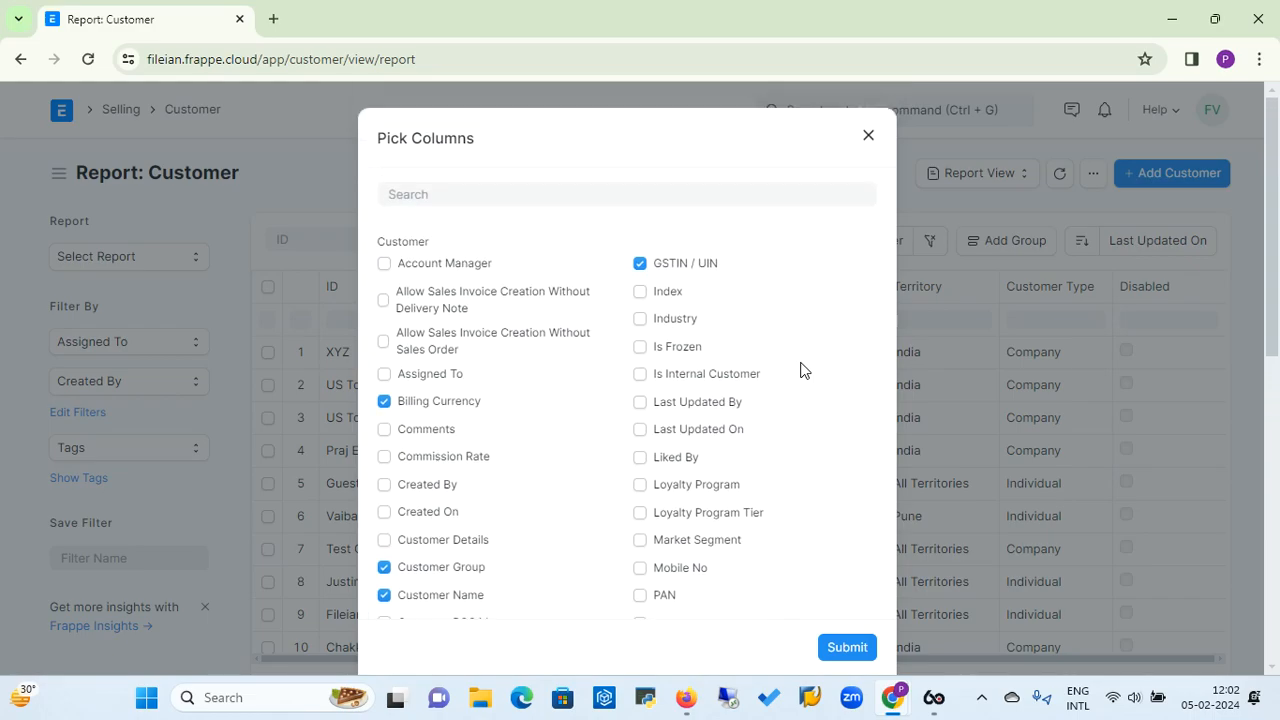
scroll(800, 370, down, 10)
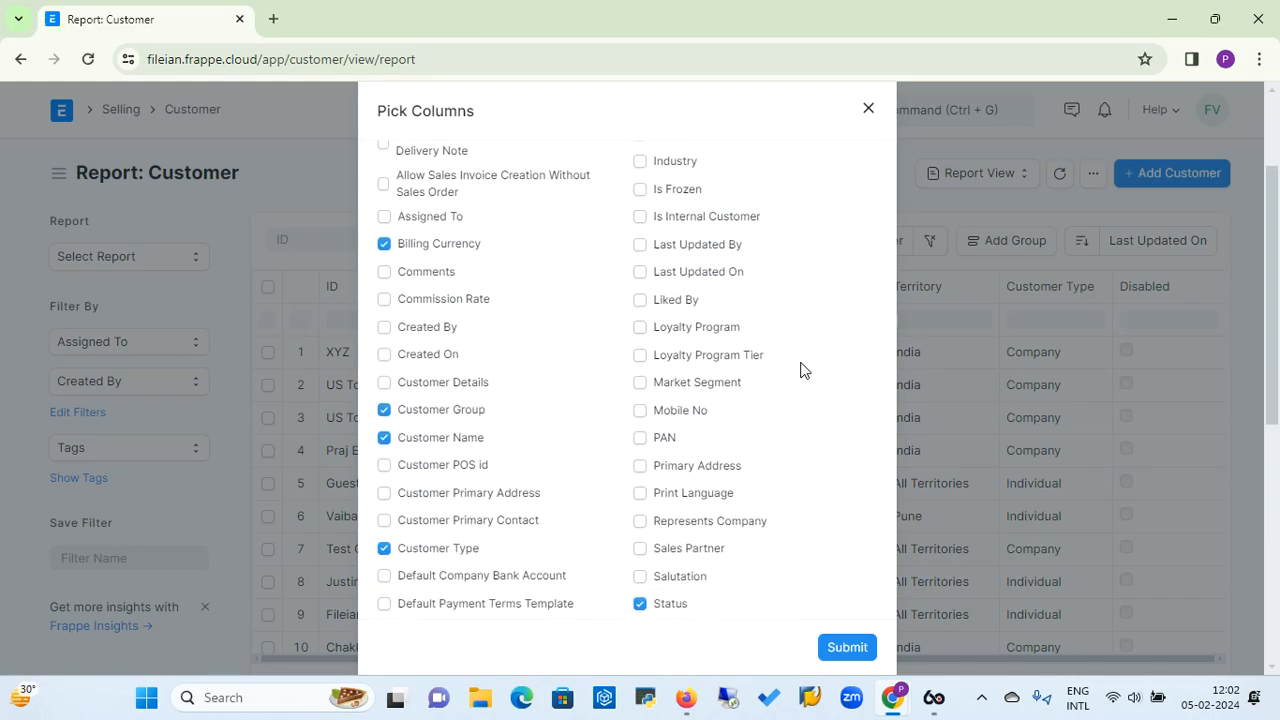
scroll(800, 370, up, 8)
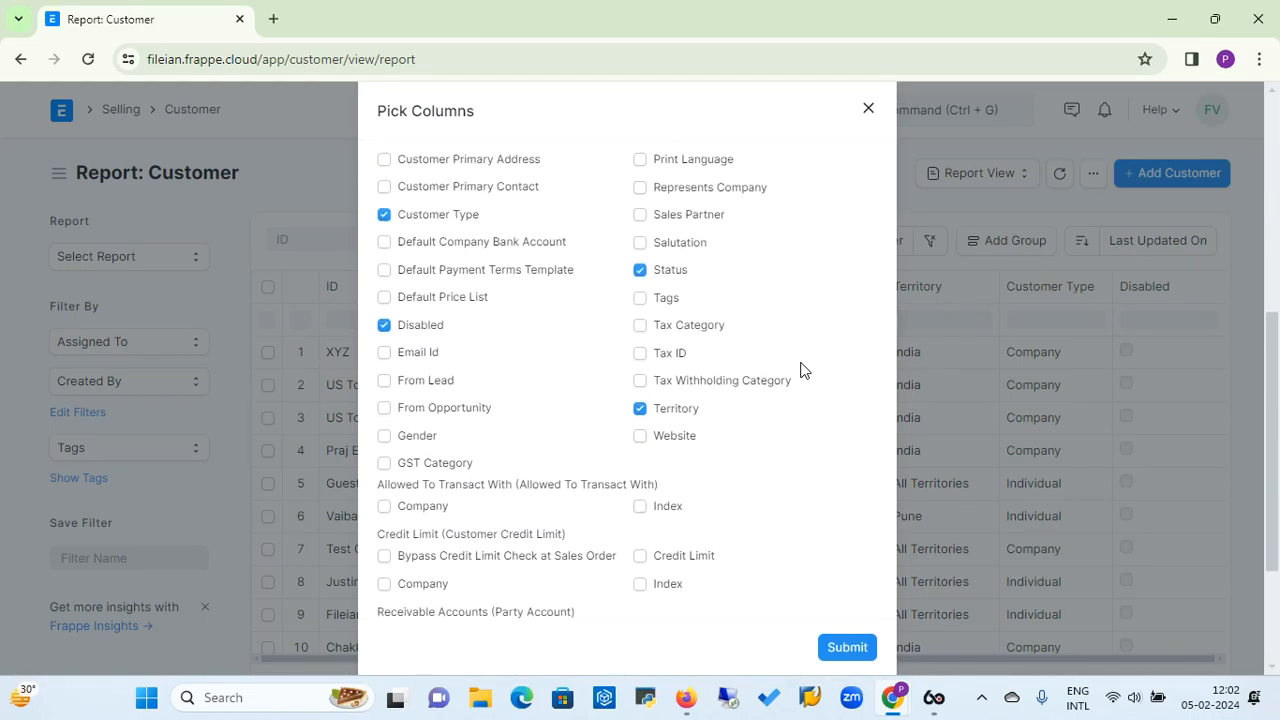
scroll(800, 370, up, 2)
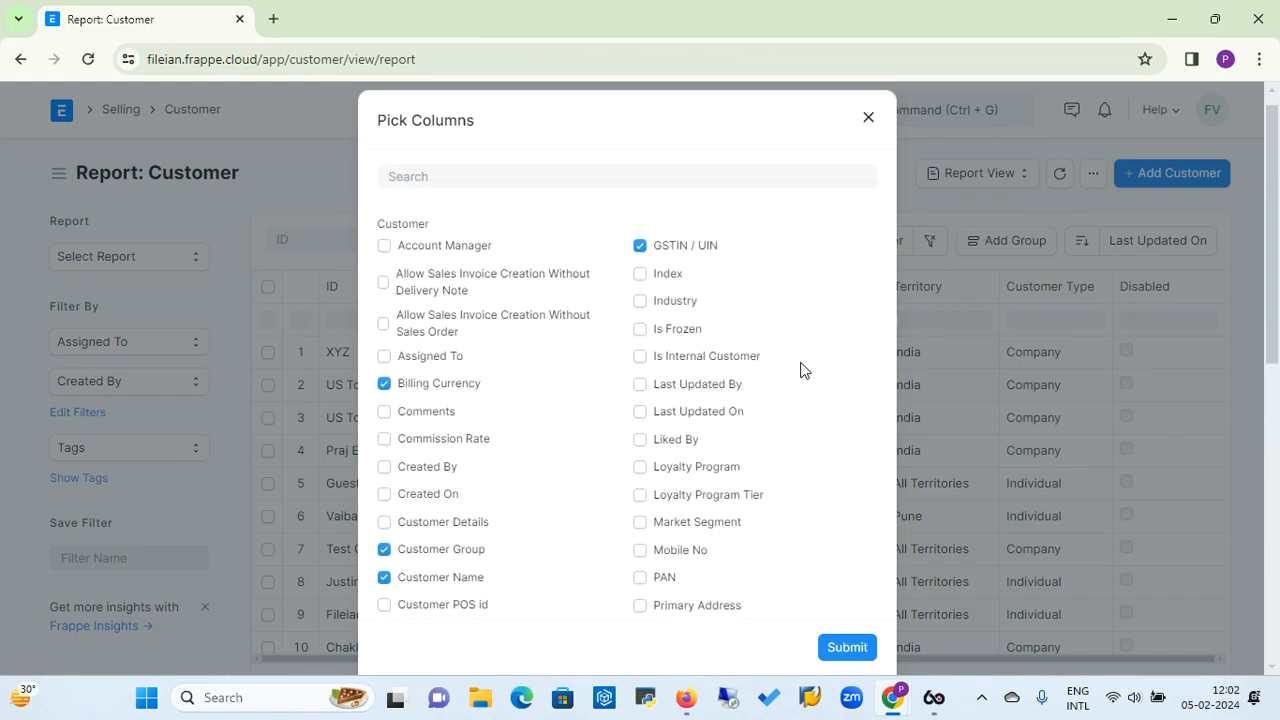
Step: Apply the column selection to the Customer report and remove its Billing Currency column
click(848, 648)
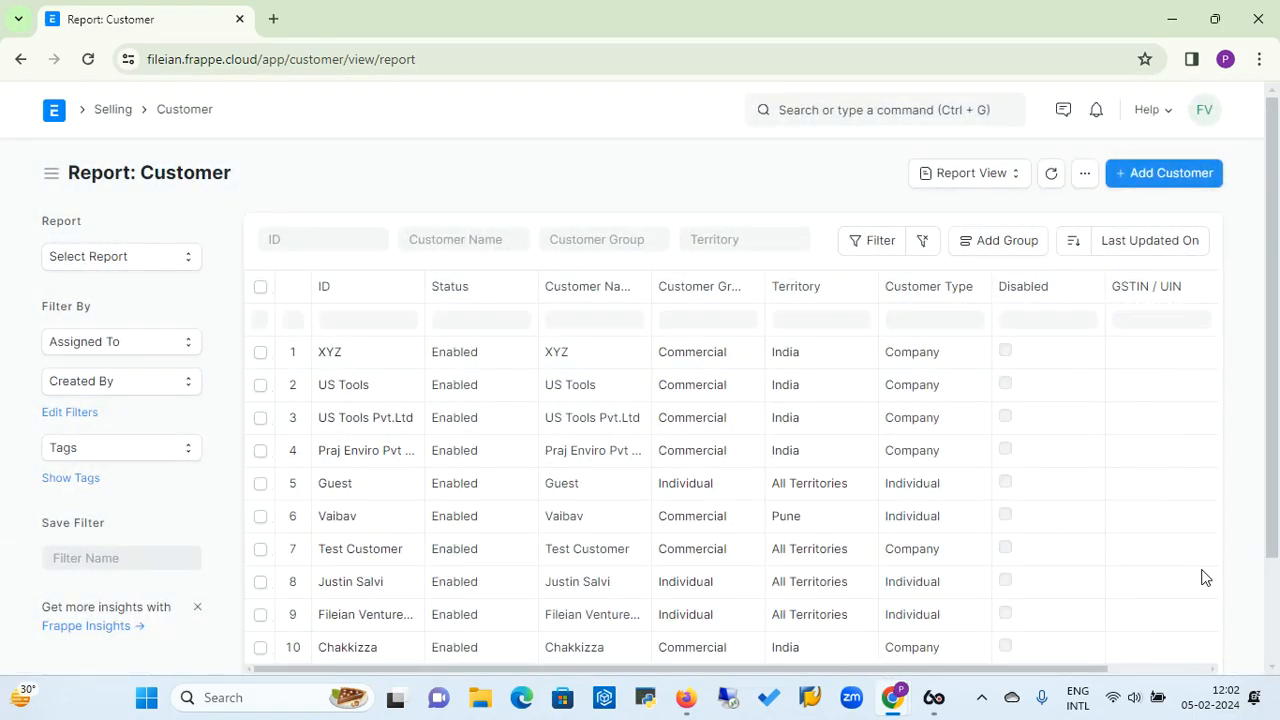
click(1213, 669)
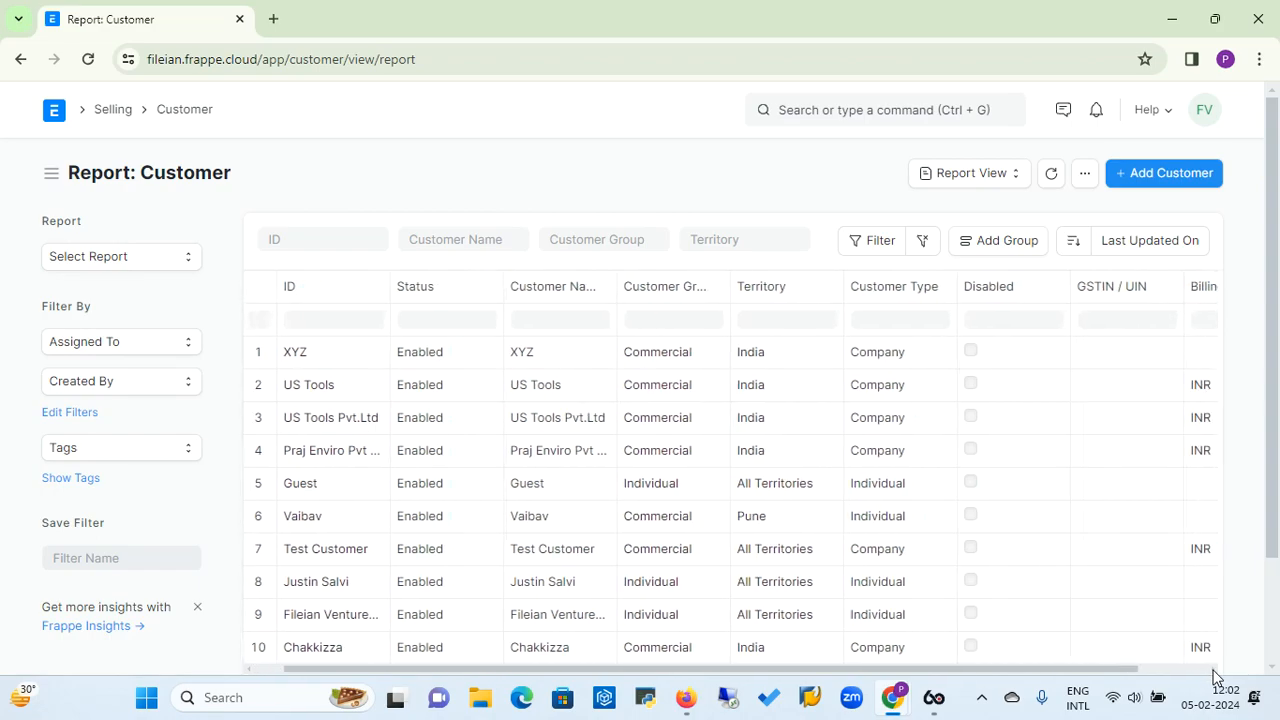
click(1213, 671)
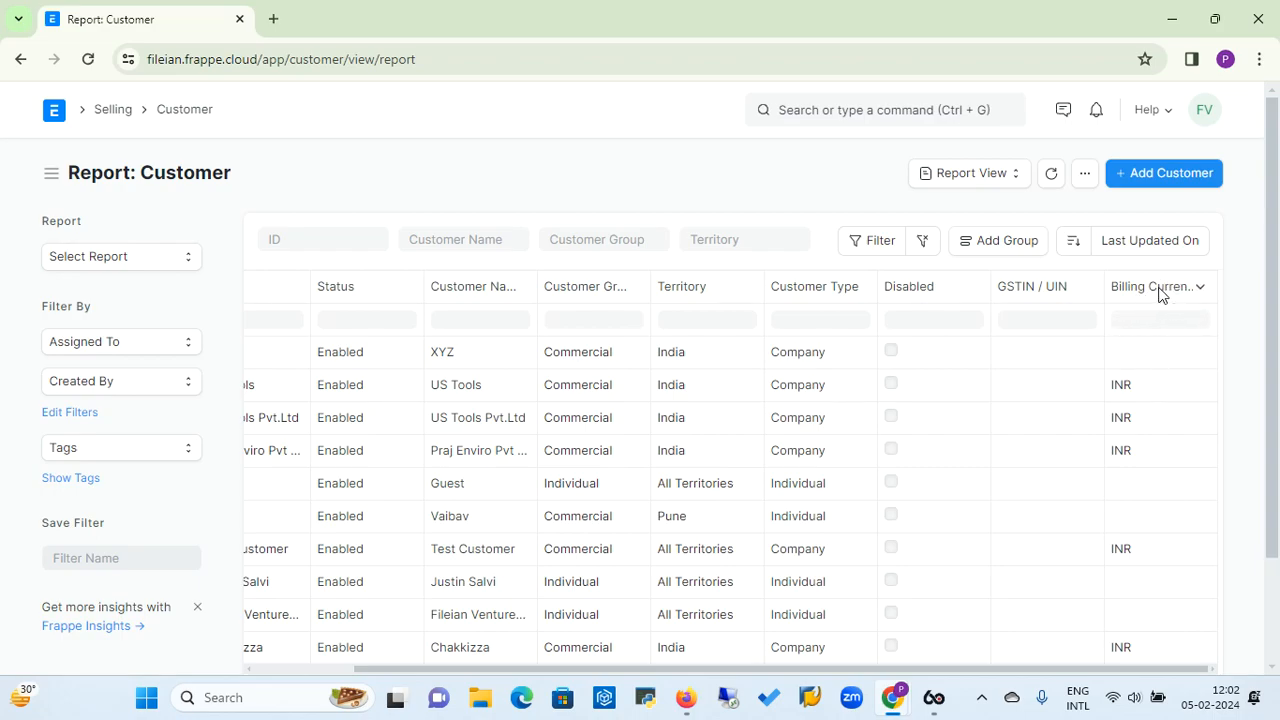
click(1200, 290)
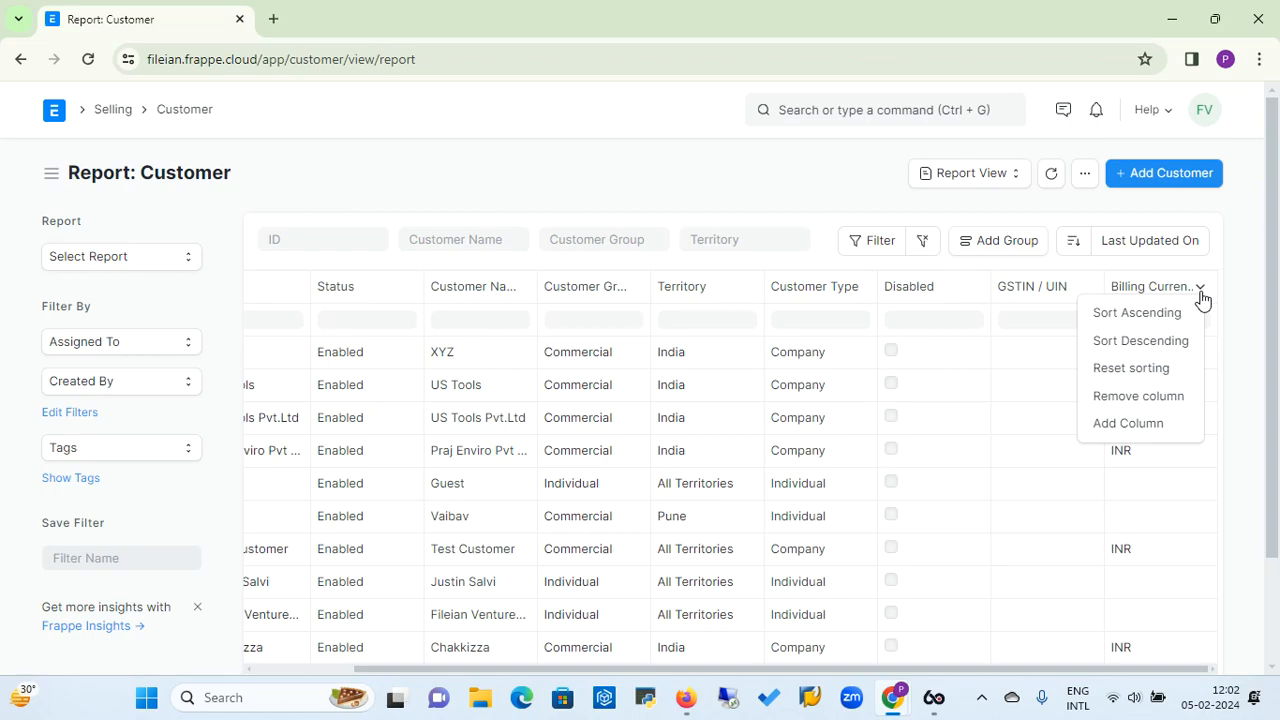
click(1133, 410)
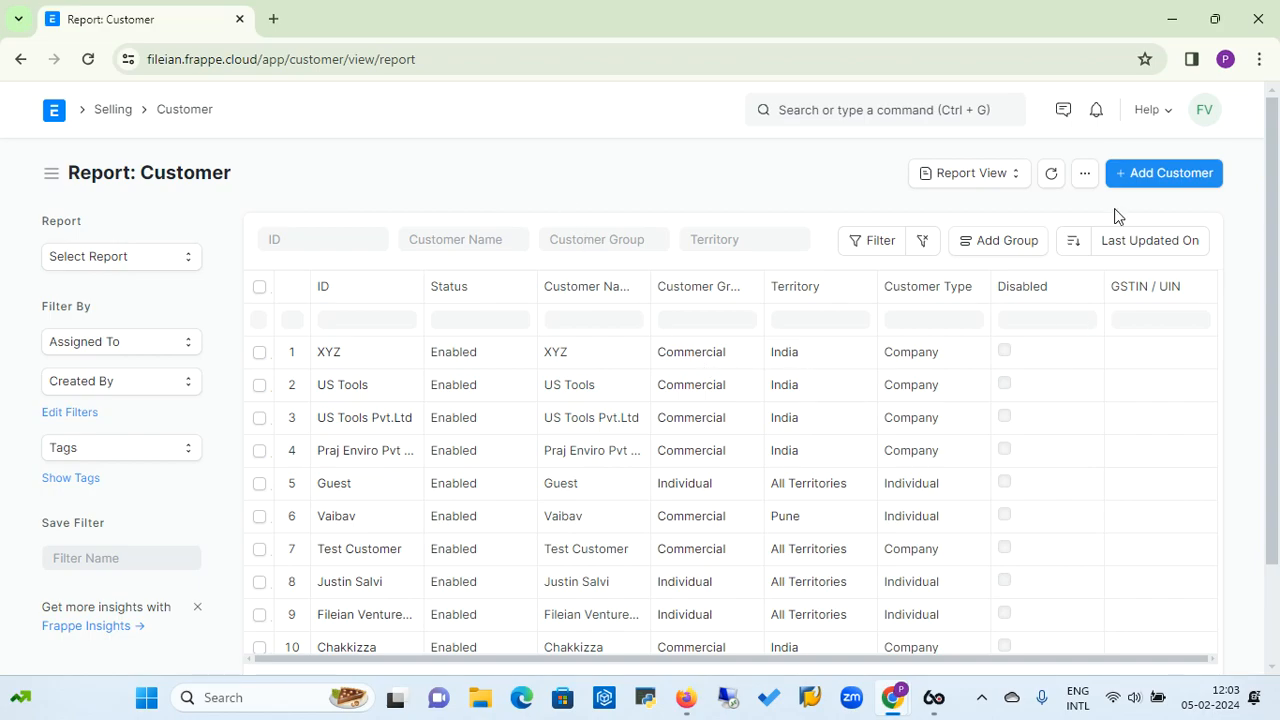
Step: Start a new customer in the full form, naming it Guest2 with the customer type Individual
click(1183, 172)
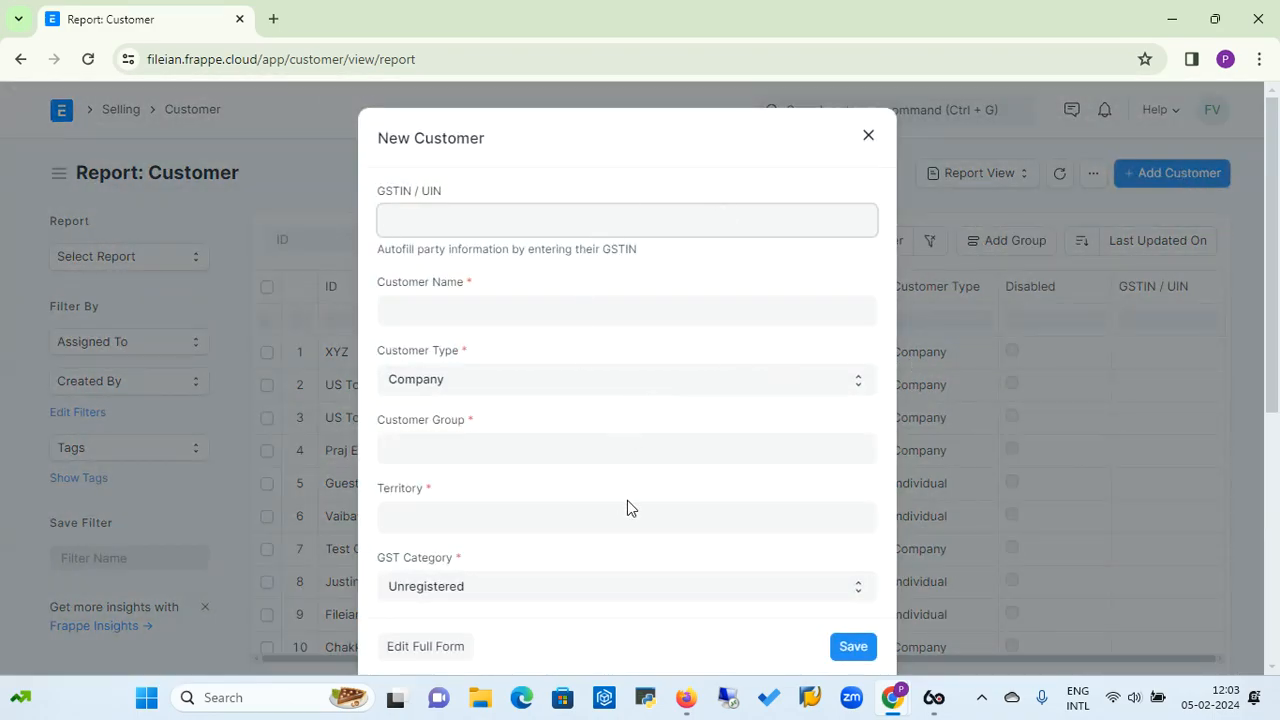
click(432, 648)
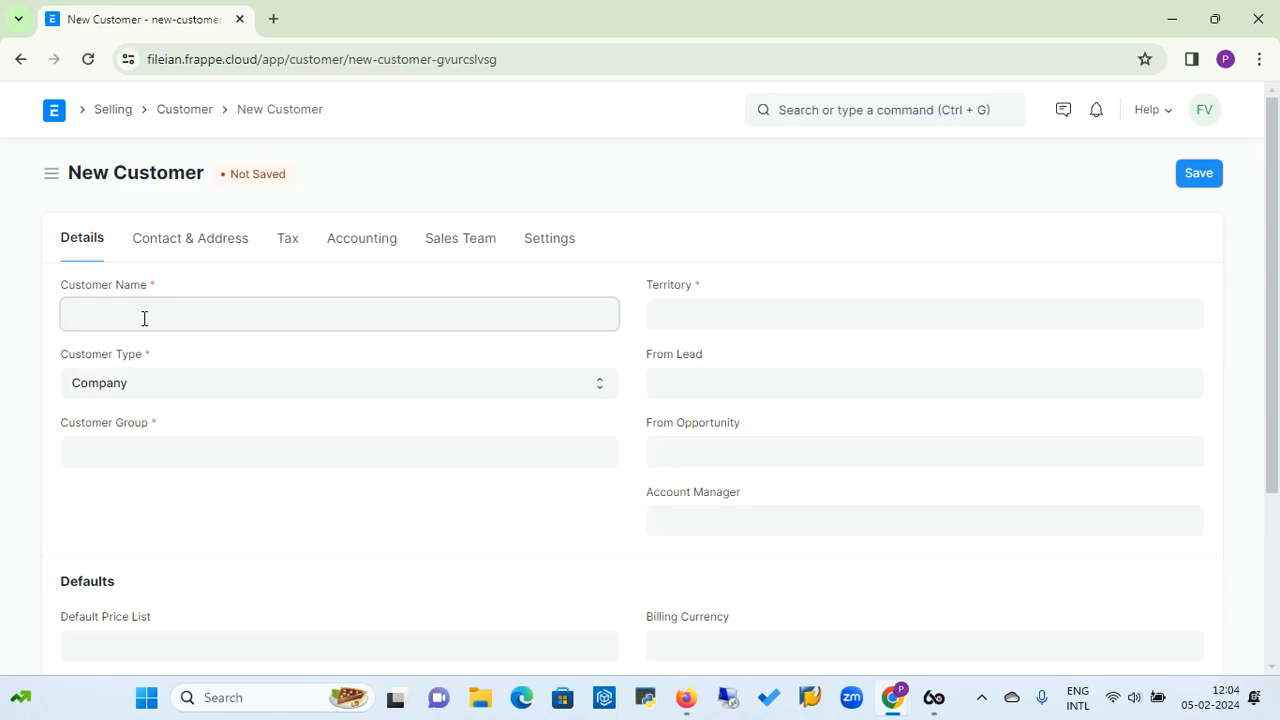
text(Guest)
text(2)
click(170, 383)
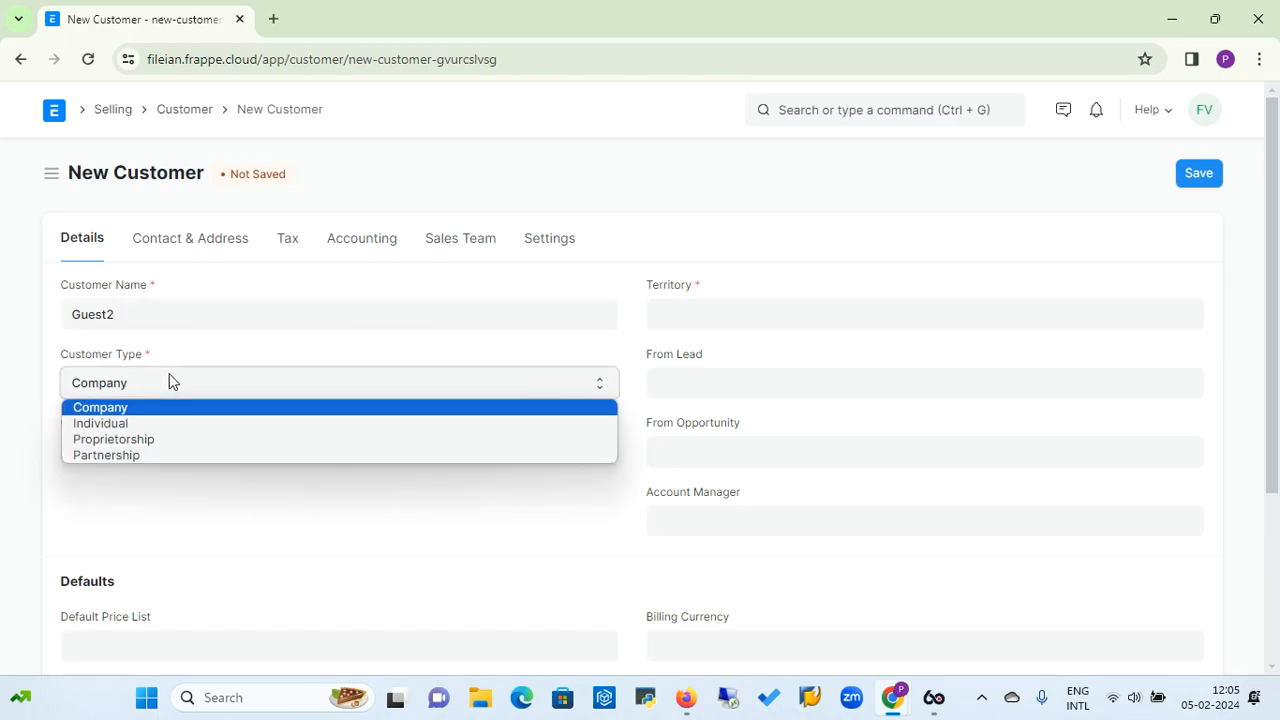
click(118, 424)
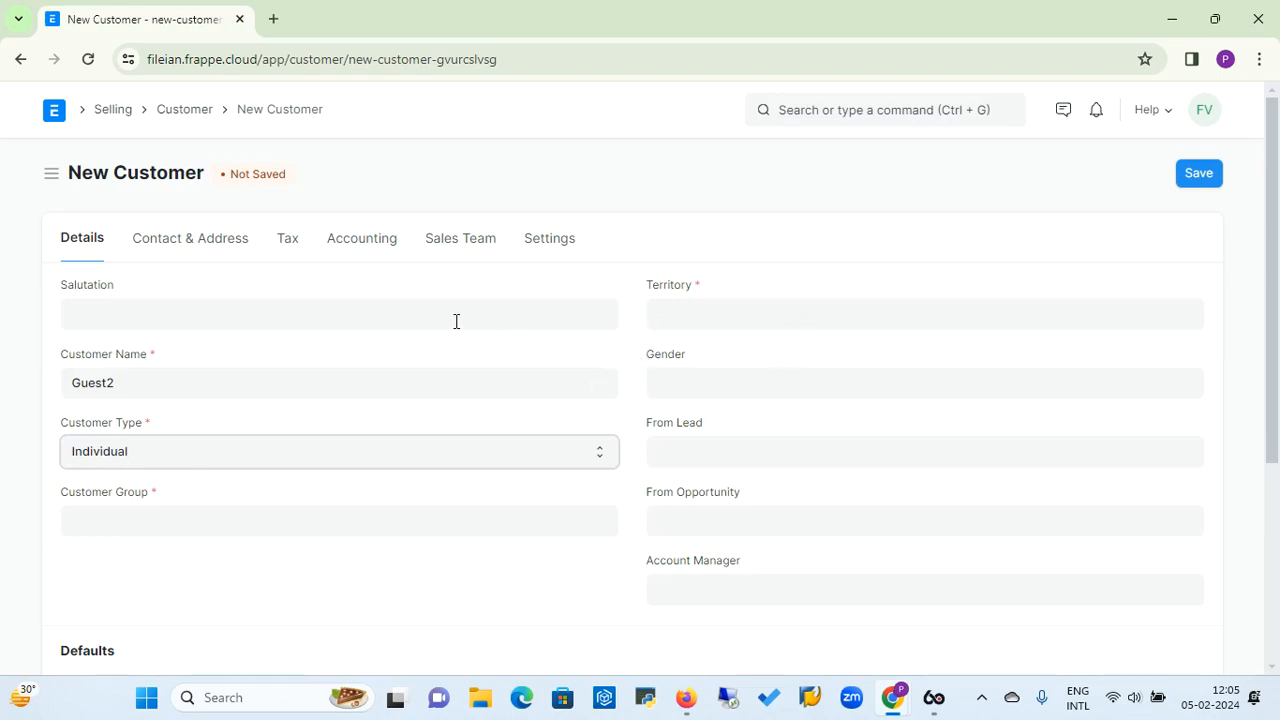
Step: Set the new customer's salutation to Mr, territory to India and gender to Male
click(400, 315)
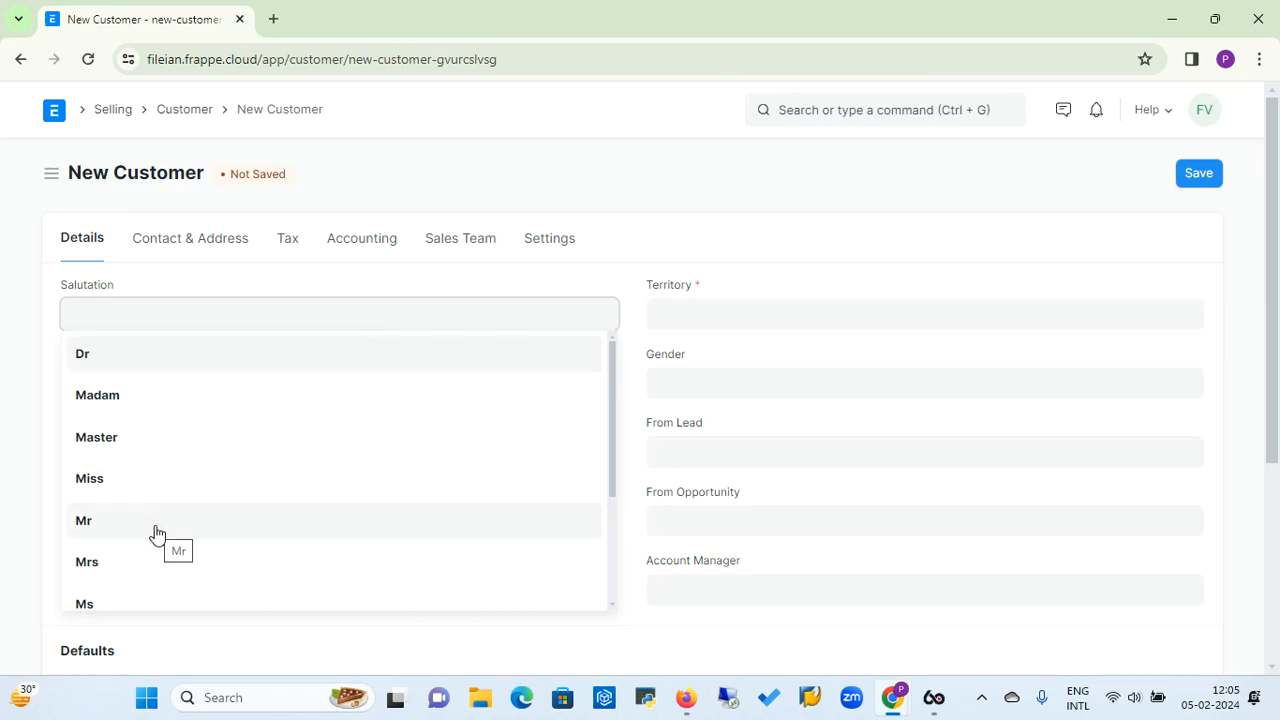
click(101, 521)
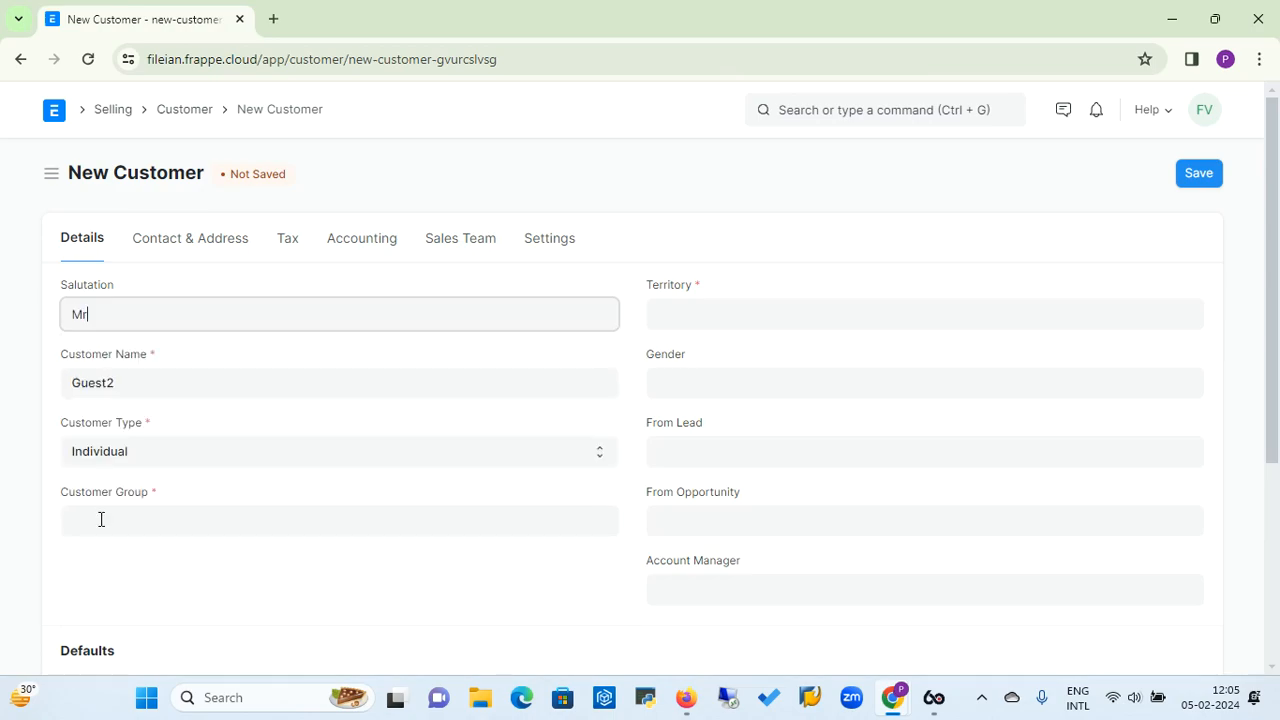
click(675, 313)
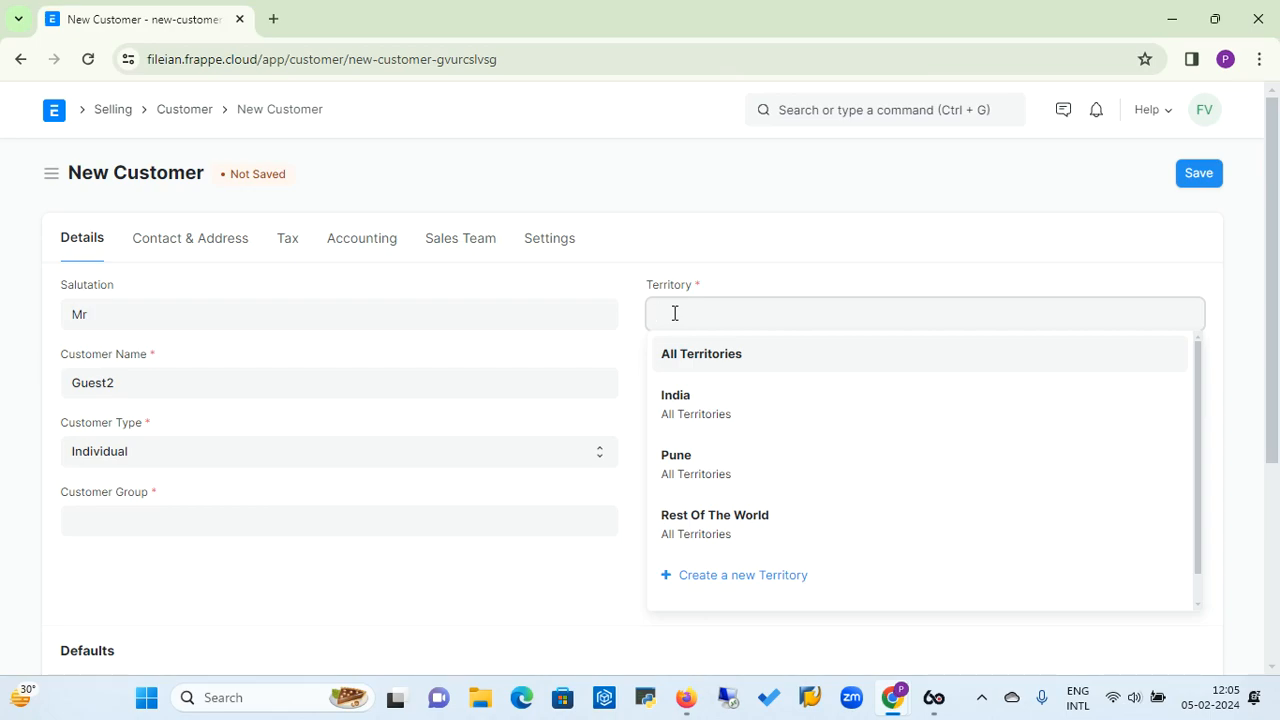
click(677, 401)
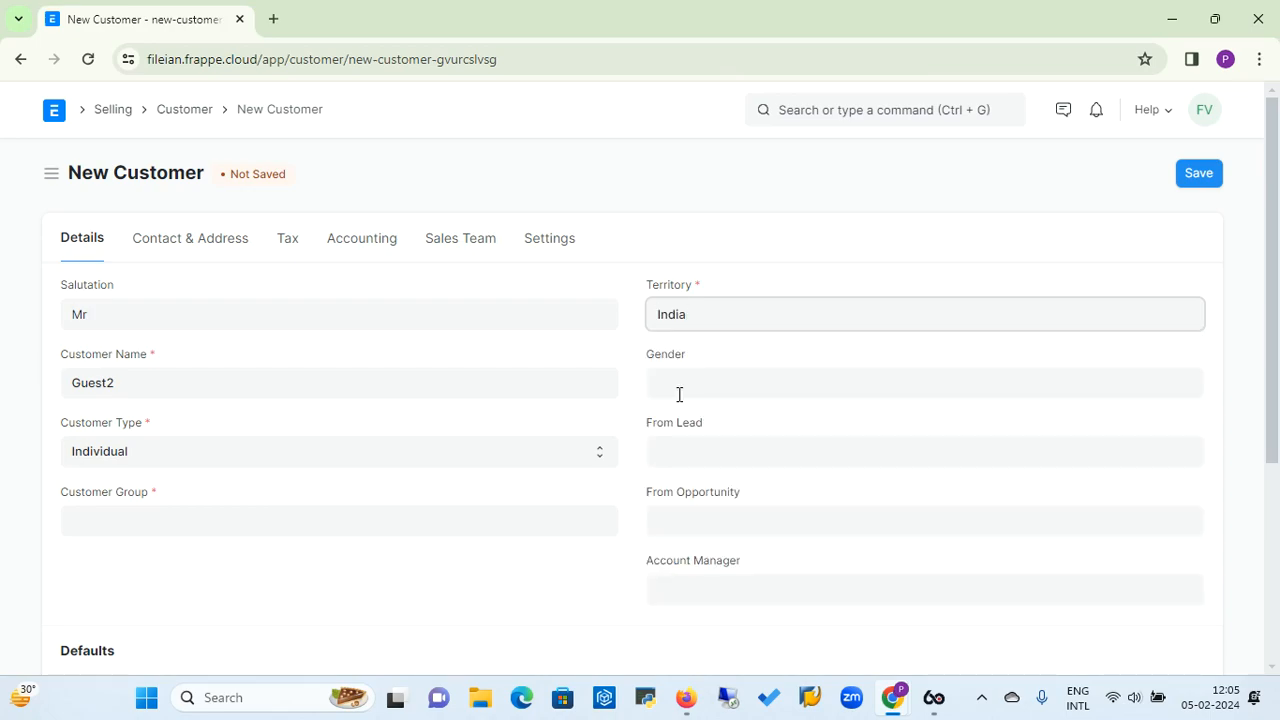
click(683, 384)
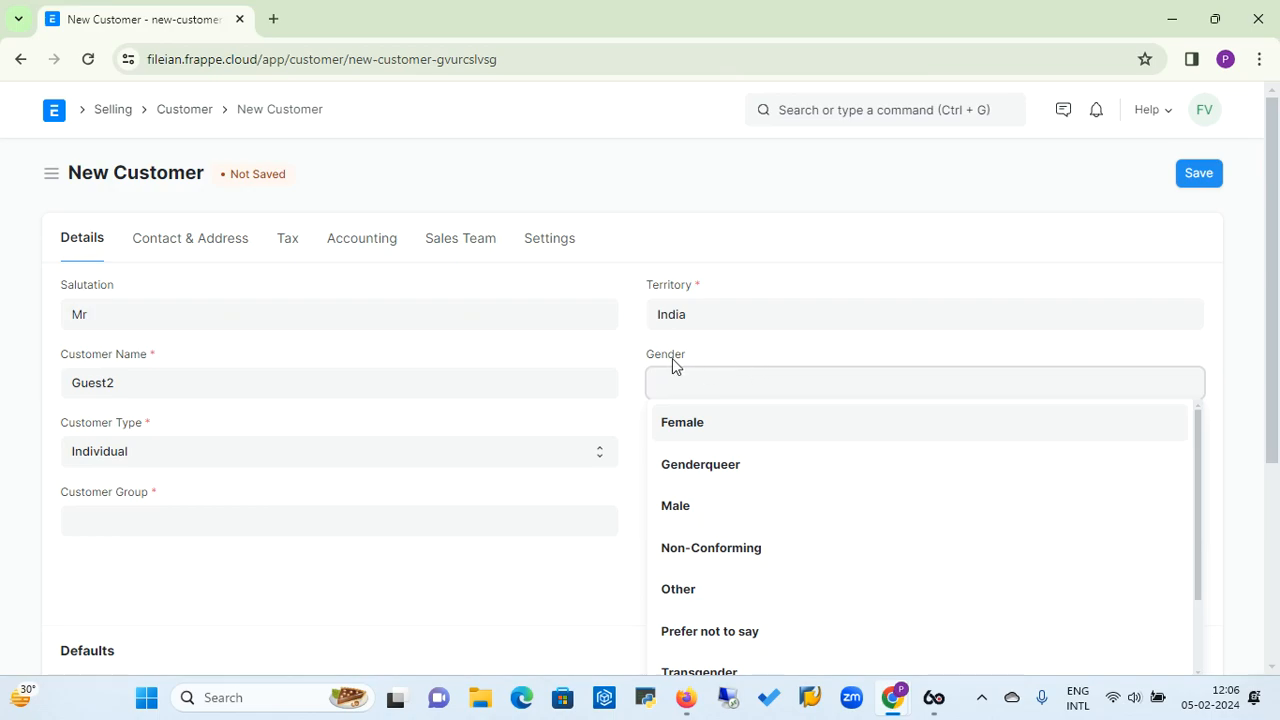
click(677, 506)
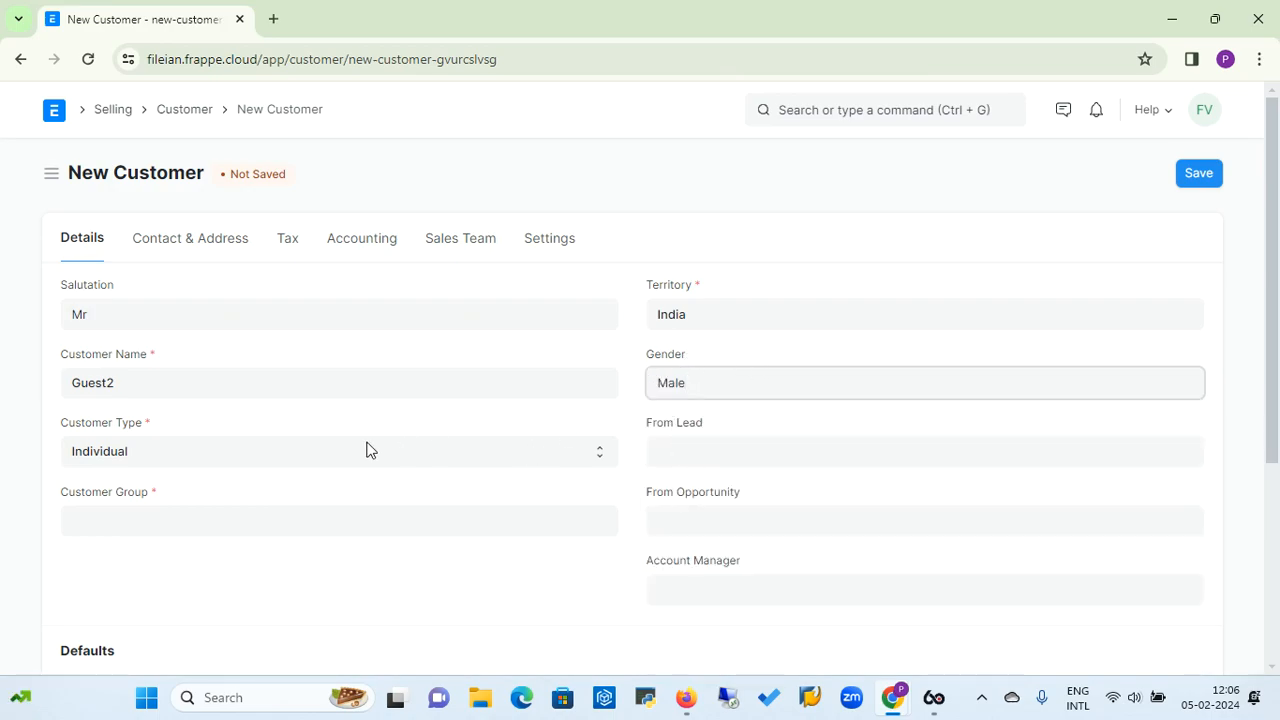
Step: Assign the new customer to the Individual customer group
click(169, 518)
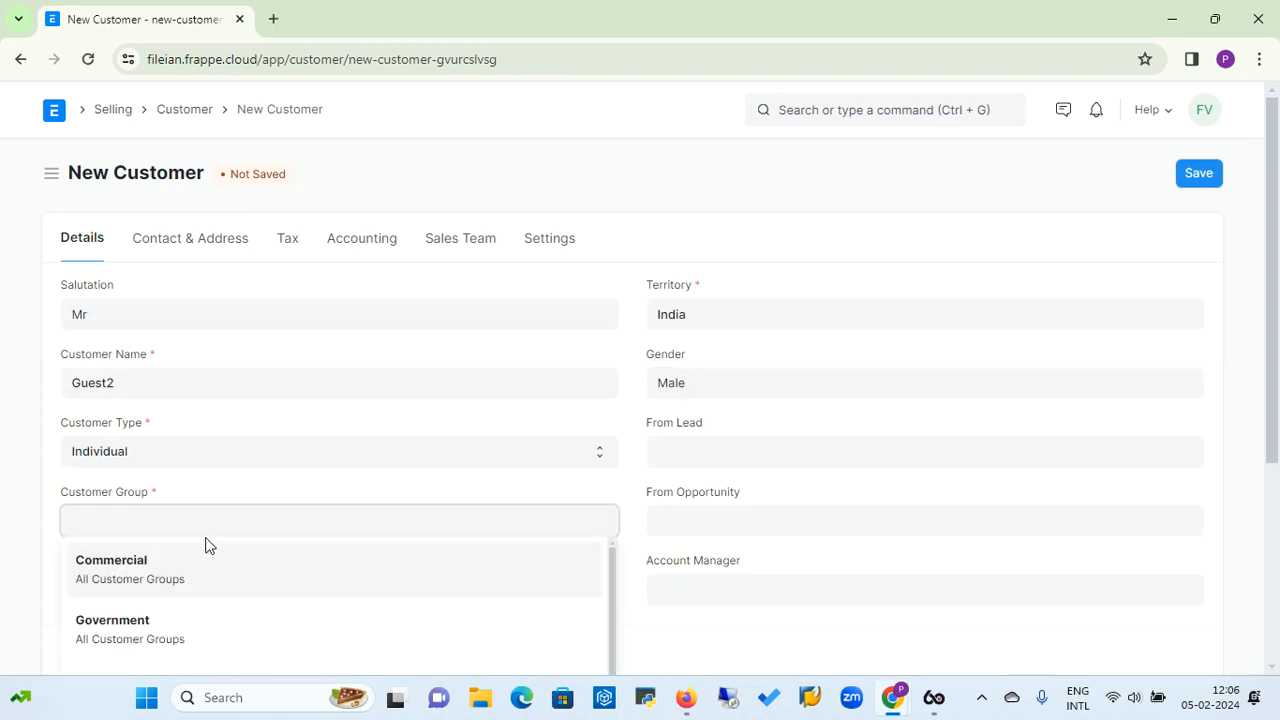
drag(1274, 261, 1277, 360)
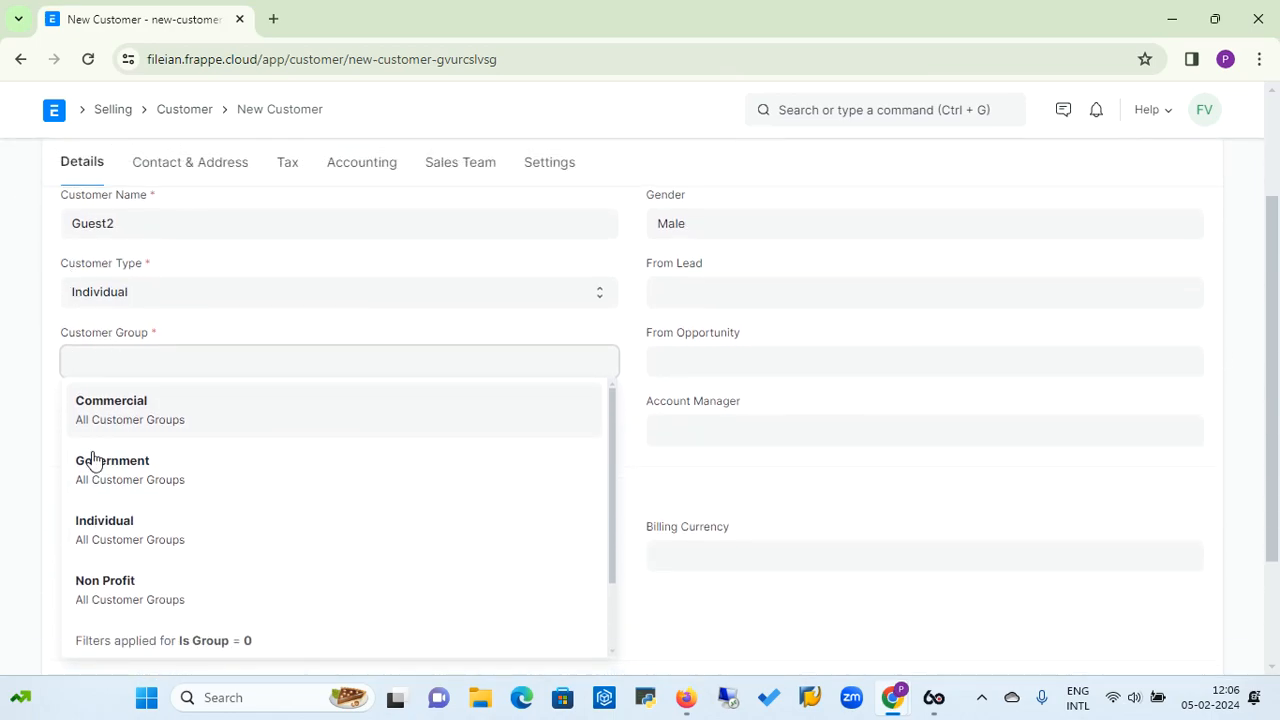
click(104, 522)
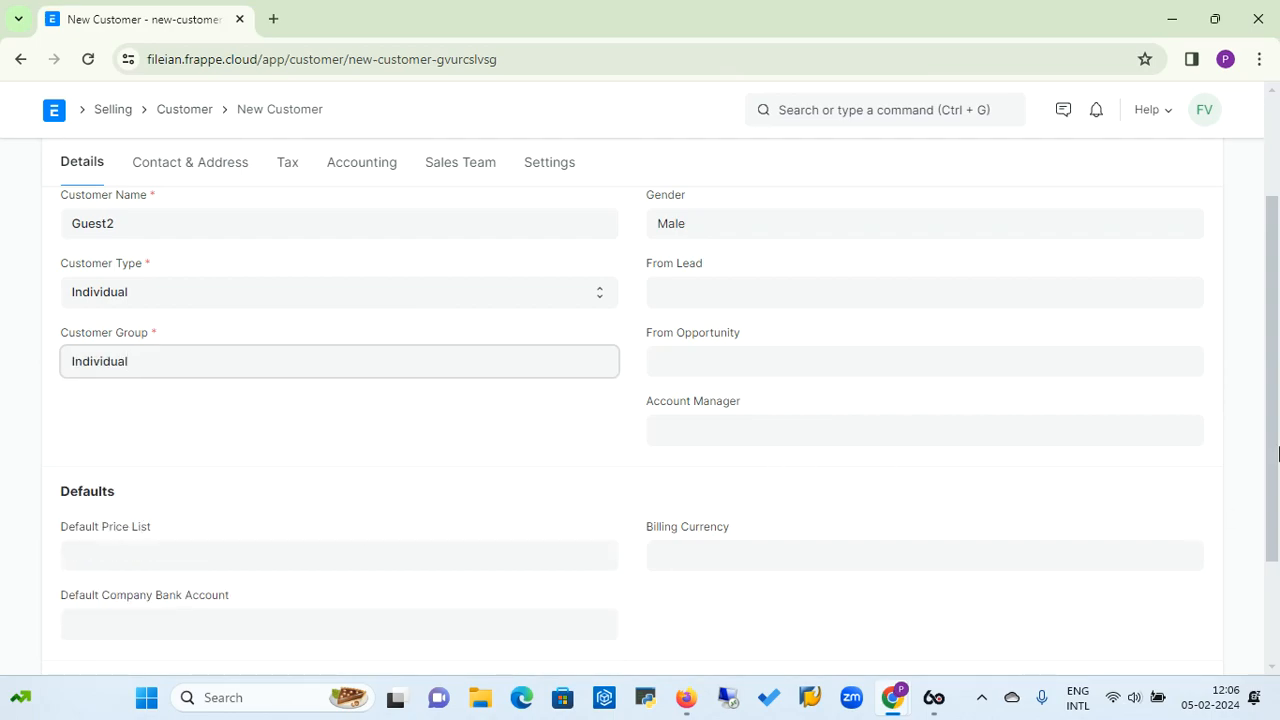
Step: Look over the Account Manager choices without picking one, and review the customer's Defaults section
click(751, 426)
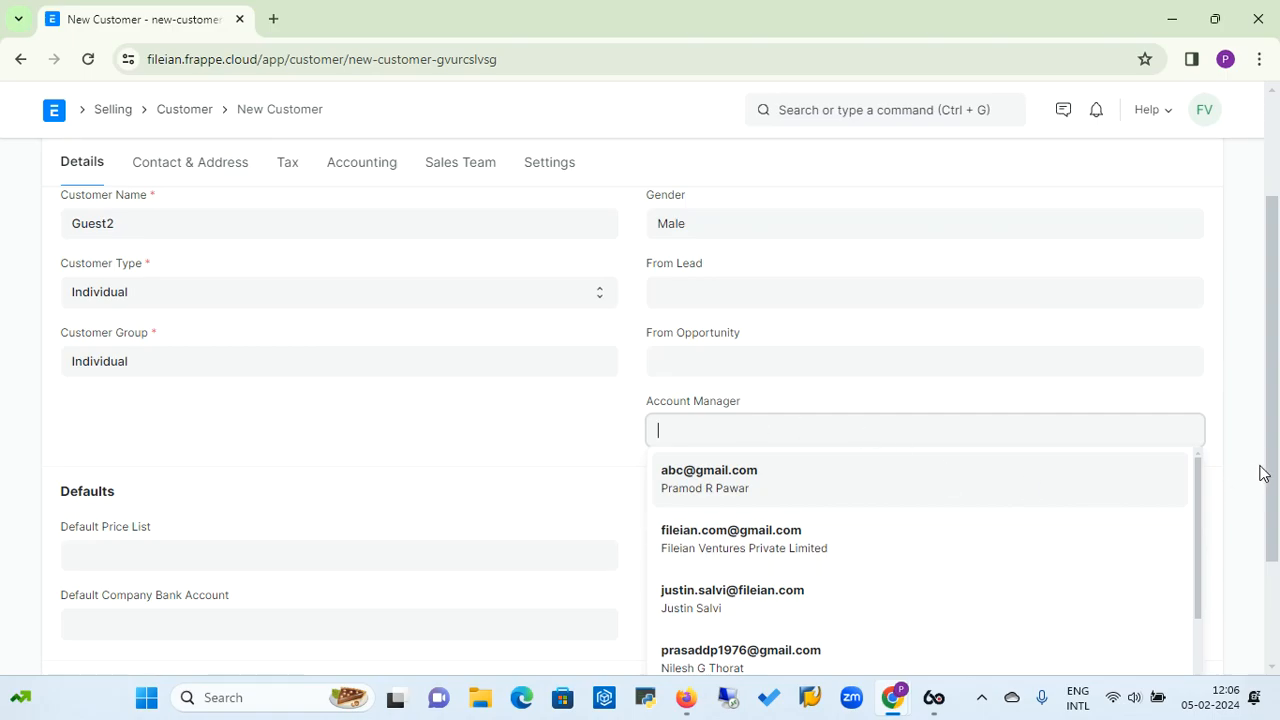
drag(1272, 459, 1272, 492)
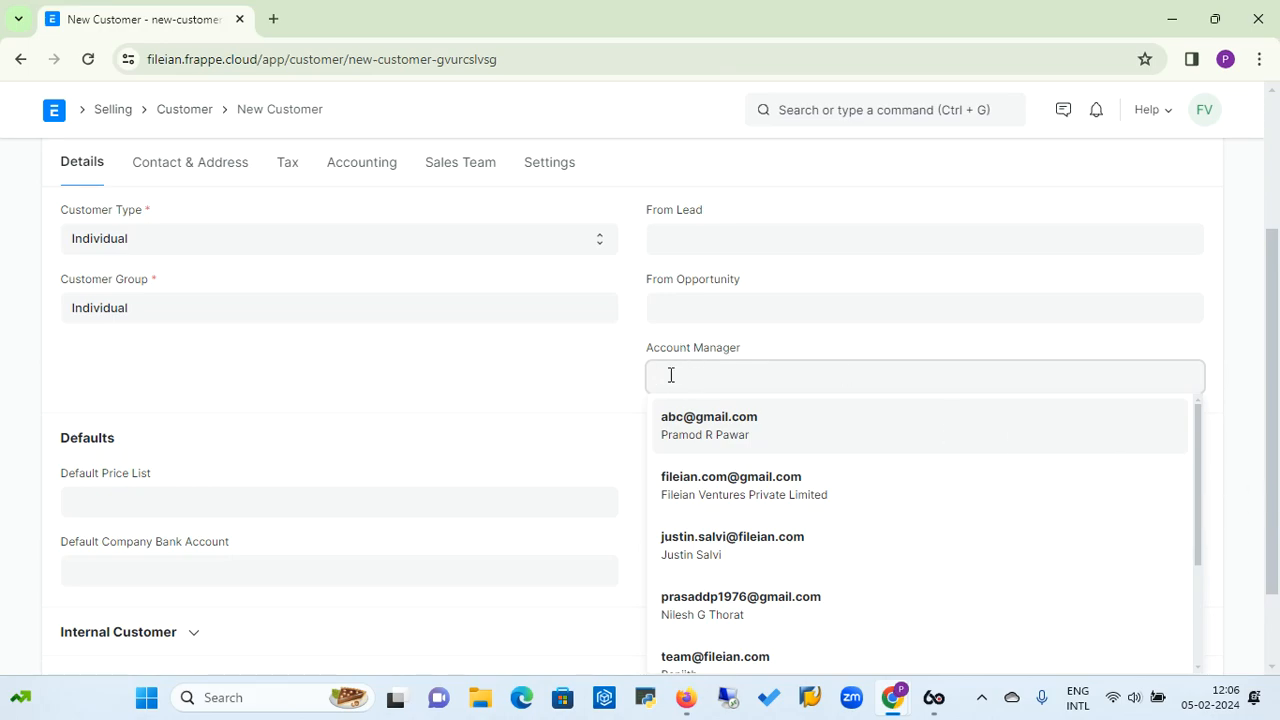
click(560, 371)
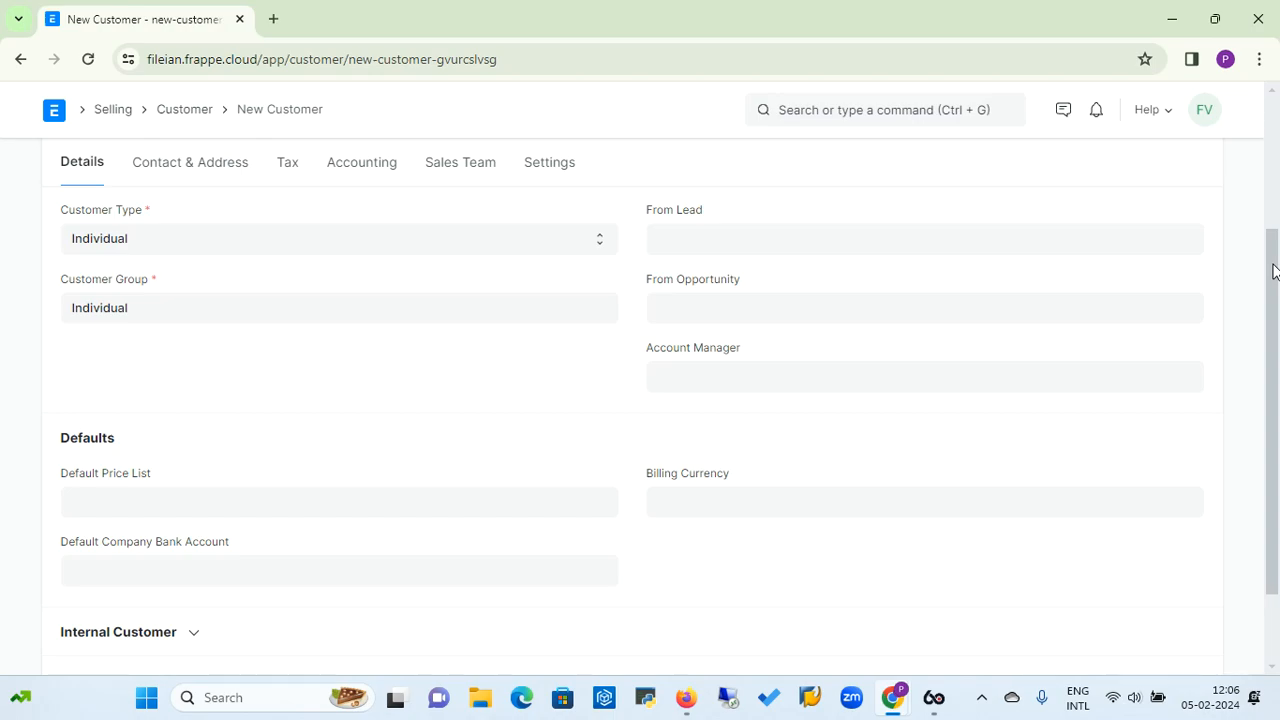
drag(1275, 271, 1277, 343)
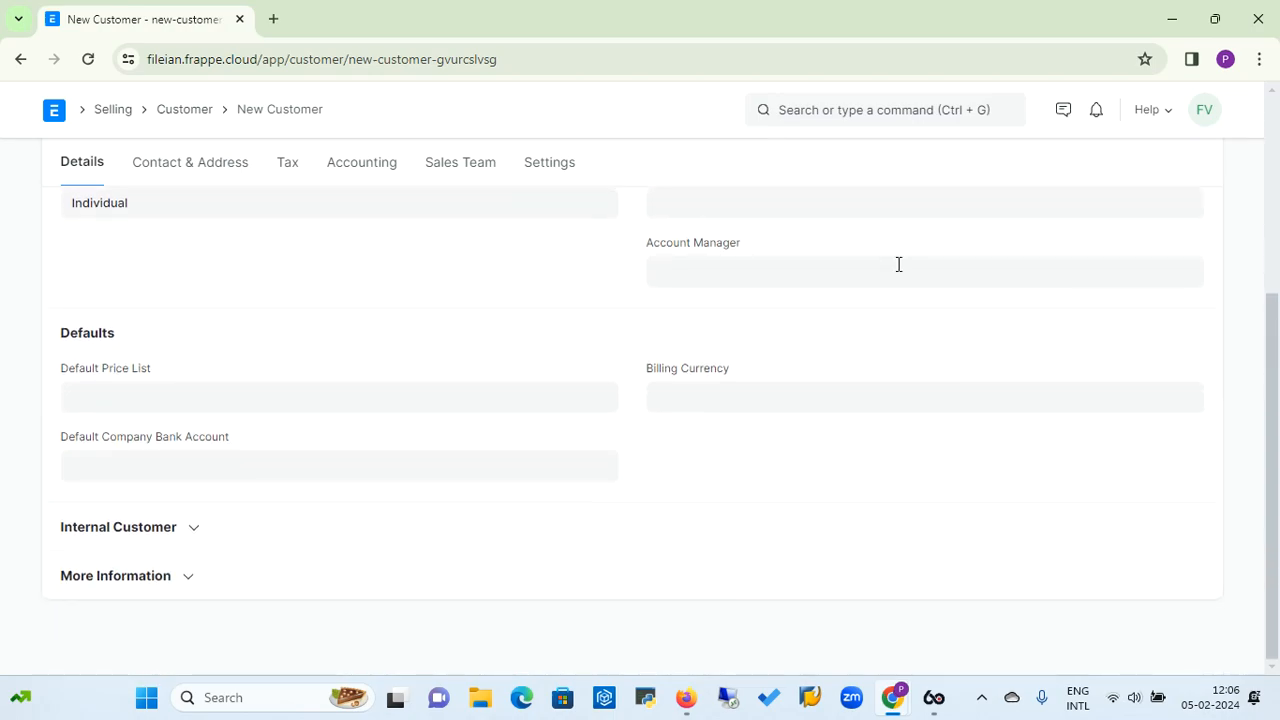
Step: Set the new customer's default price list to Standard Selling and billing currency to INR
click(131, 396)
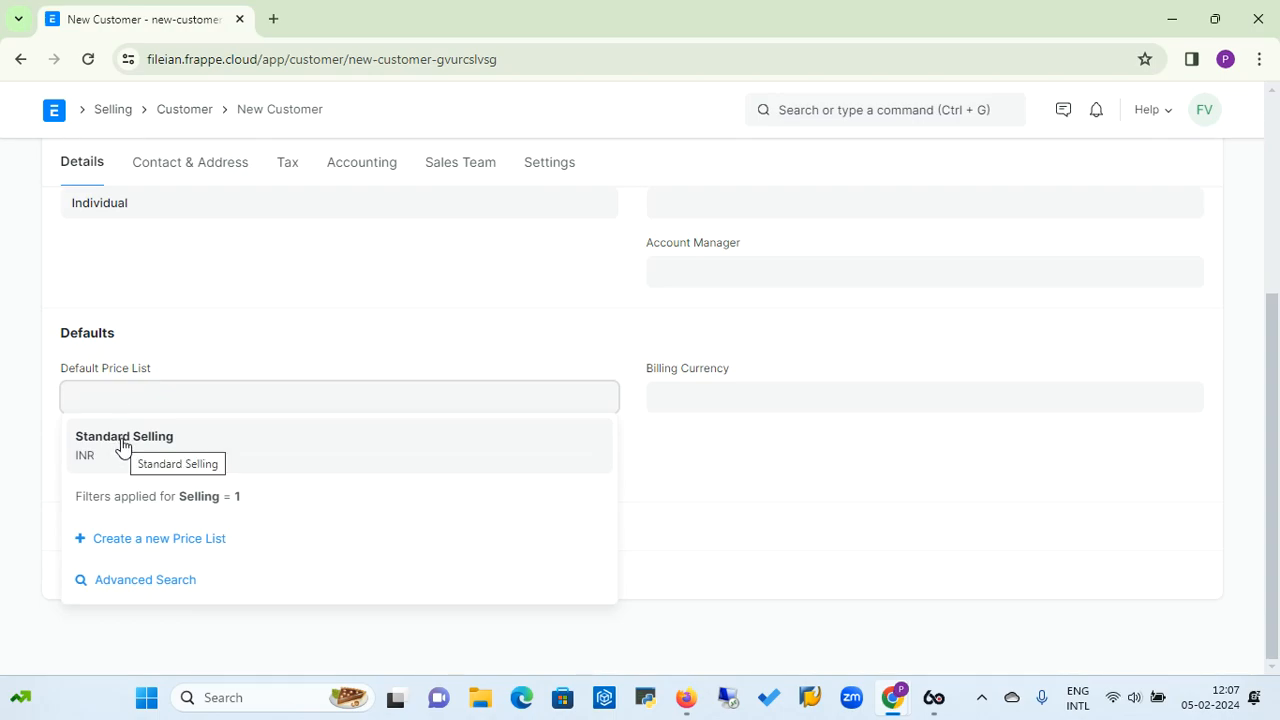
click(121, 440)
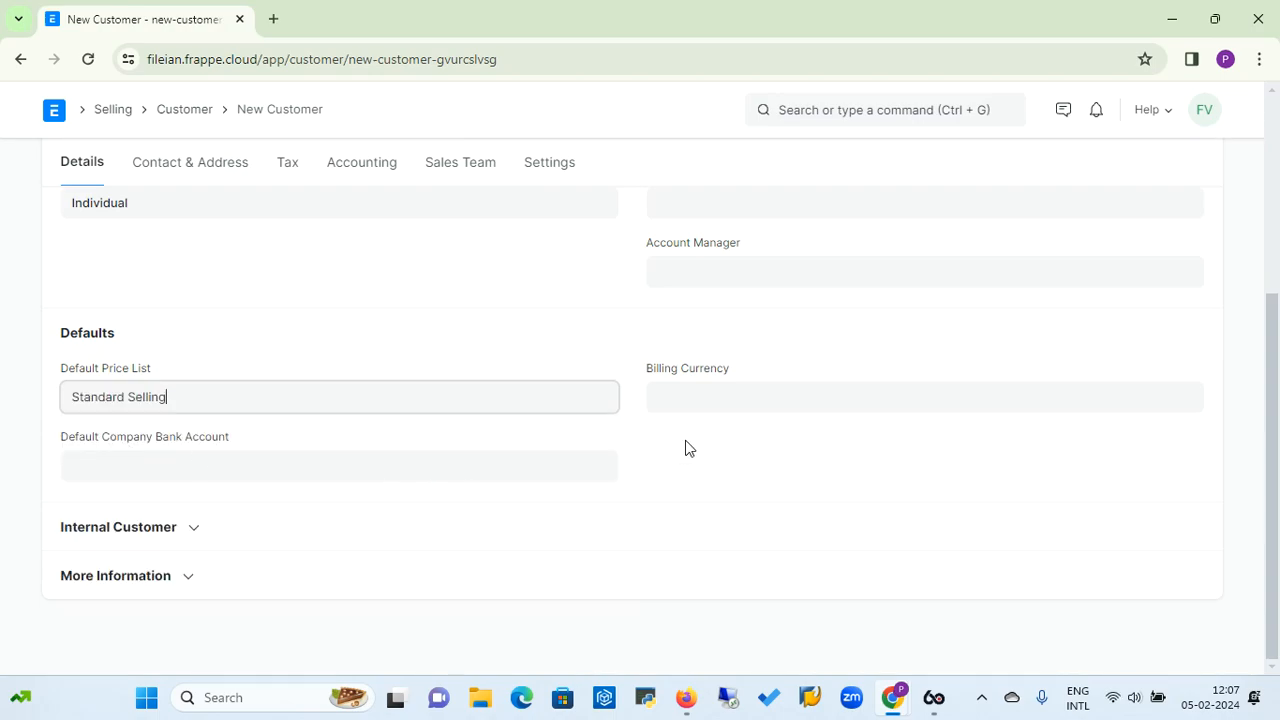
click(687, 395)
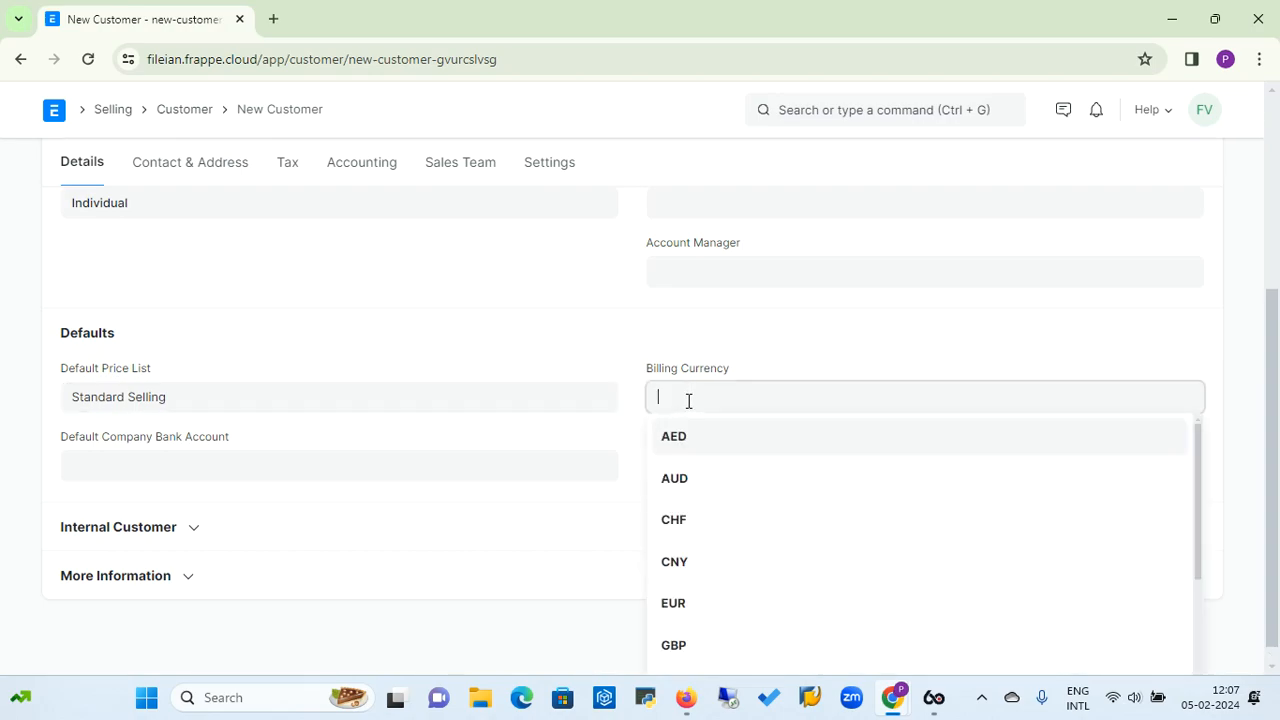
text(Inr)
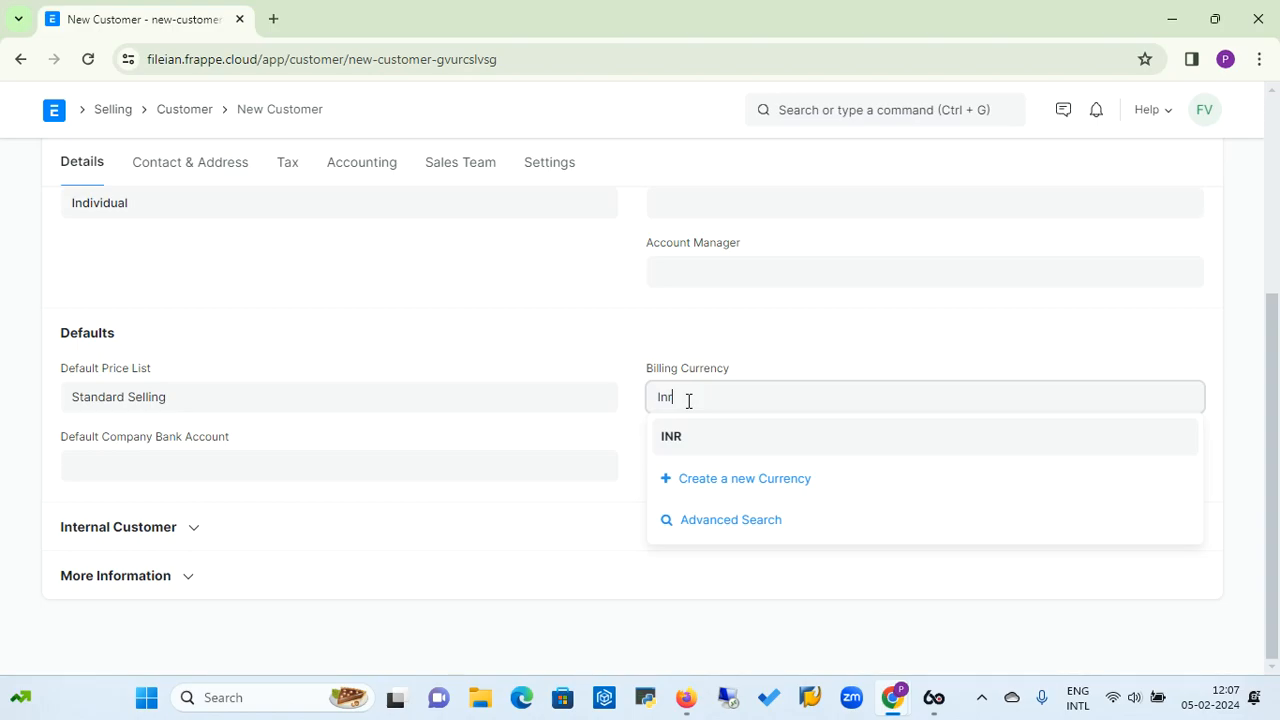
click(677, 437)
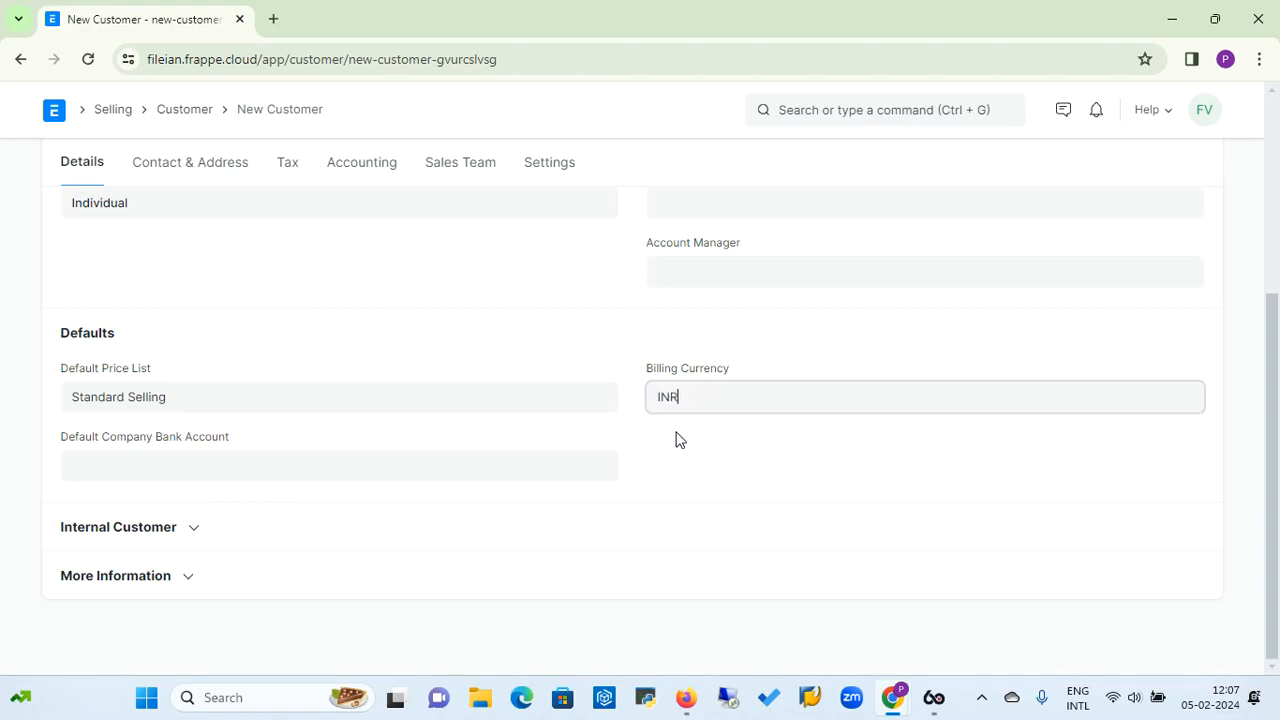
Step: Look over the Default Company Bank Account and Customer Primary Contact choices without picking any
click(266, 461)
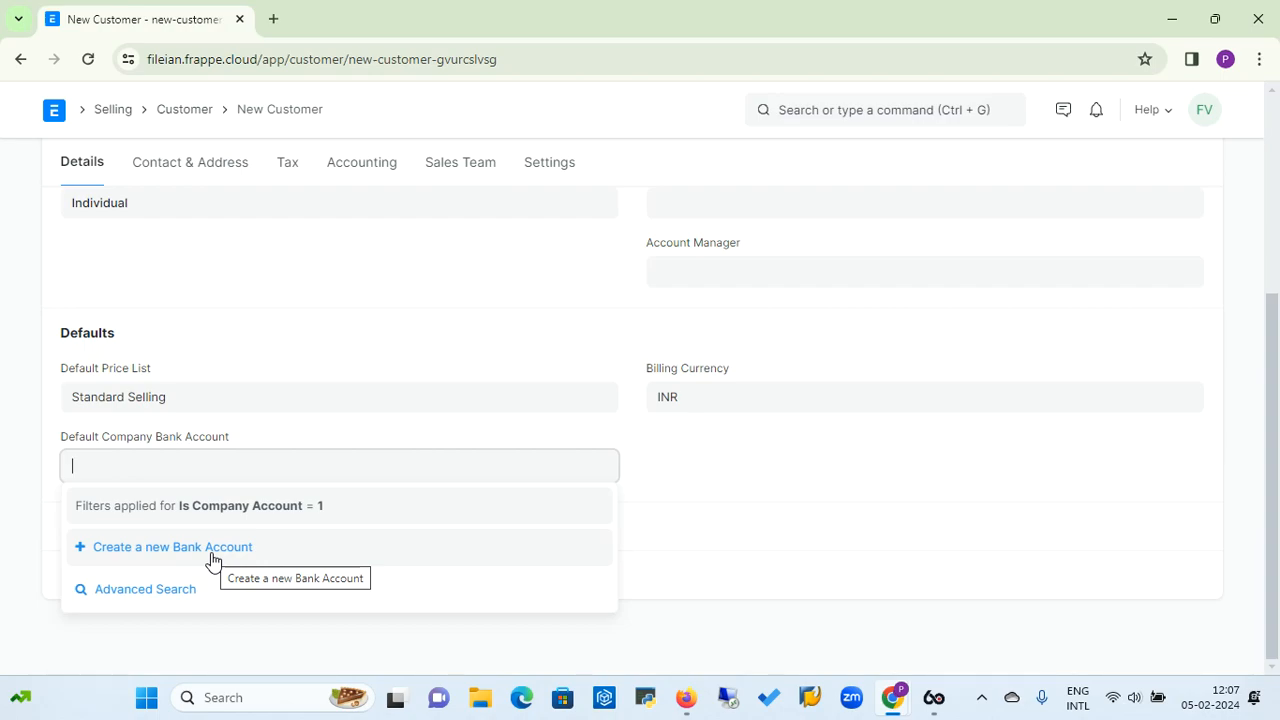
click(363, 437)
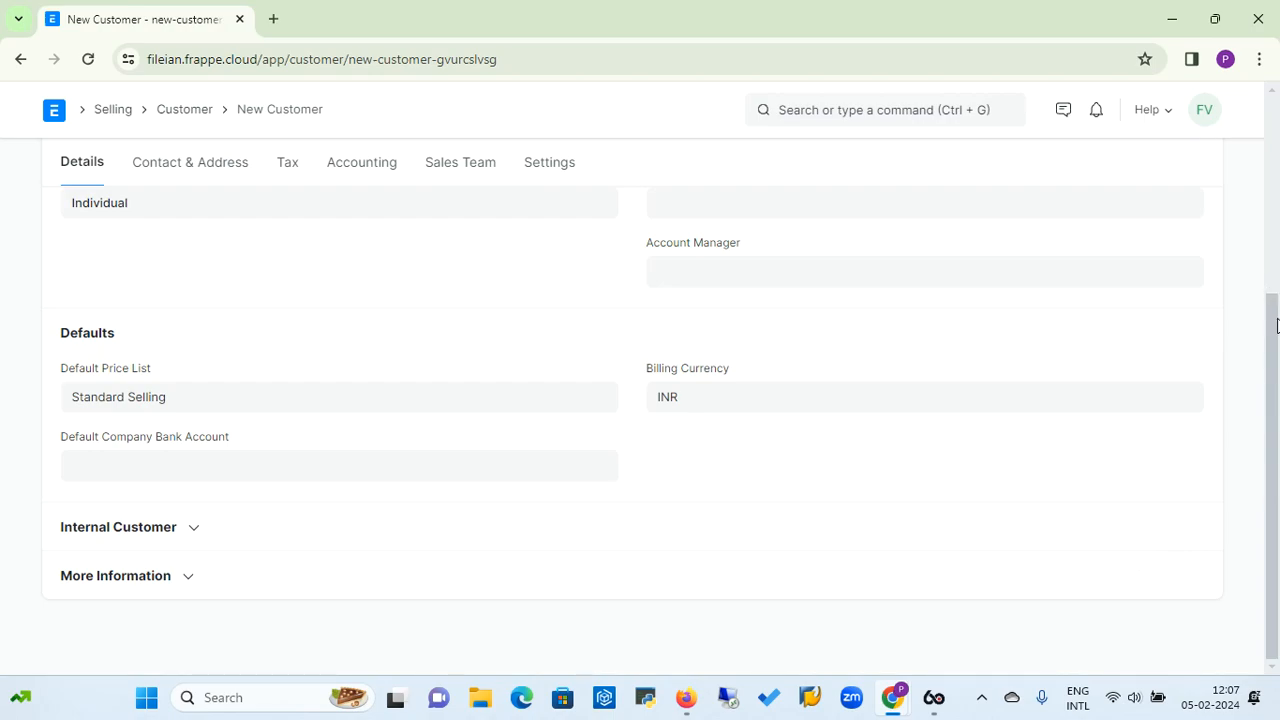
drag(1276, 325, 1276, 199)
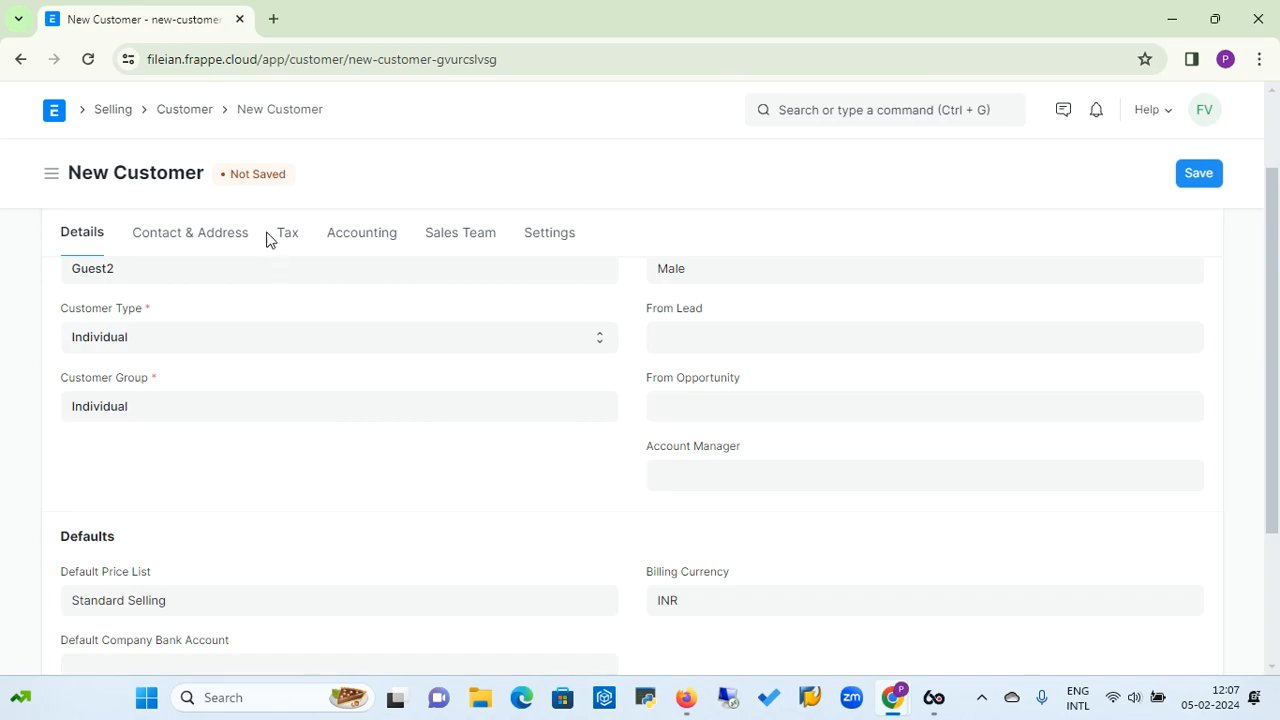
click(231, 242)
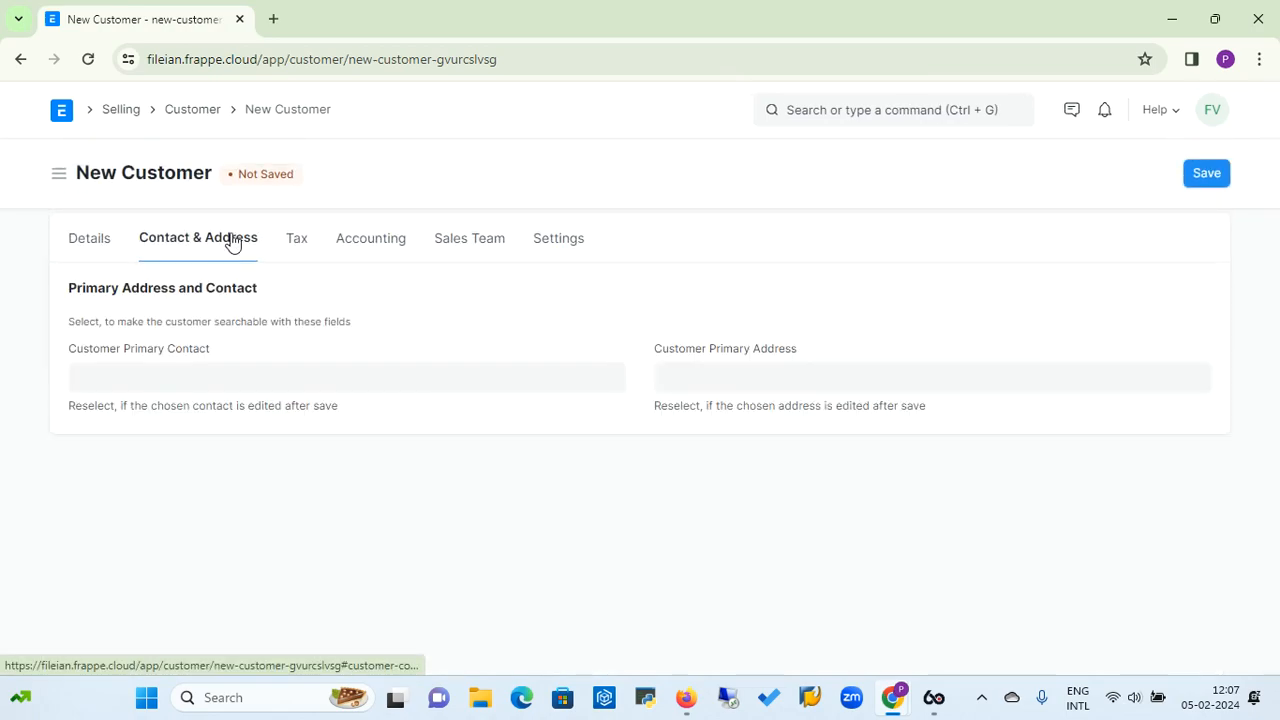
click(124, 378)
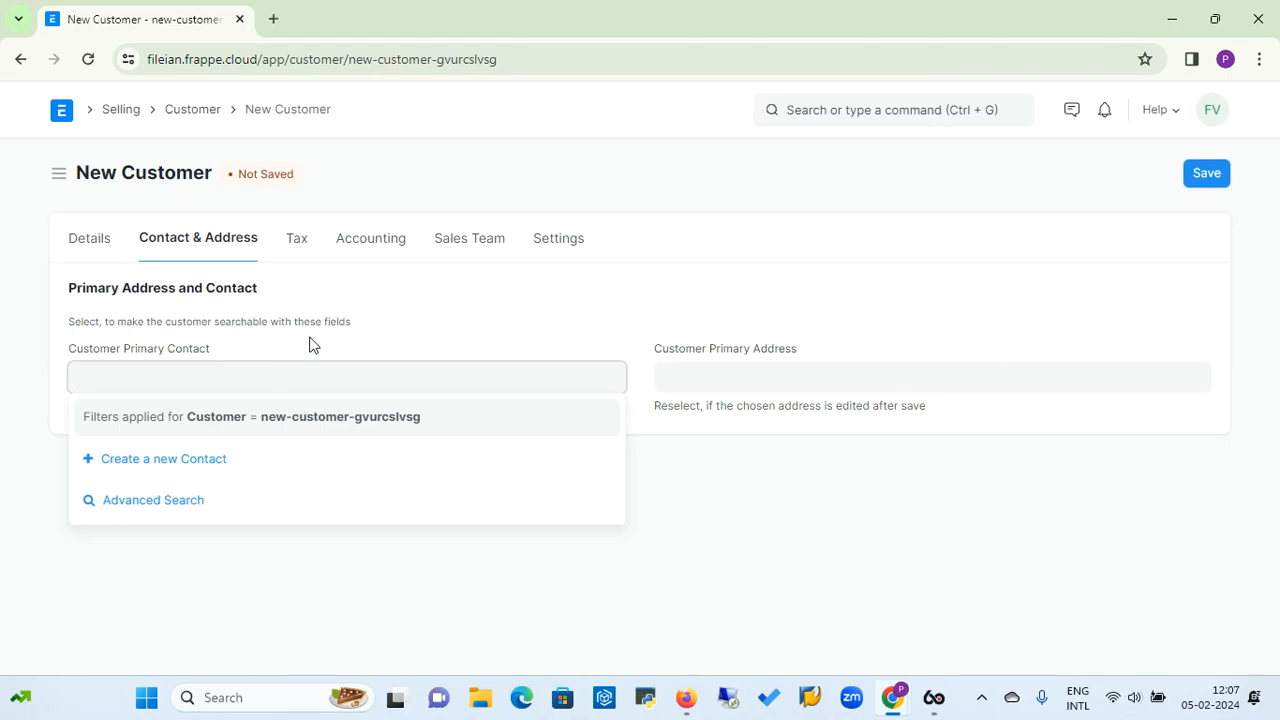
click(398, 332)
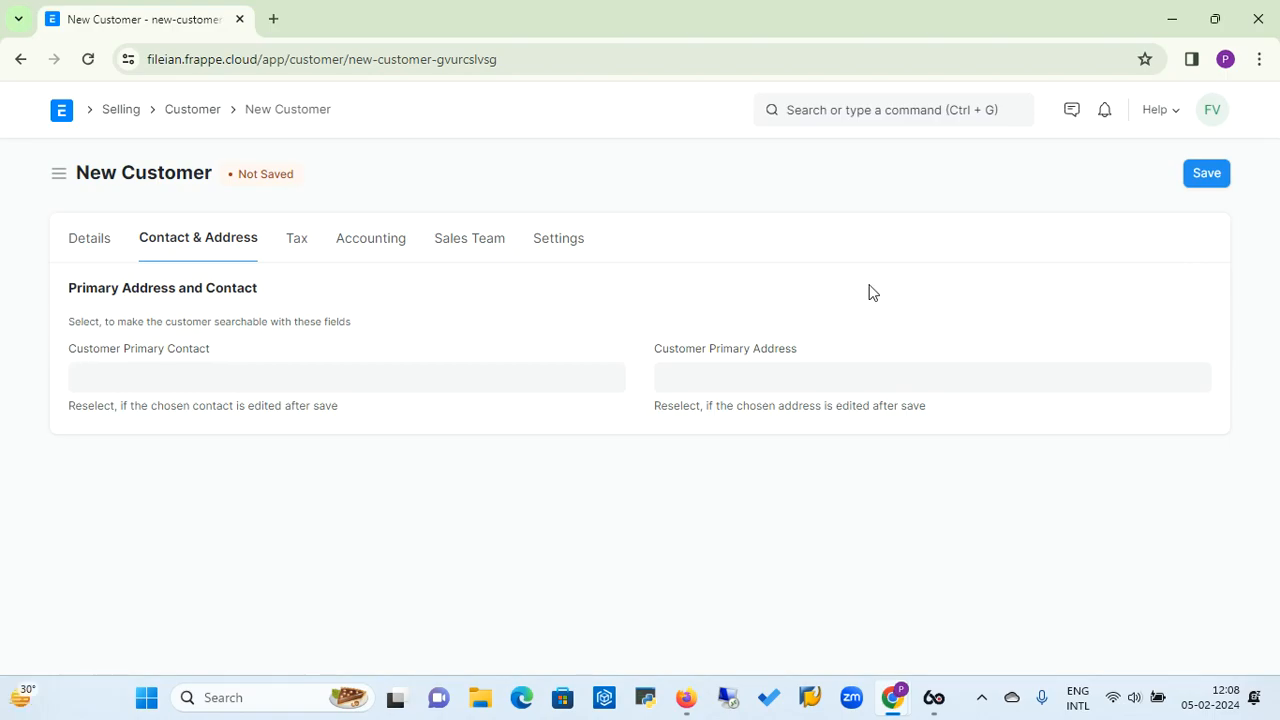
Step: Review the customer's tax details, including the Tax Category and GST Category choices and the GSTIN and PAN fields, without changing them
click(297, 240)
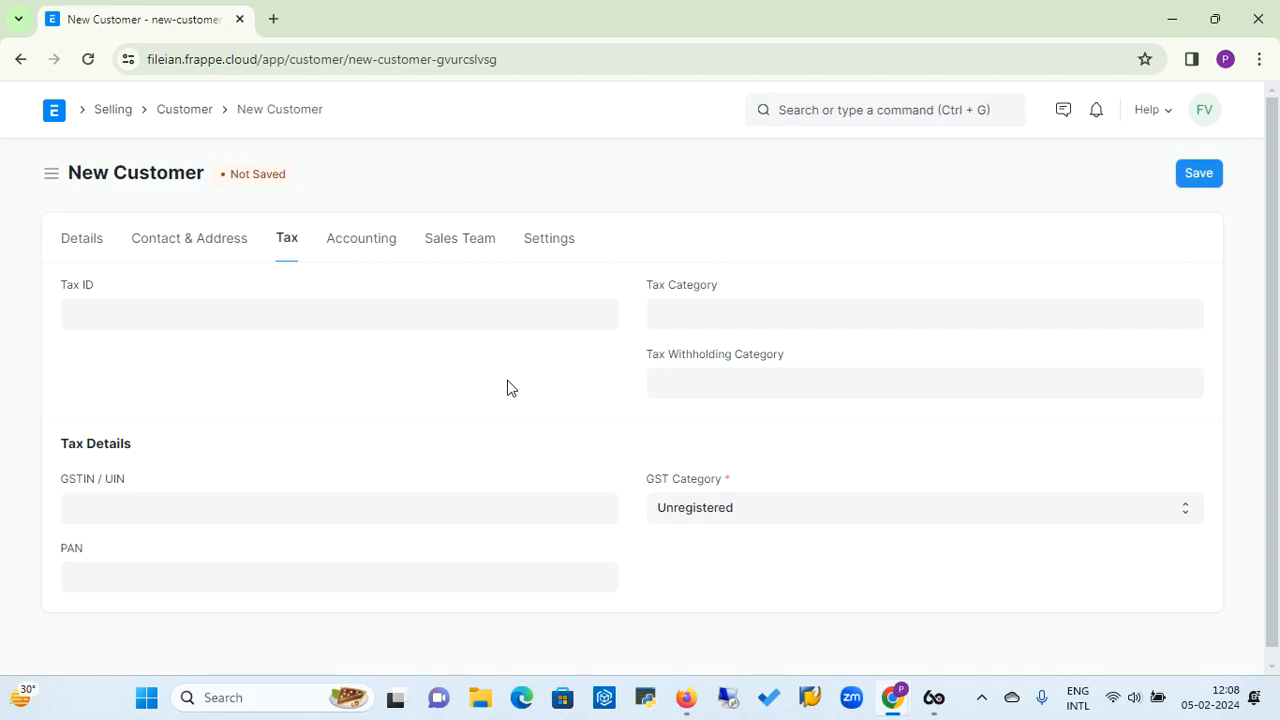
click(695, 312)
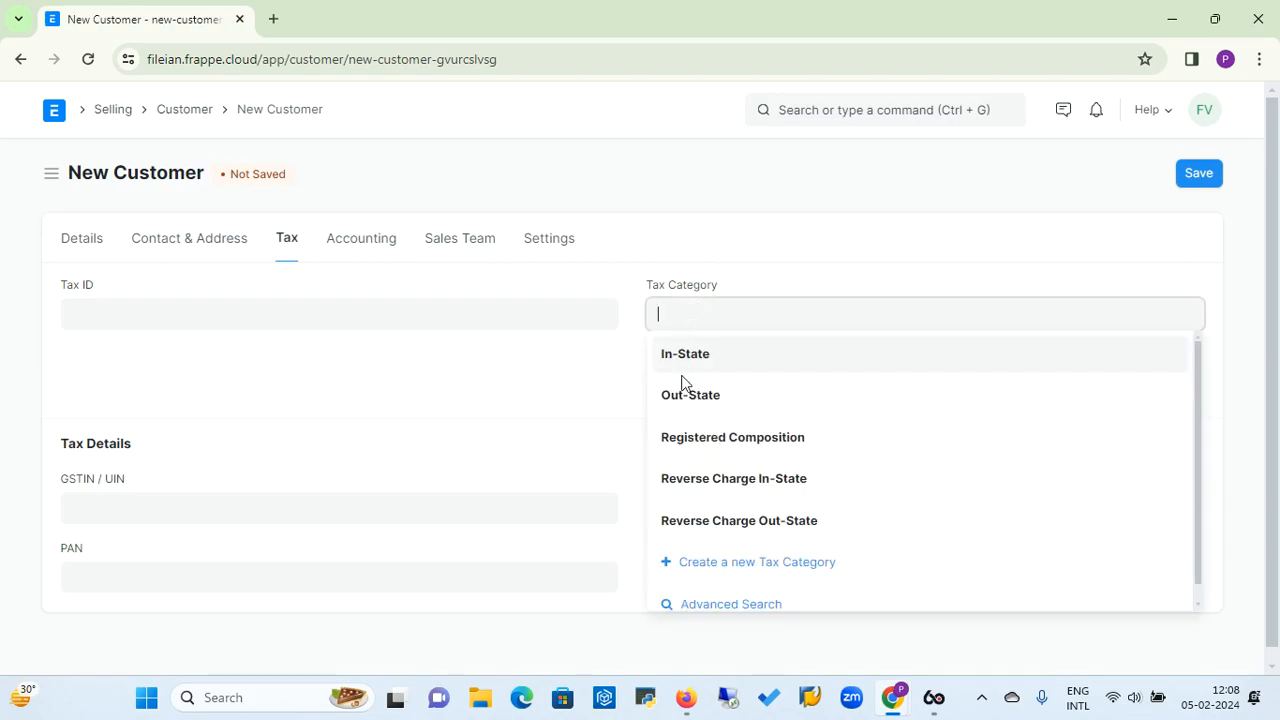
click(598, 394)
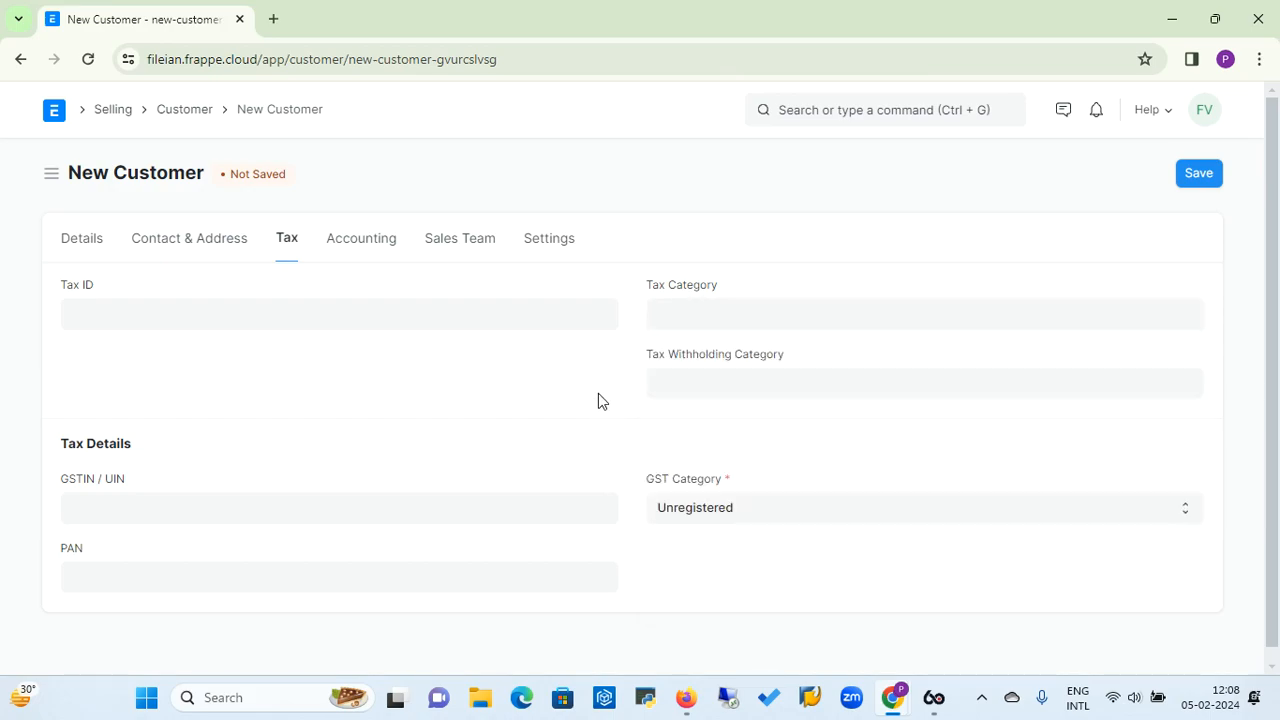
click(752, 511)
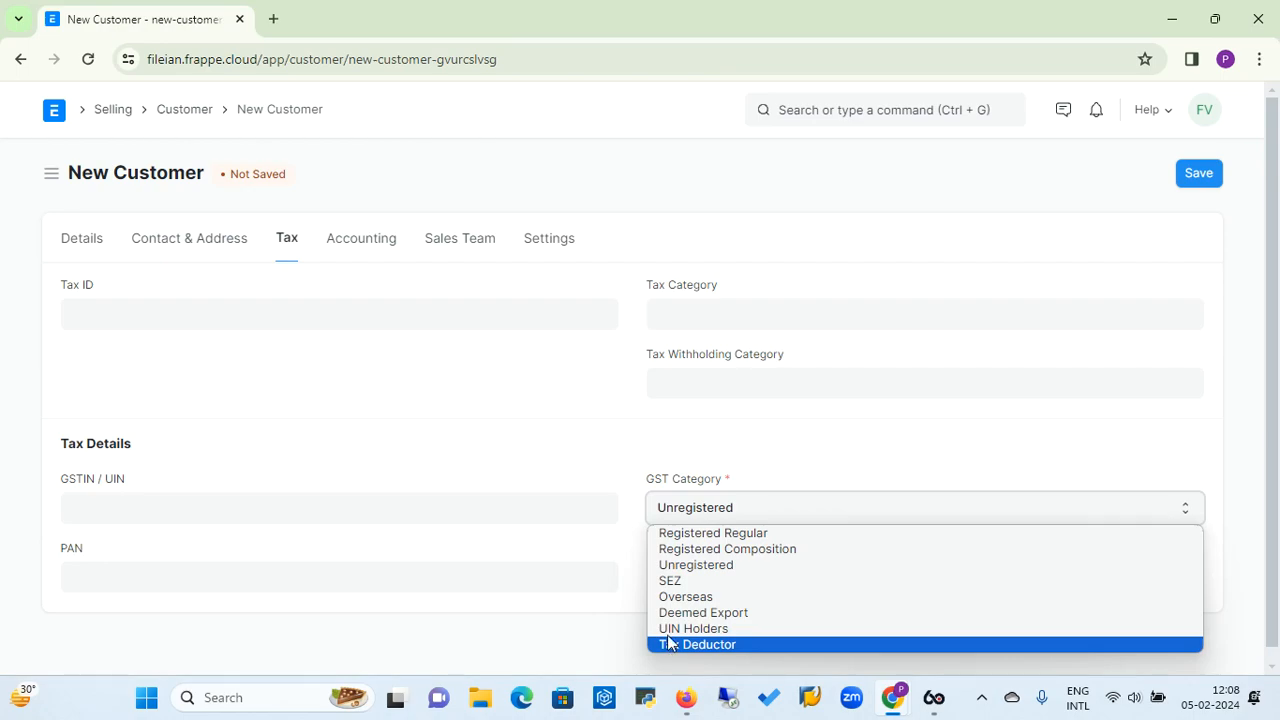
click(633, 525)
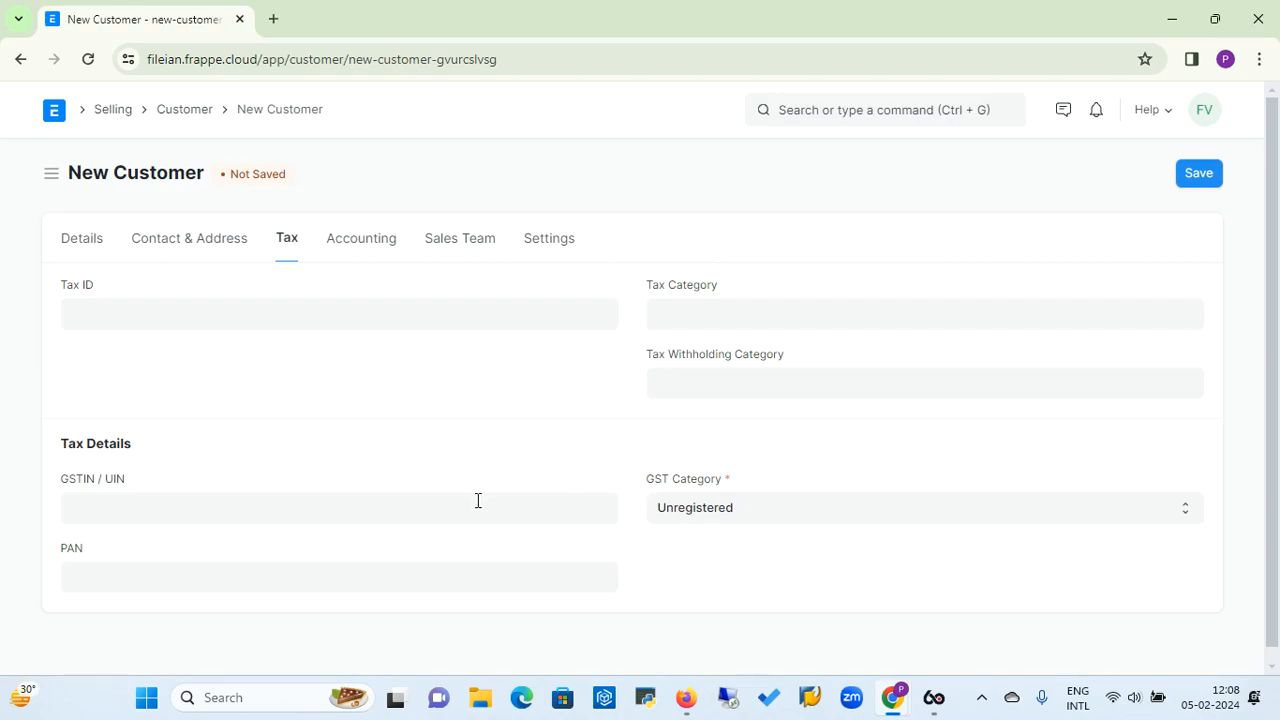
click(292, 504)
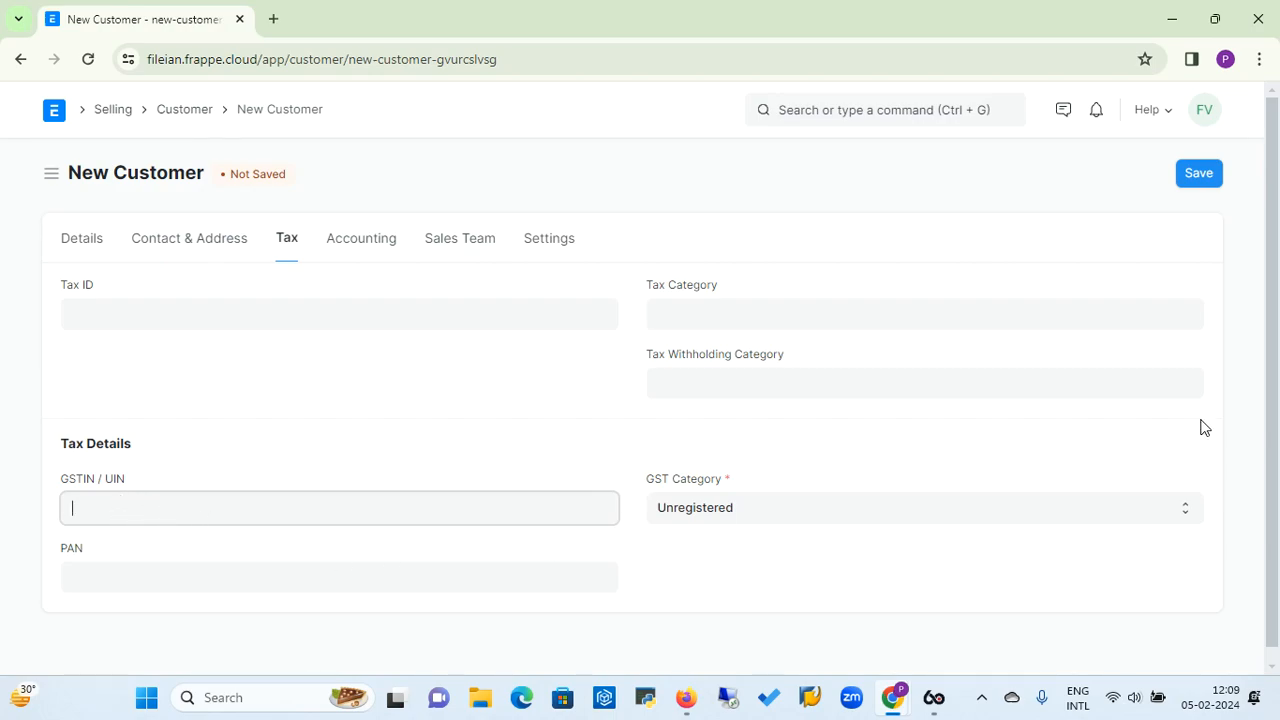
drag(1272, 372, 1272, 427)
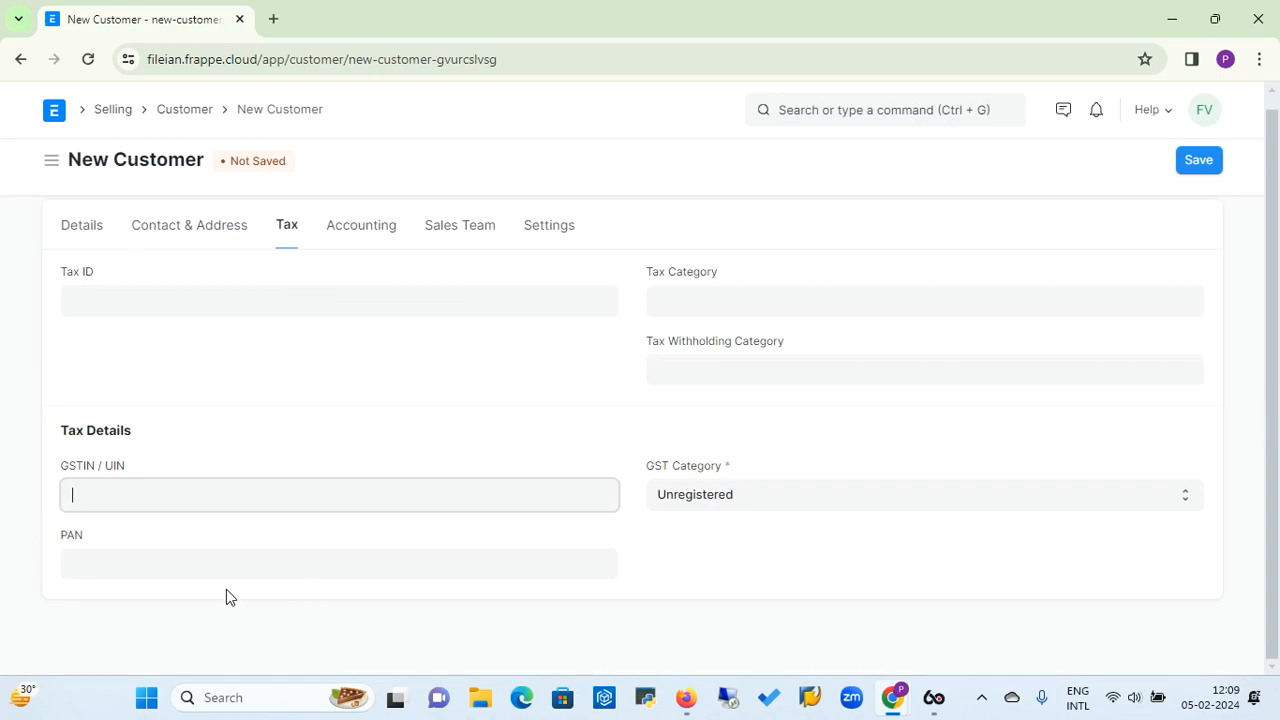
click(204, 571)
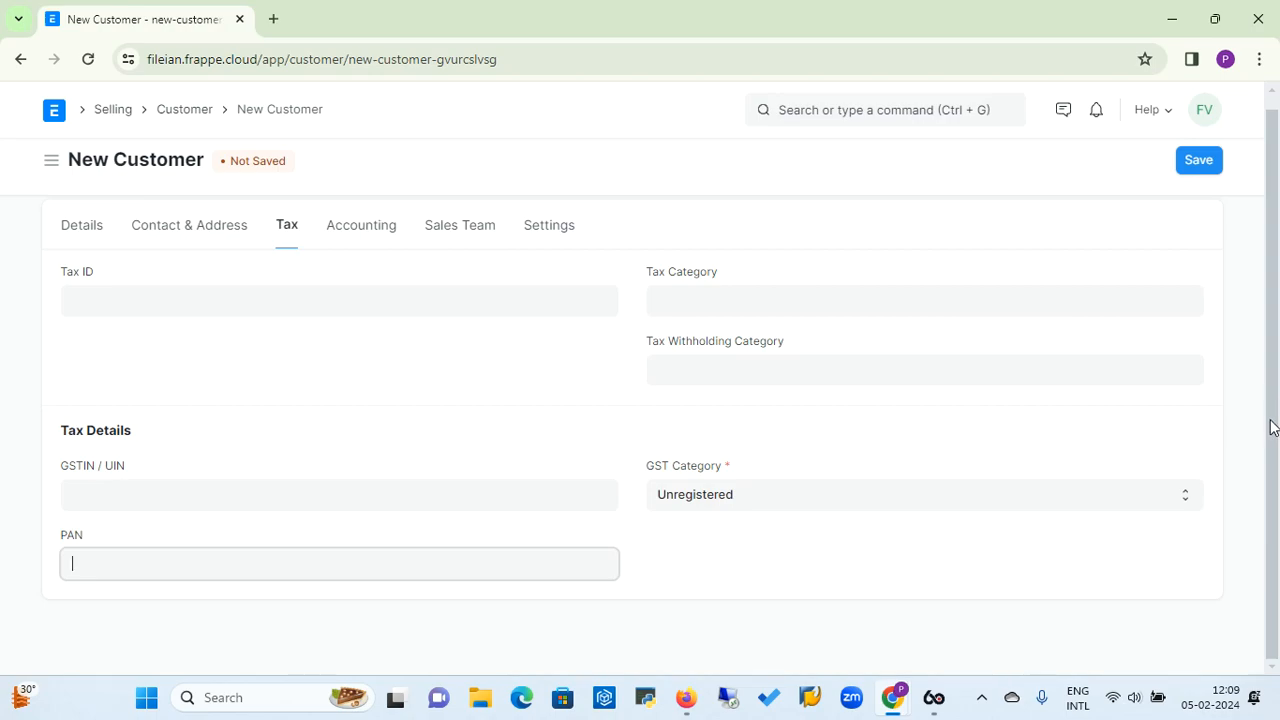
scroll(1272, 424, up, 1)
Step: Set the customer's default payment terms template to CASH Payment in the accounting details
click(383, 249)
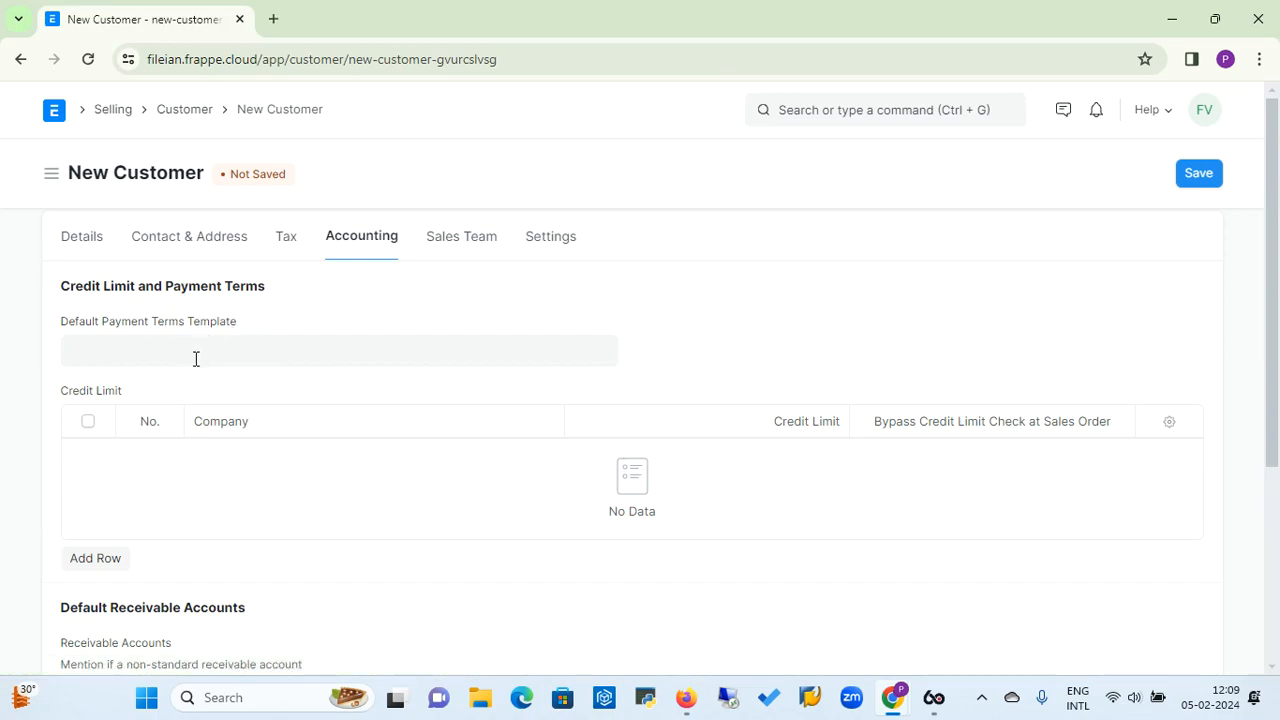
click(196, 359)
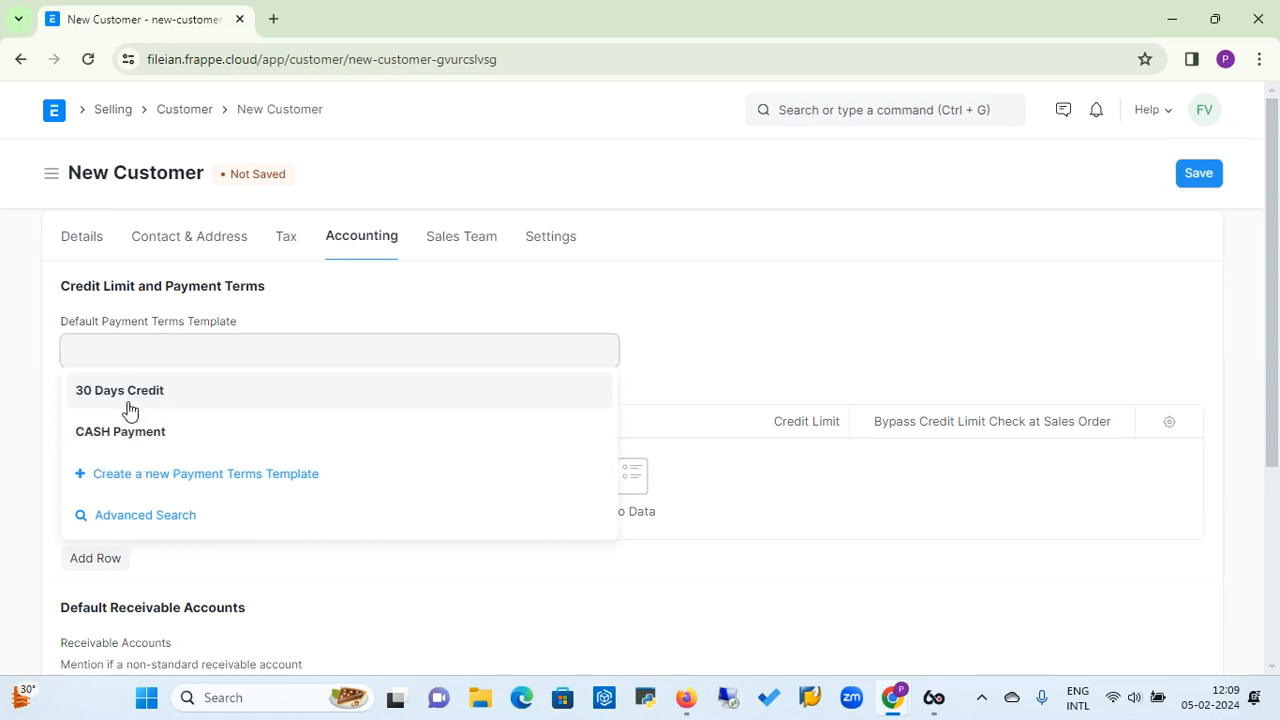
click(122, 438)
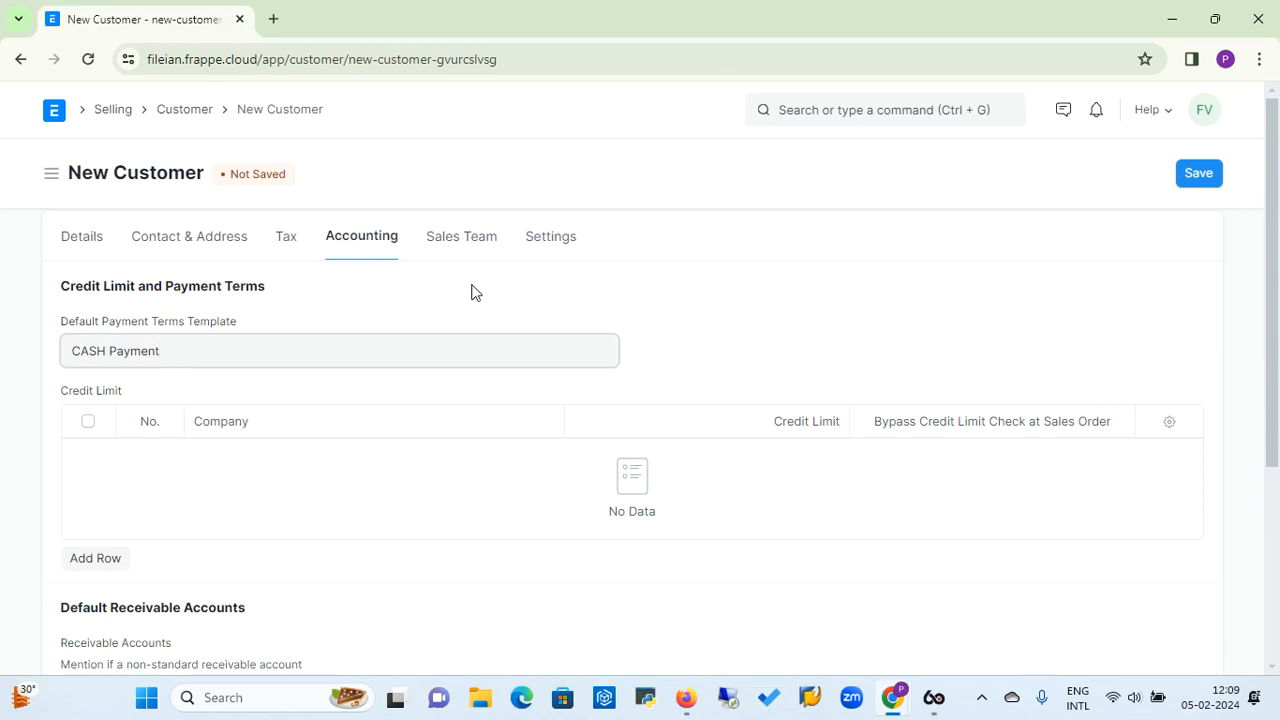
Step: Review the customer's sales team and settings options, and save the new customer
click(478, 243)
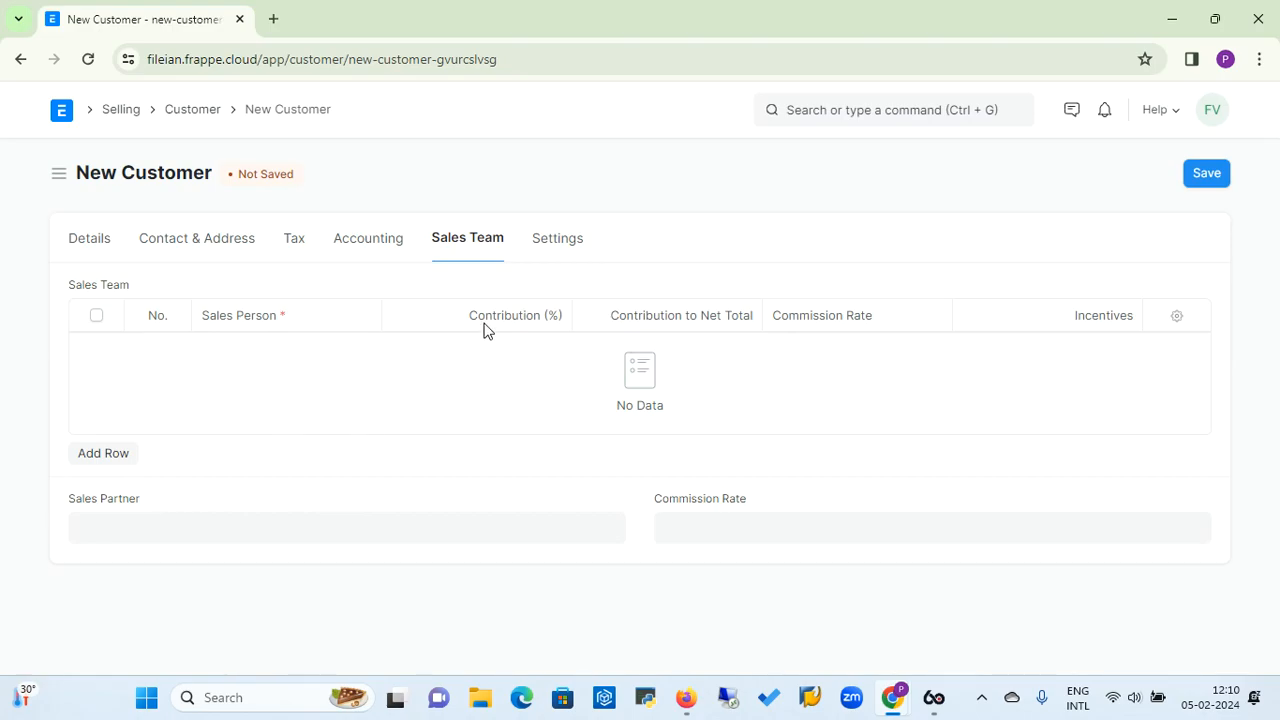
click(571, 250)
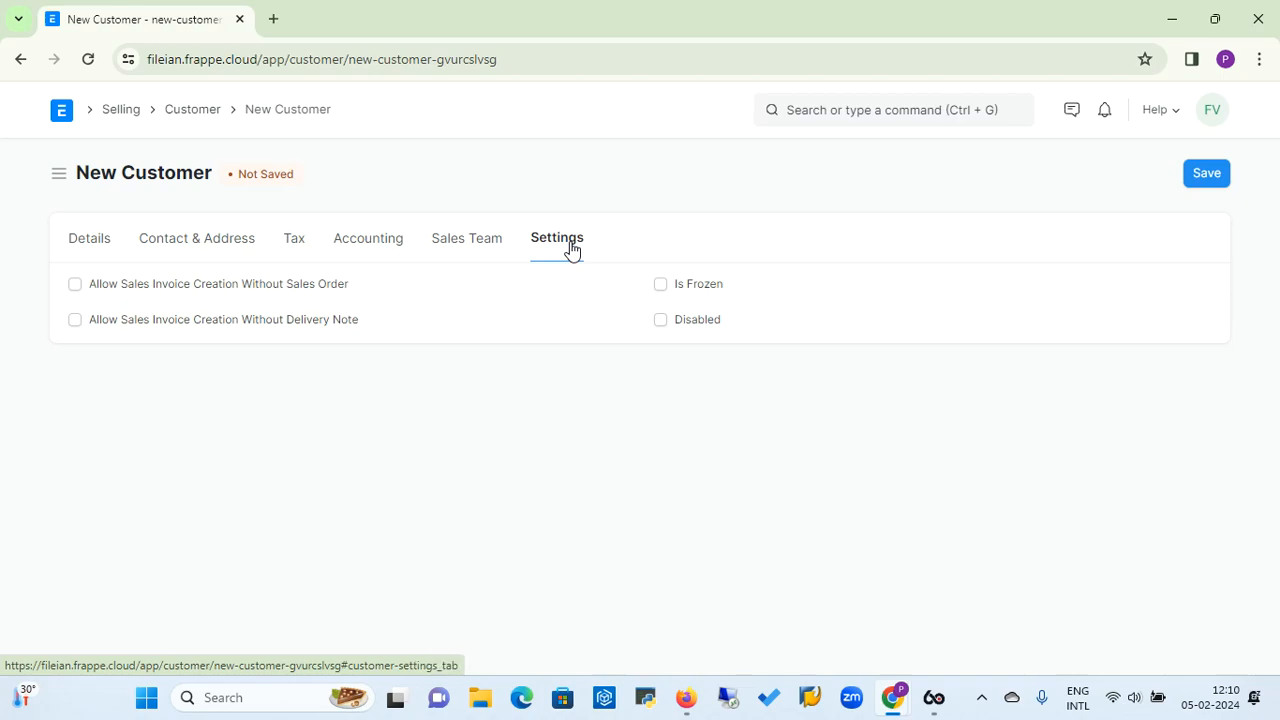
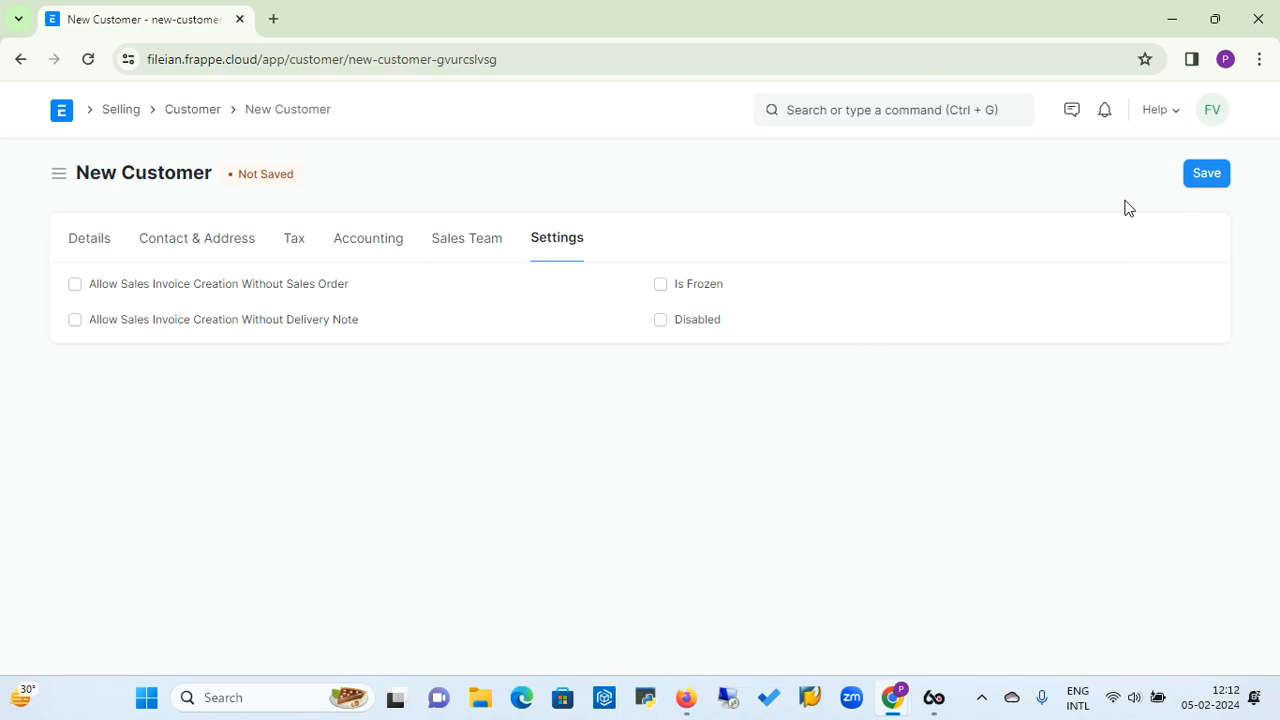
click(1207, 176)
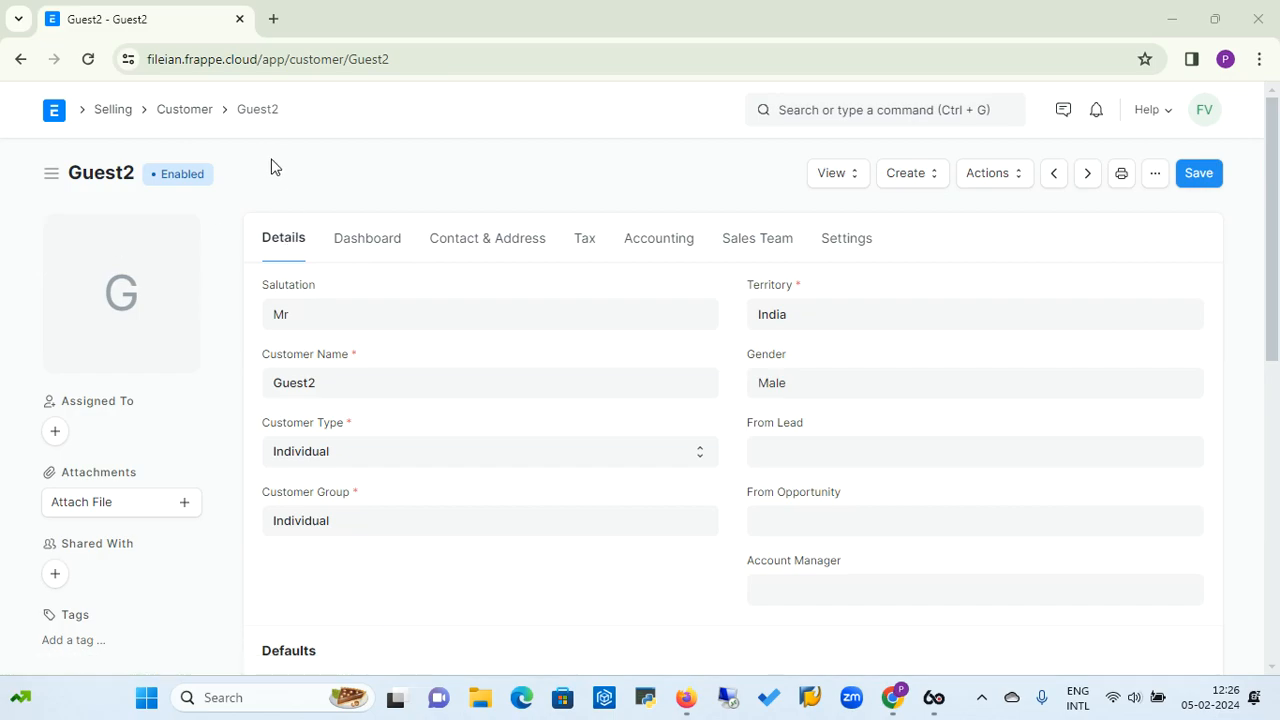
Step: Start a new quotation from the Selling module and choose Guest2 as its customer
click(110, 115)
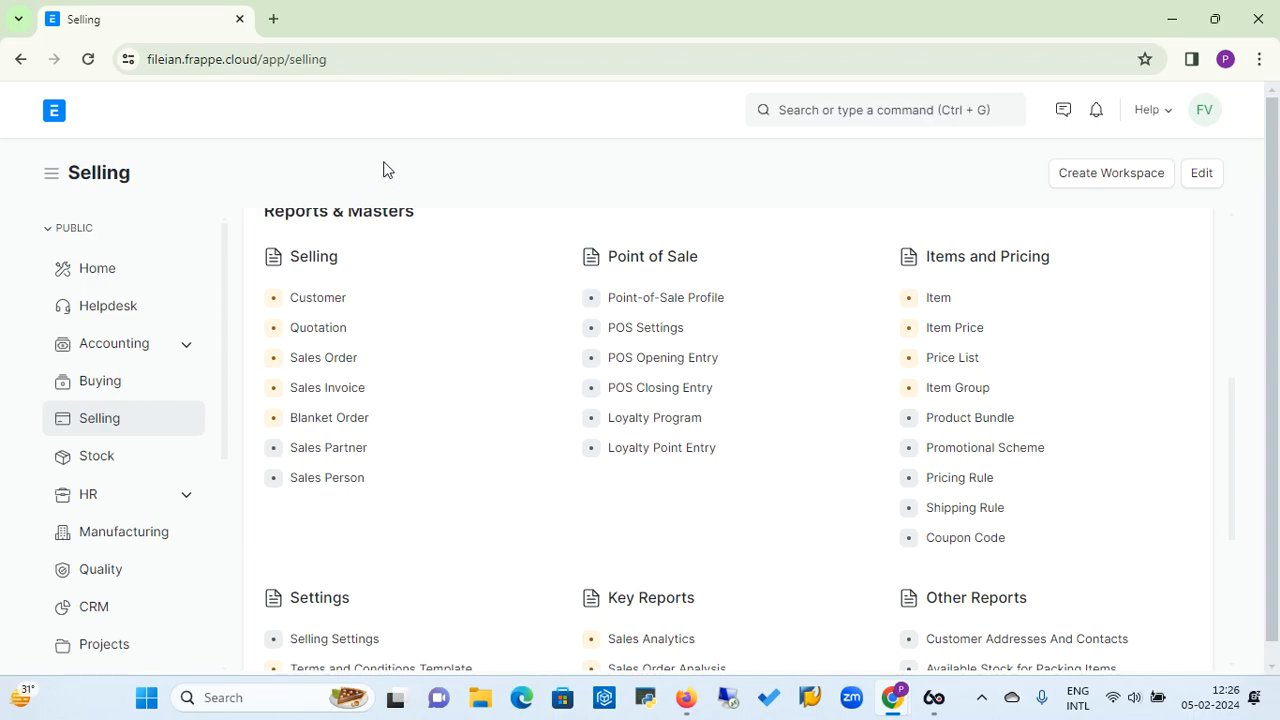
click(318, 329)
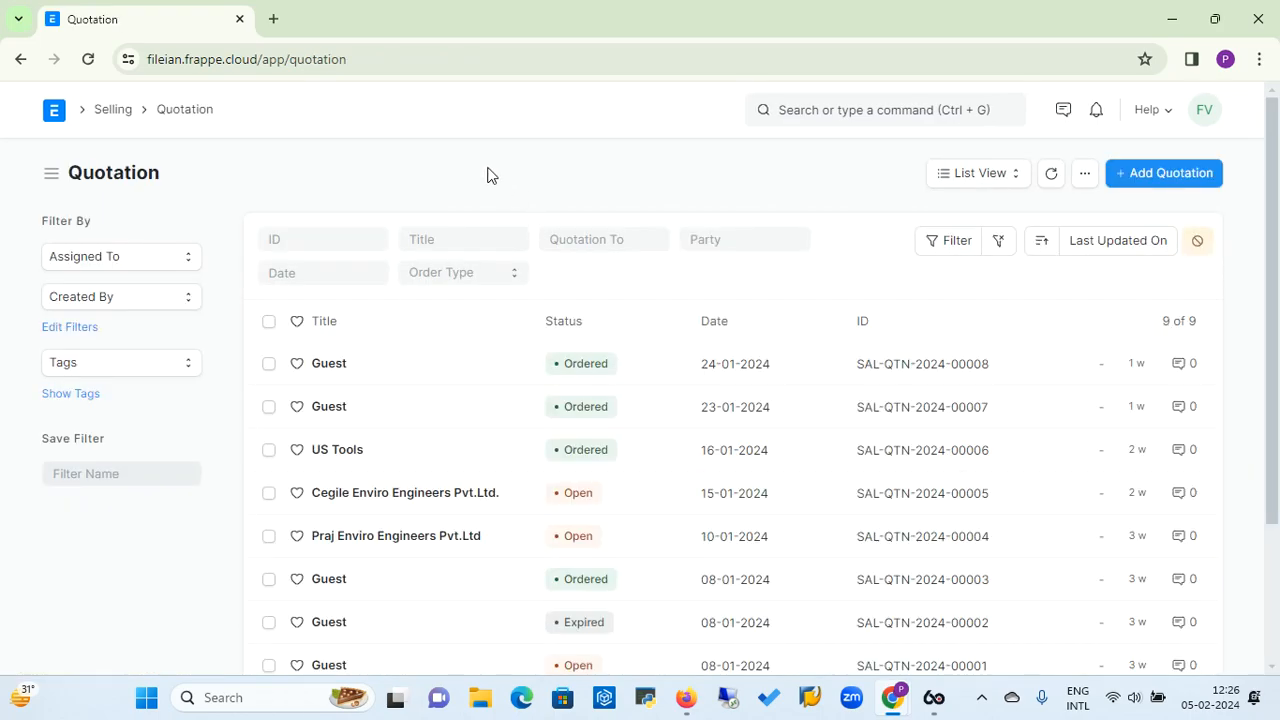
click(1172, 181)
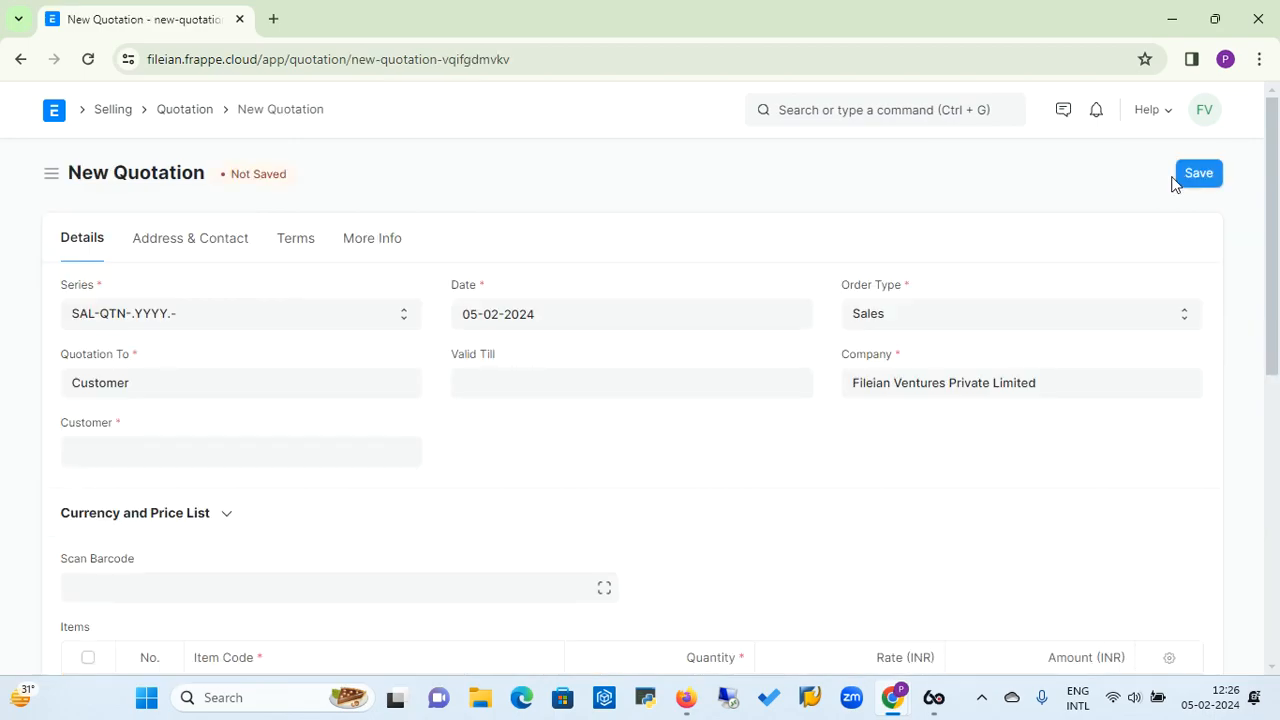
click(163, 453)
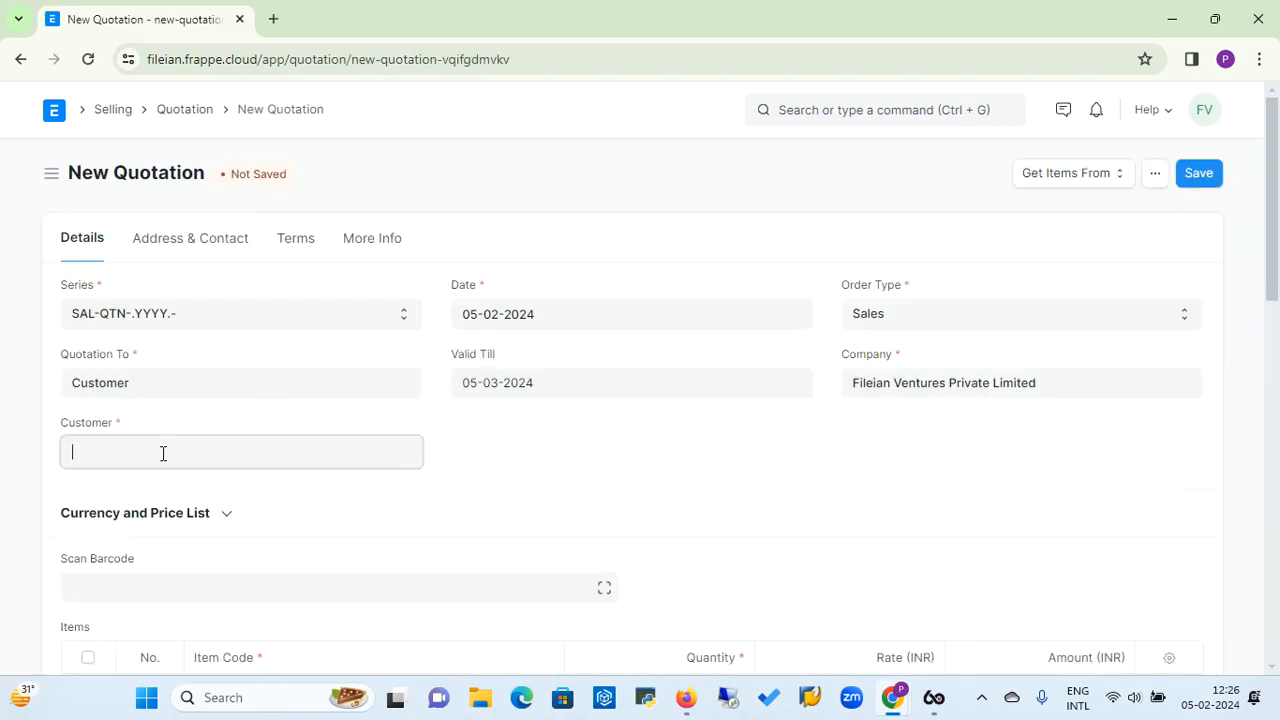
text(g)
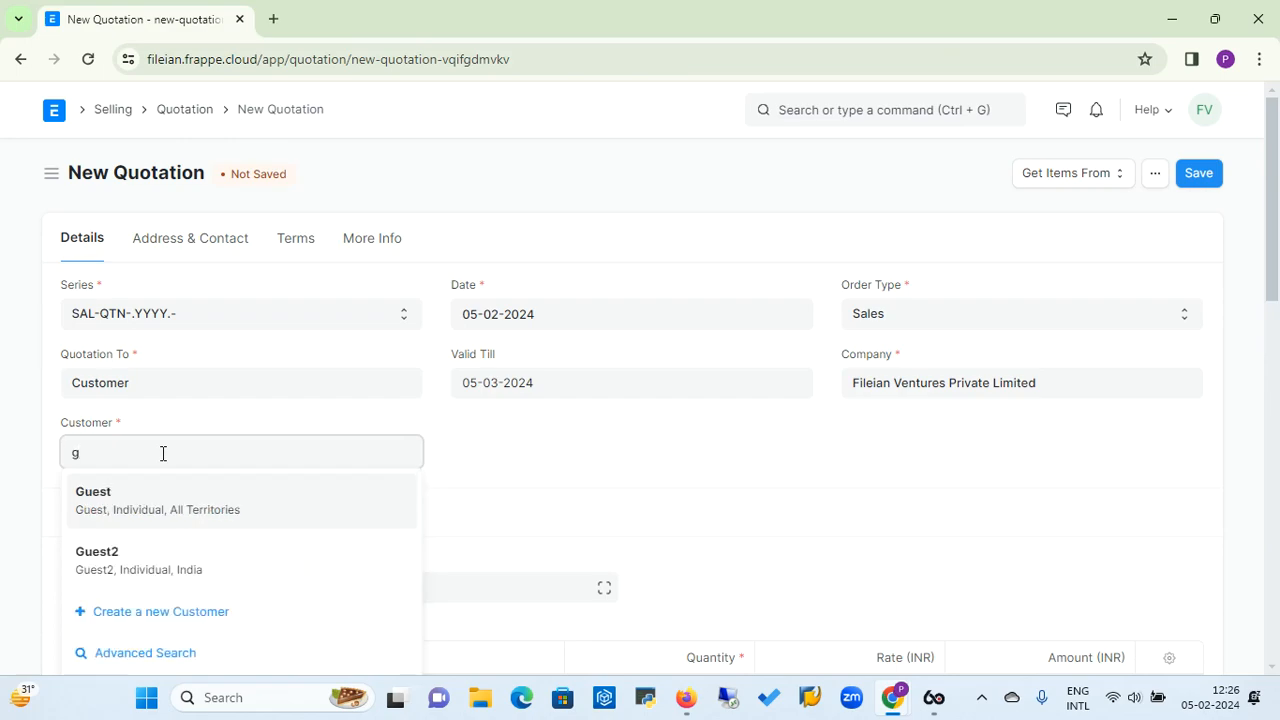
text(u)
click(97, 561)
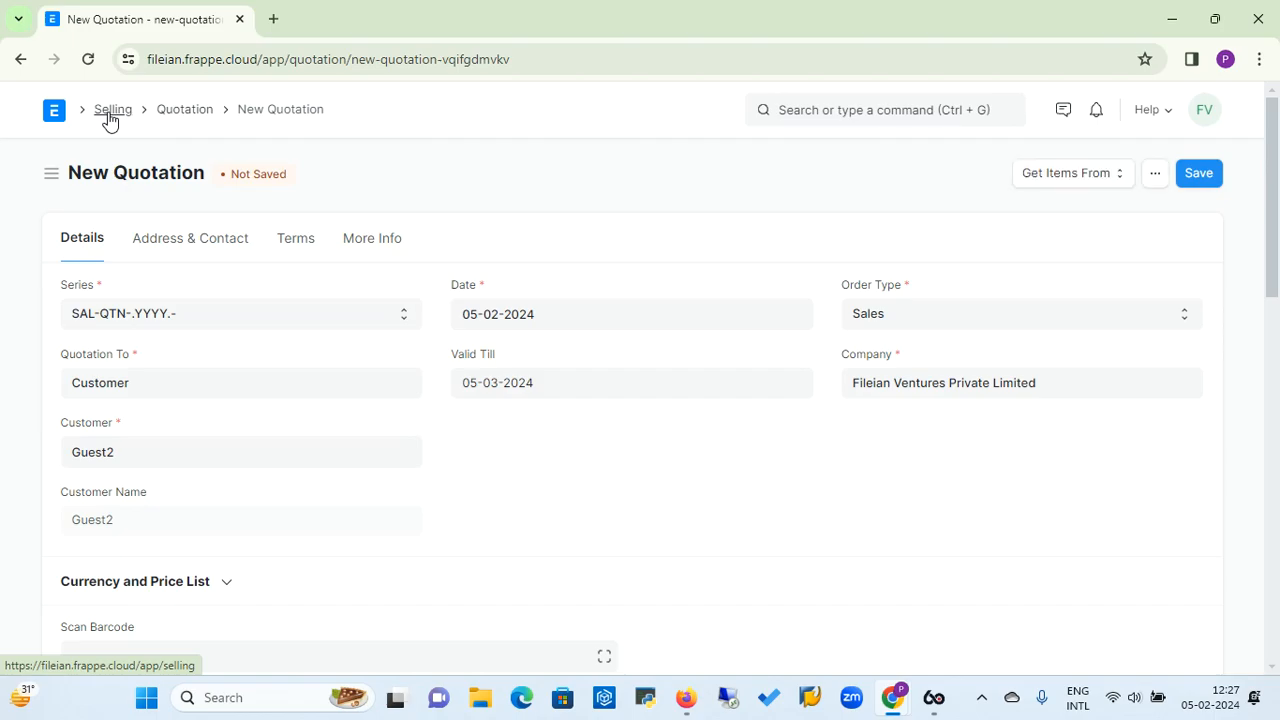
Step: Return to the Selling module's customer list and open the Guest2 record
click(110, 112)
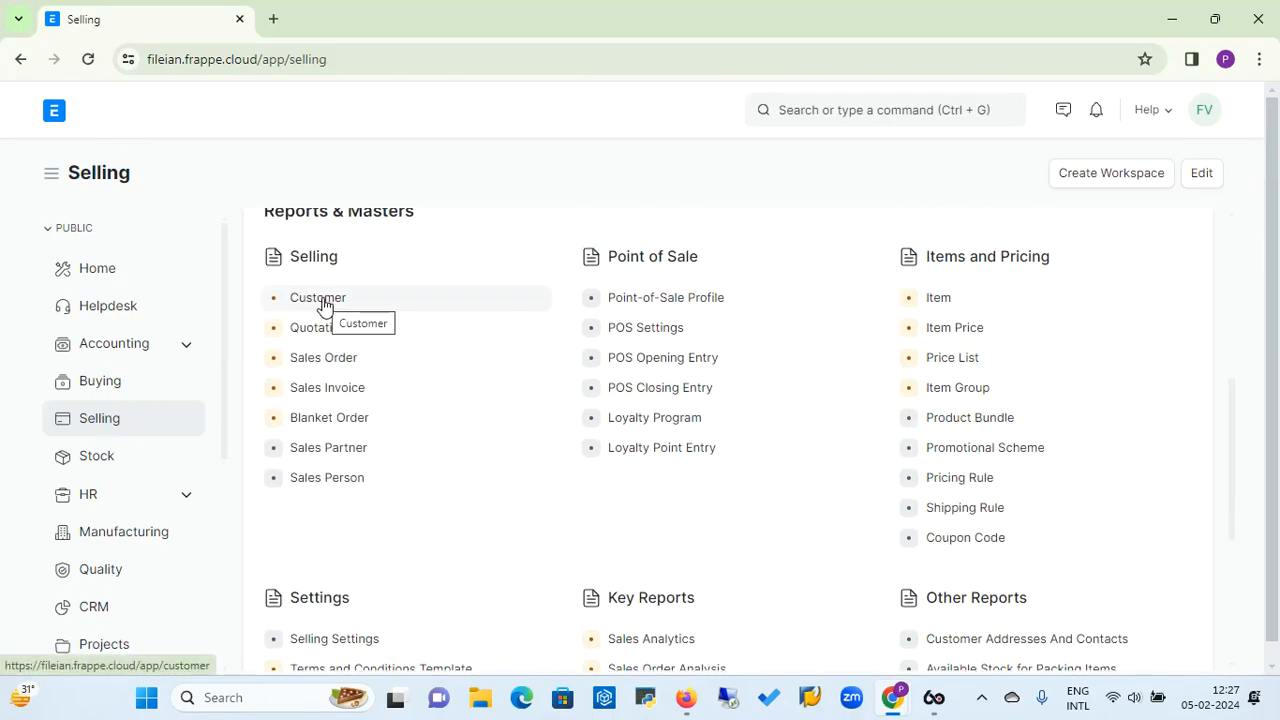
click(323, 305)
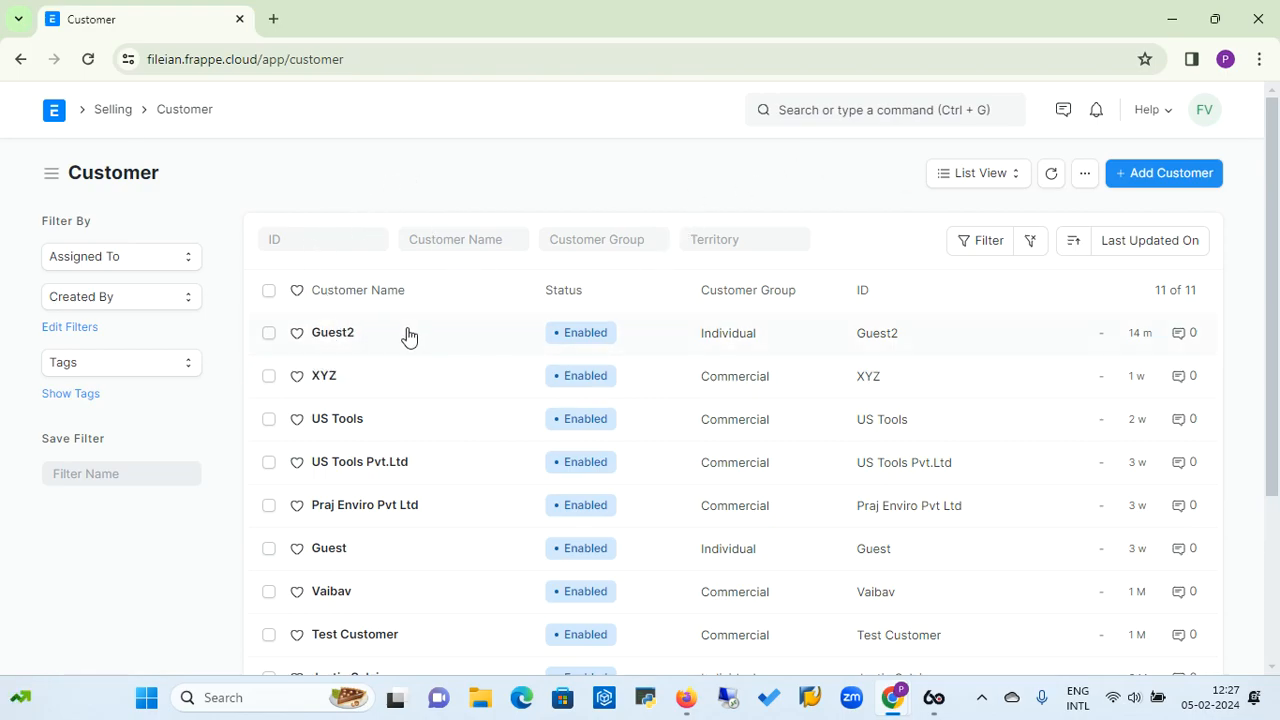
click(337, 335)
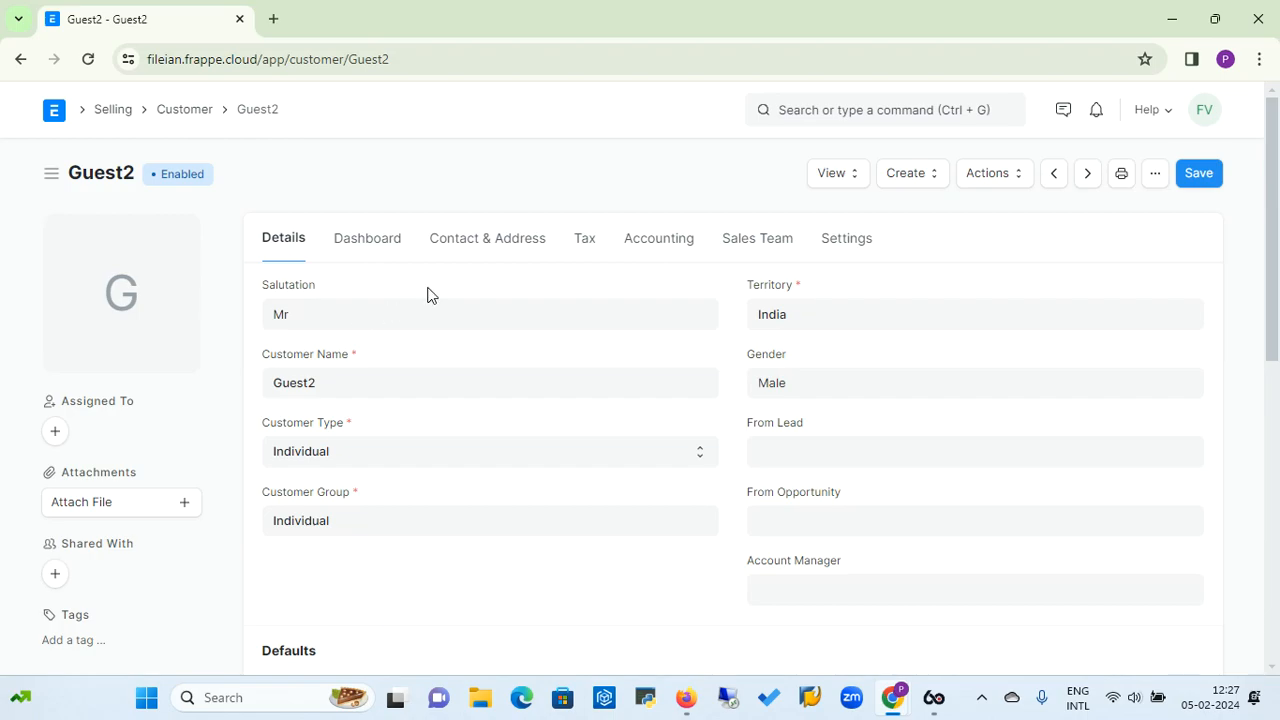
Step: Open the full new address form from Guest2's contact and address details, and title the address Billing Address
click(497, 245)
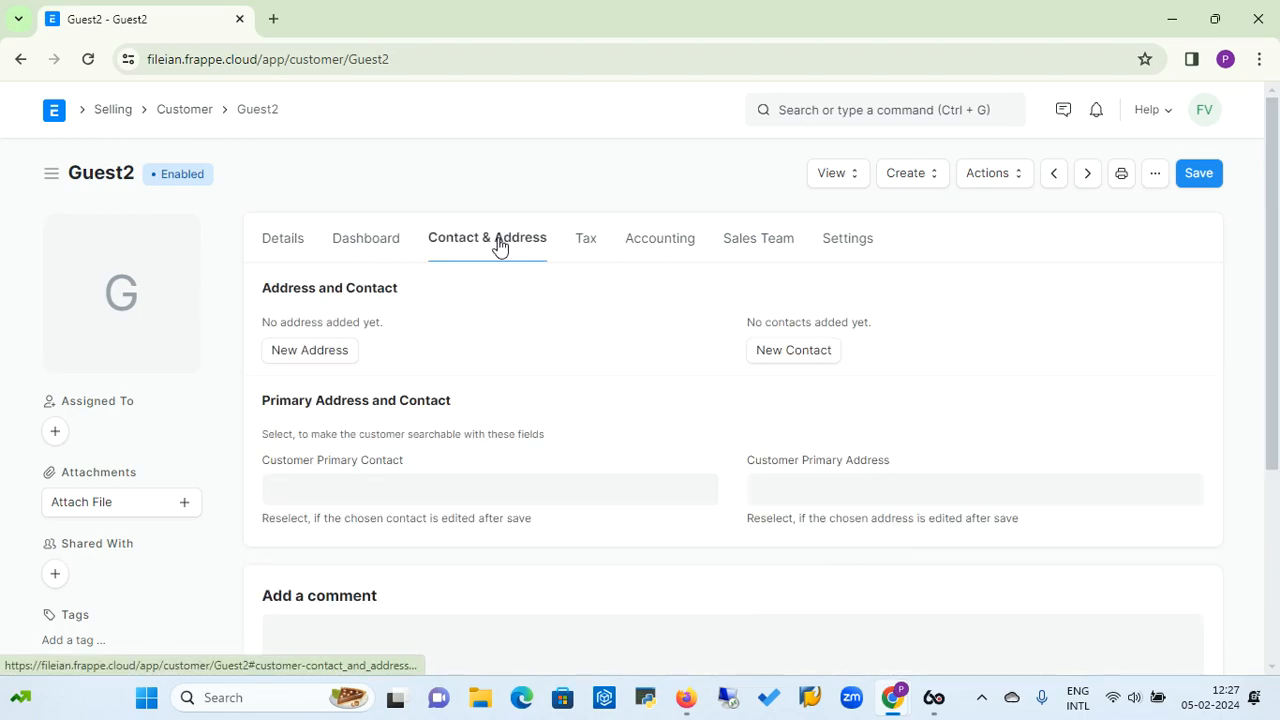
click(311, 355)
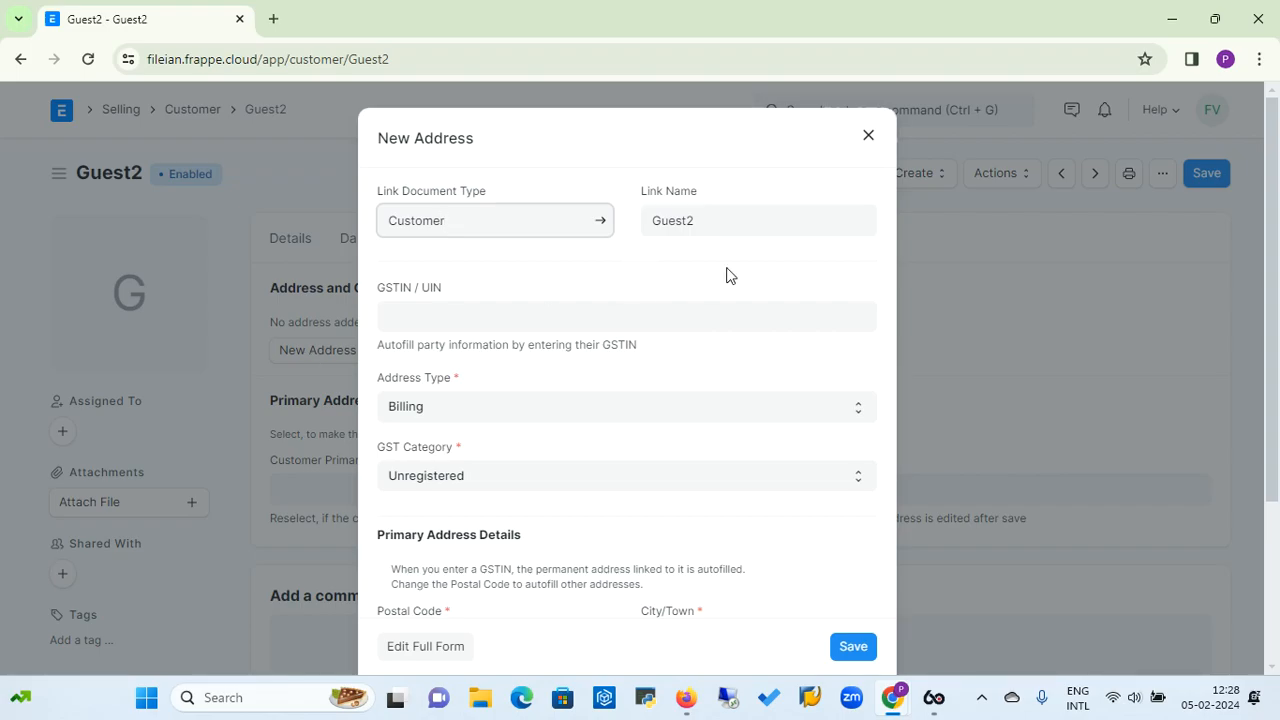
click(416, 648)
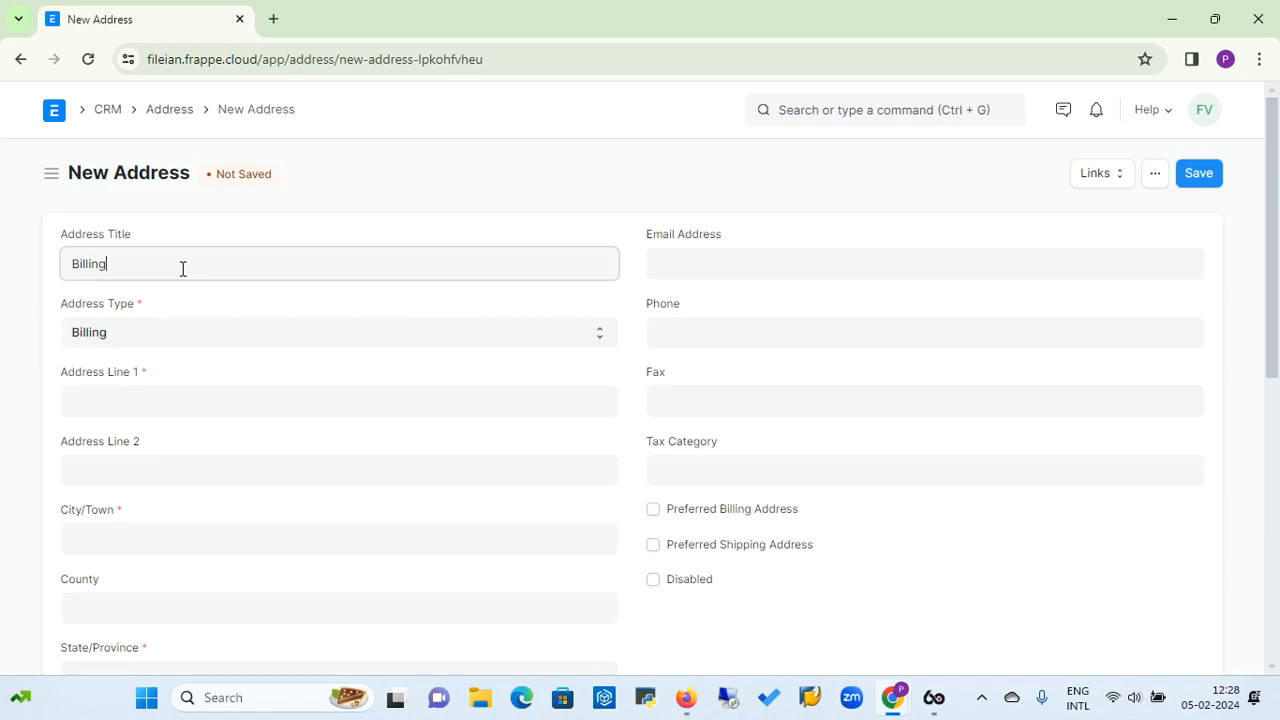
text(ddress)
Step: Fill in the first address line, city and county of the billing address
click(141, 405)
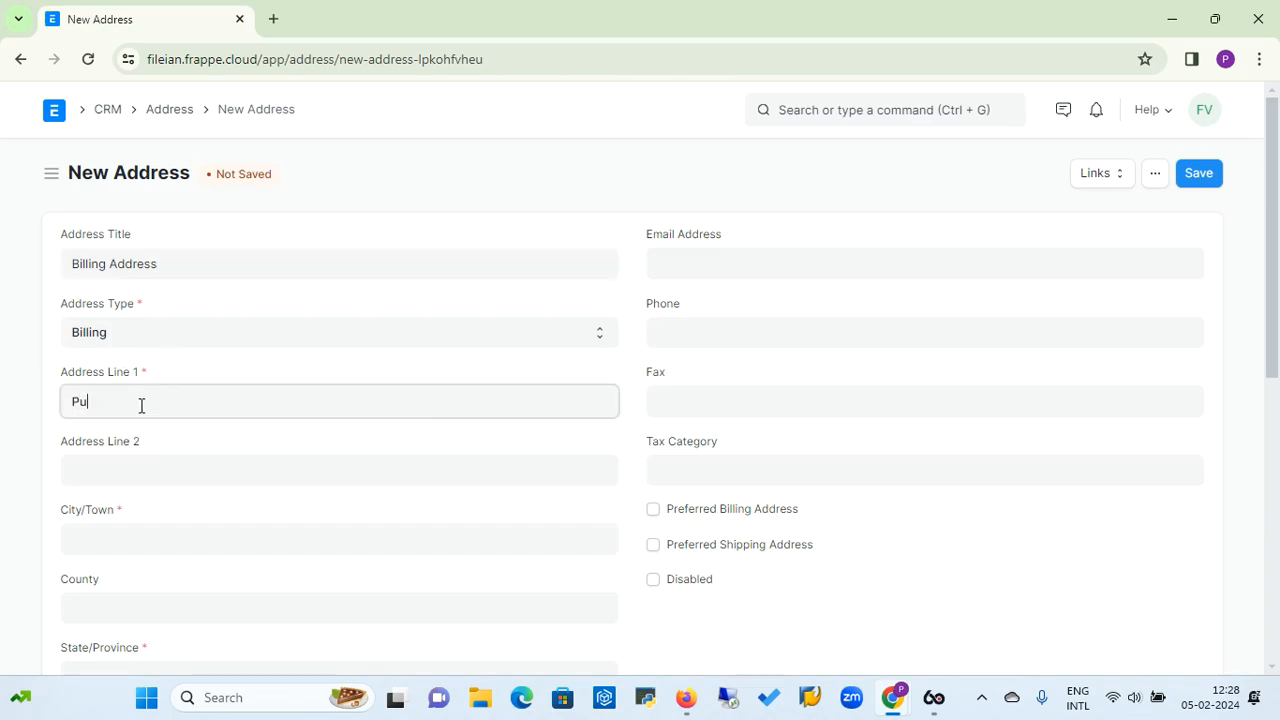
text(Pune)
click(115, 476)
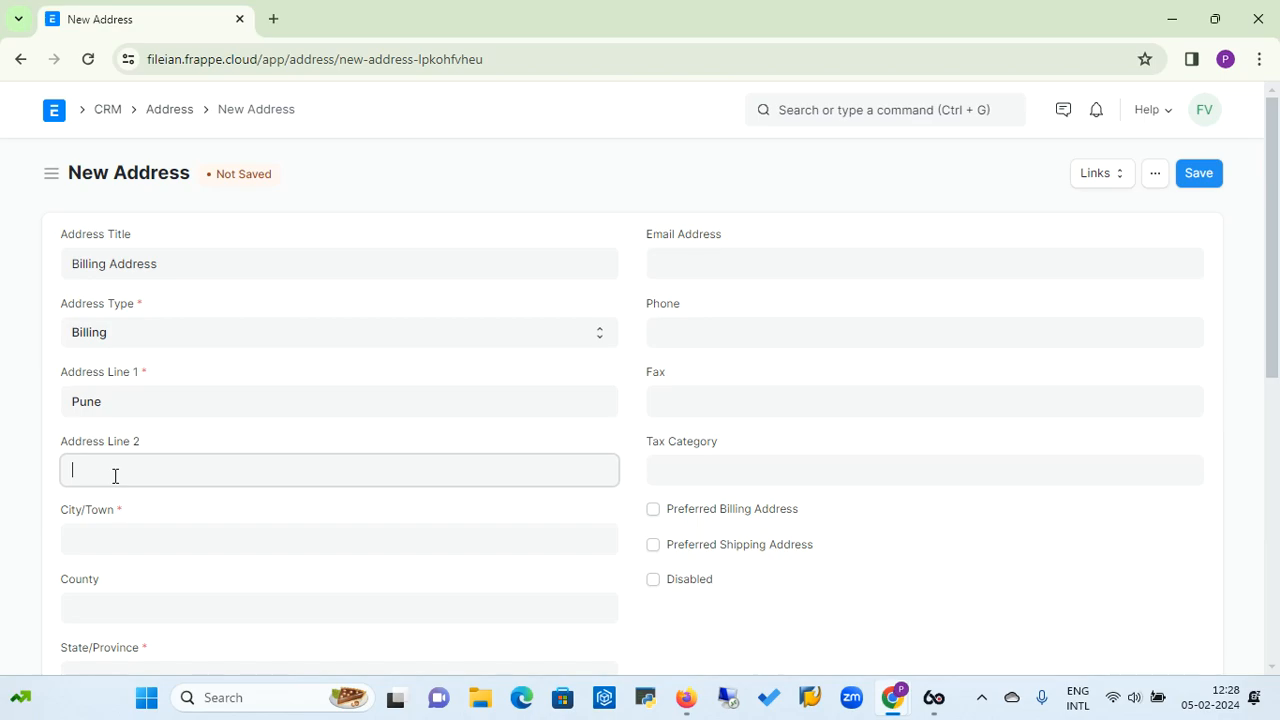
click(107, 545)
text(Pune)
click(128, 606)
text(Indo)
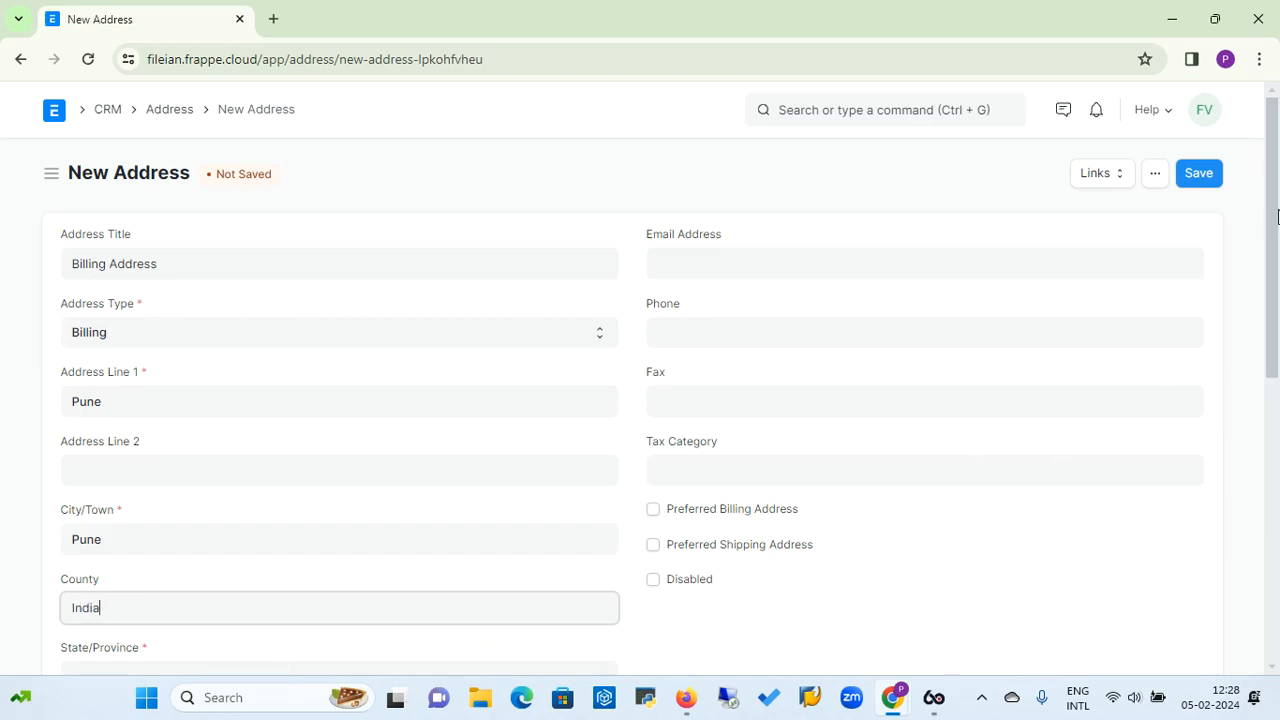
Step: Set the billing address's state to Maharashtra and enter its postal code
scroll(1277, 218, down, 1)
click(485, 565)
text(Maha)
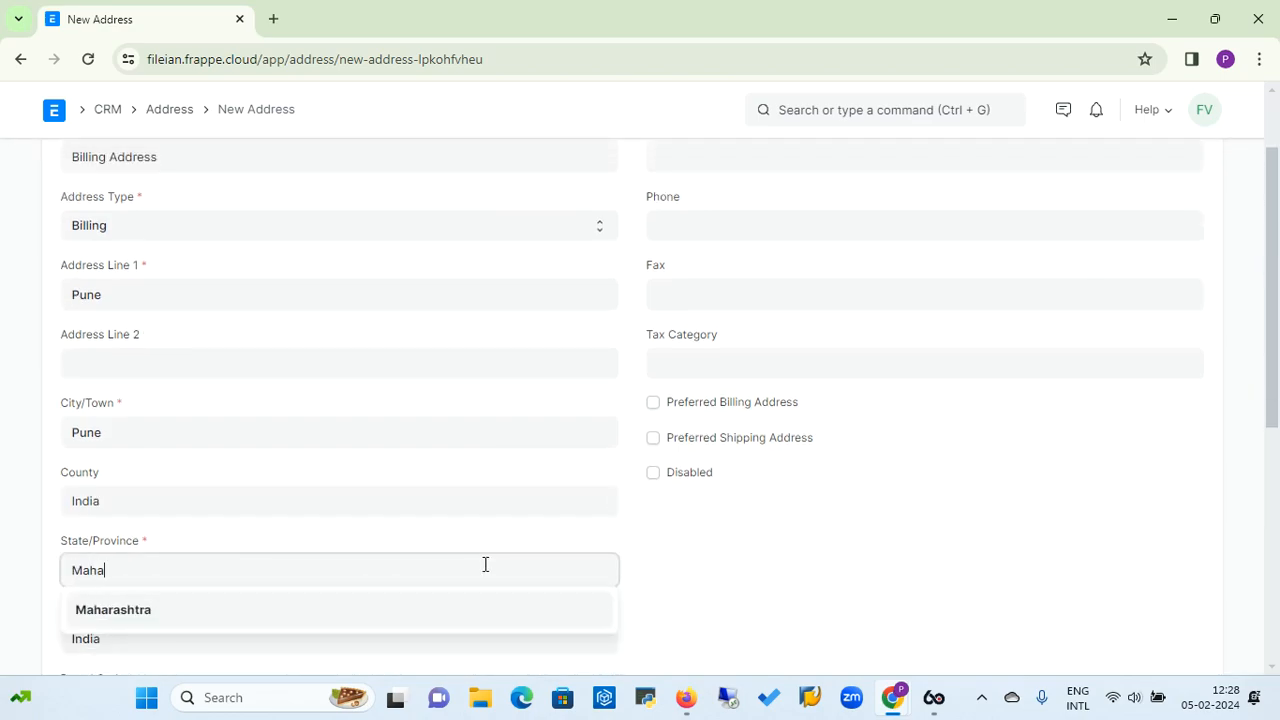
click(117, 609)
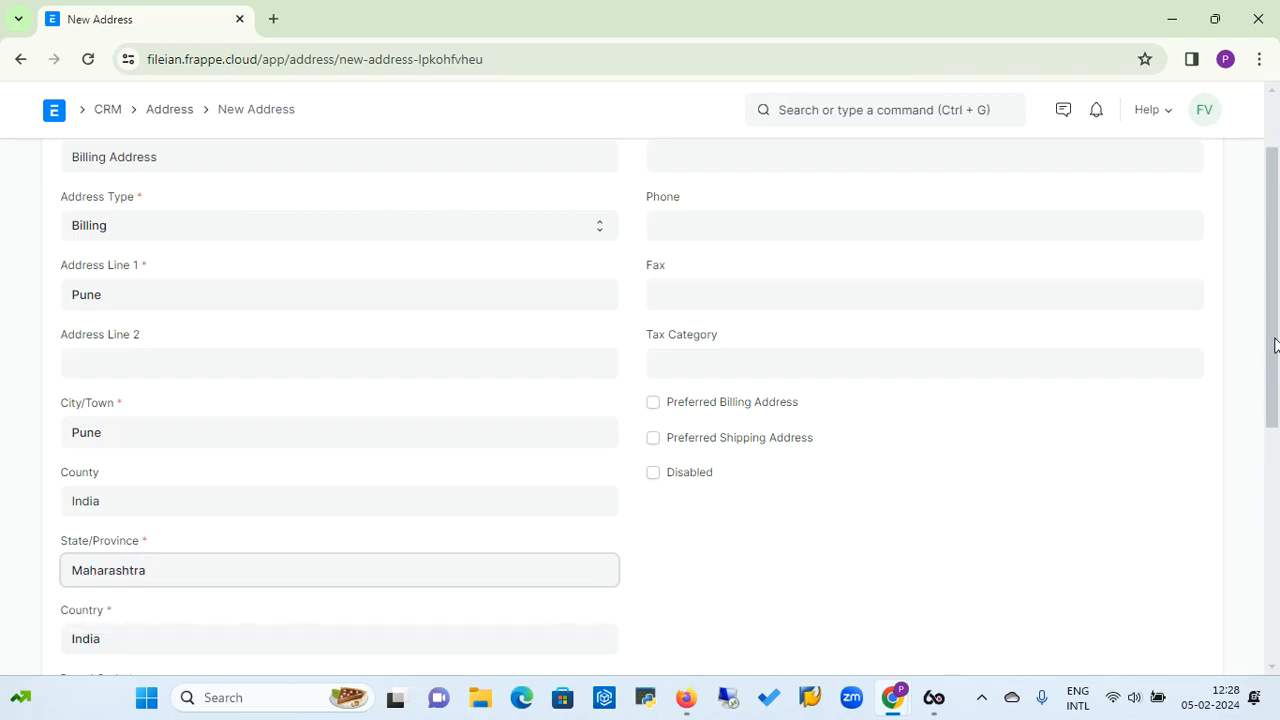
drag(1275, 345, 1277, 490)
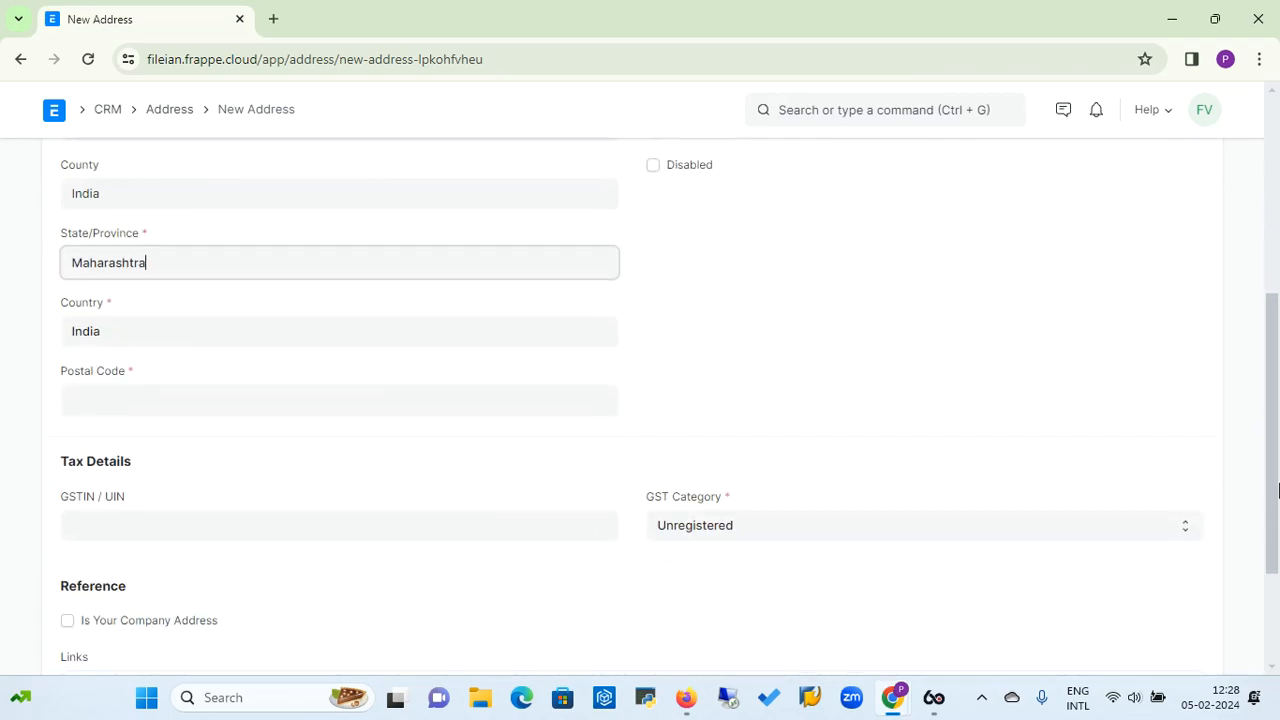
click(412, 401)
text(4)
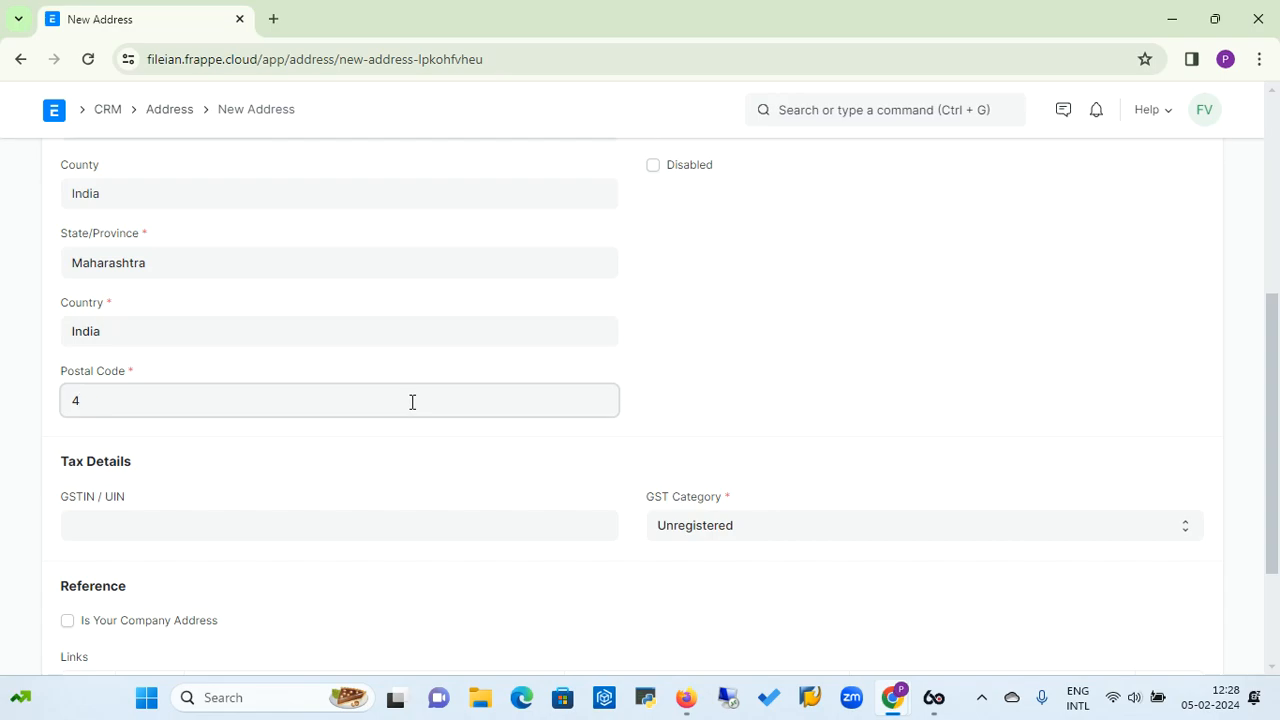
text(410-041)
Step: Review the rest of the address form, leave the email and phone fields empty, and save the billing address
drag(1278, 392, 1276, 424)
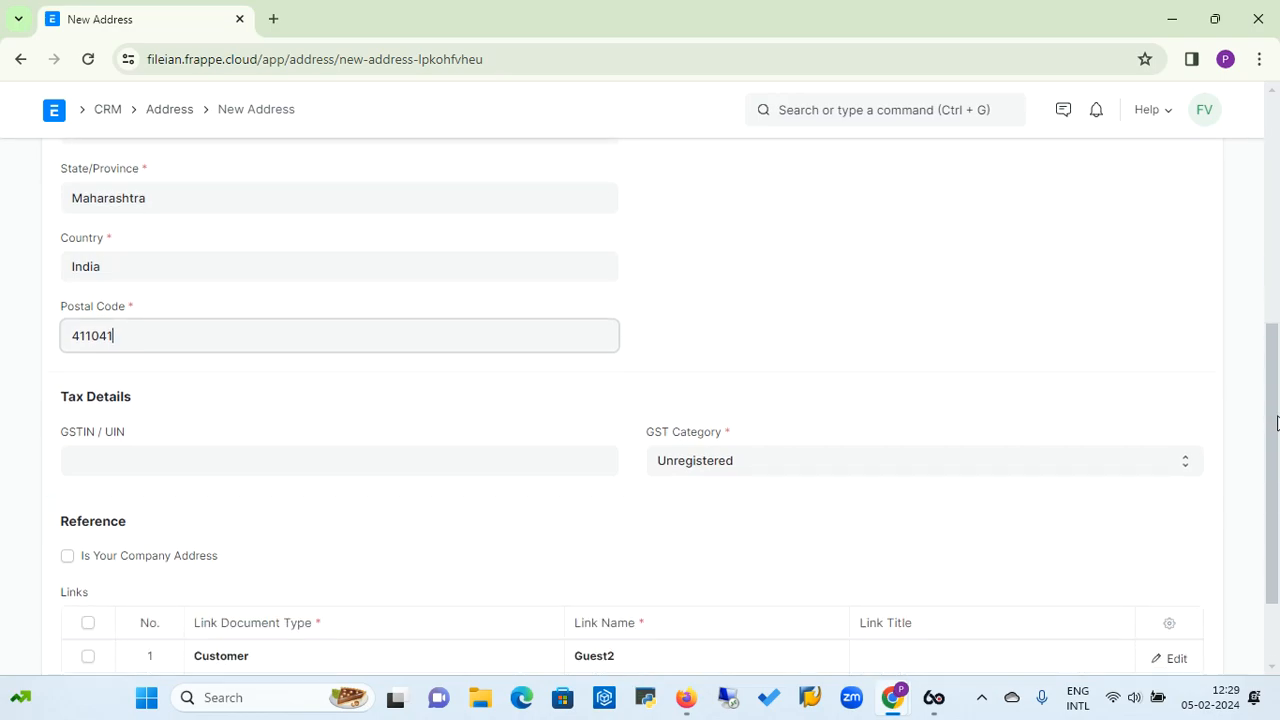
drag(1276, 424, 1276, 120)
click(748, 265)
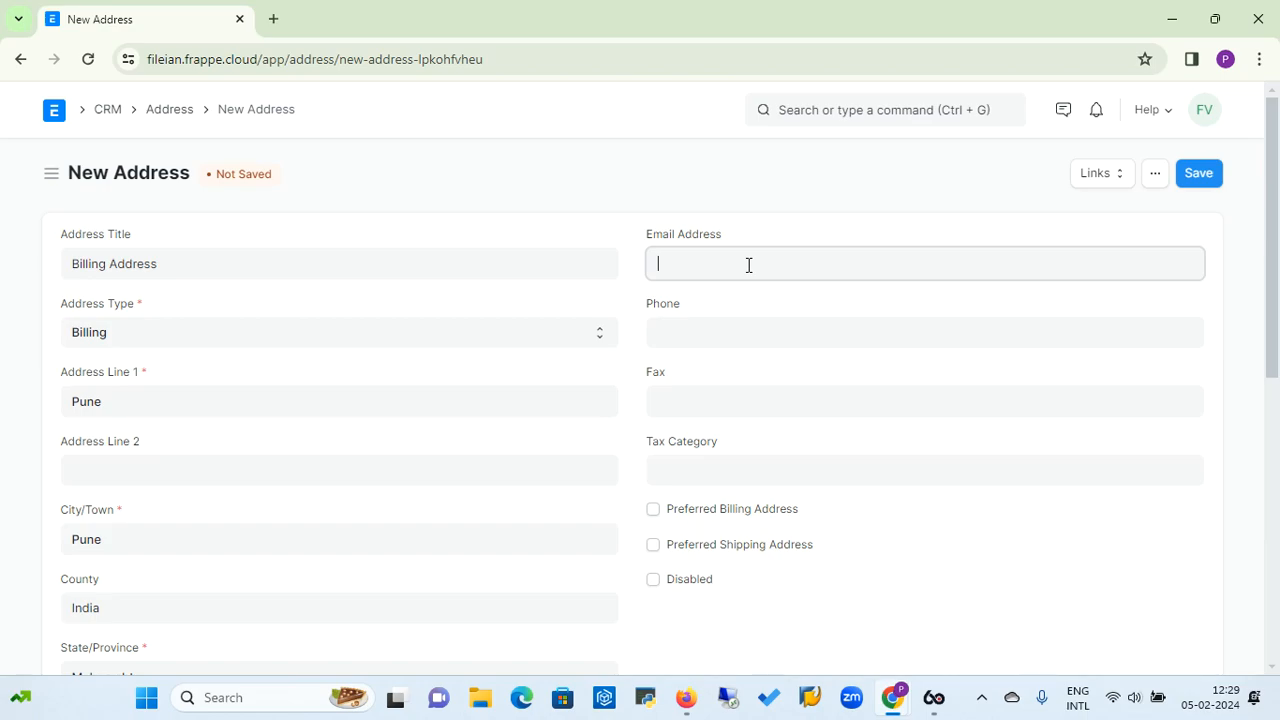
click(714, 331)
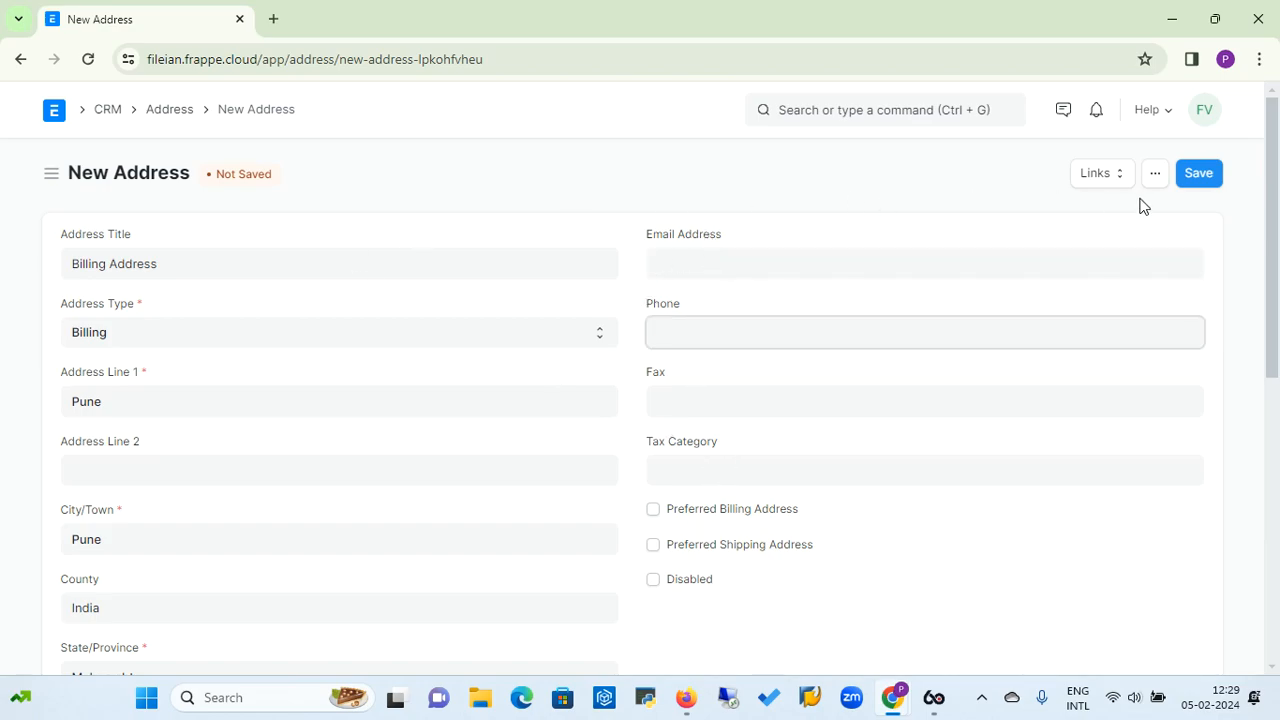
click(1200, 173)
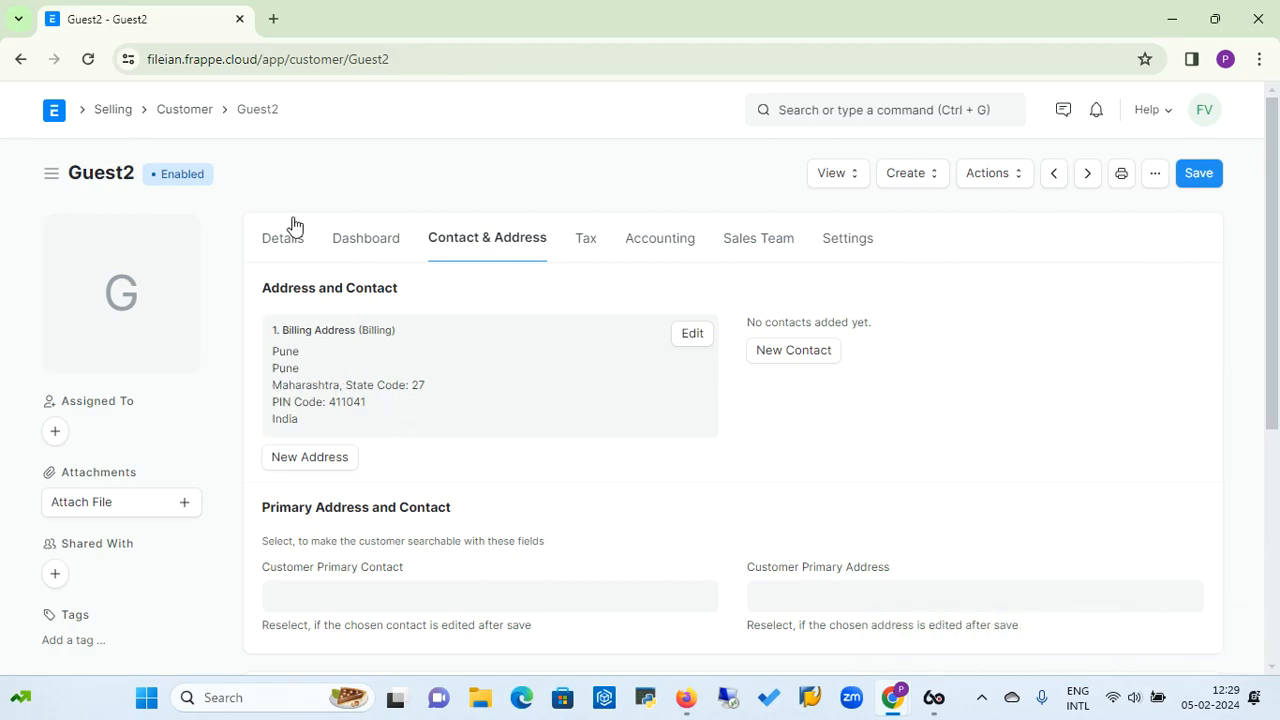
Step: Start a new quotation from the Selling module's quotation list and select Guest2 as its customer
click(111, 112)
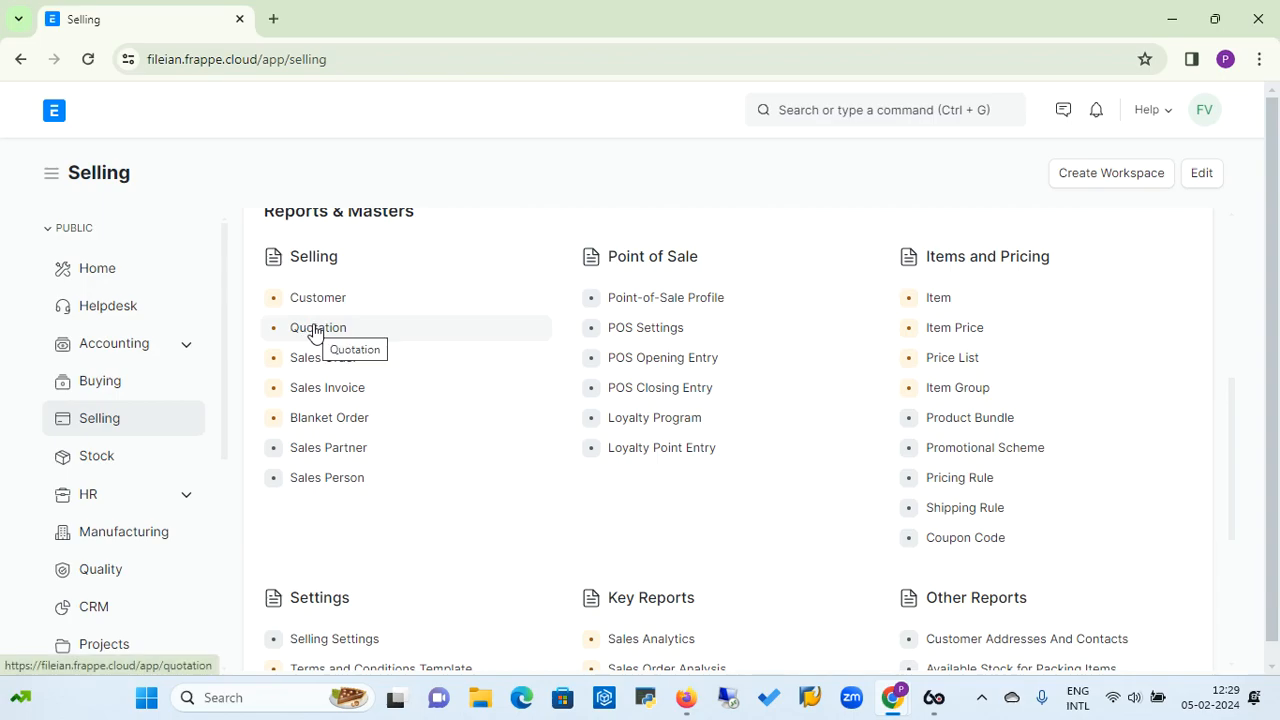
click(315, 330)
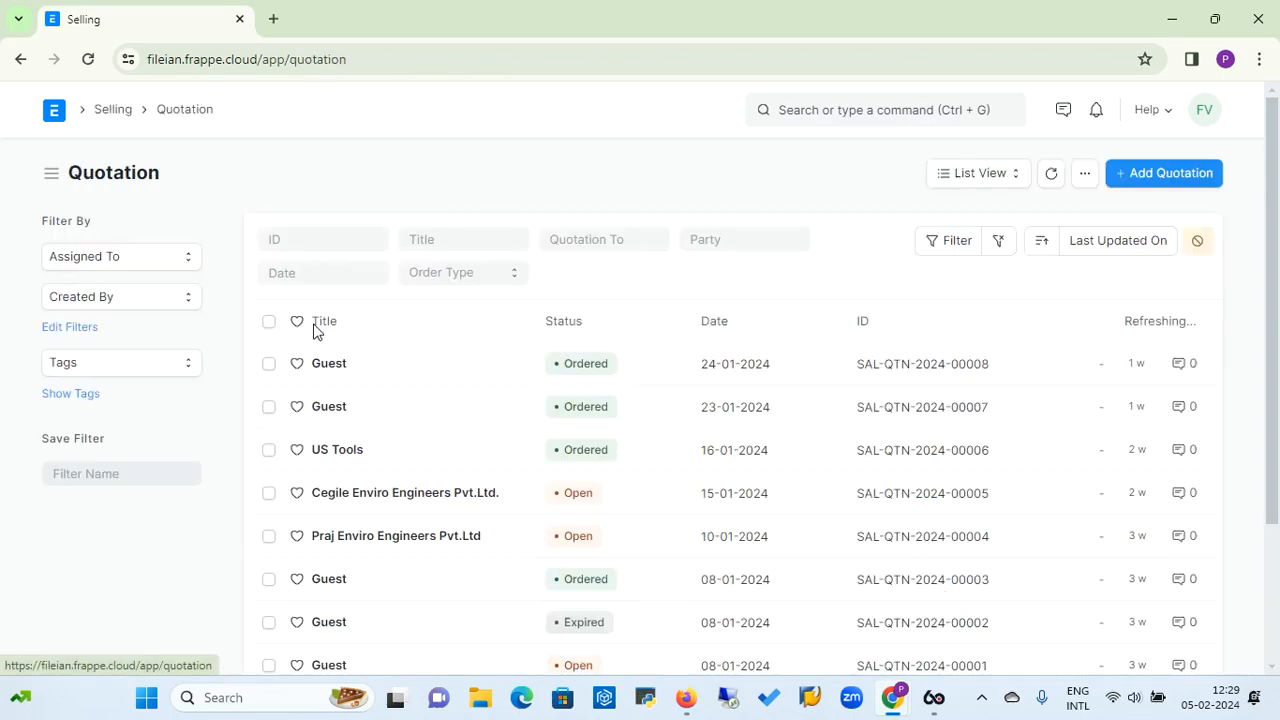
click(1172, 181)
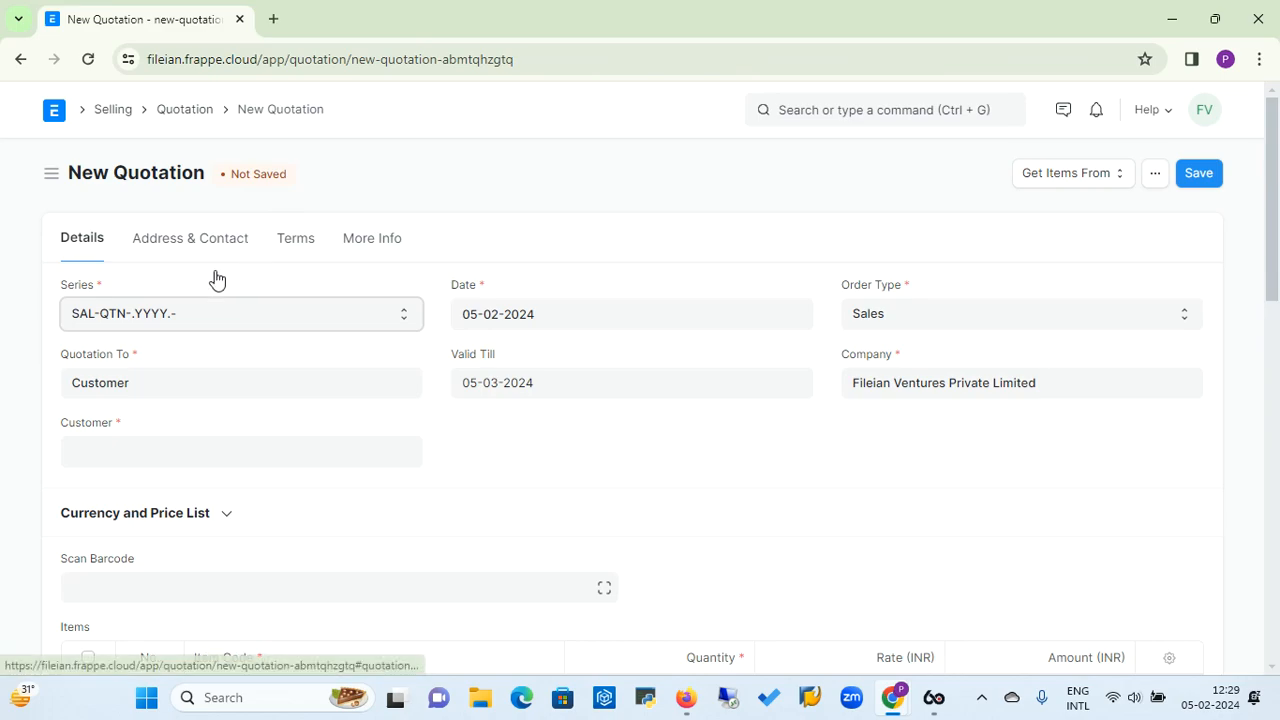
click(138, 444)
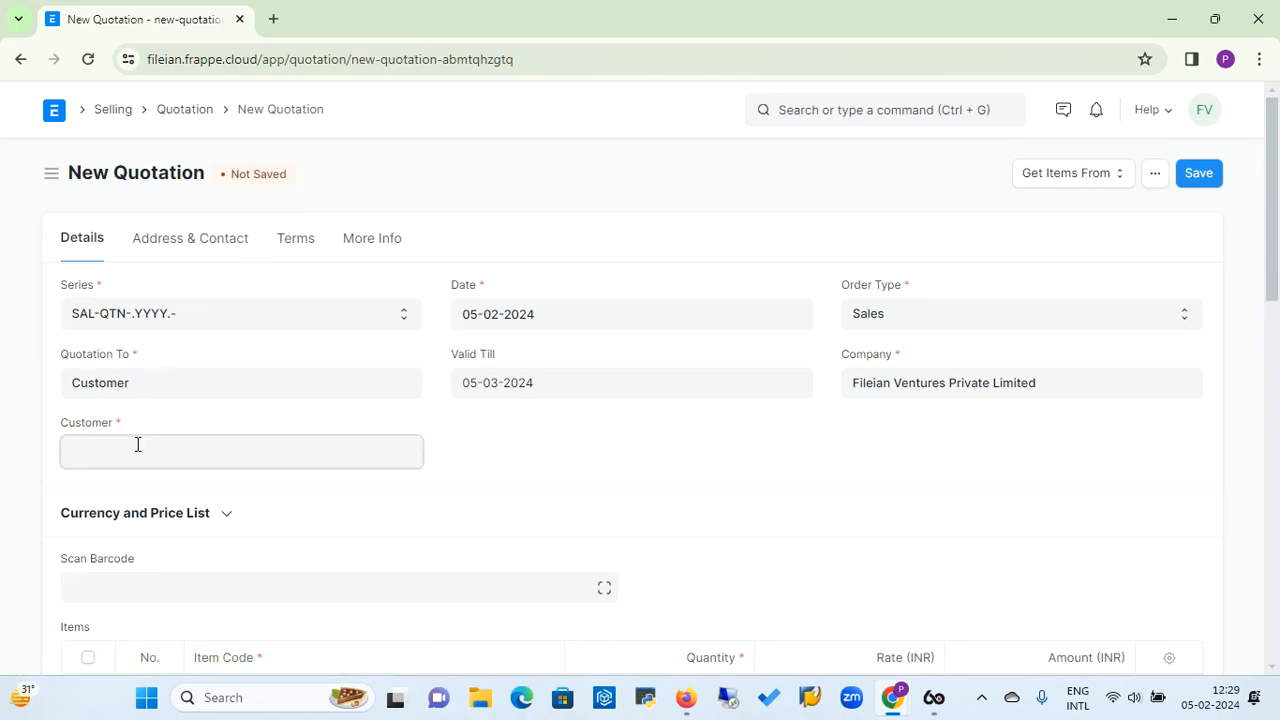
text(Gu)
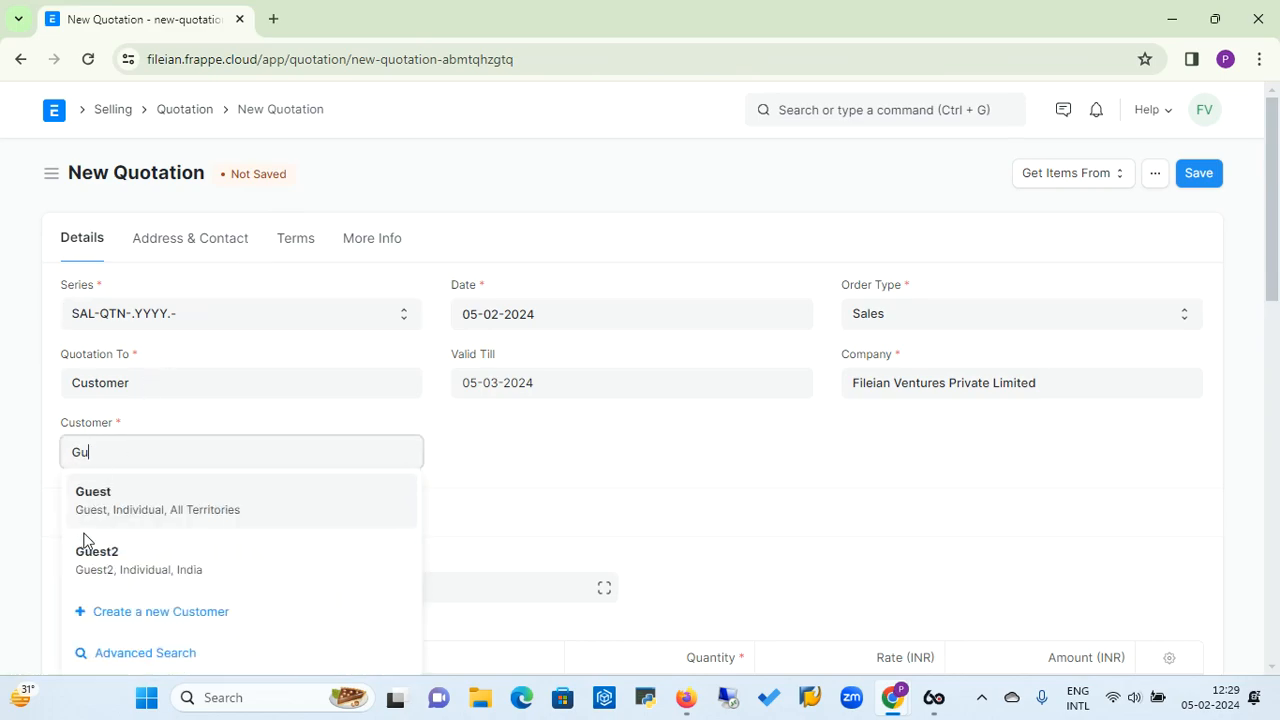
click(91, 557)
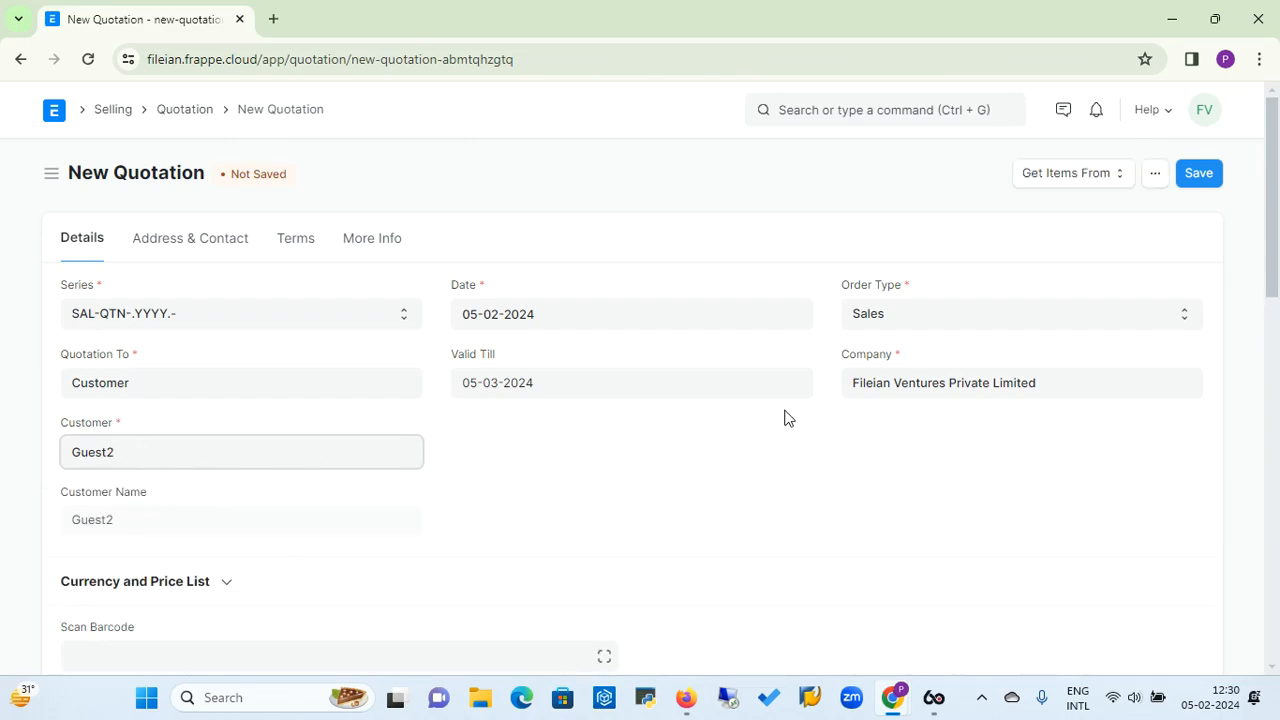
Step: Add item 12345 (HP Laptop) to the quotation's items table and check its rate
scroll(1274, 186, down, 3)
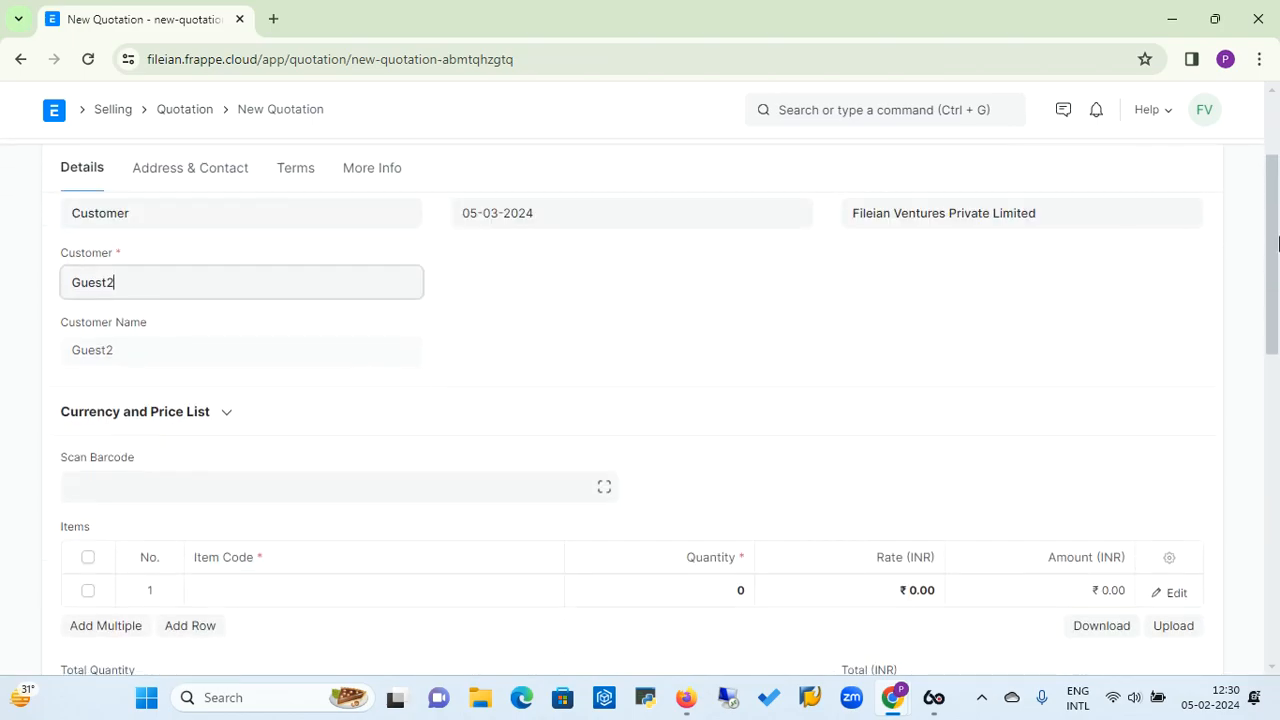
scroll(1276, 189, up, 3)
drag(1276, 189, 1275, 295)
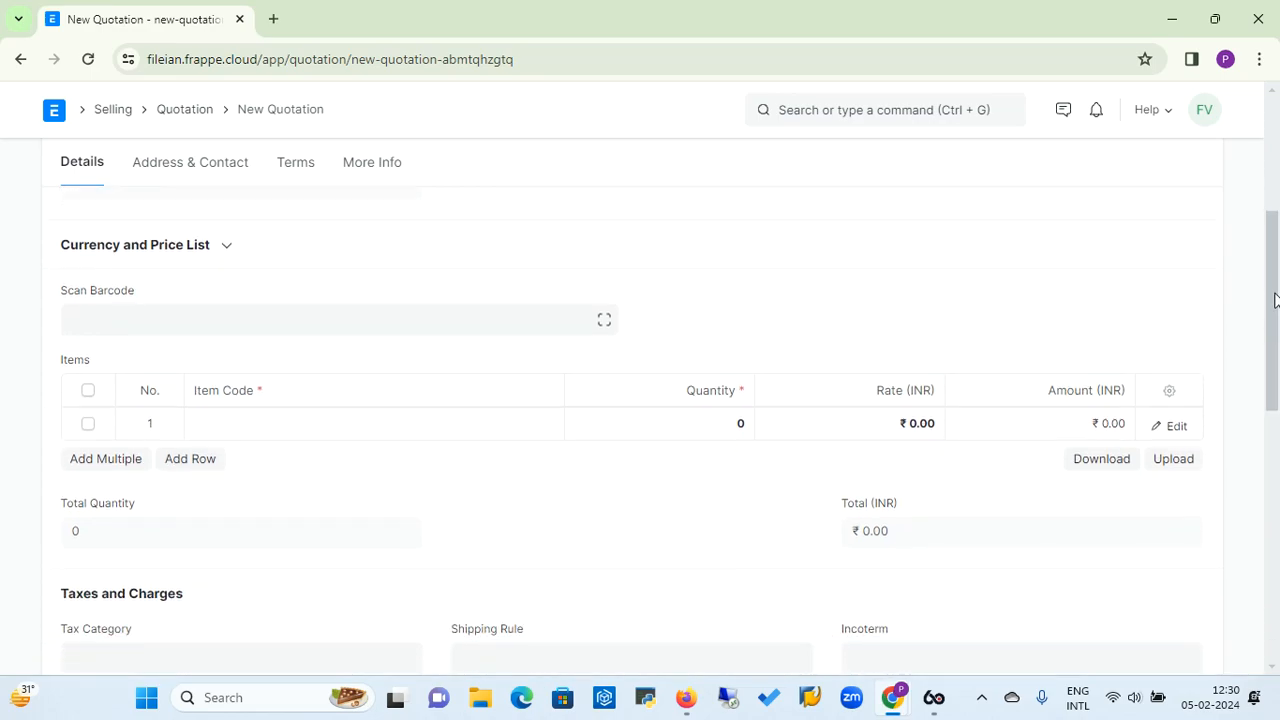
click(262, 423)
text(12345)
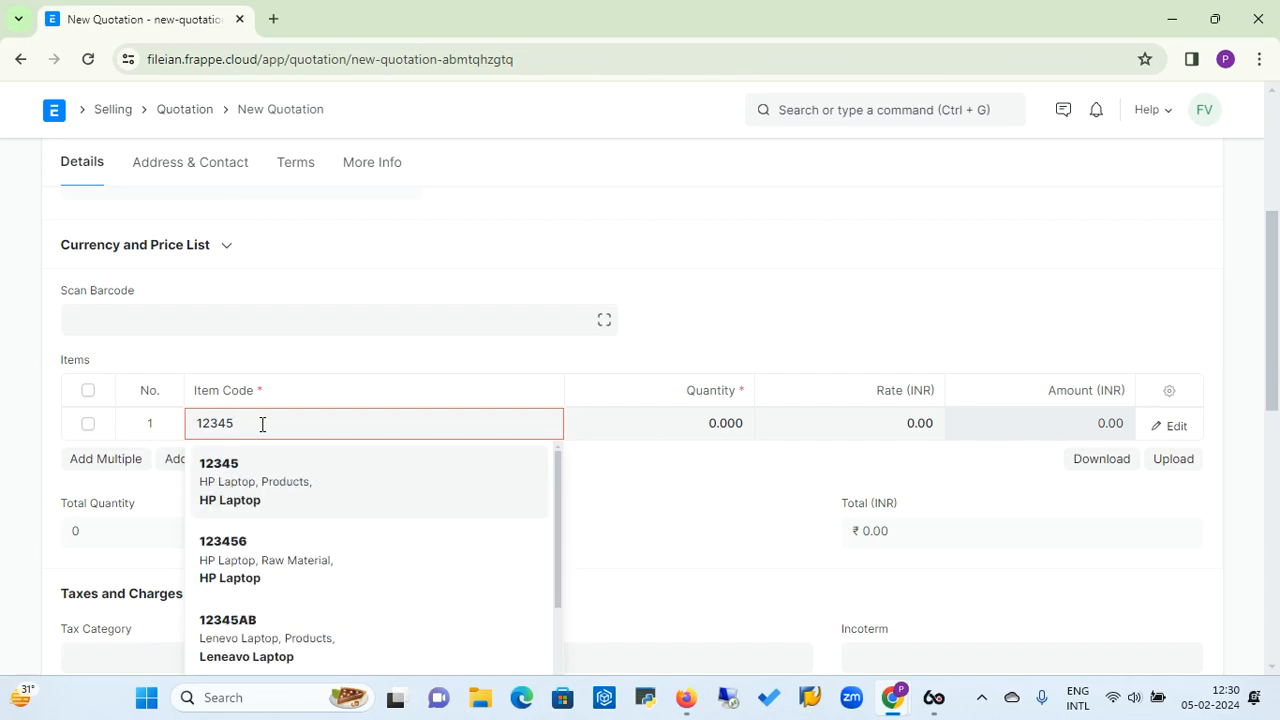
click(214, 485)
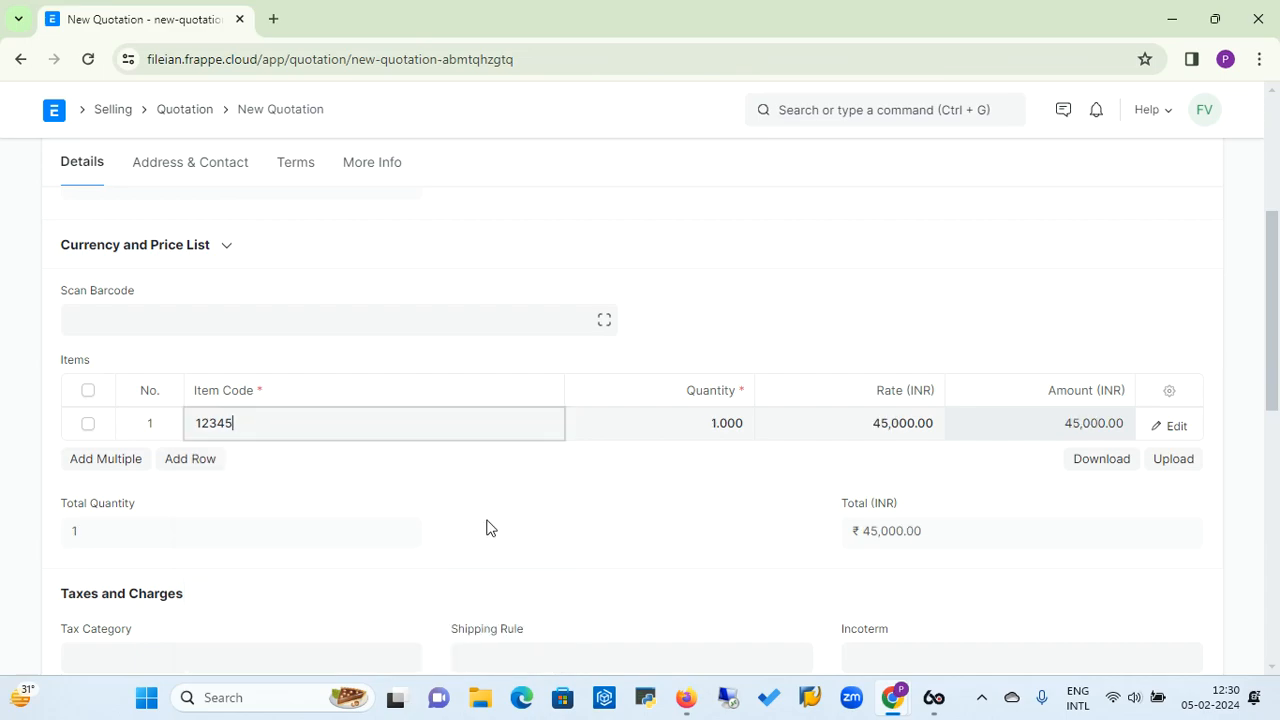
click(867, 430)
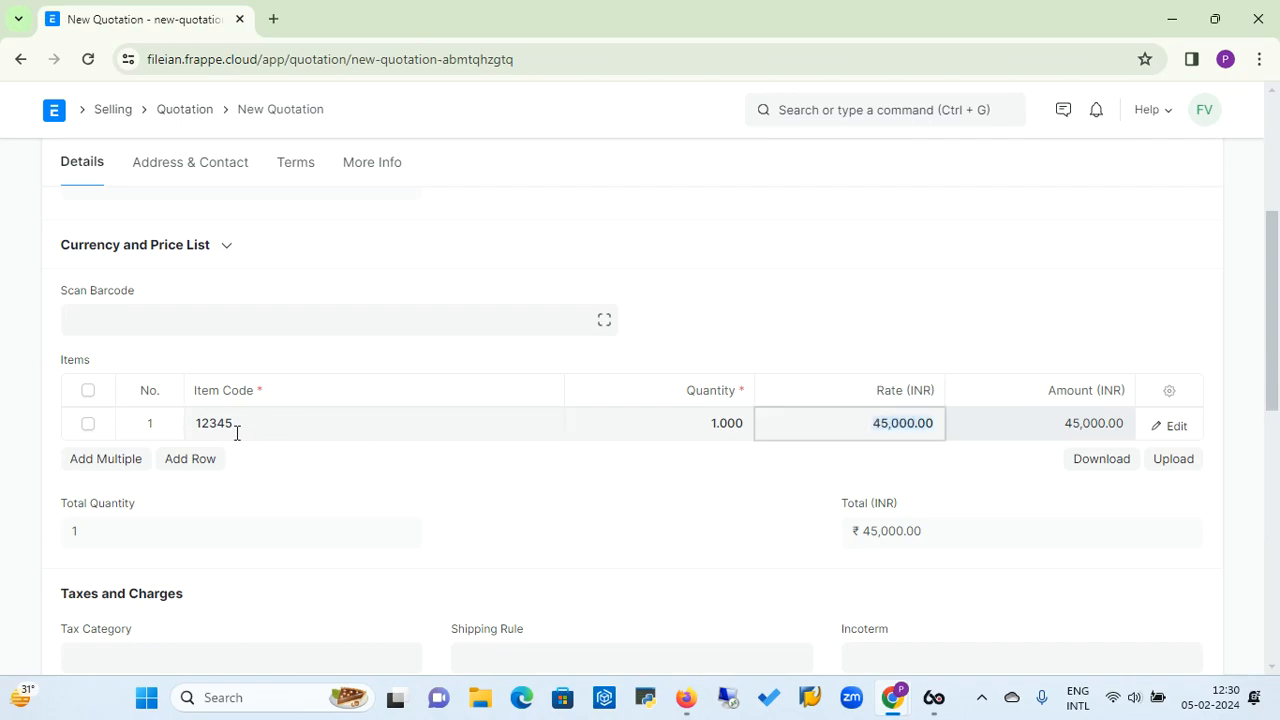
click(930, 428)
click(490, 478)
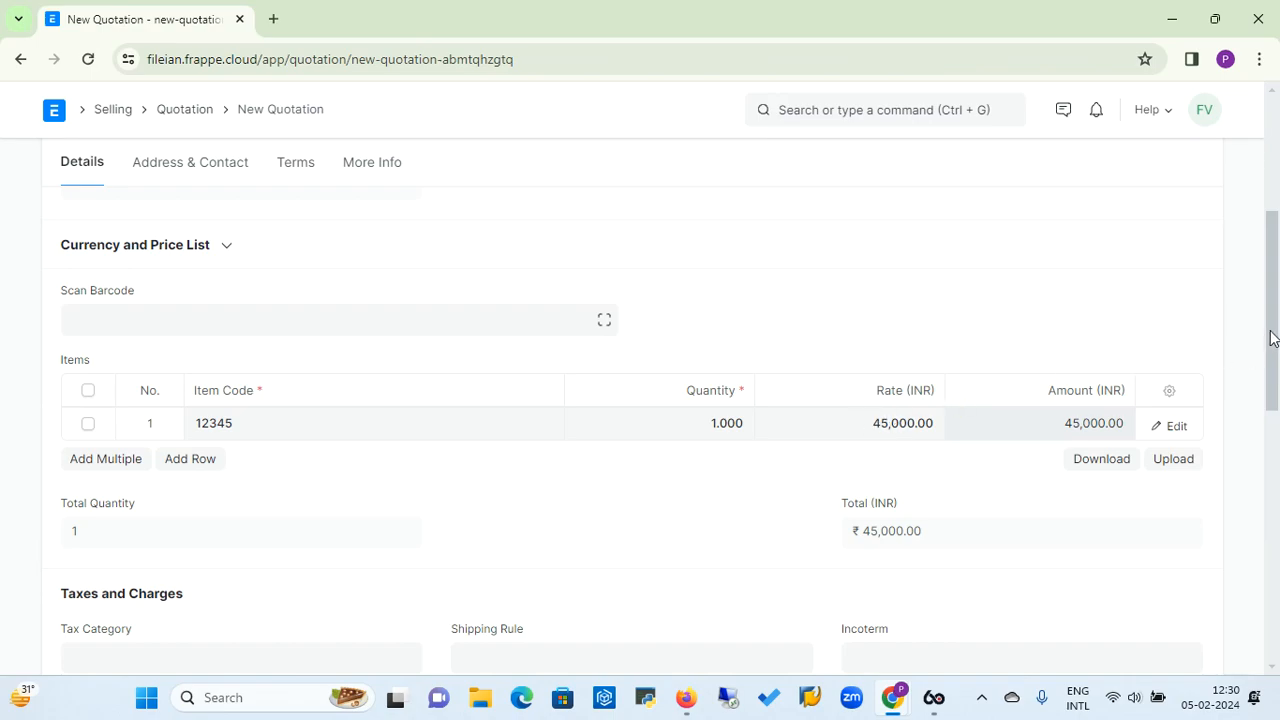
Step: Examine the quotation's payment terms template and payment schedule, and return to its details
drag(1272, 338, 1277, 240)
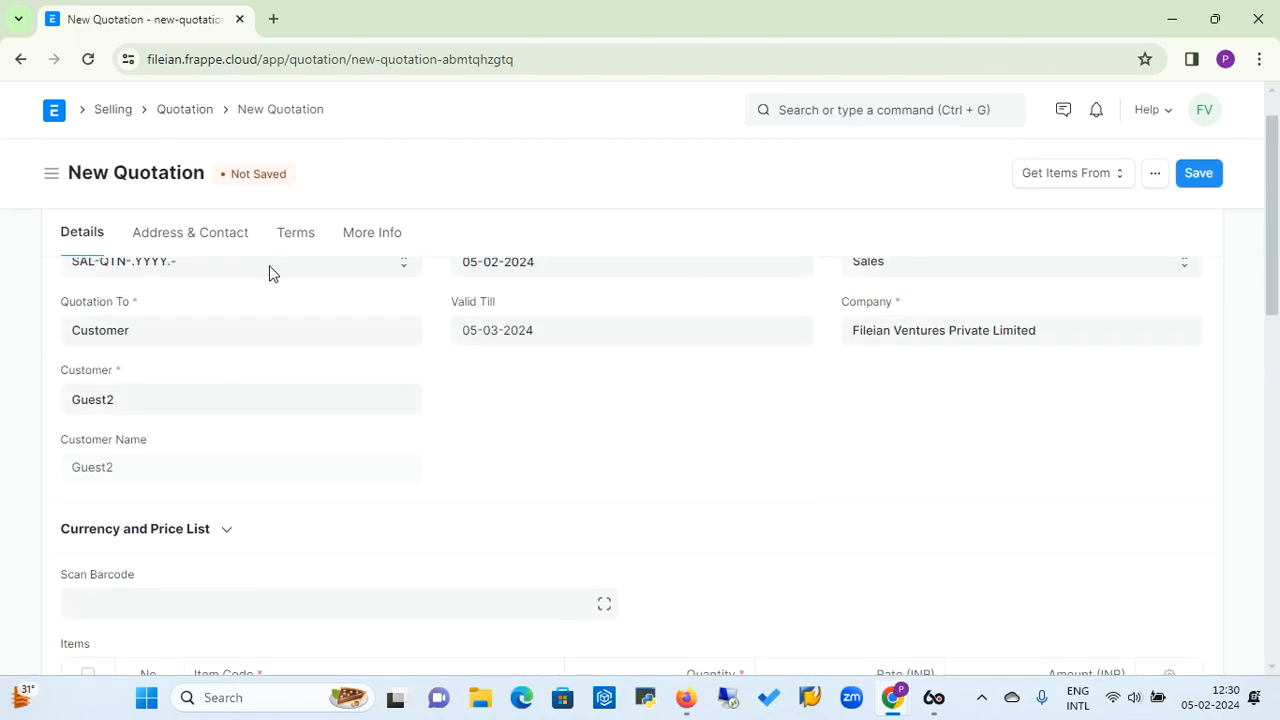
click(309, 244)
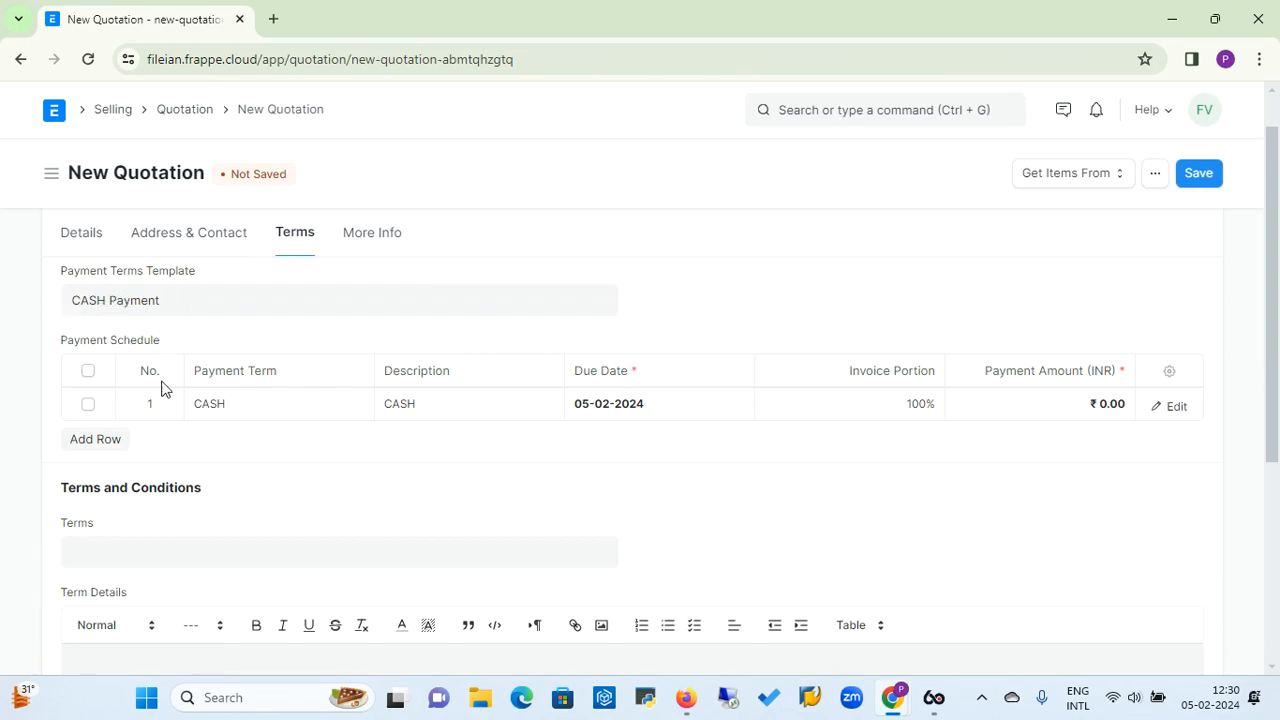
click(88, 404)
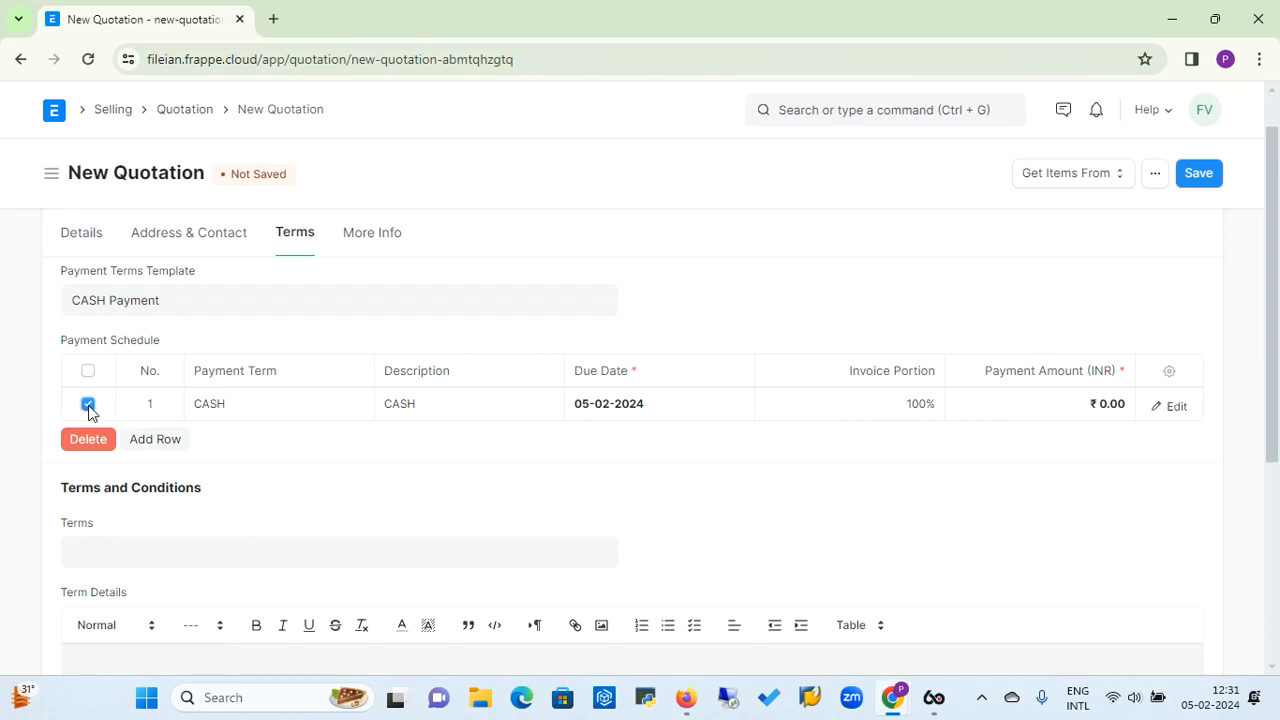
click(88, 406)
click(85, 238)
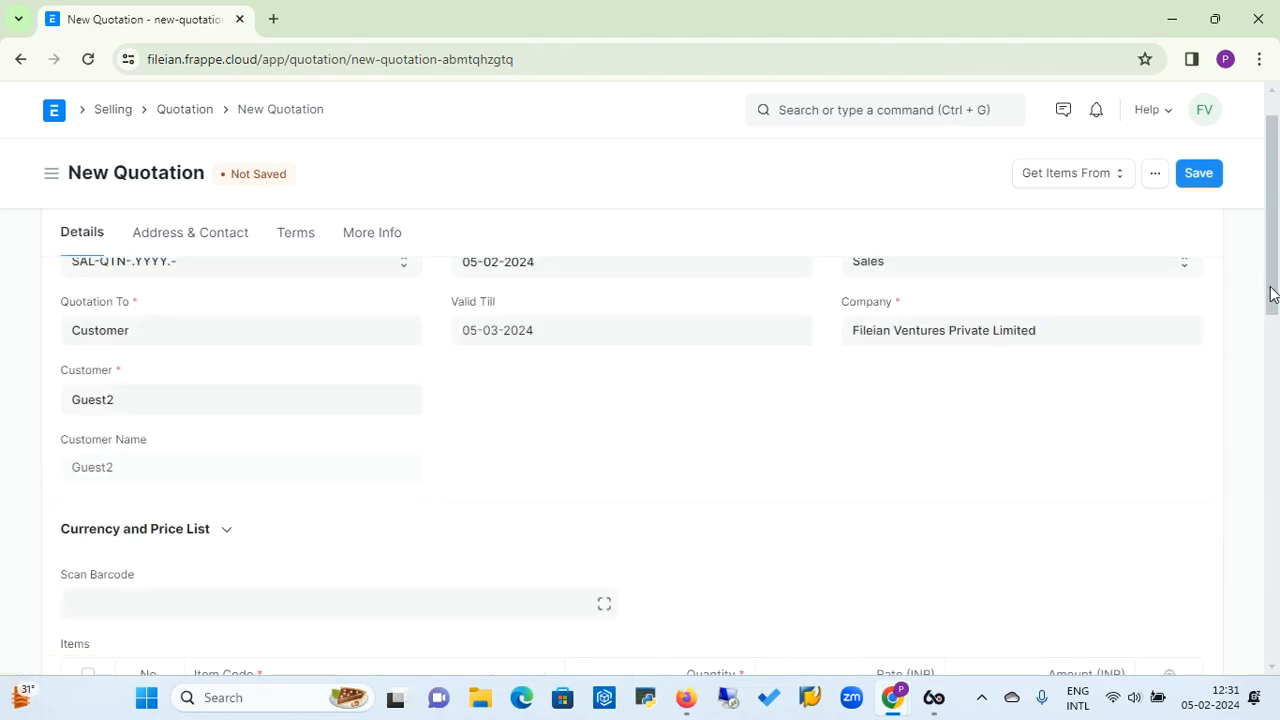
Step: Save the Guest2 quotation and submit it, confirming the submission
scroll(1272, 293, down, 3)
scroll(1277, 305, up, 1)
drag(1278, 305, 1278, 208)
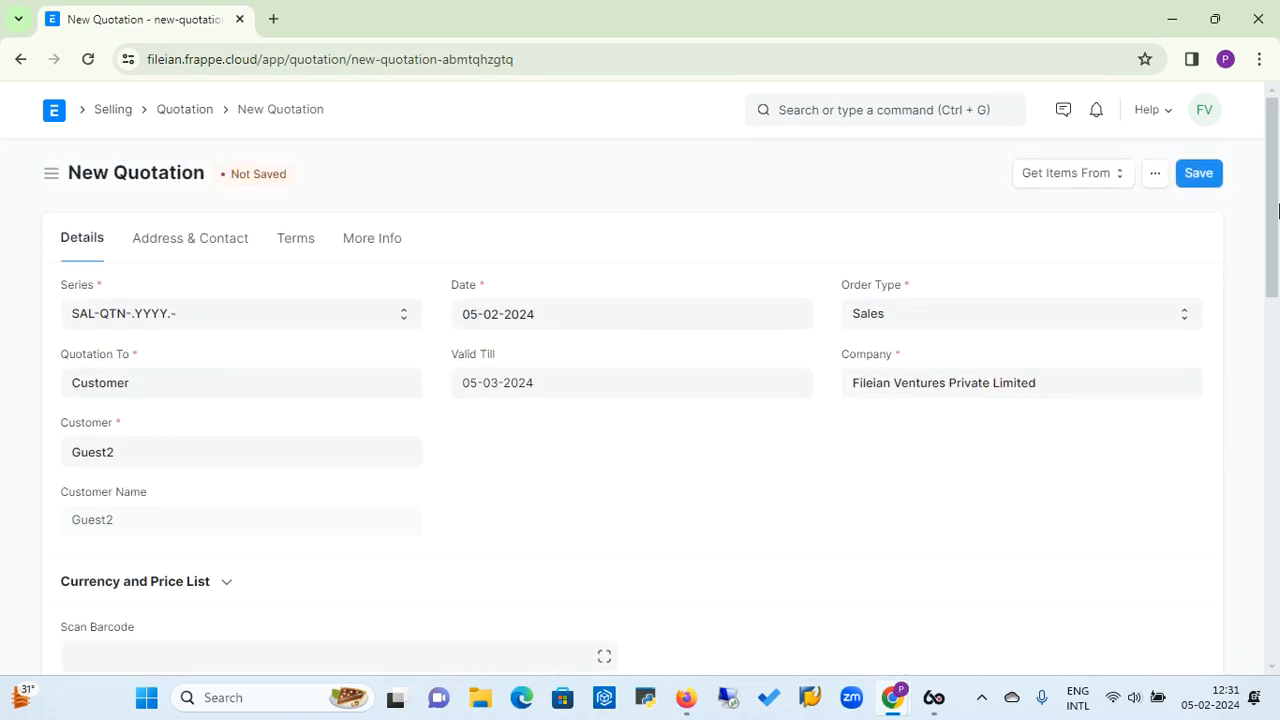
click(1199, 176)
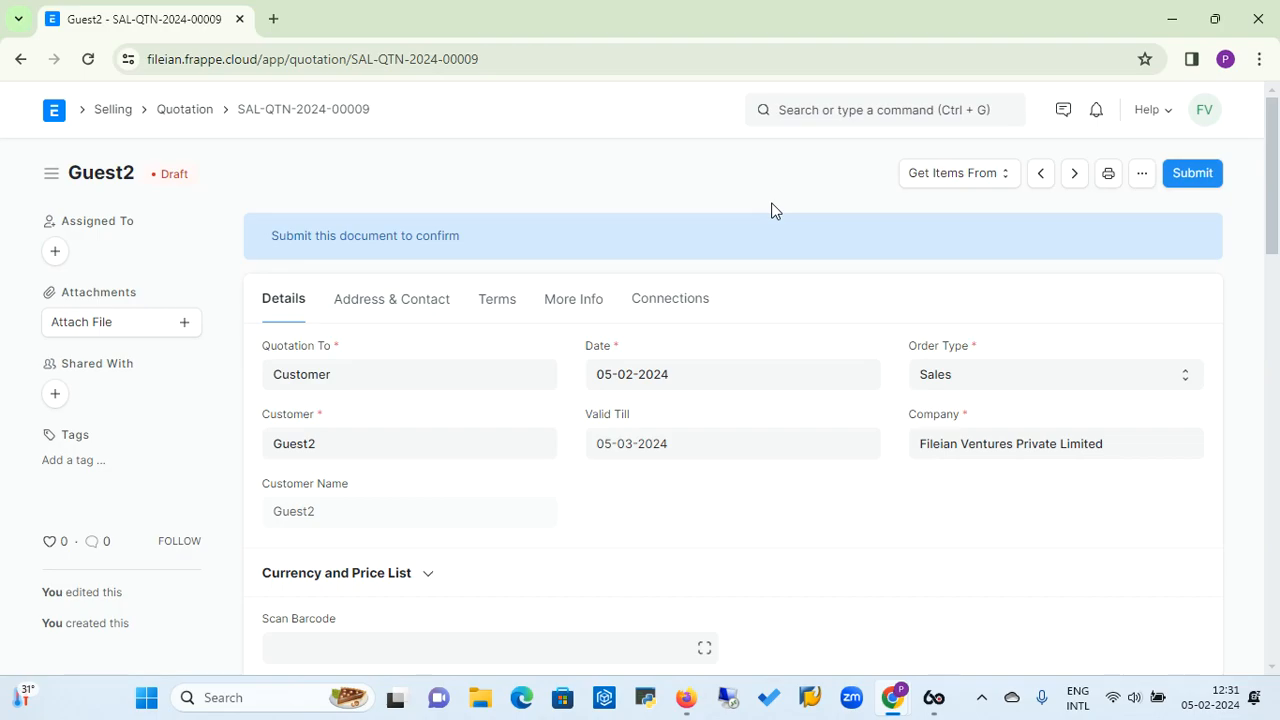
click(1197, 176)
click(858, 260)
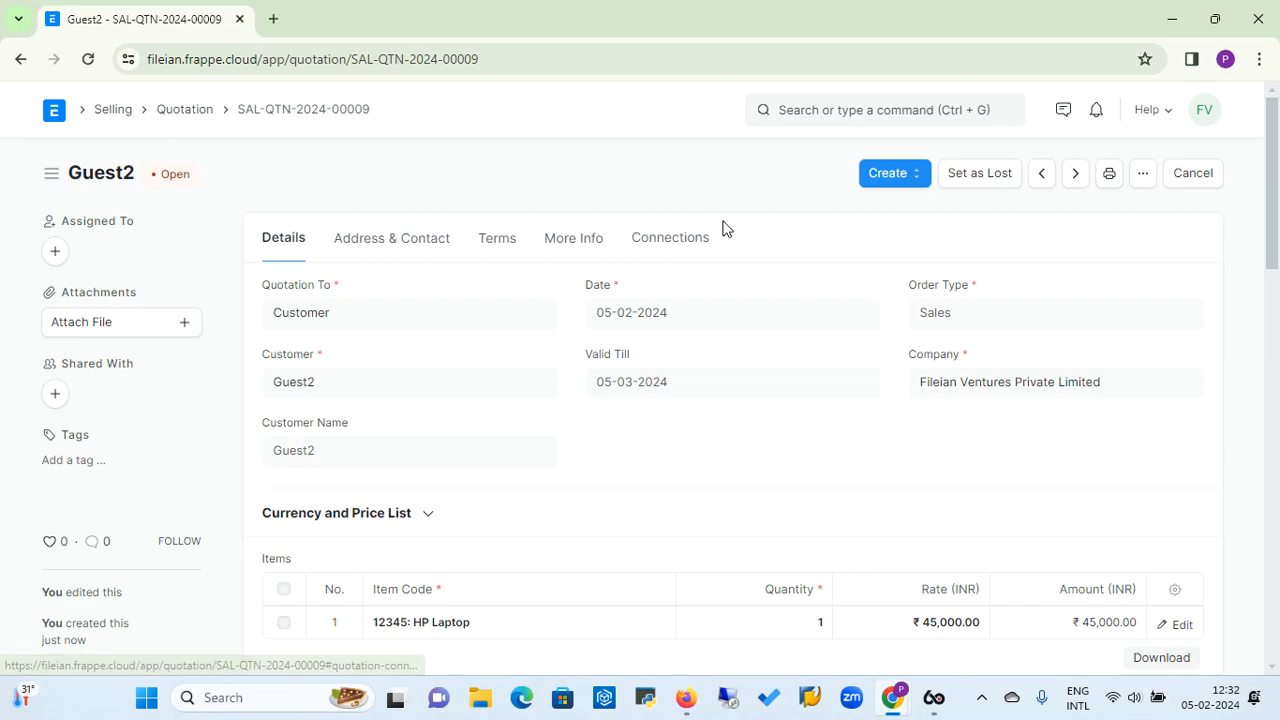
Step: Check which documents can be created from the submitted quotation, and open its print preview
click(914, 182)
click(798, 203)
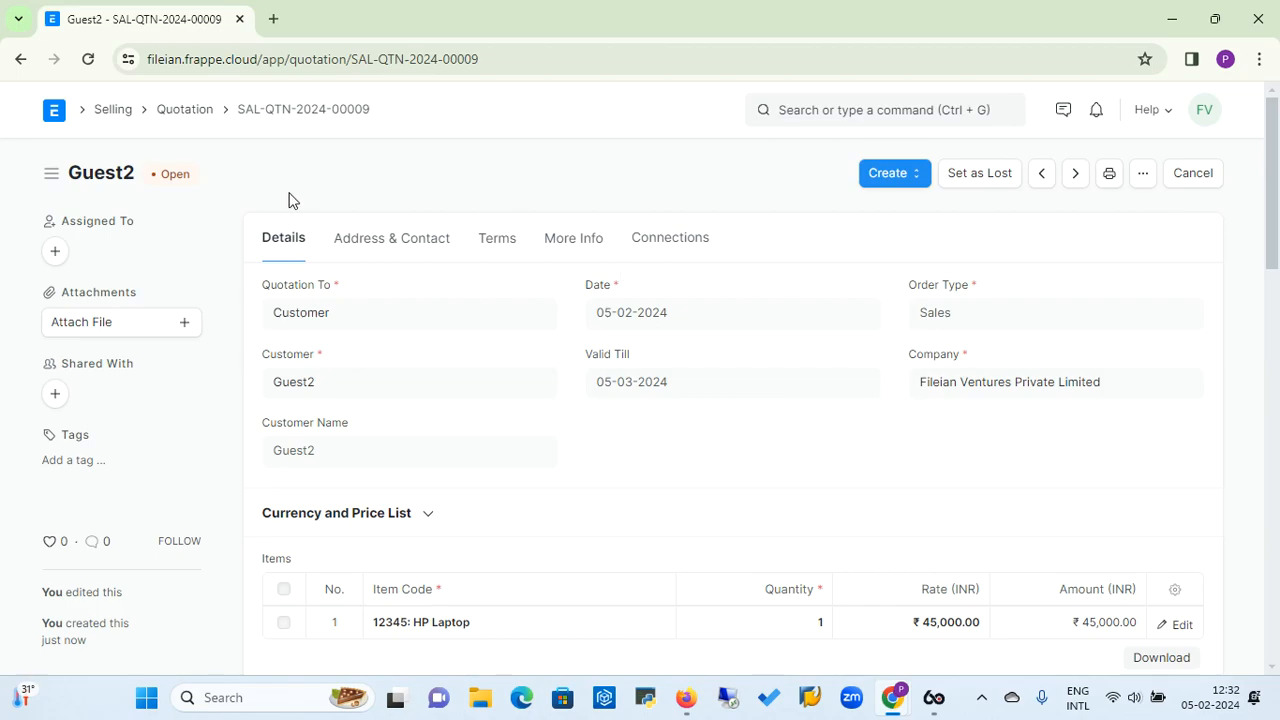
click(1111, 184)
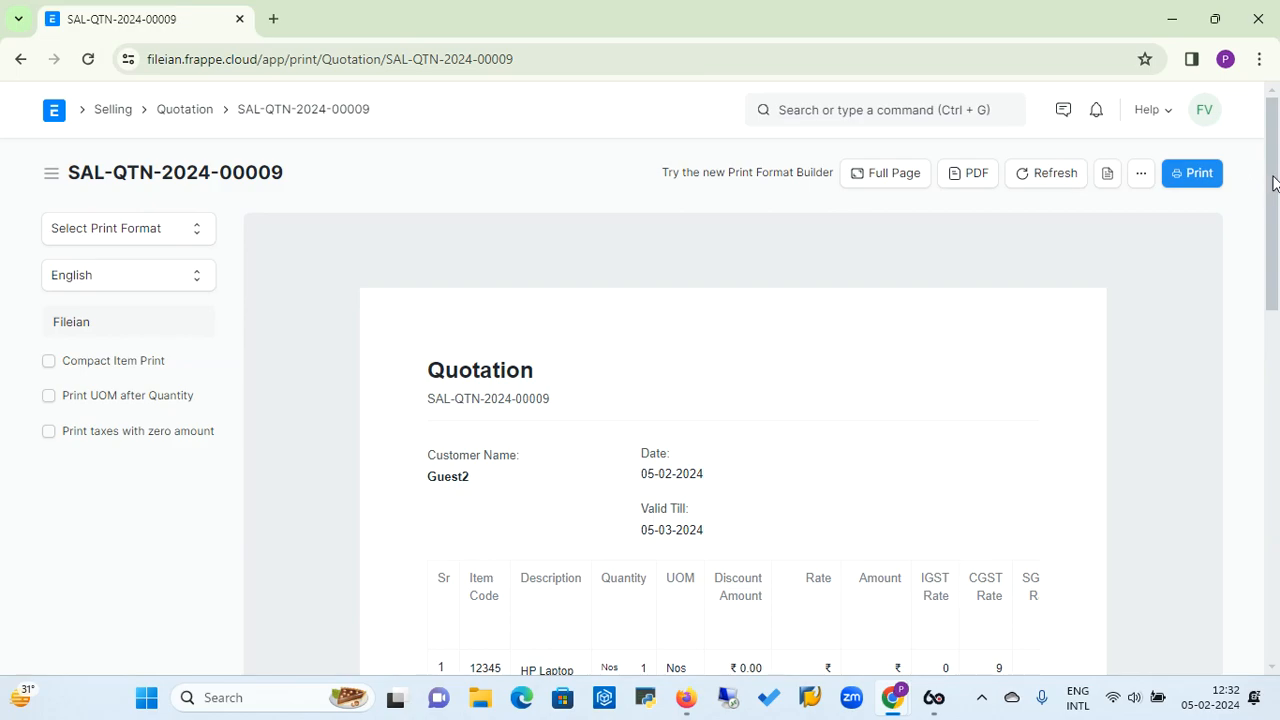
Step: Check the print preview's additional options, and reopen the Guest2 quotation from the quotation list
click(1141, 177)
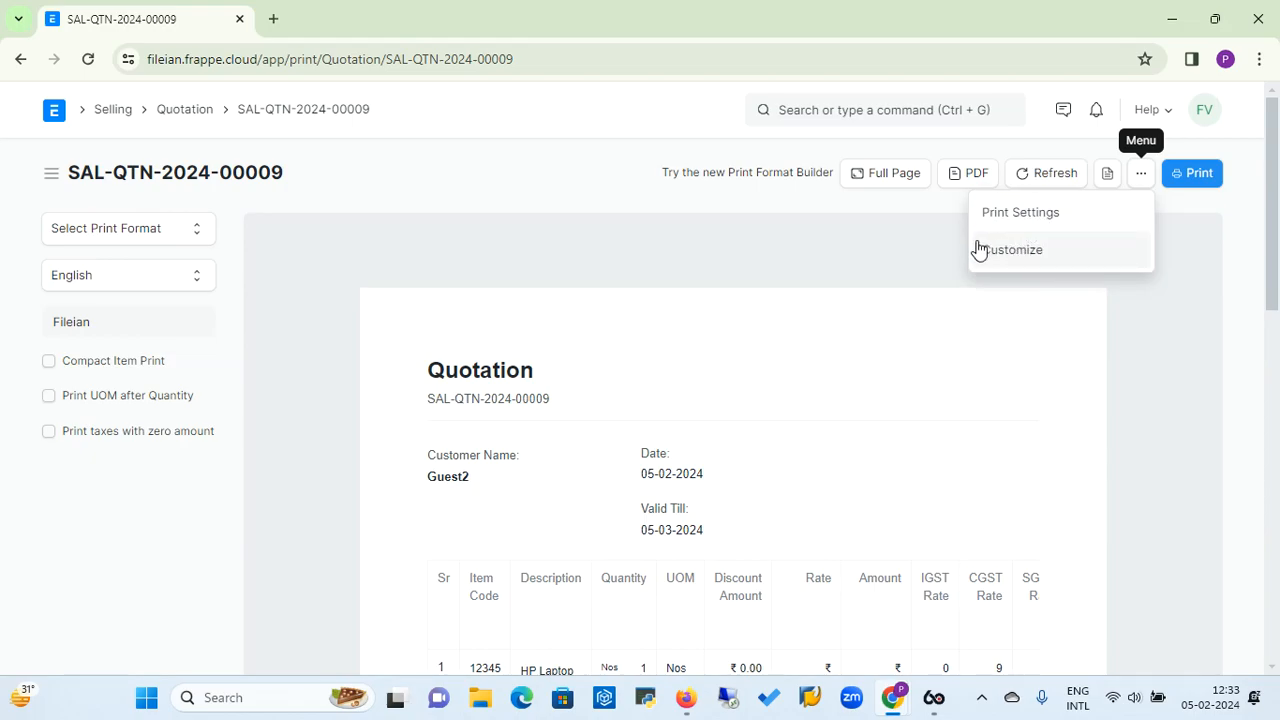
click(892, 229)
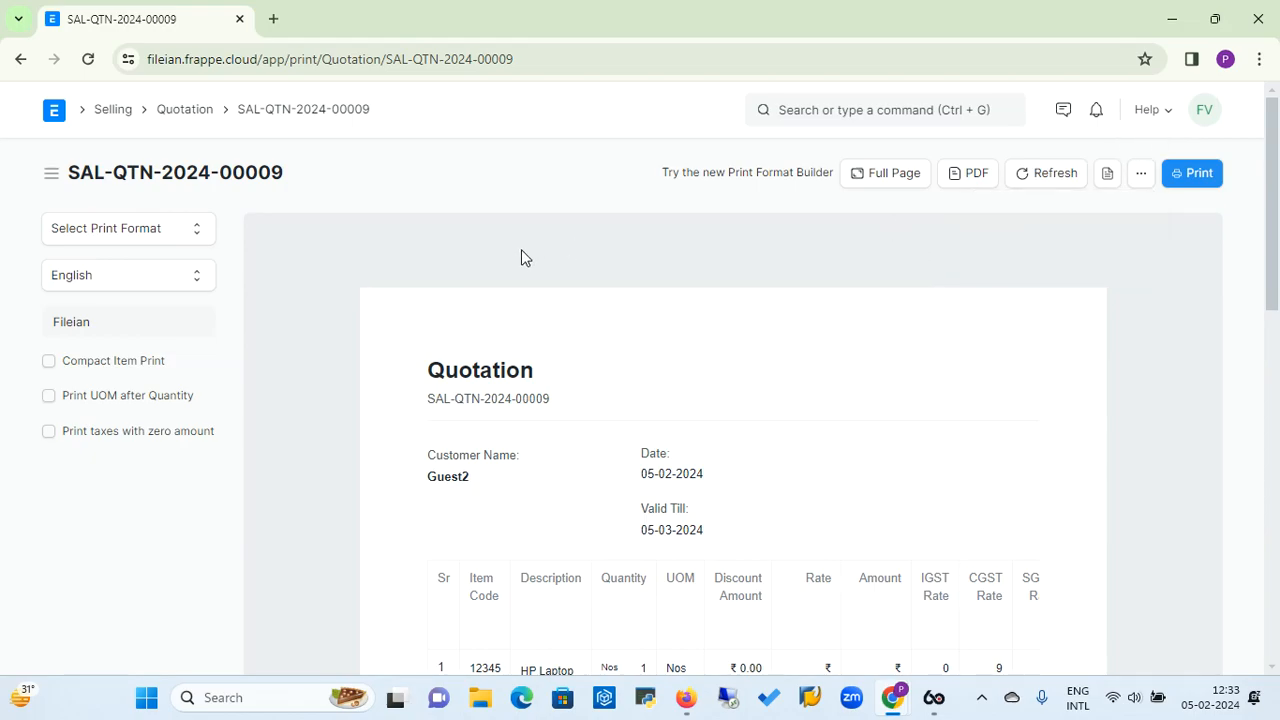
click(178, 118)
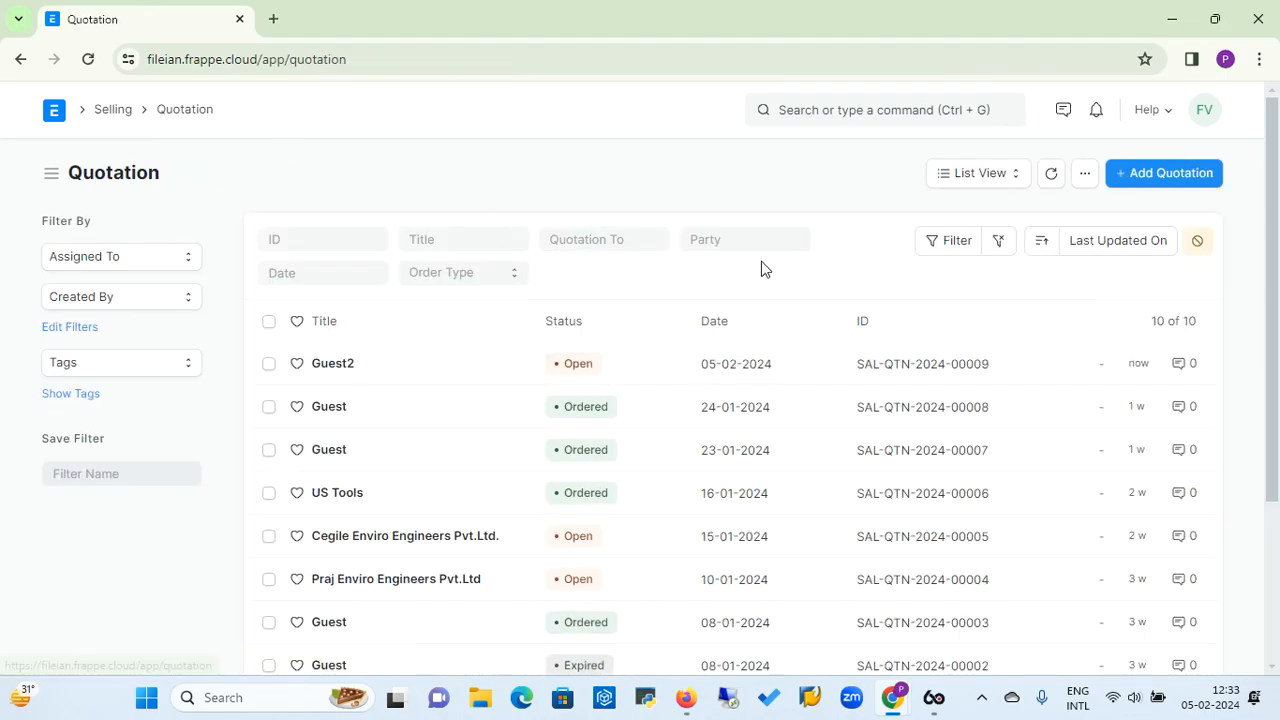
click(338, 366)
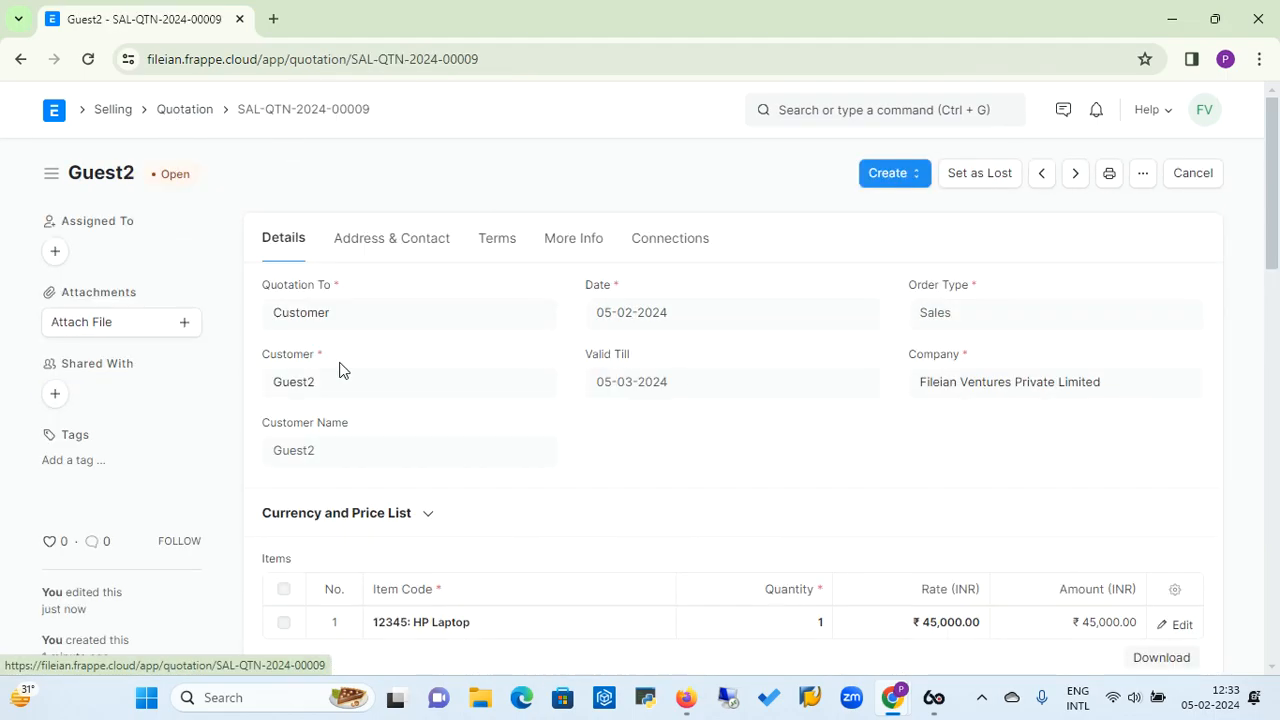
Step: Examine the quotation's email form, search the recipients for "gu", and close the form without sending
click(1146, 180)
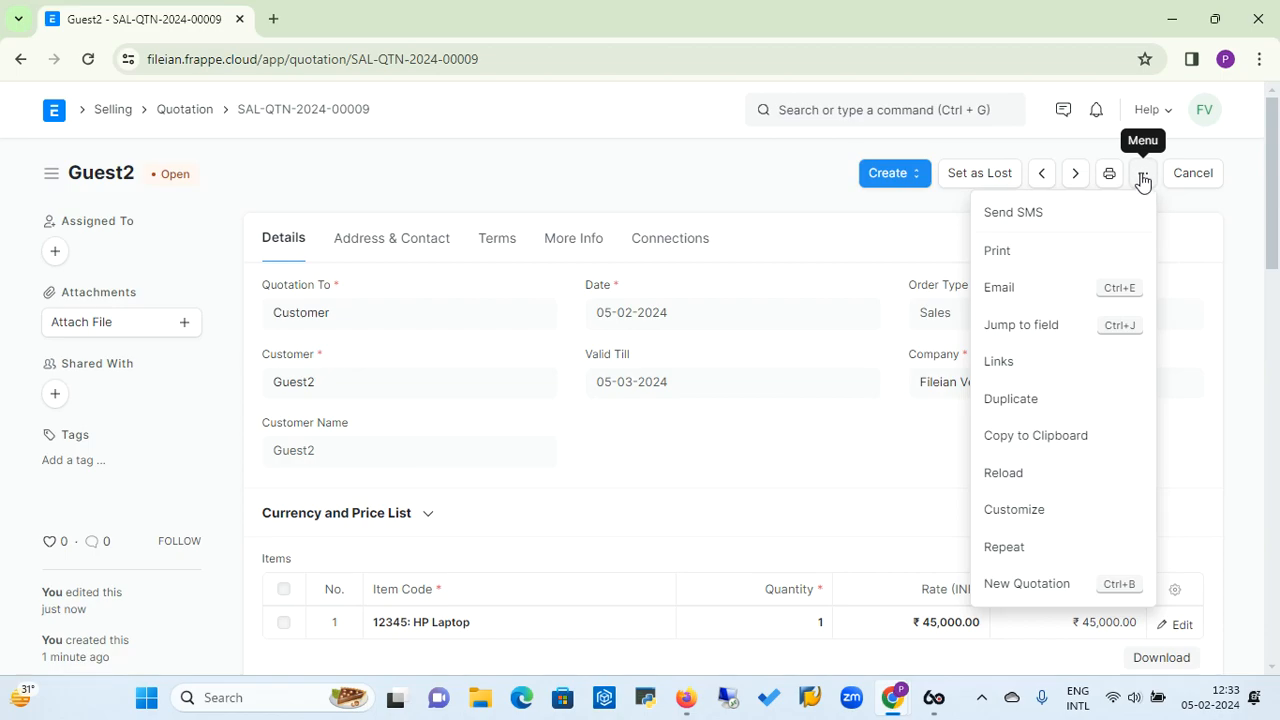
click(1002, 293)
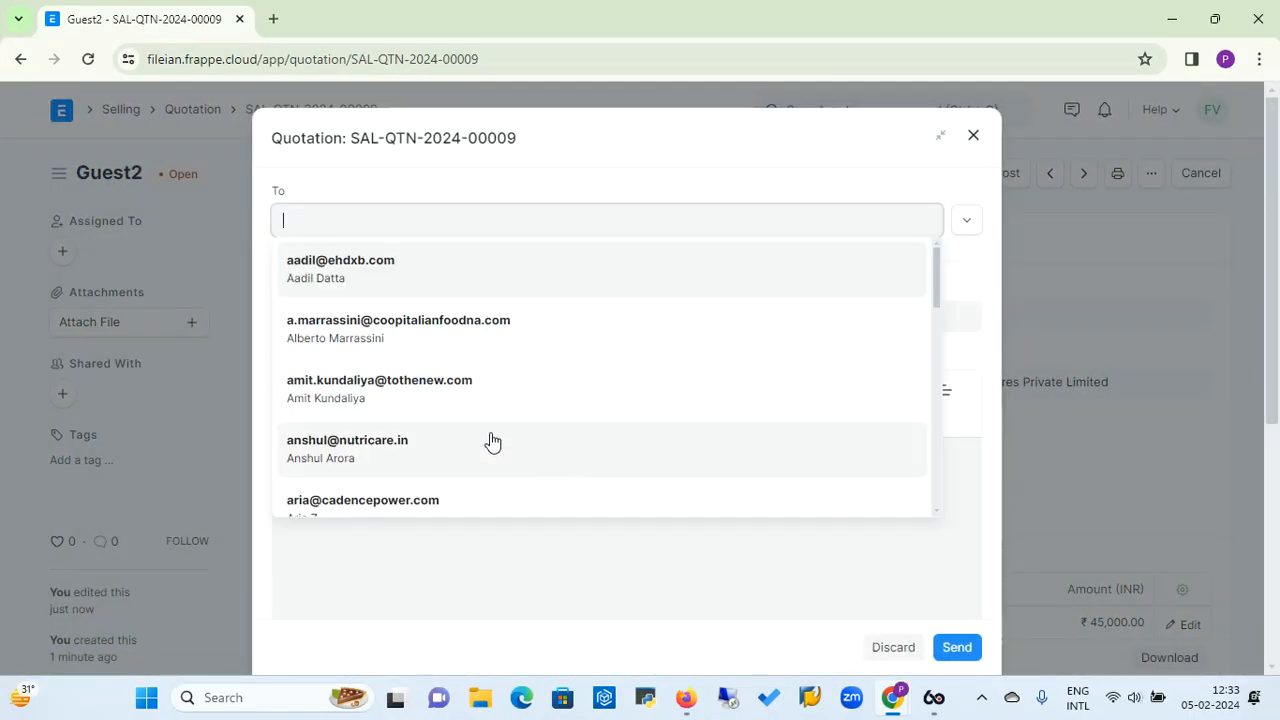
text(gu)
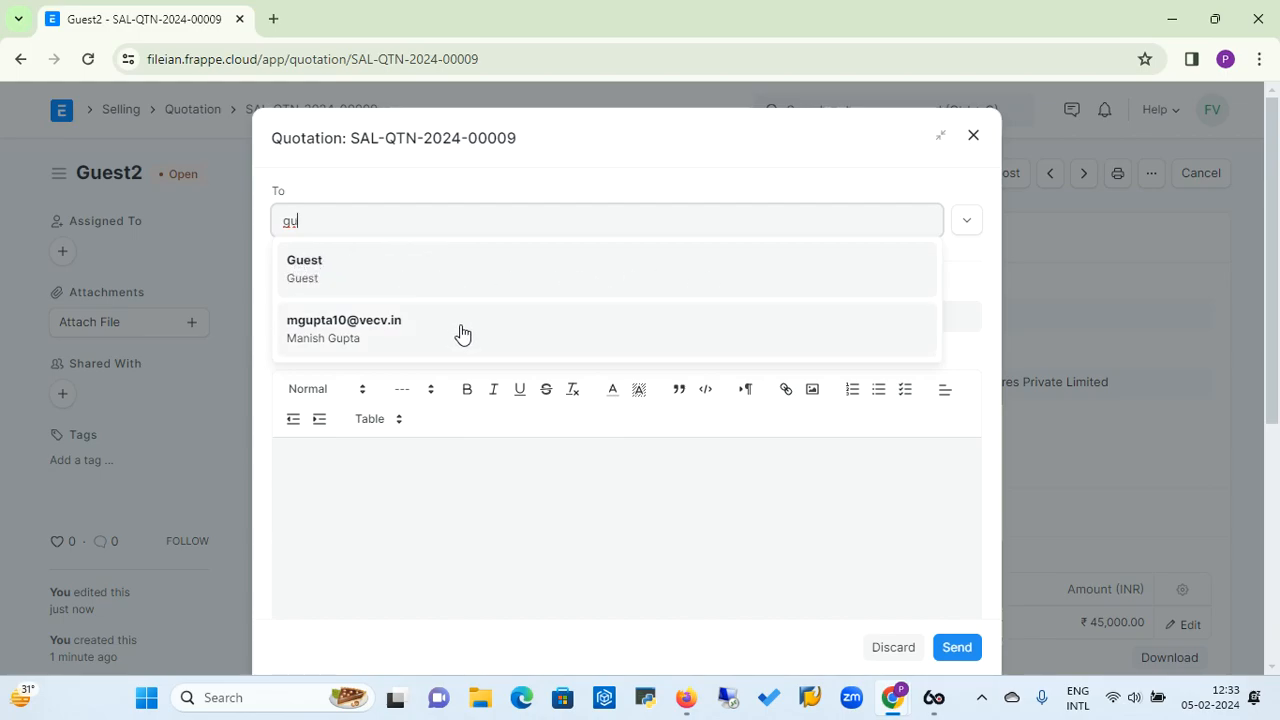
click(971, 147)
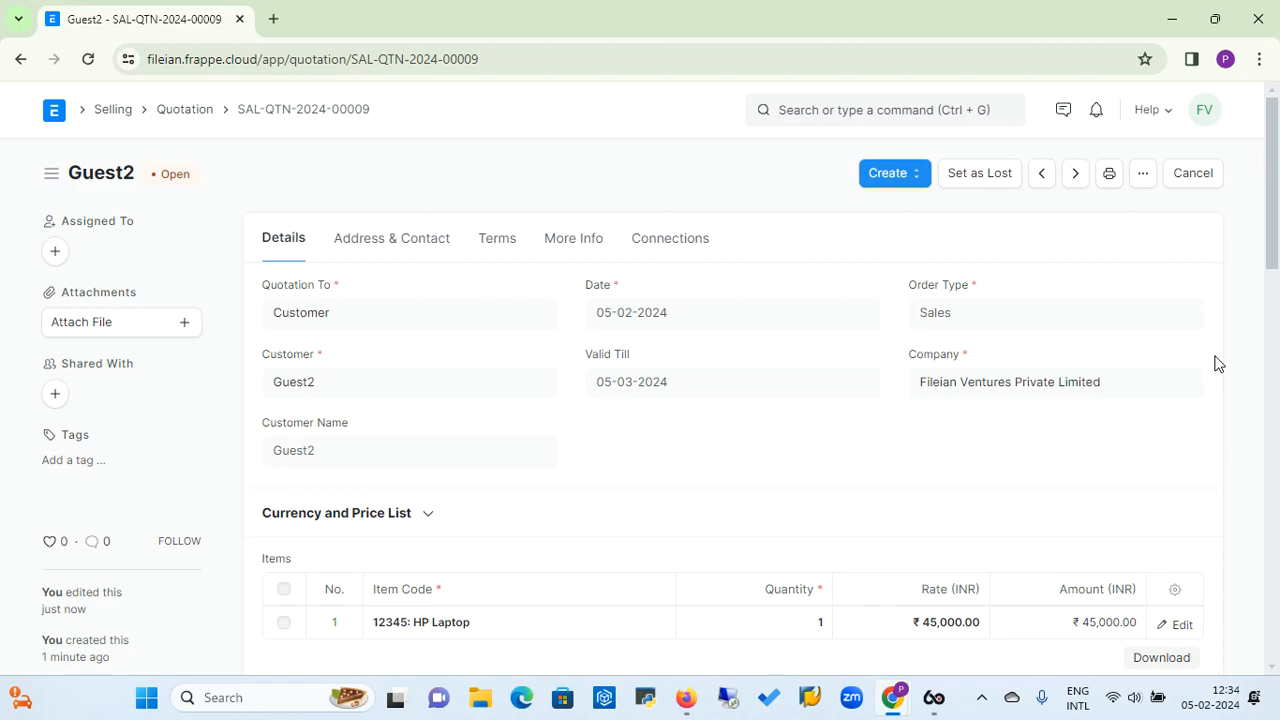
Step: Try out the Set as Lost form with the lost reason Cost Difference, check the competitor choices, and close it without declaring the quotation lost
click(985, 178)
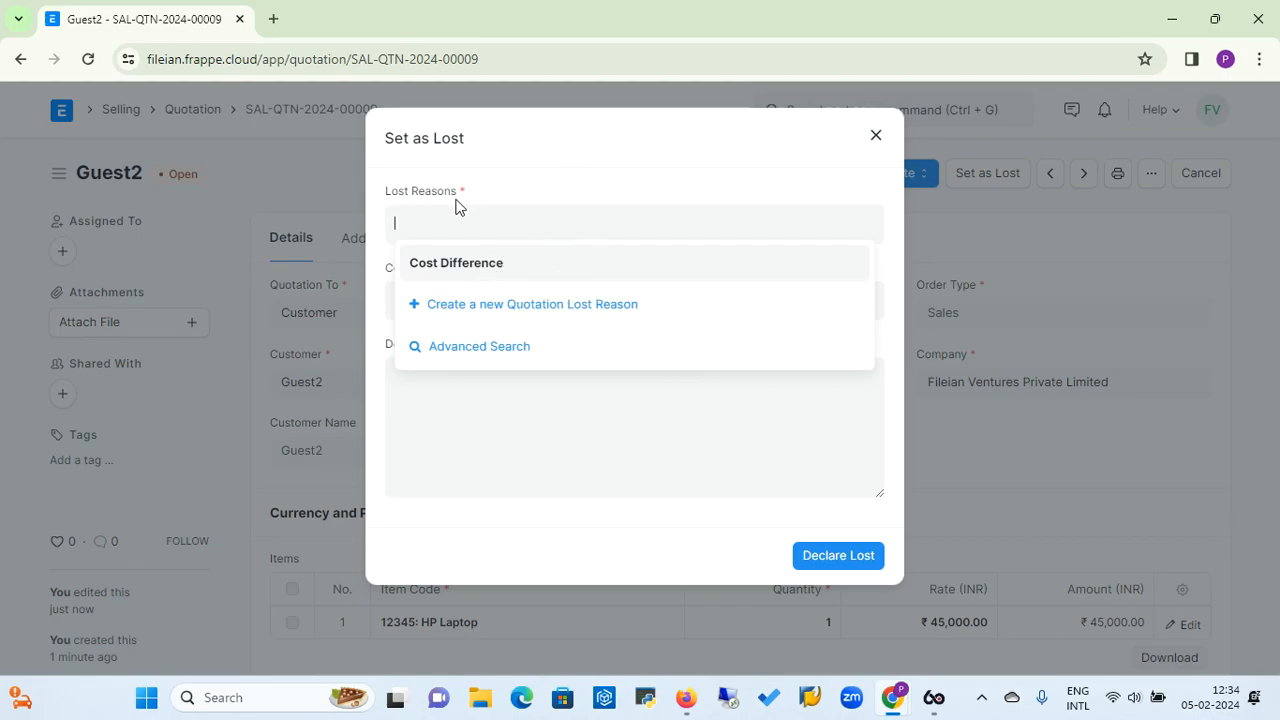
click(455, 264)
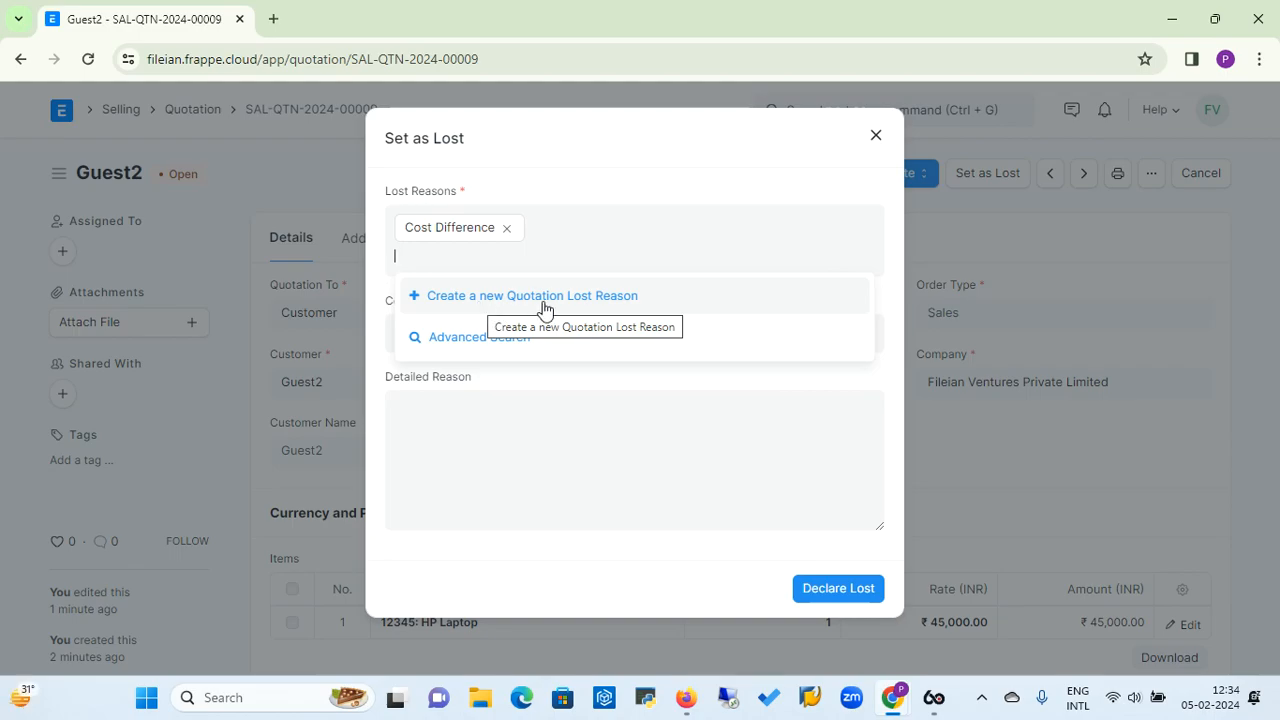
click(654, 491)
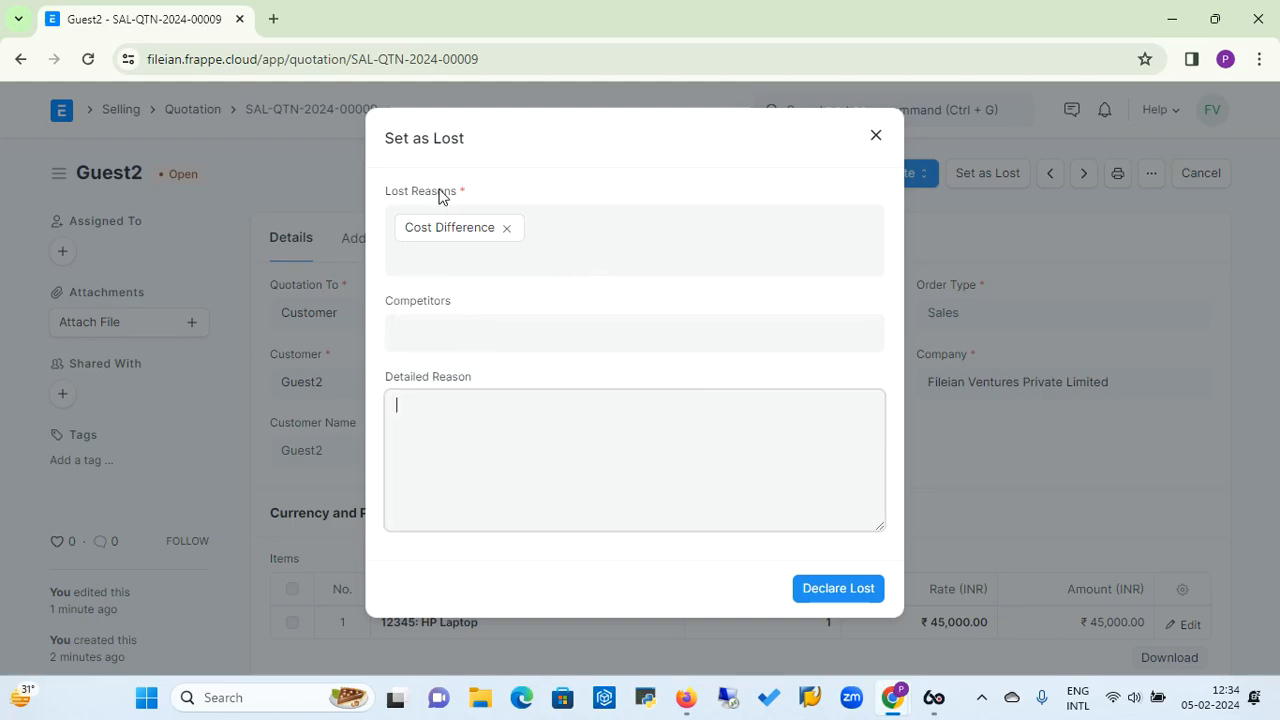
click(468, 326)
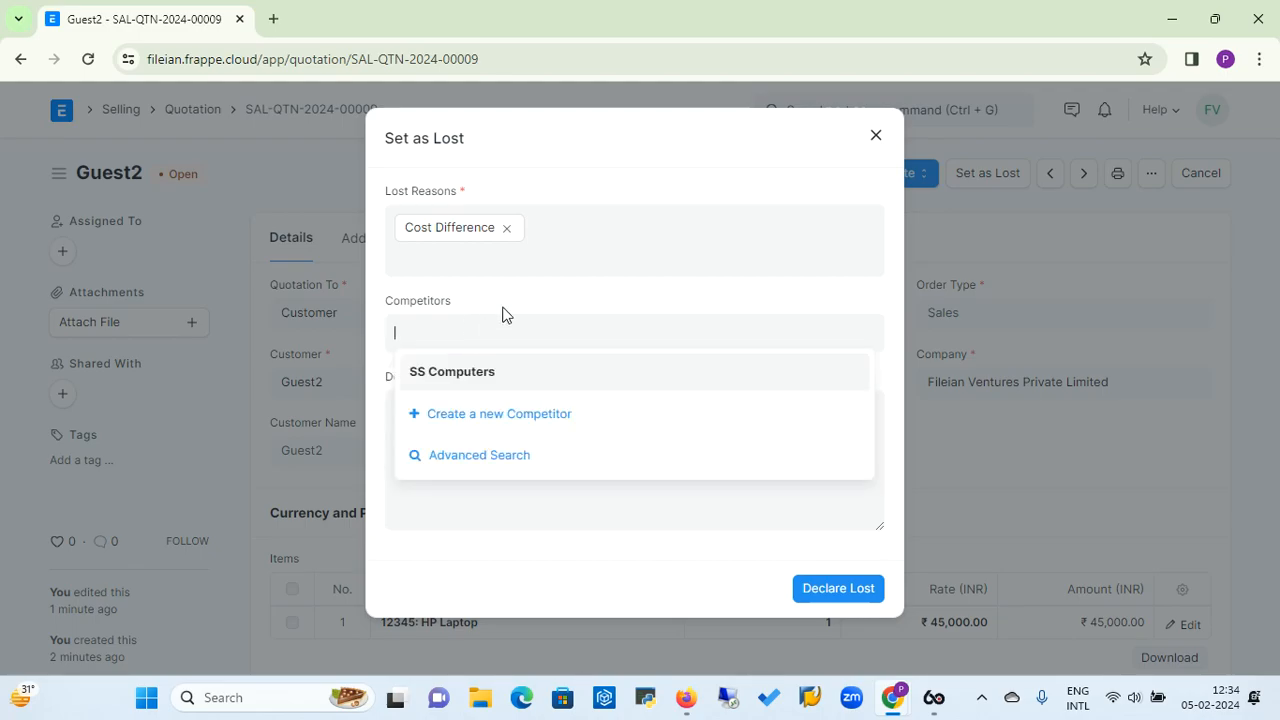
click(508, 304)
click(431, 434)
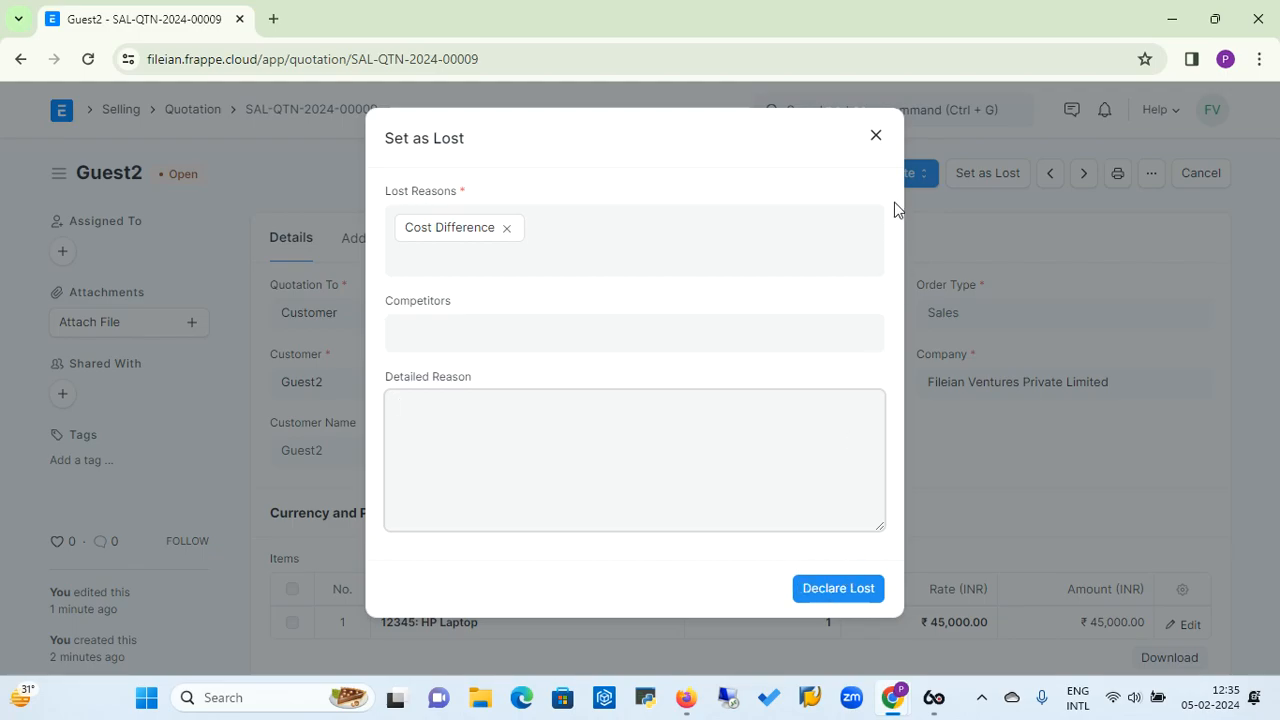
click(876, 134)
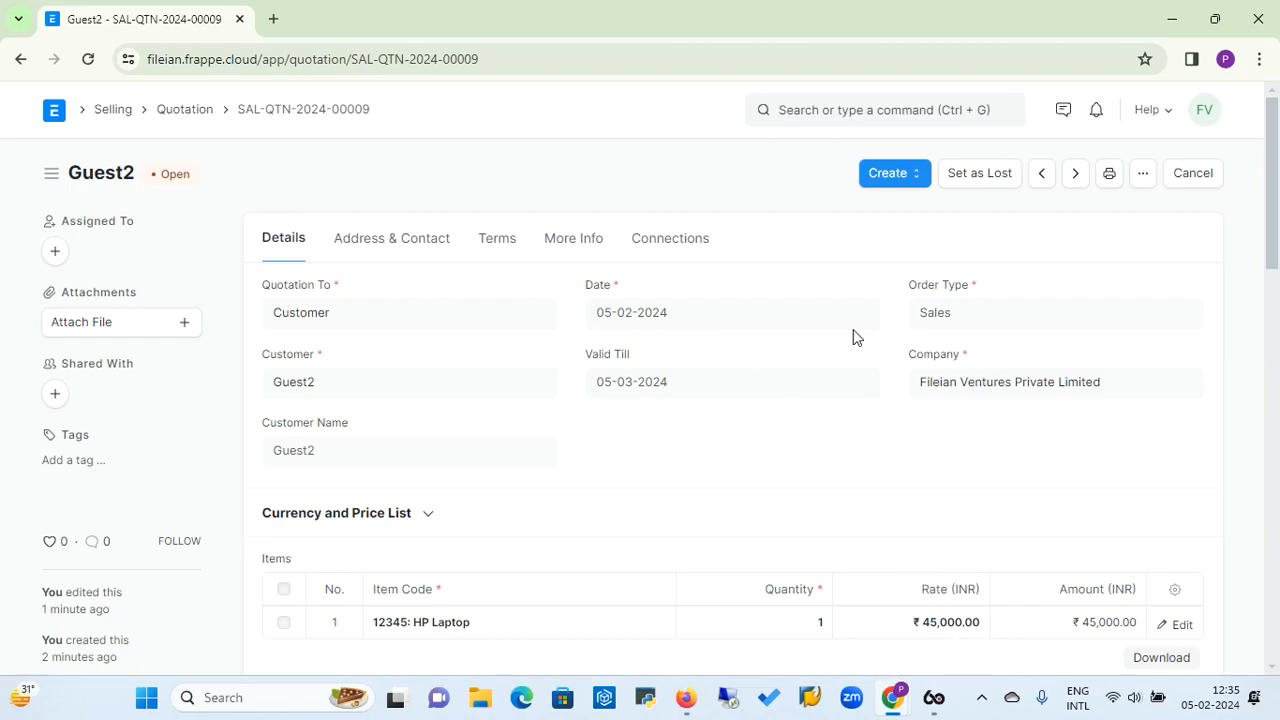
Step: Check which documents can be created from the Guest2 quotation, reopening it from the quotation list
click(916, 185)
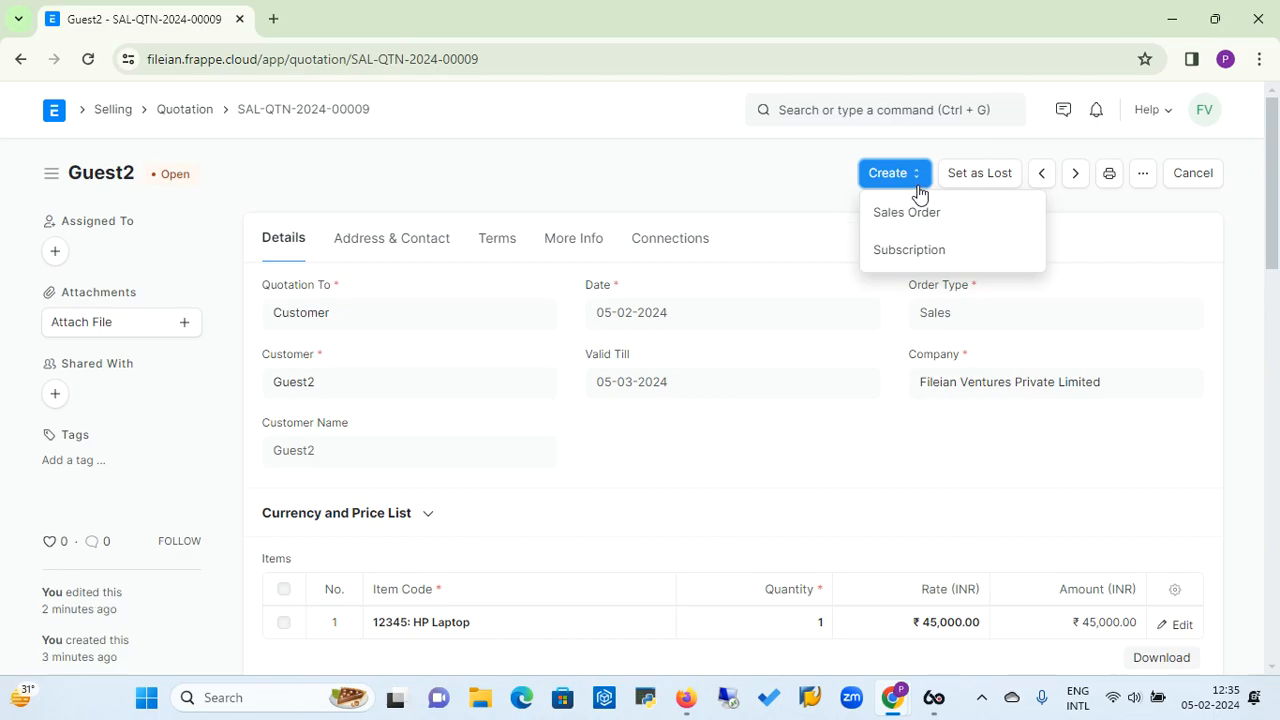
click(190, 112)
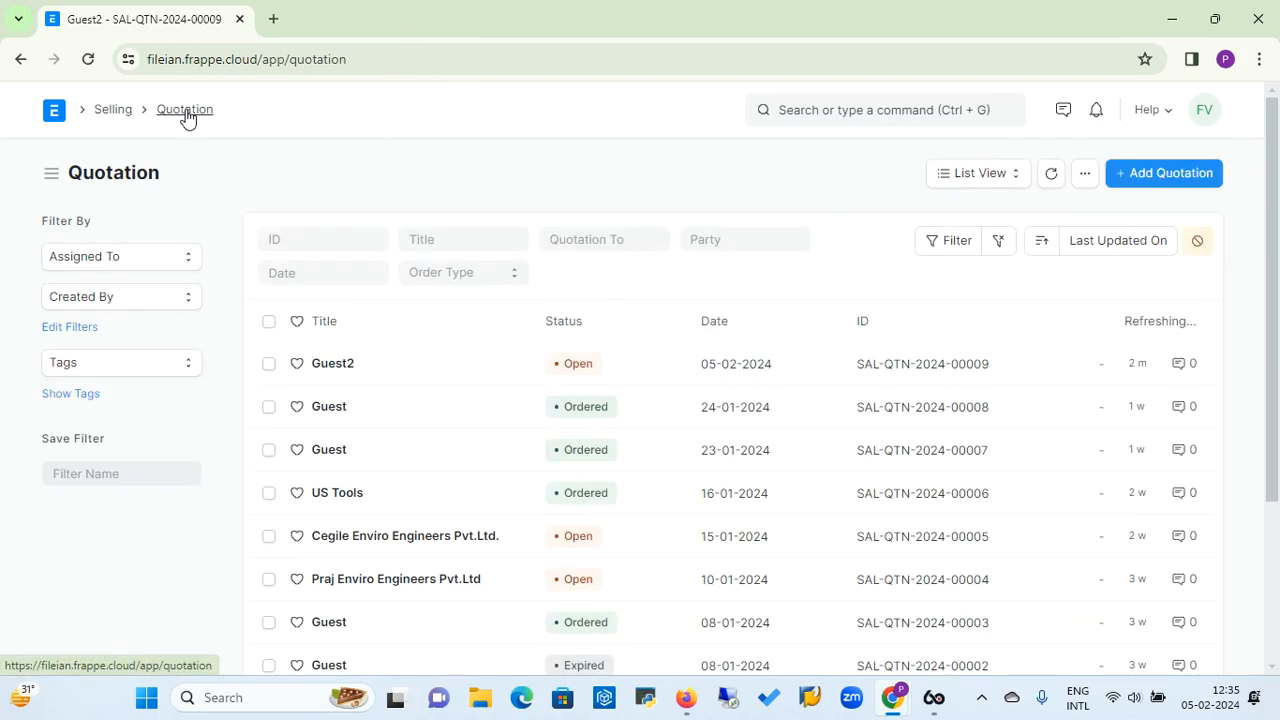
click(338, 366)
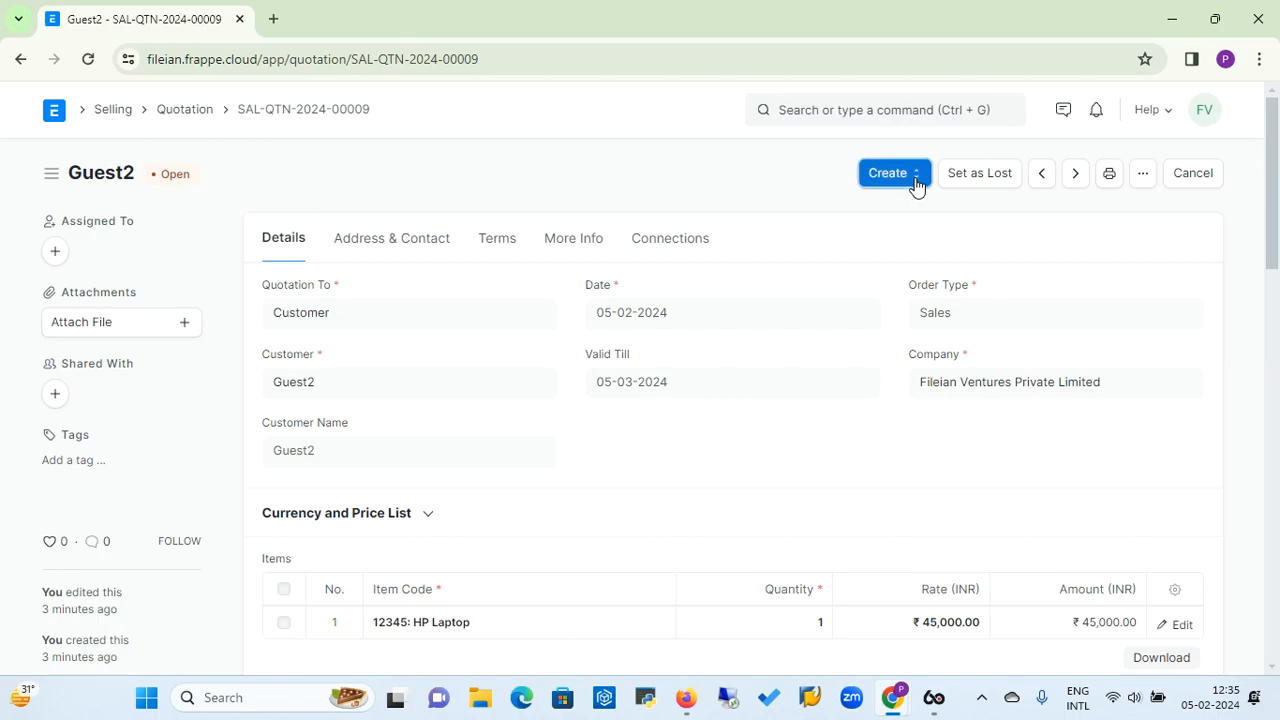
click(887, 177)
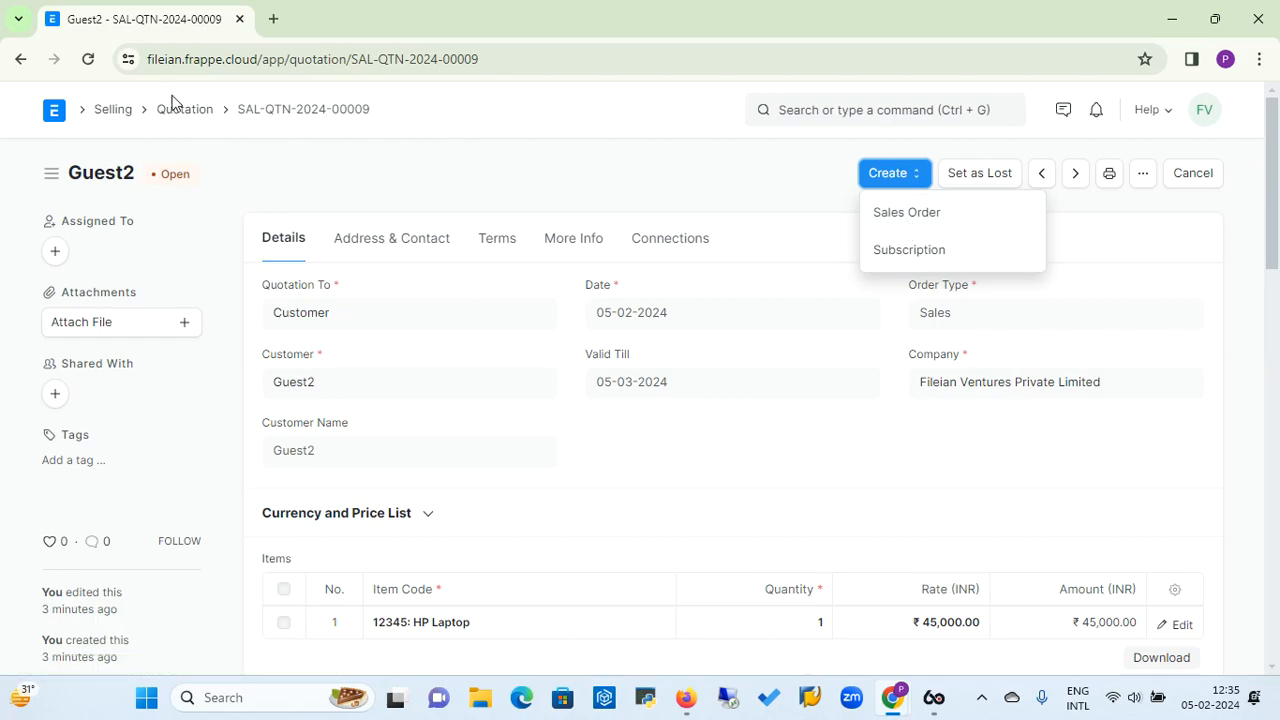
Step: Start a new sales order from the Selling module and set its customer to Guest2
click(113, 110)
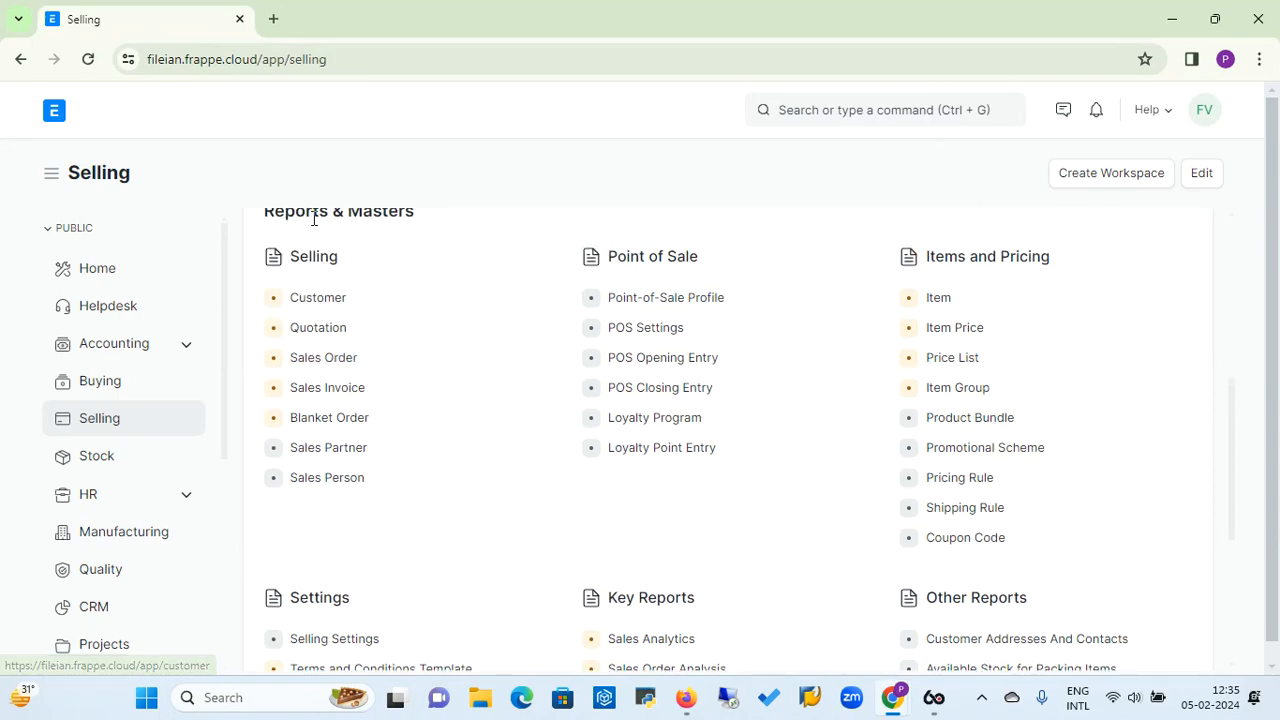
click(330, 362)
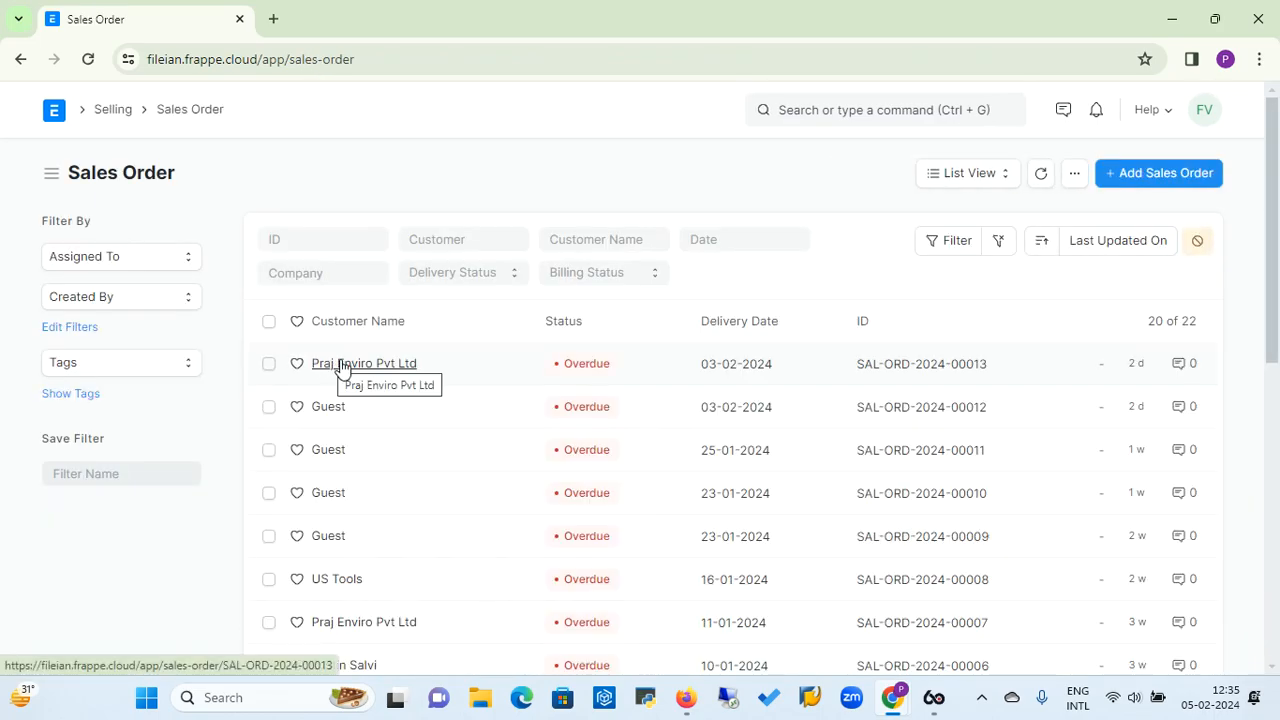
click(1158, 179)
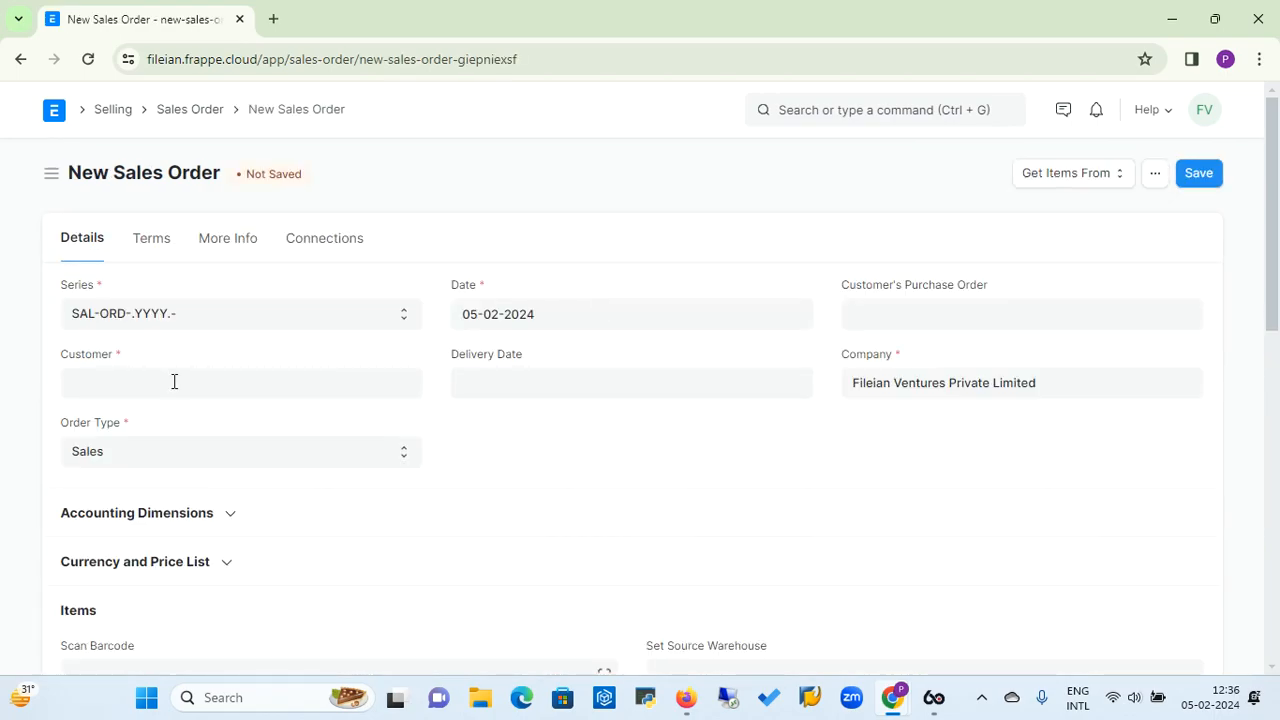
click(159, 384)
text(guest)
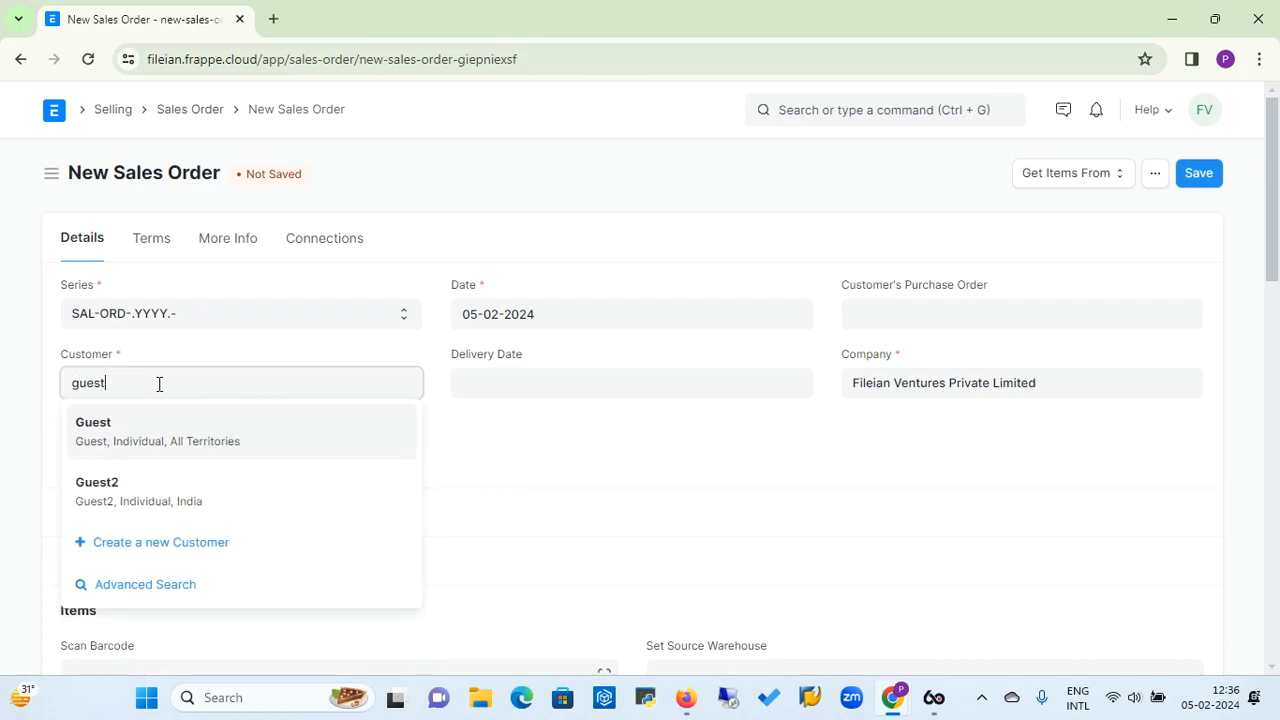
click(103, 490)
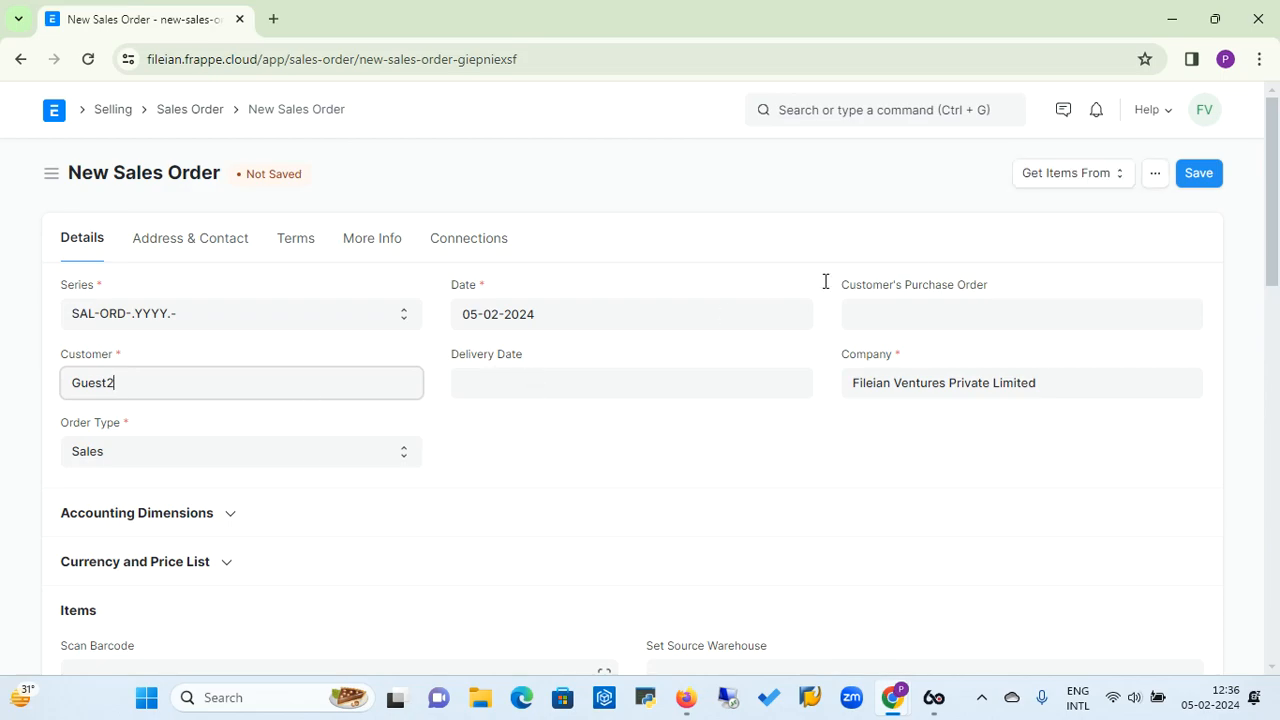
Step: Fetch the sales order's items from the Guest2 quotation SAL-QTN-2024-00009
click(1118, 188)
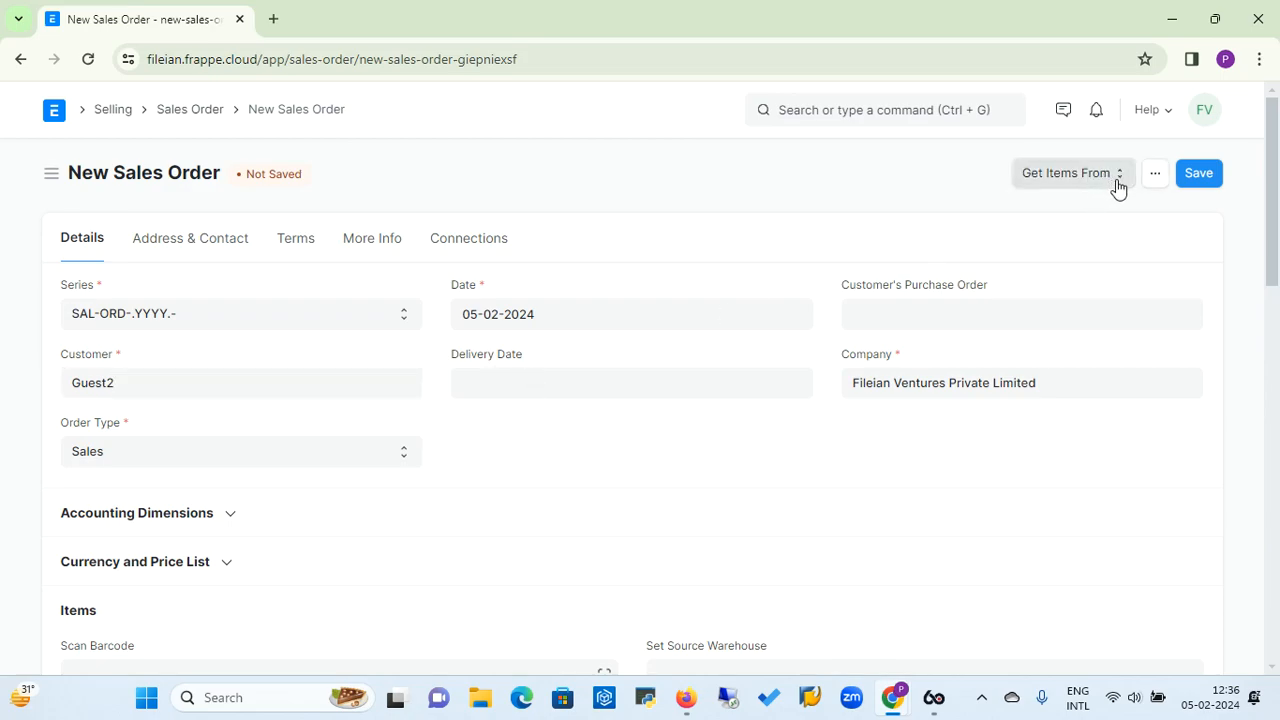
click(1118, 188)
click(1118, 188)
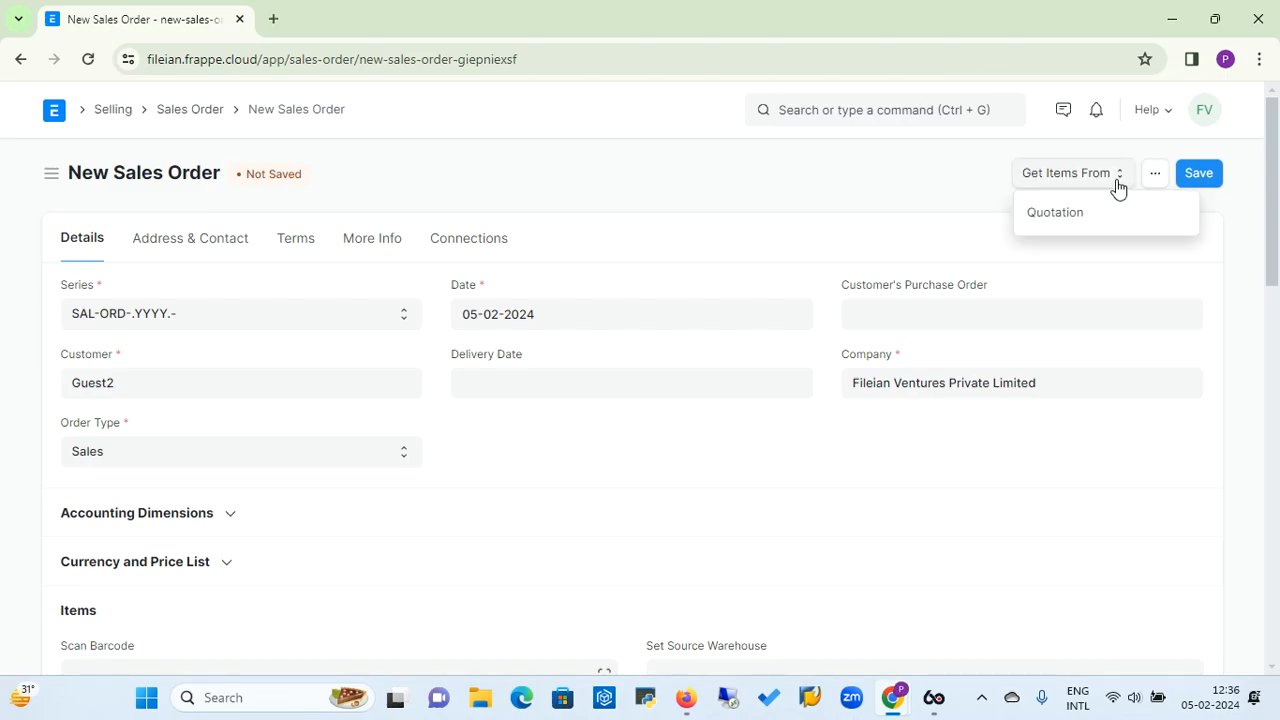
click(1053, 214)
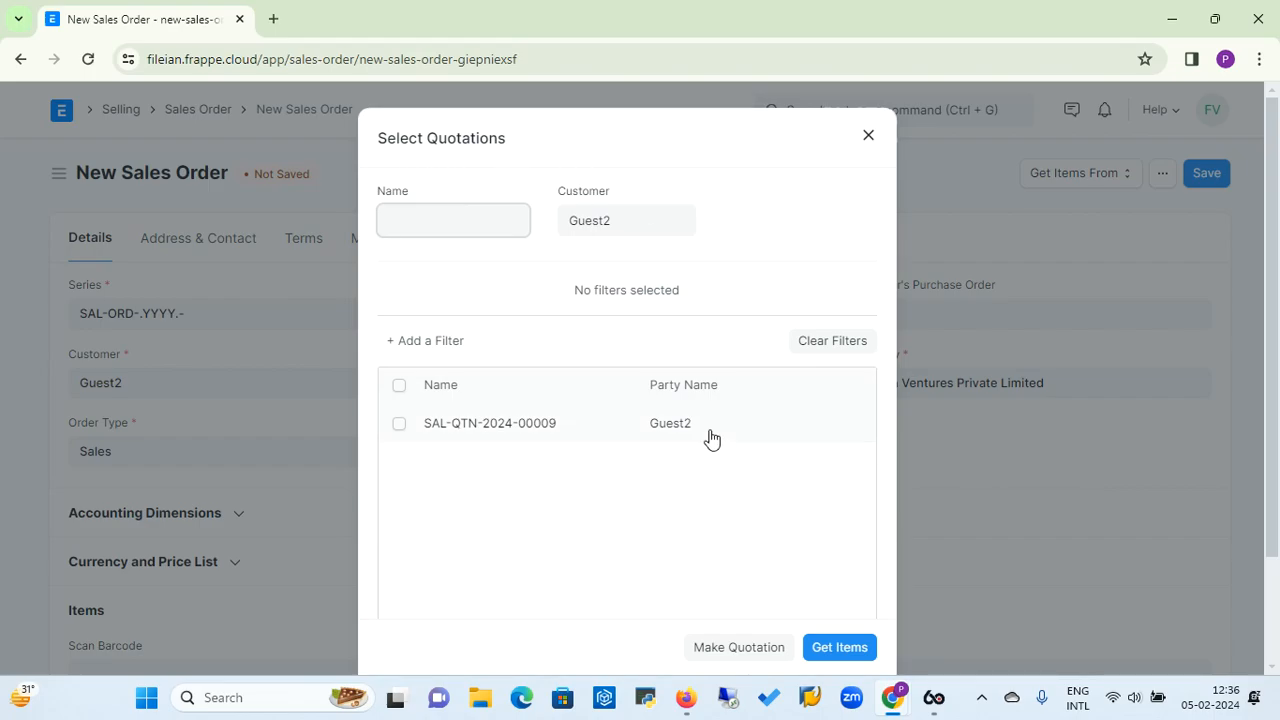
click(399, 426)
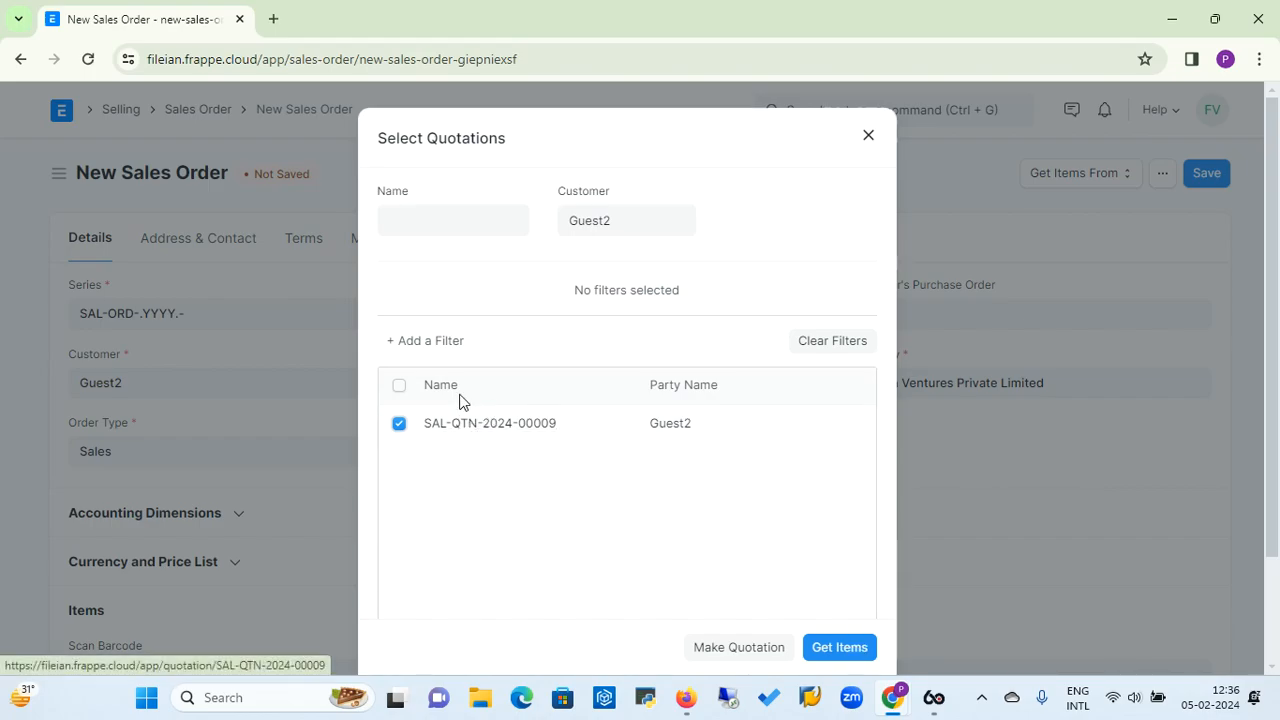
click(838, 648)
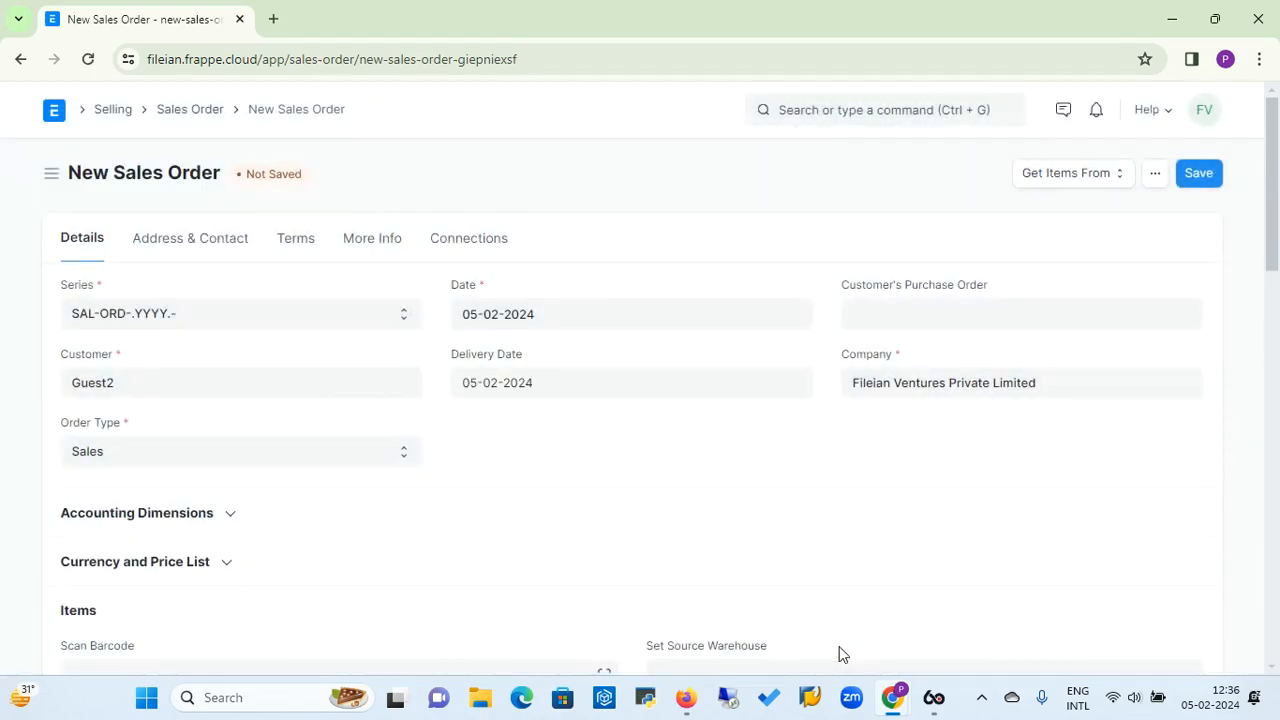
Step: Review the sales order's header details and items table, and try to save the order
drag(1272, 258, 1272, 346)
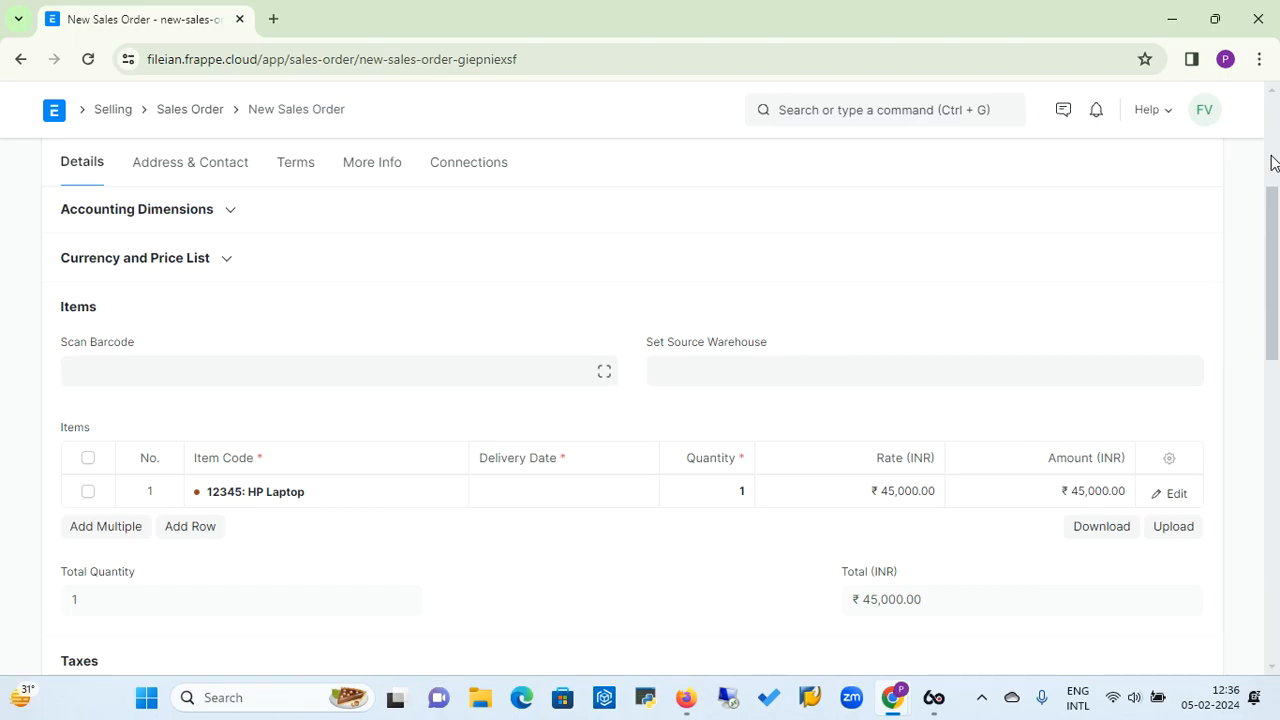
scroll(1271, 163, up, 3)
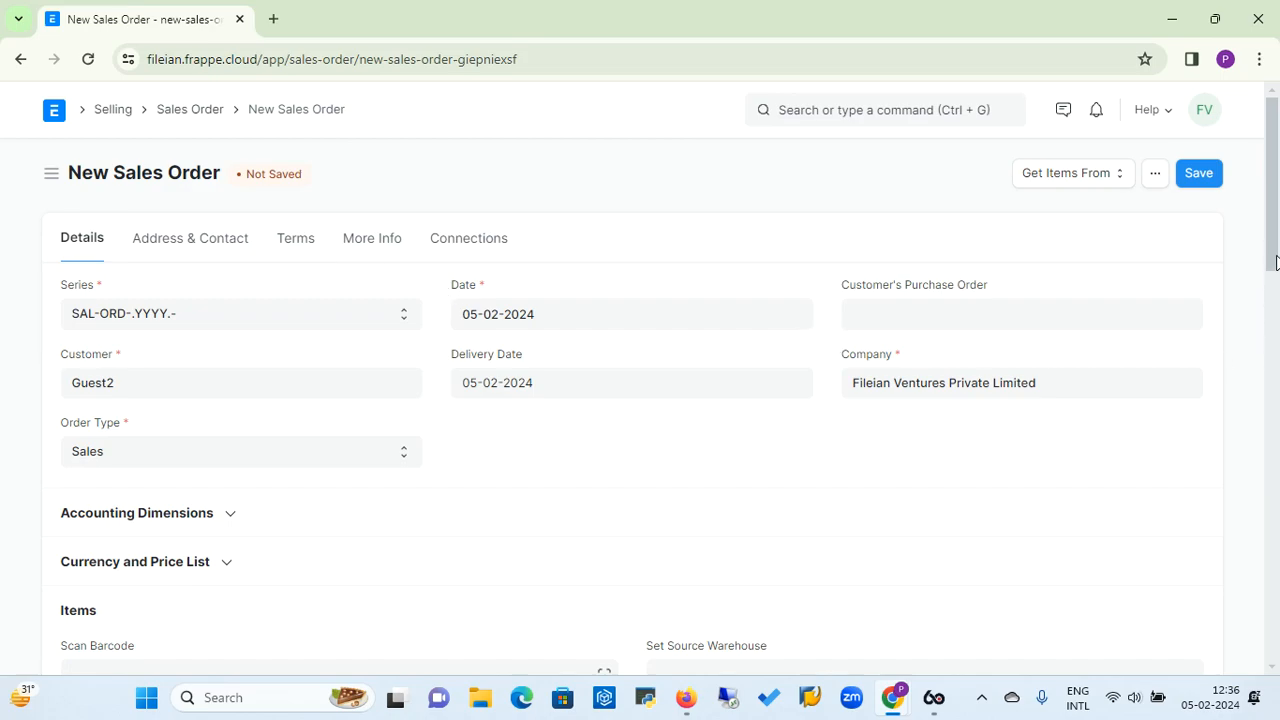
drag(1275, 262, 1275, 283)
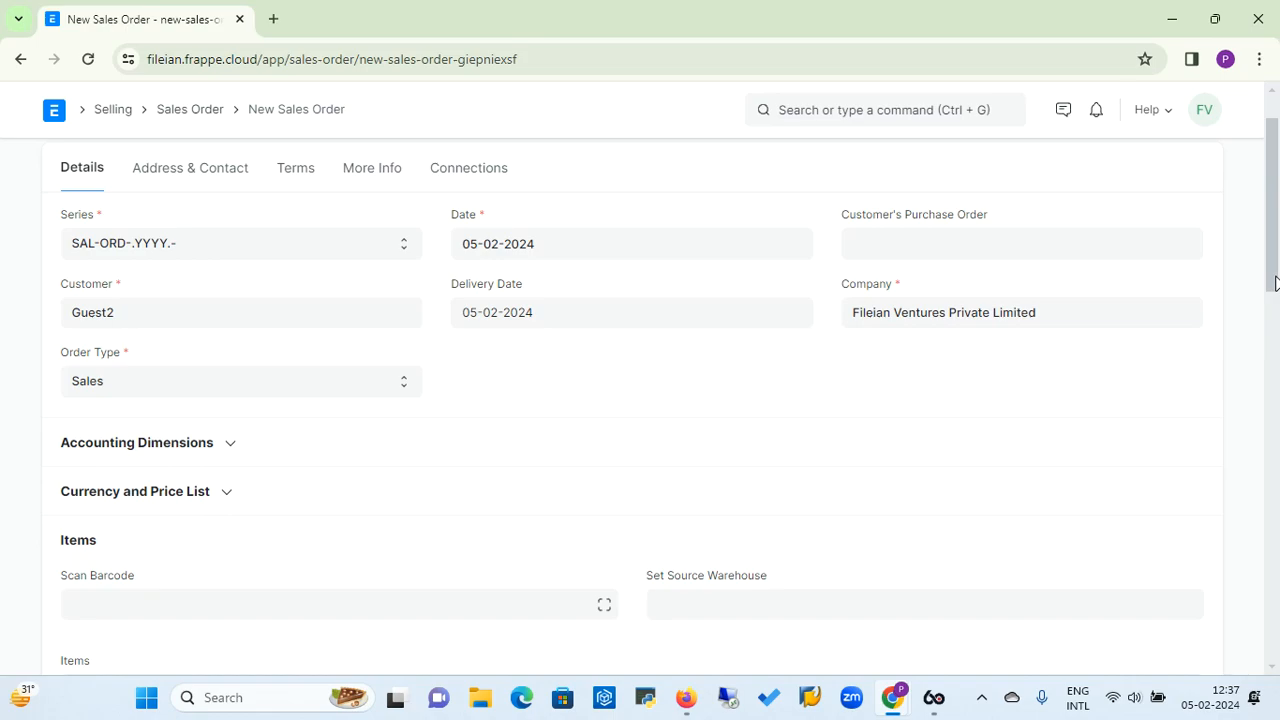
drag(1275, 283, 1250, 355)
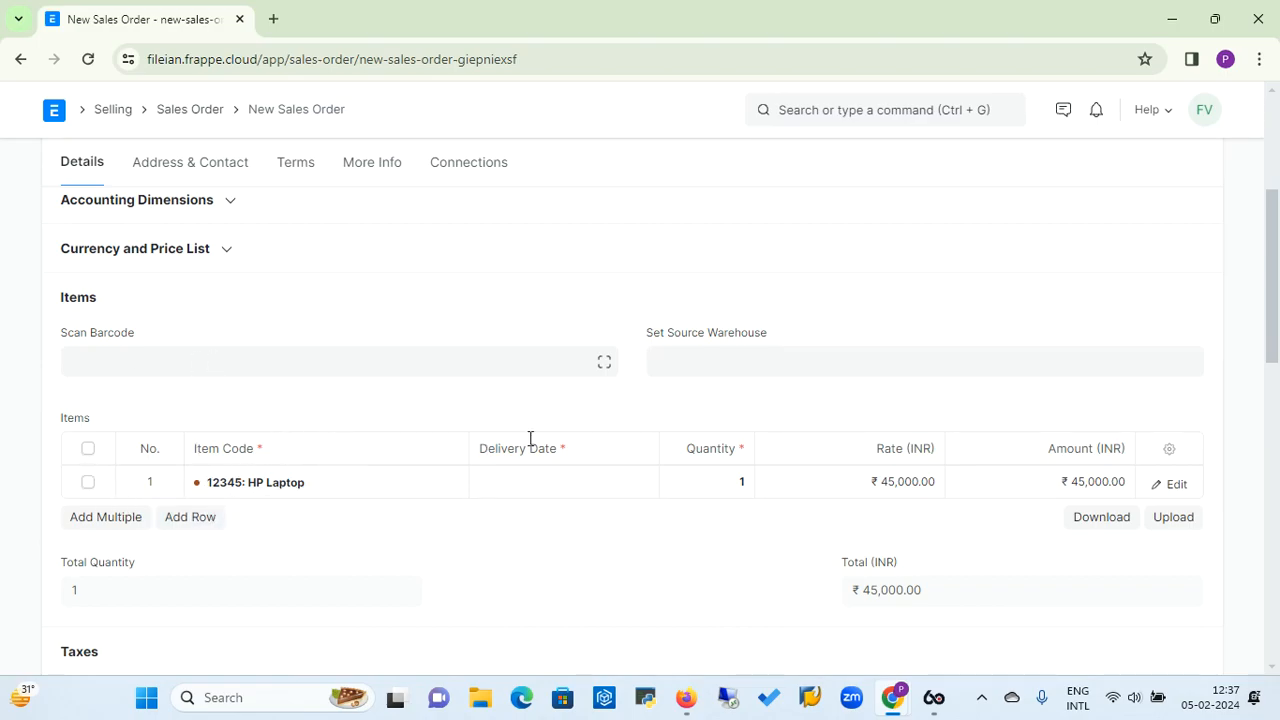
click(1274, 152)
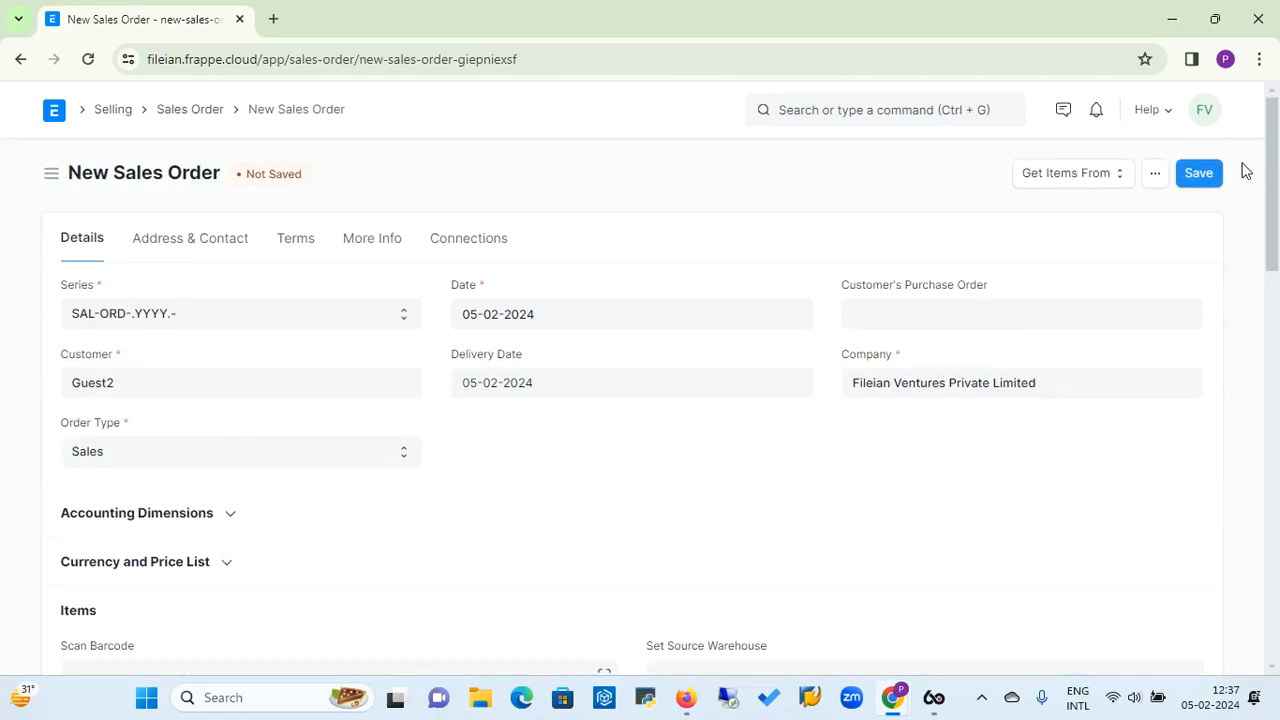
click(1199, 174)
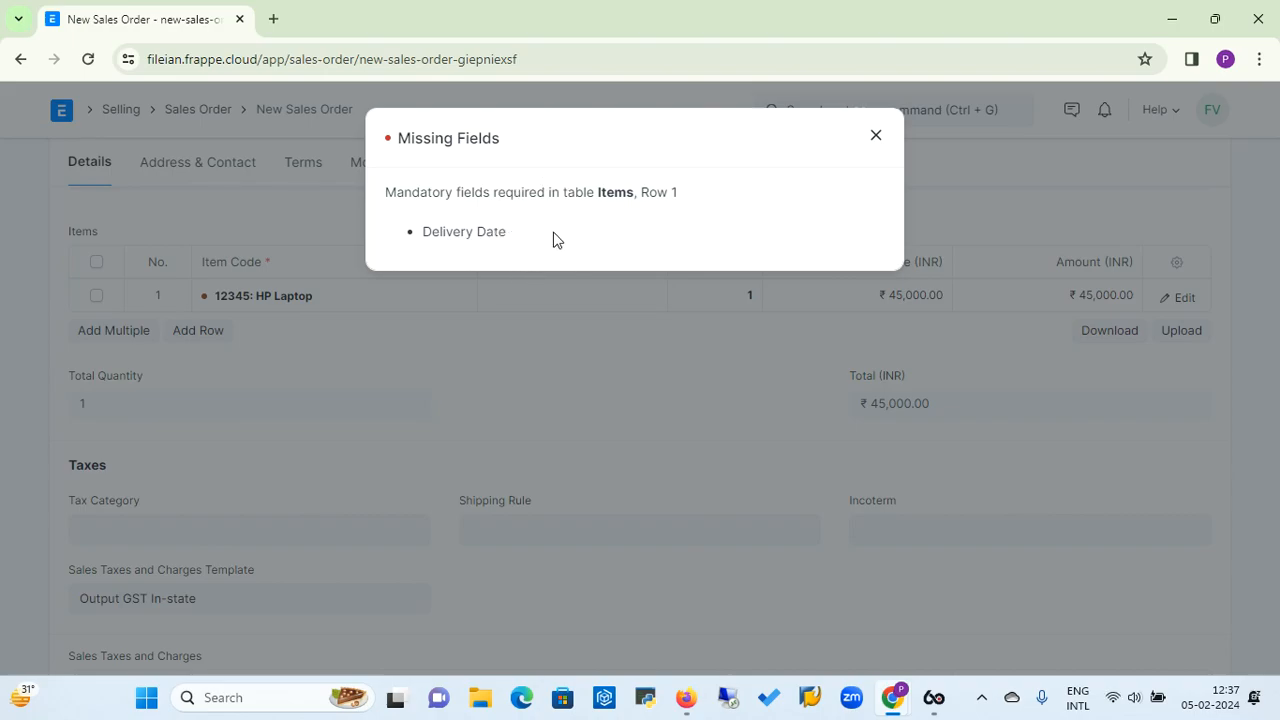
click(875, 136)
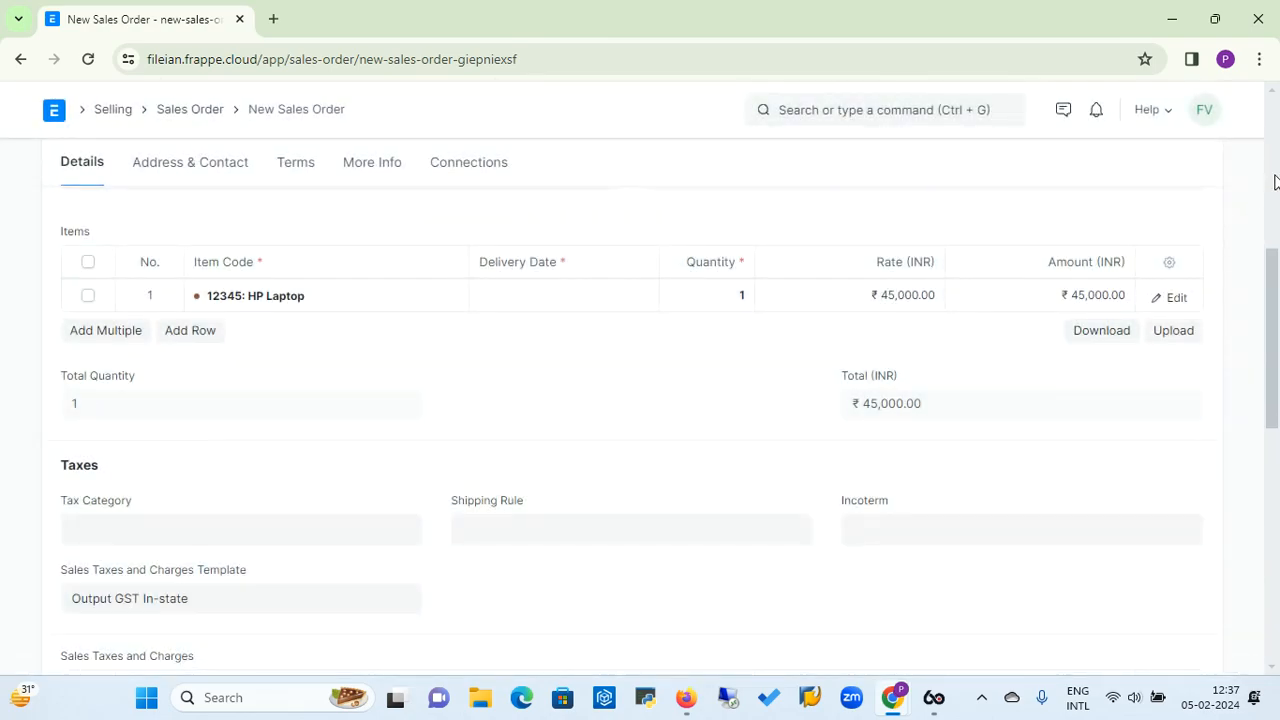
Step: Set the delivery date of the HP Laptop row in the sales order's items table to 05-02-2024
scroll(1276, 165, up, 5)
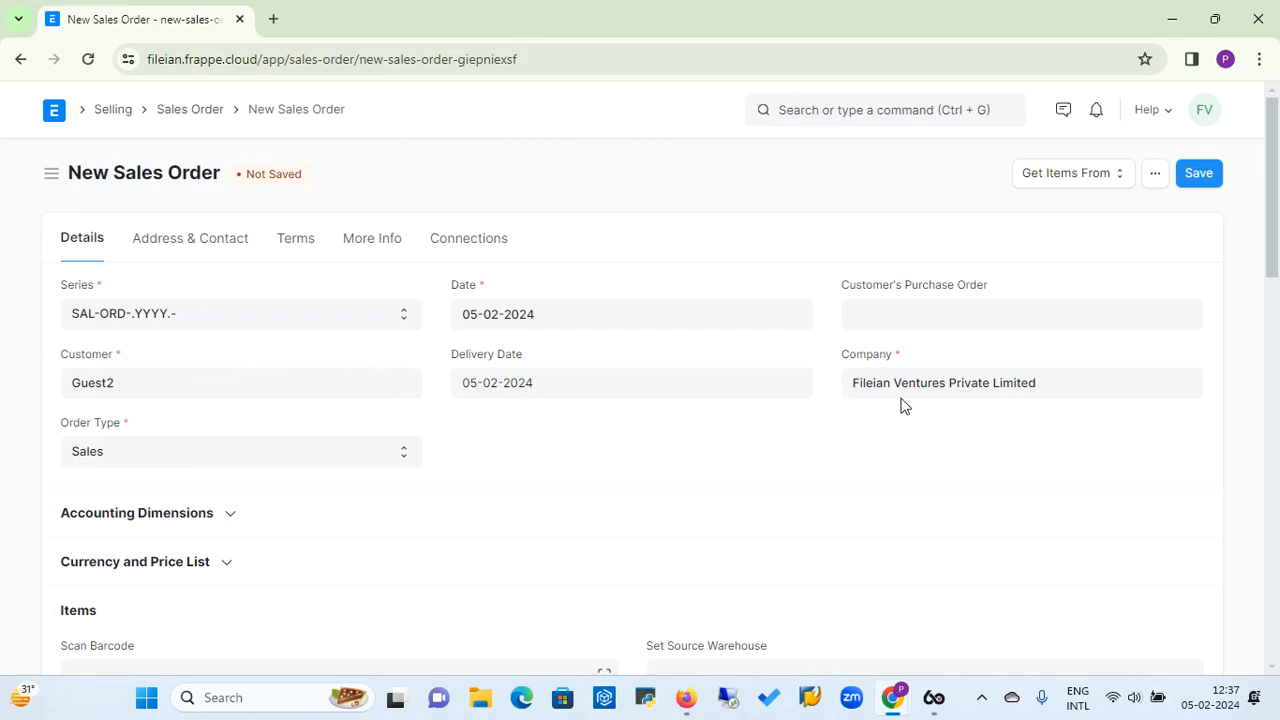
drag(1275, 240, 1277, 345)
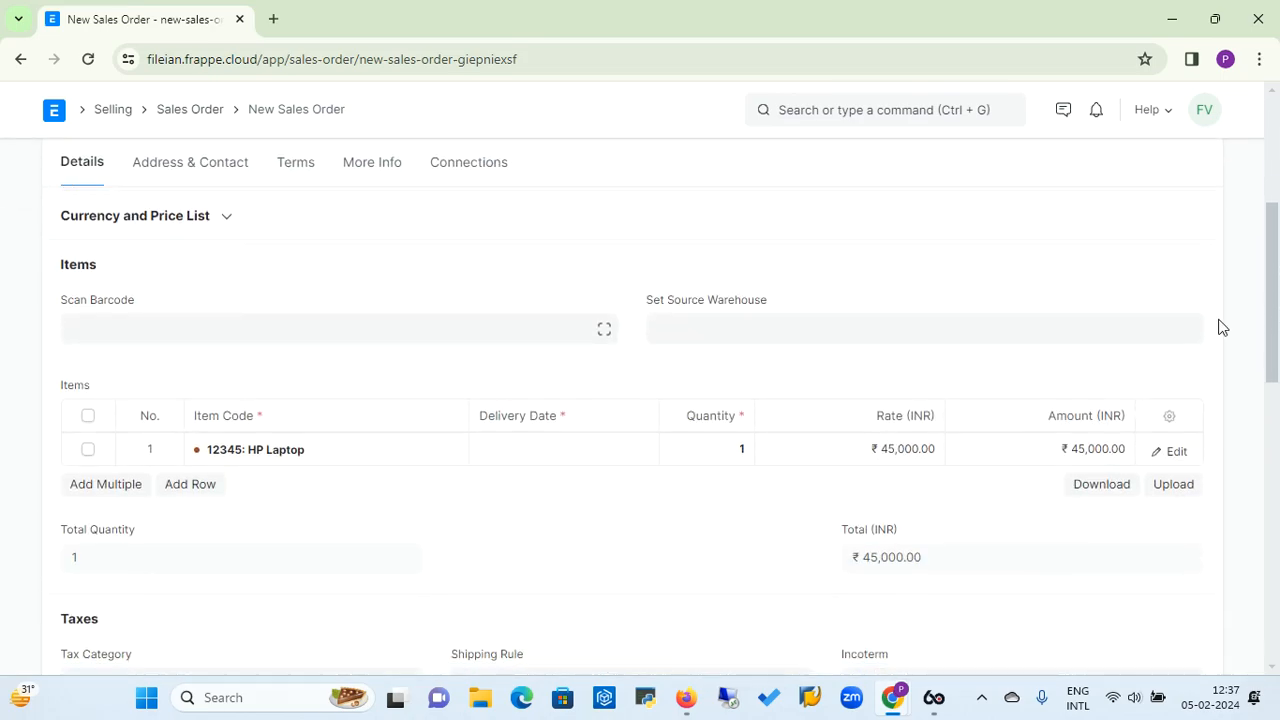
click(546, 452)
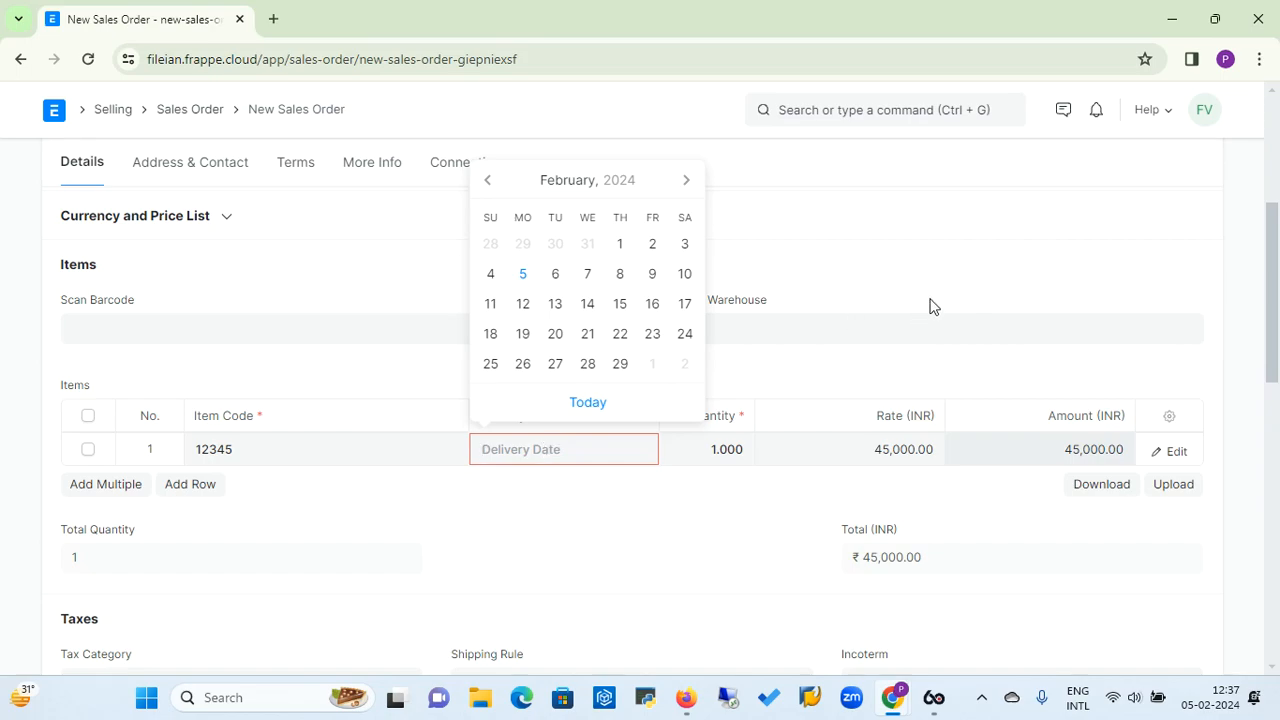
click(994, 243)
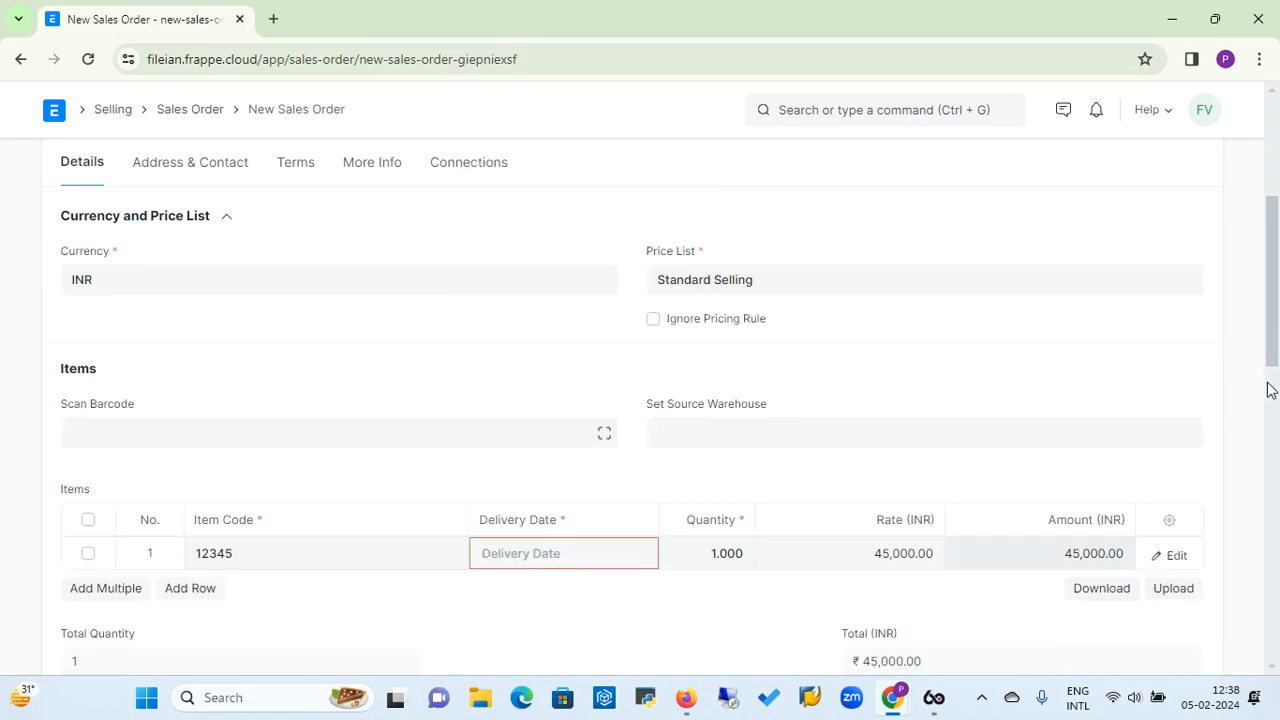
mouse_move(1275, 352)
mouse_down()
mouse_move(1275, 255)
mouse_move(1273, 371)
mouse_up()
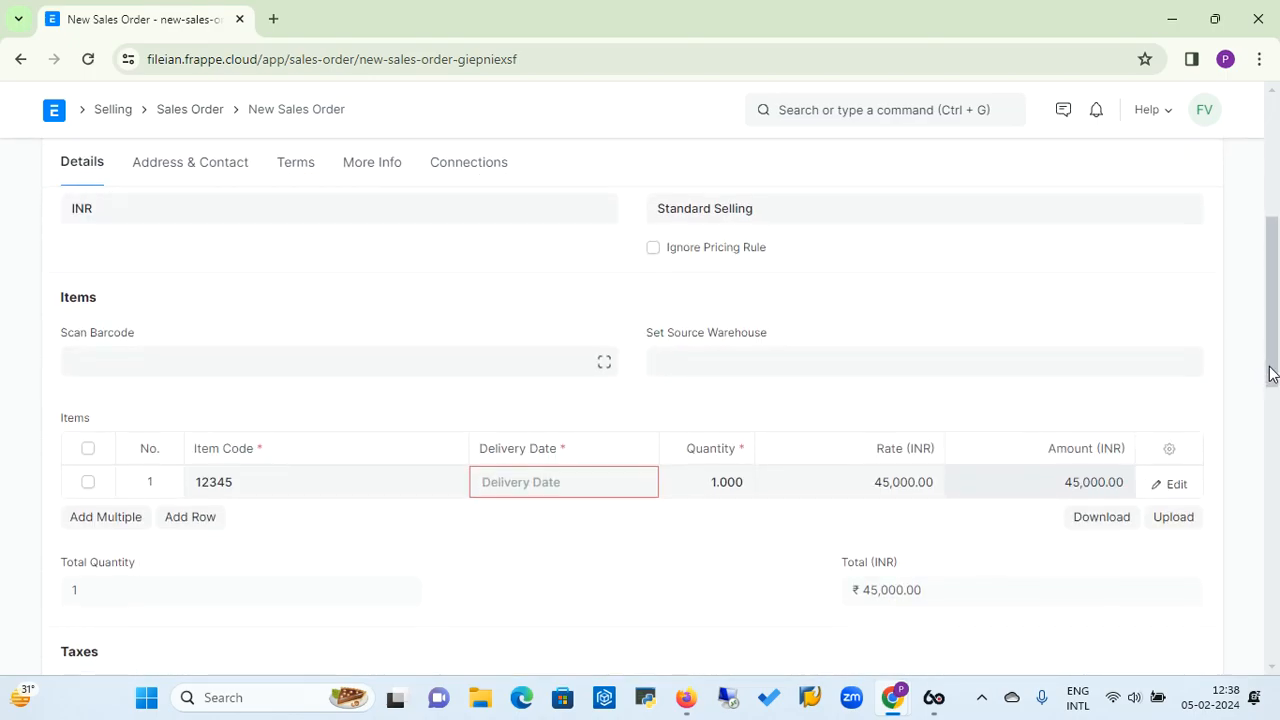
click(494, 481)
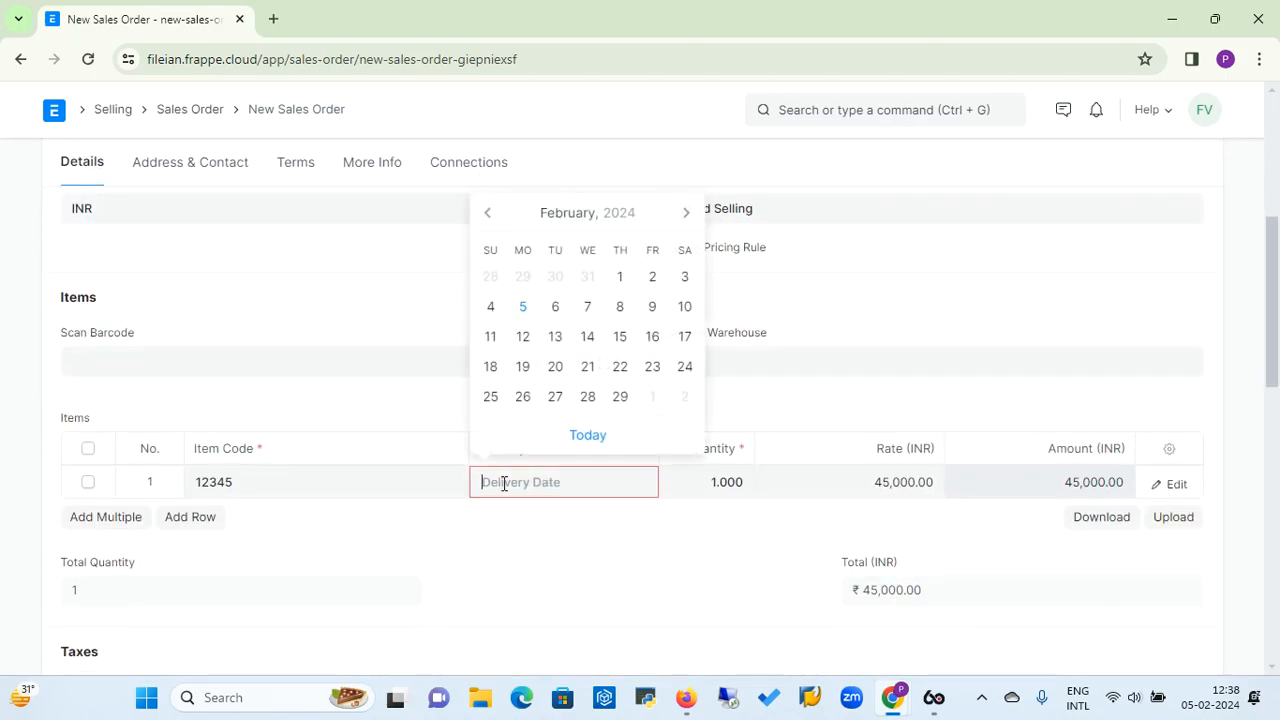
click(528, 317)
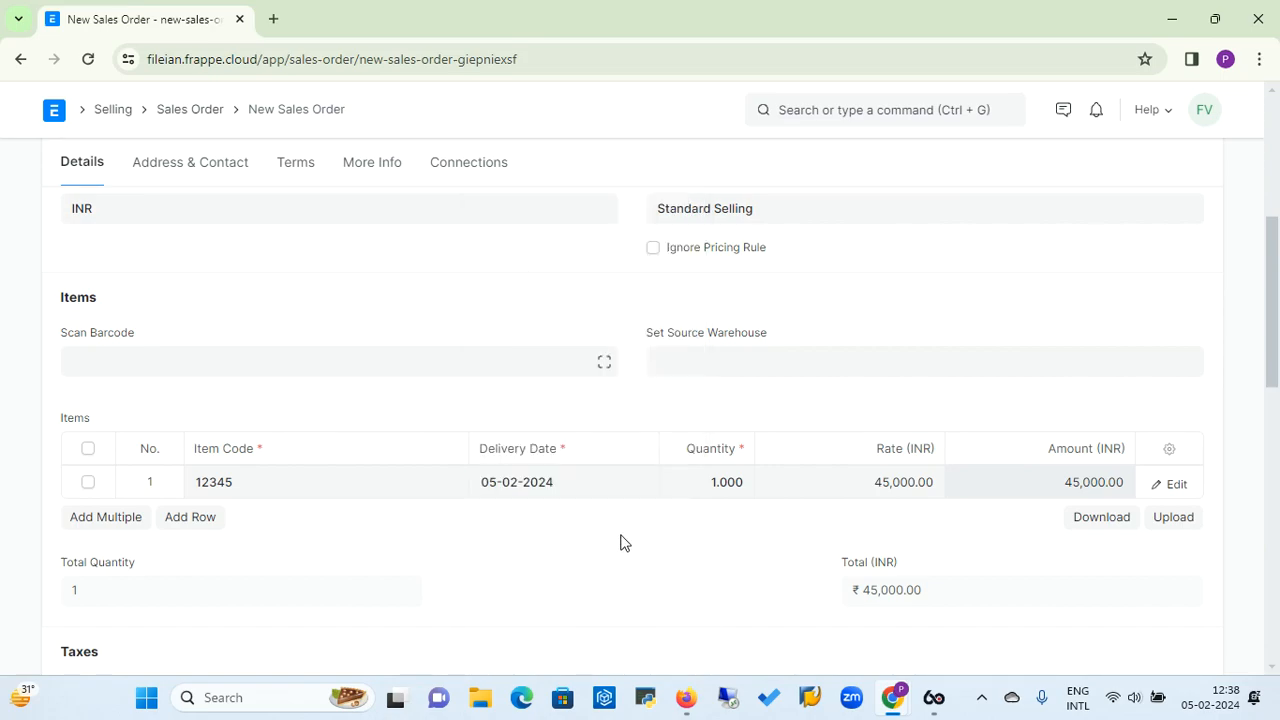
Step: Save the Guest2 sales order and submit it permanently
click(1272, 140)
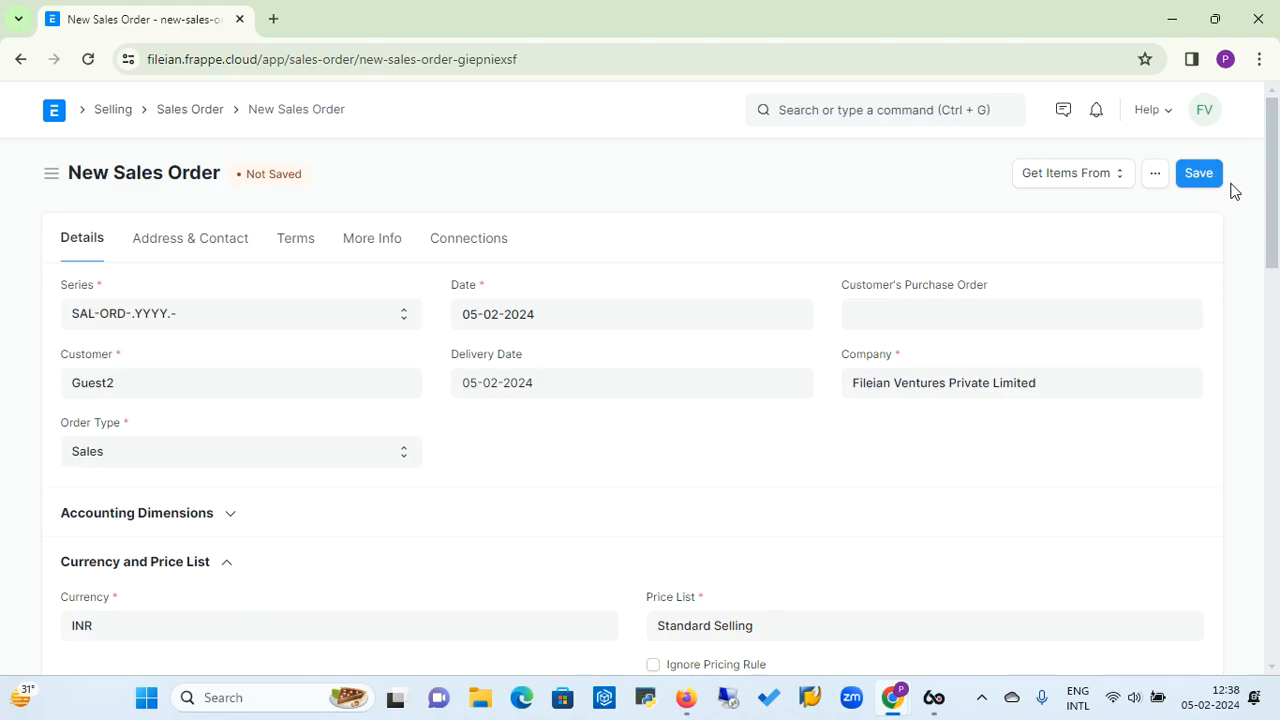
click(1203, 174)
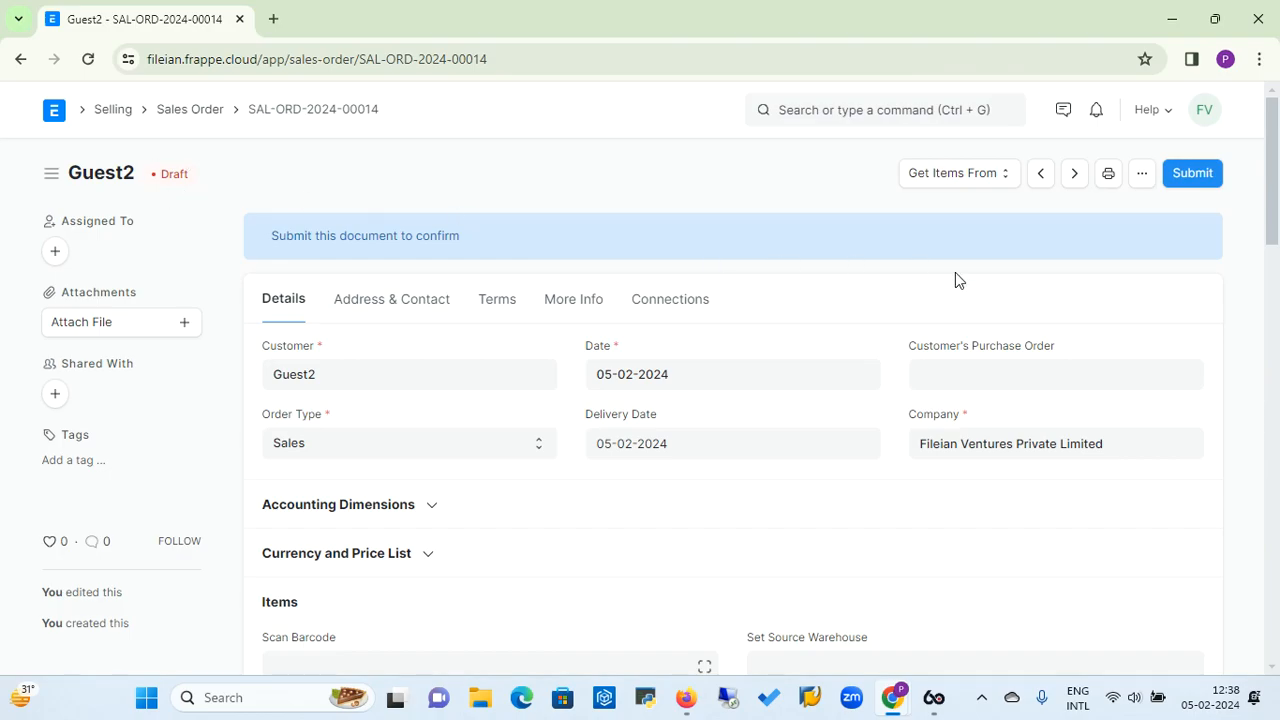
click(1196, 176)
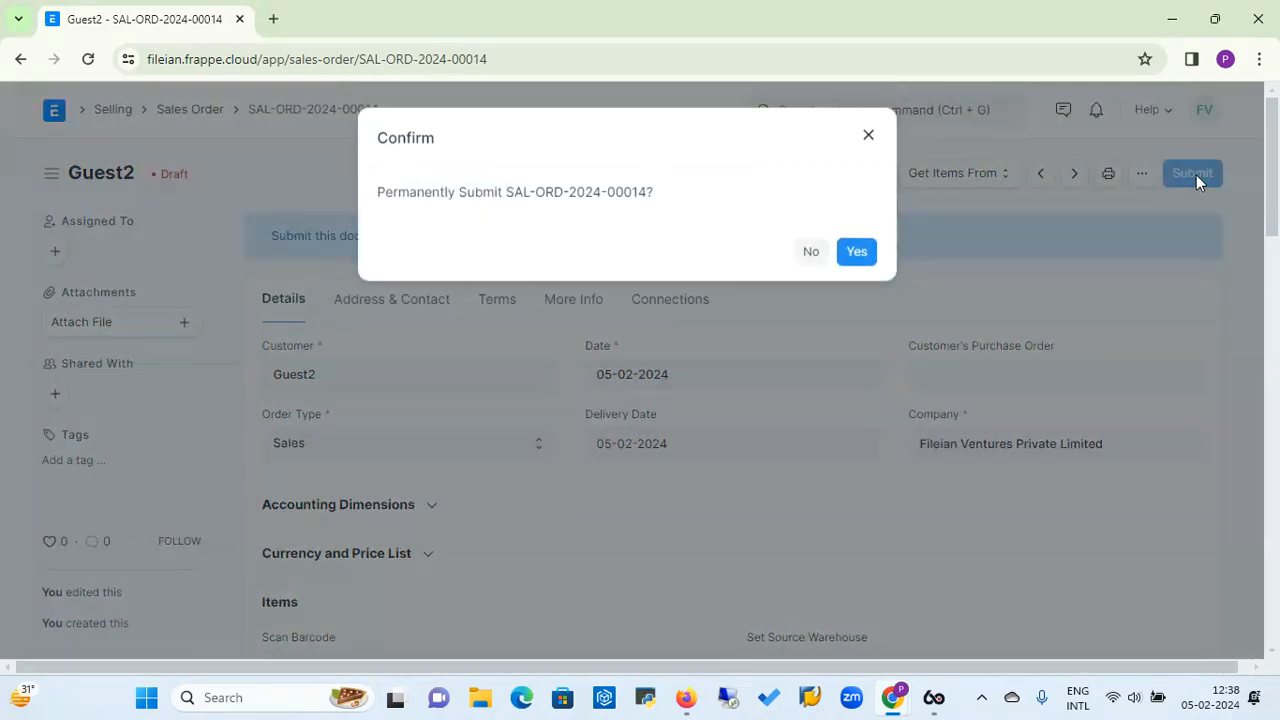
click(865, 255)
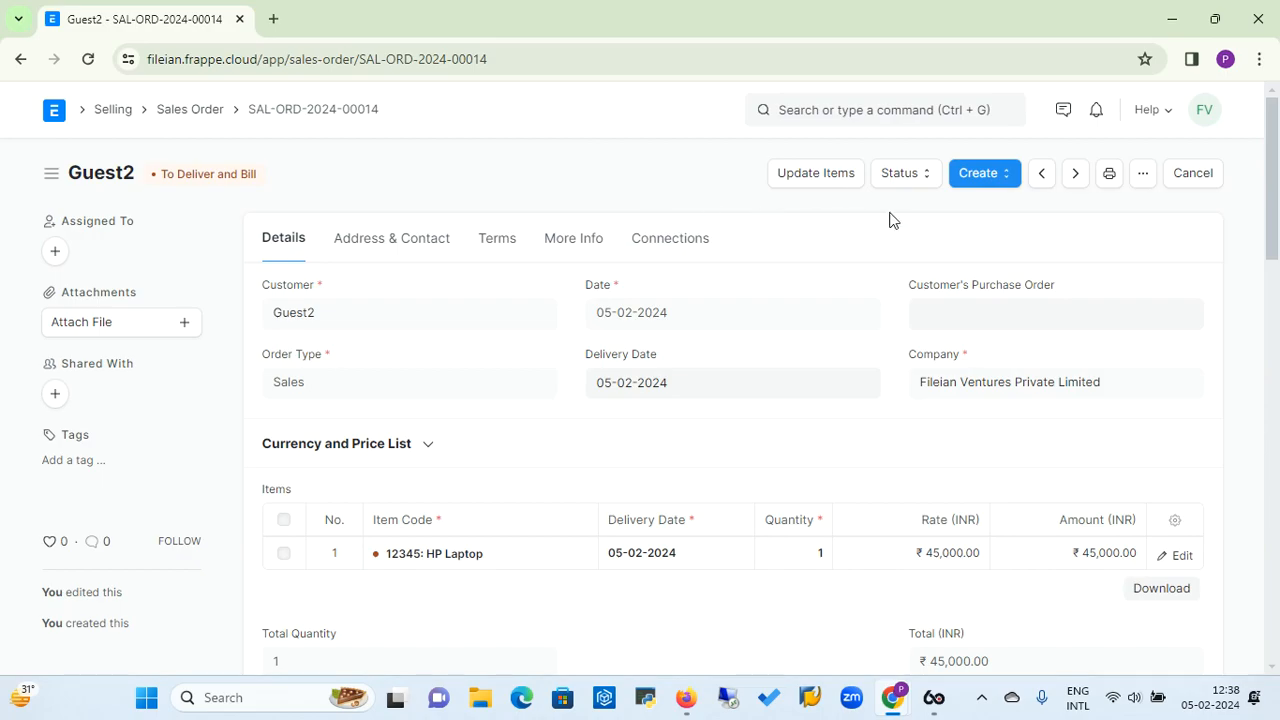
Step: Create a sales invoice from the submitted Guest2 sales order and review its header details and items table
click(1008, 180)
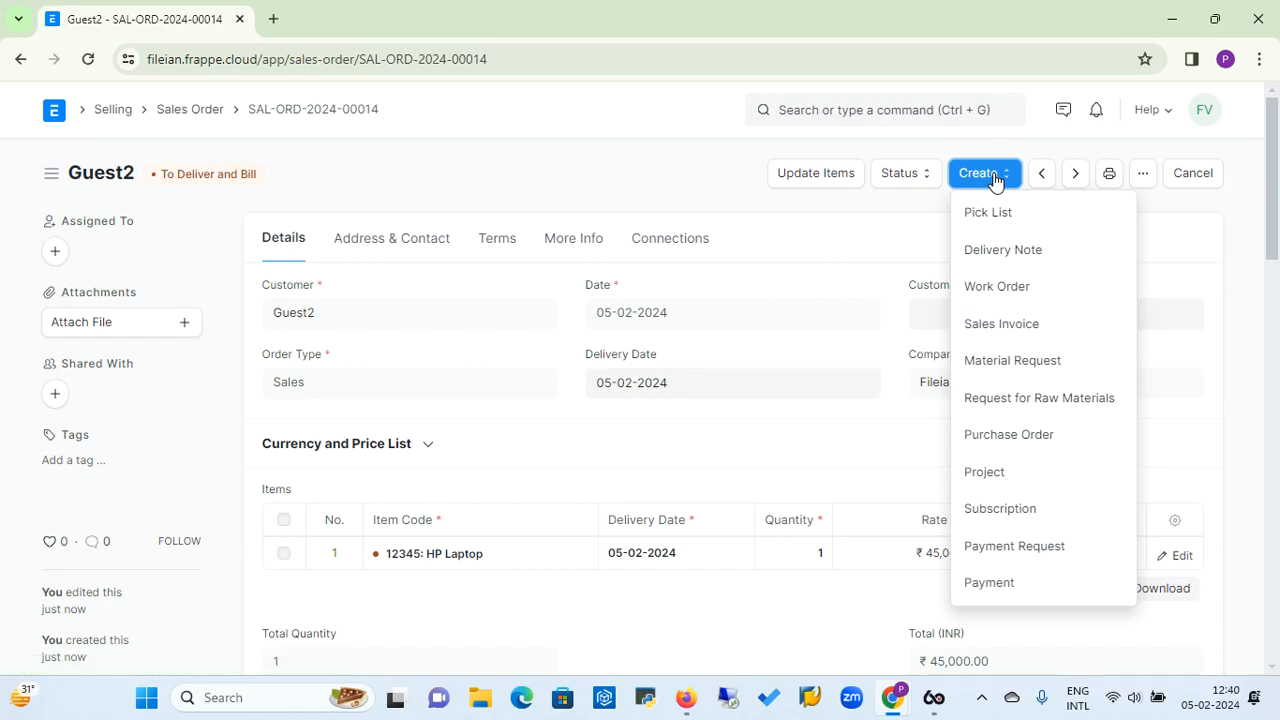
click(997, 330)
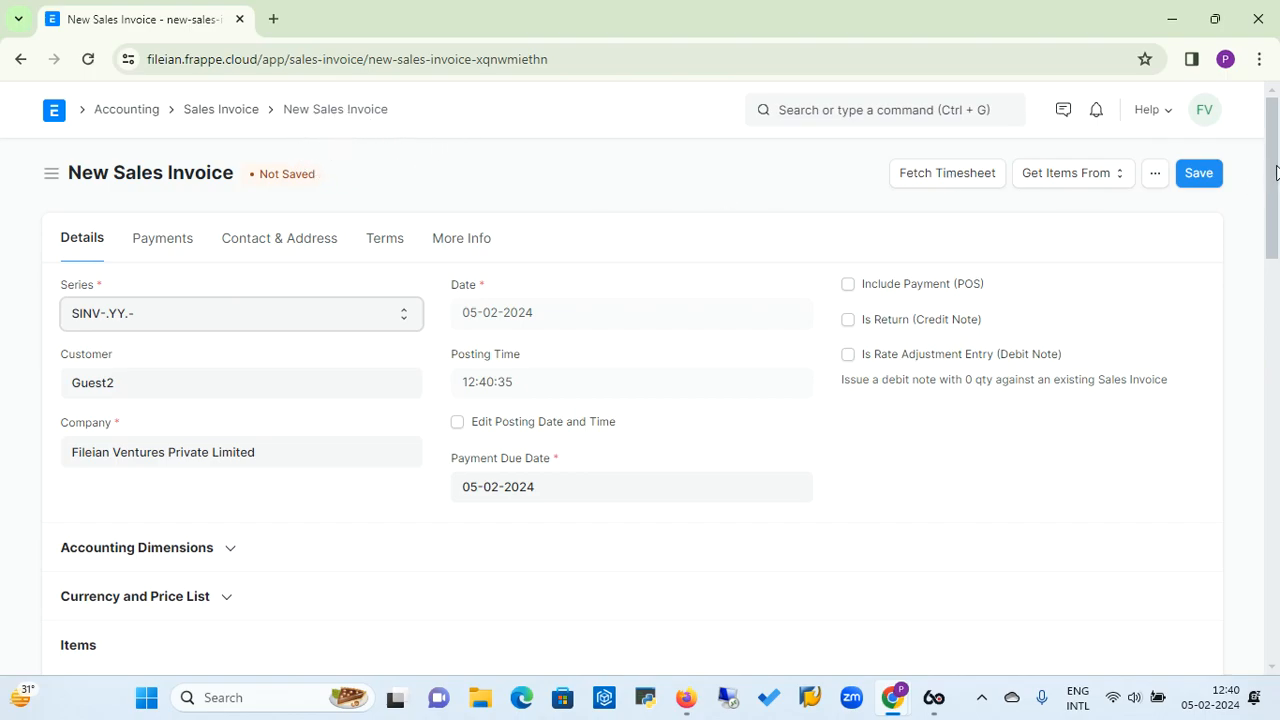
drag(1275, 172, 1274, 282)
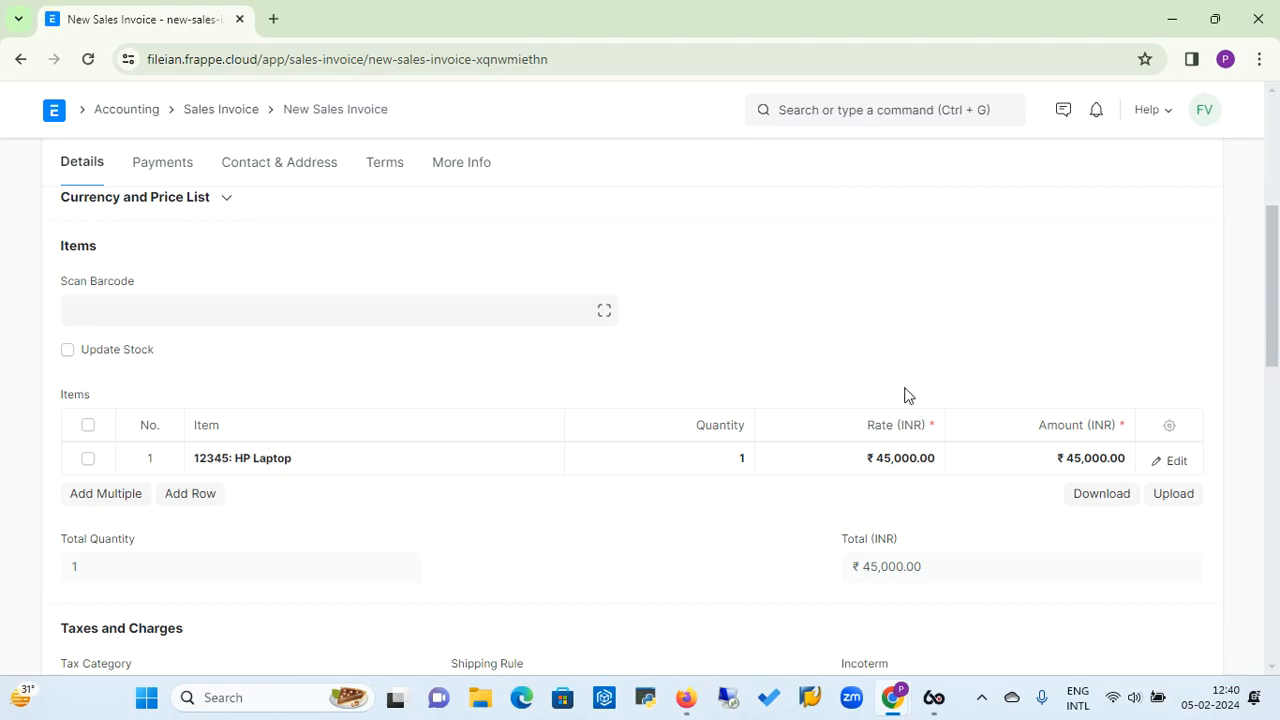
drag(1272, 345, 1276, 204)
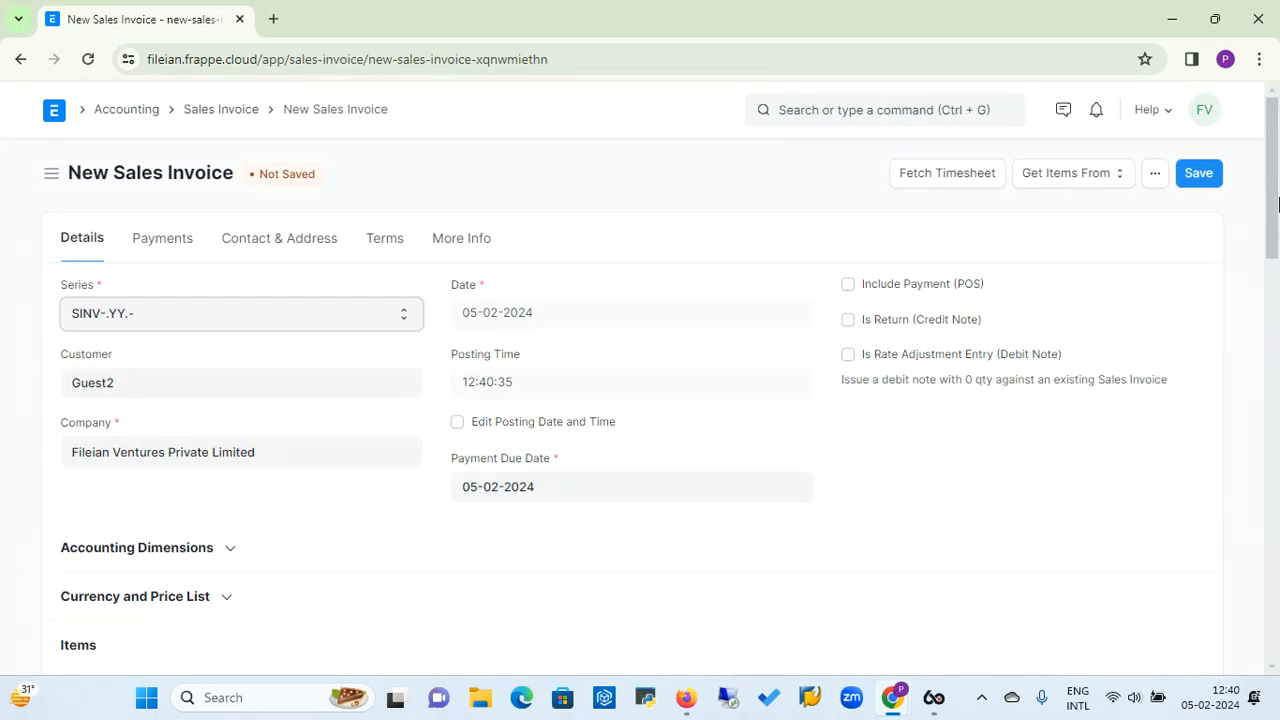
Step: Review the new sales invoice's payments, contact and address, terms and additional information, and expand its advance payments section
click(170, 250)
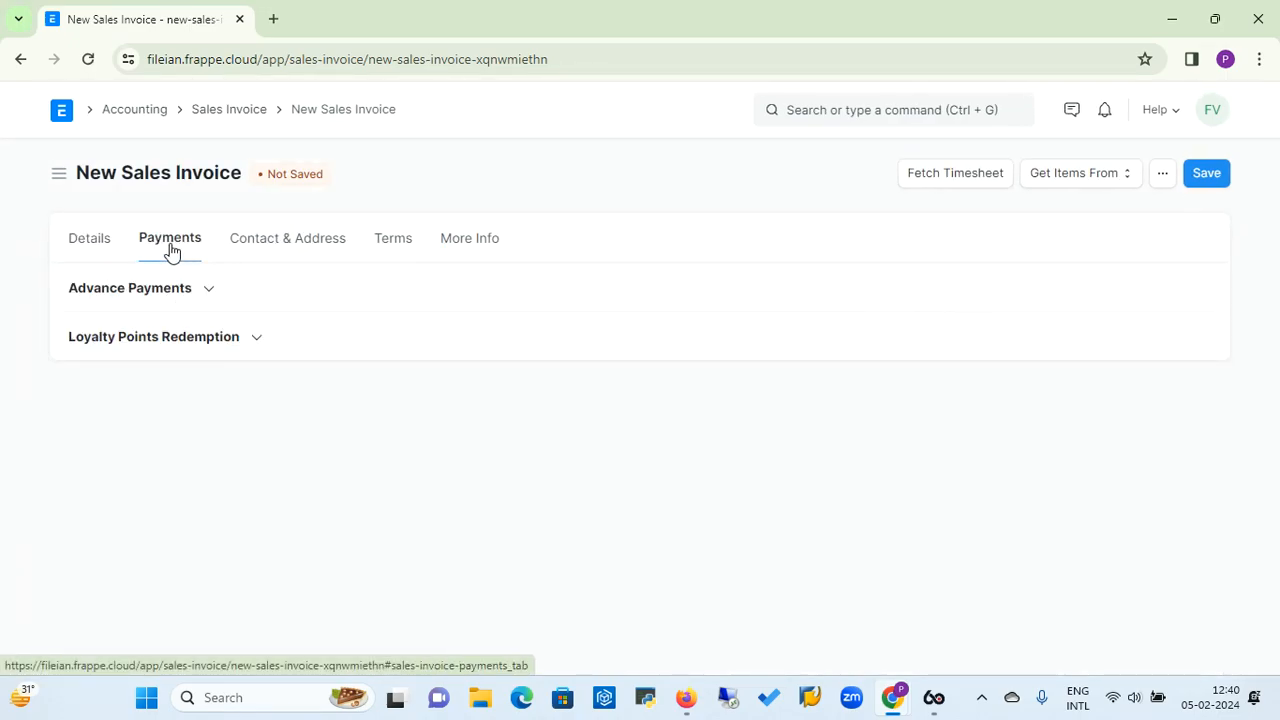
click(307, 247)
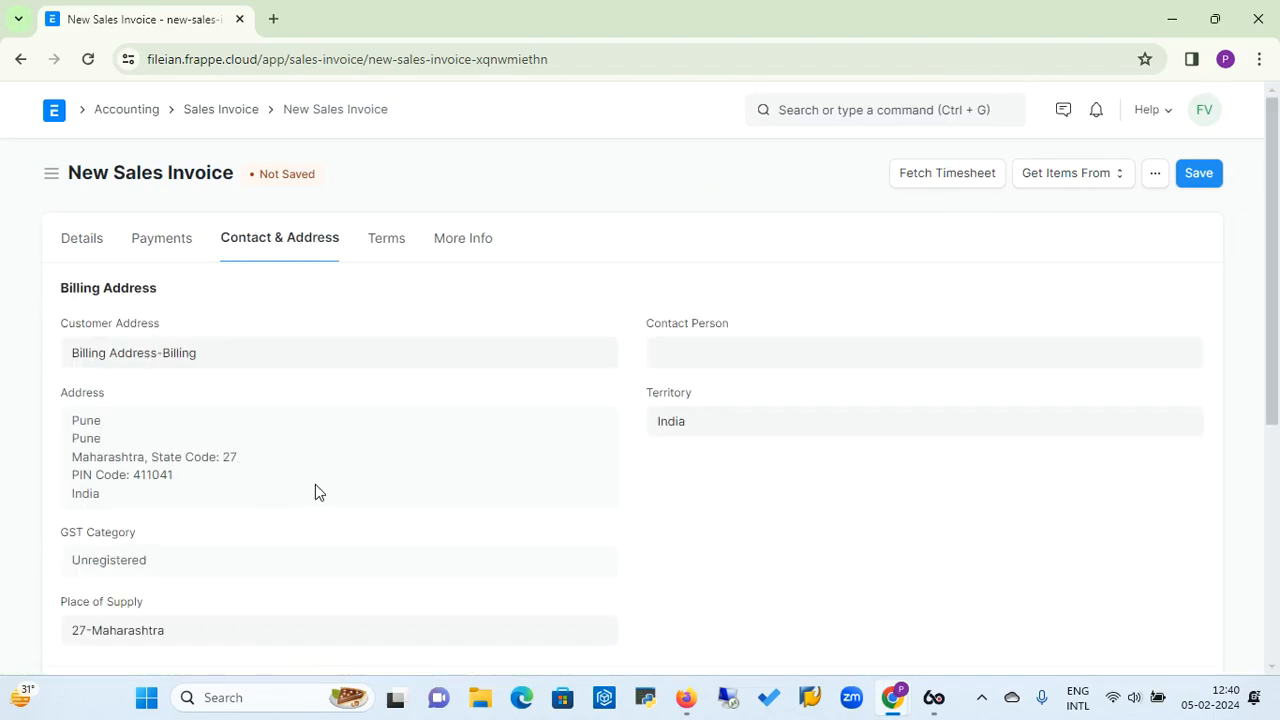
click(398, 242)
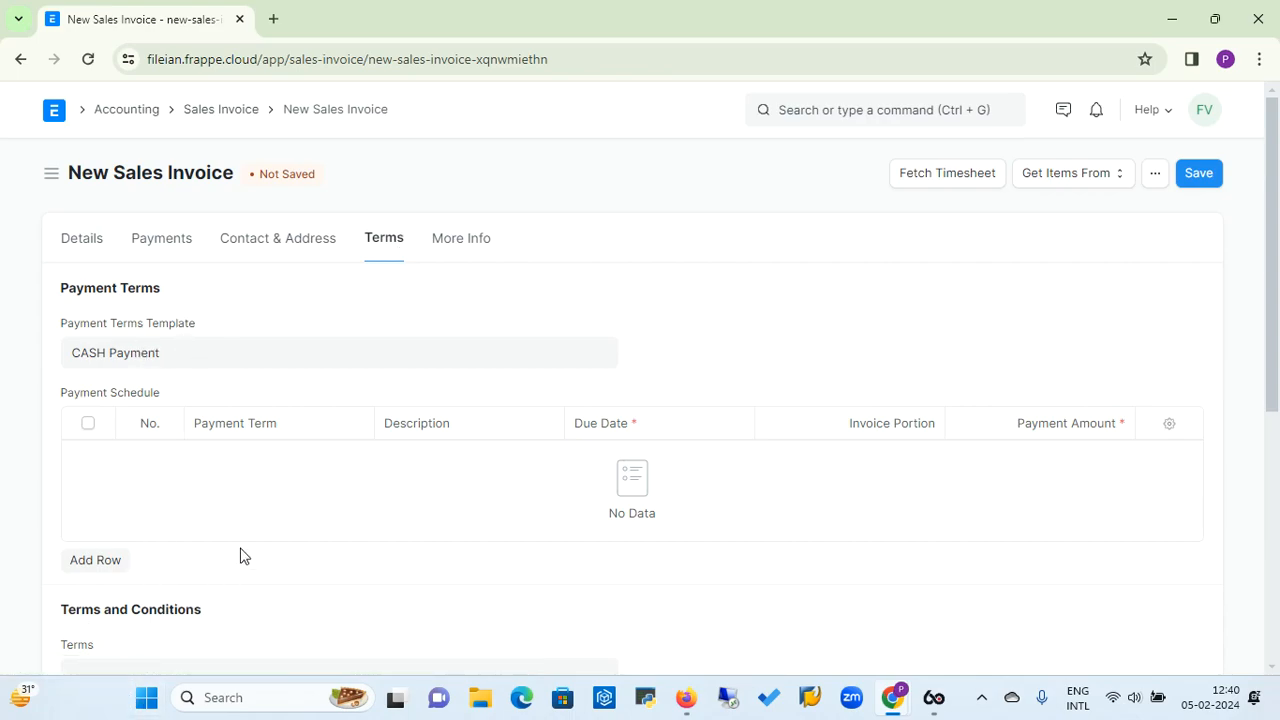
click(468, 249)
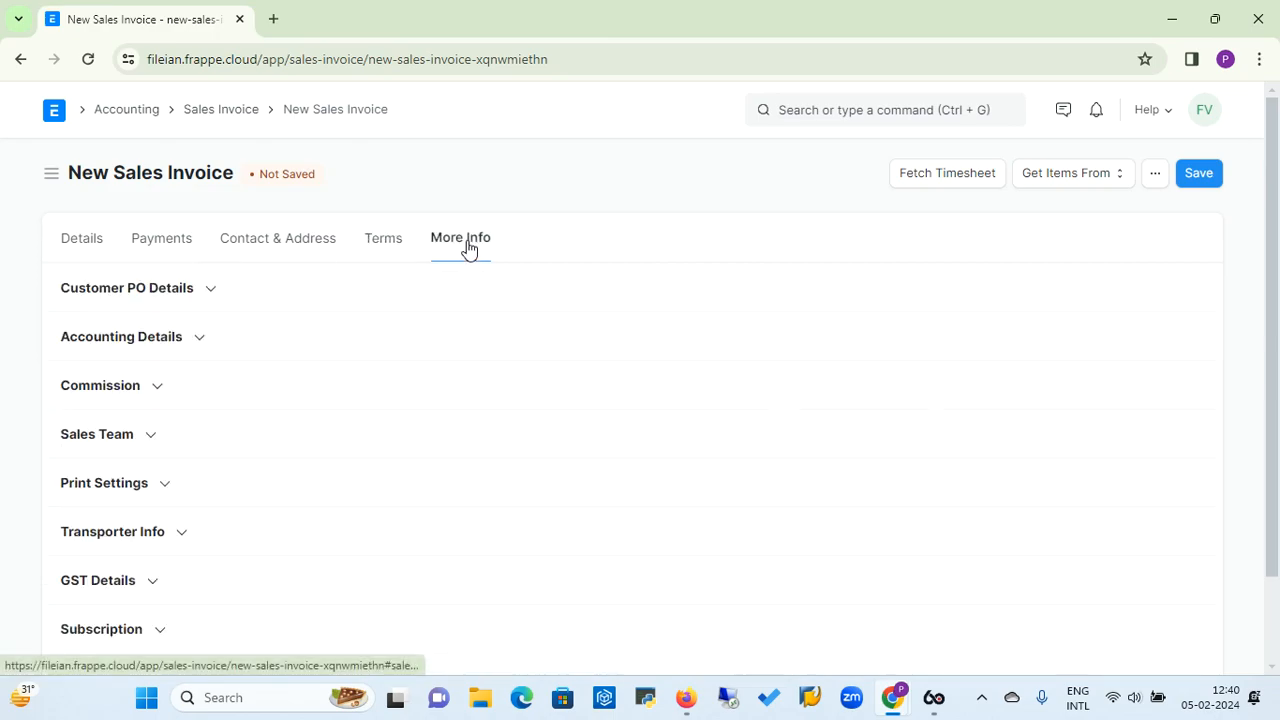
click(176, 250)
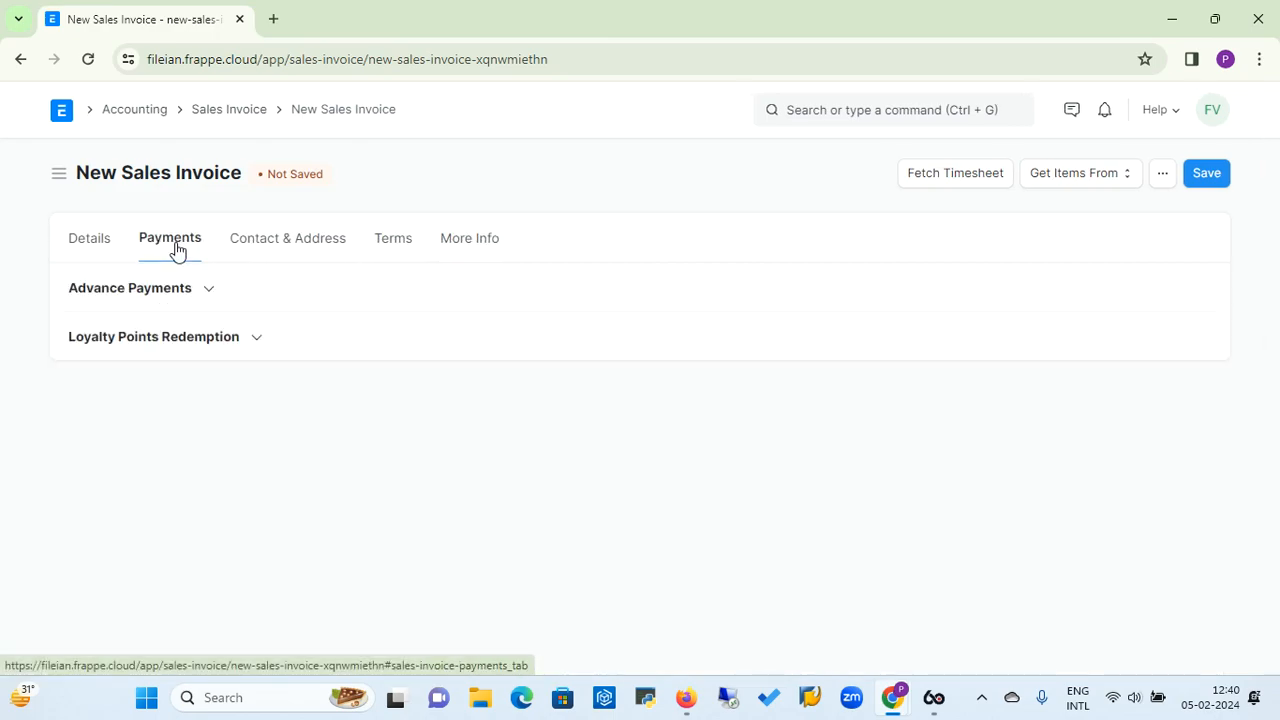
click(213, 296)
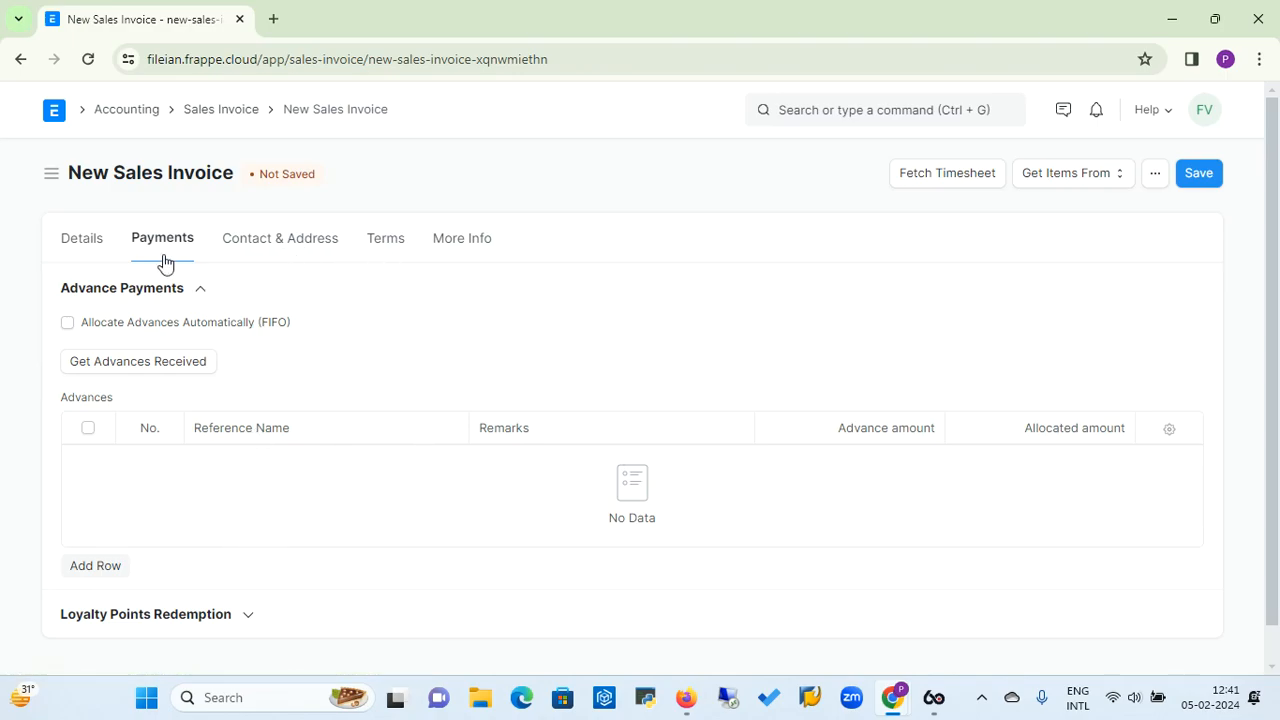
Step: Return to the invoice details, save the Guest2 sales invoice and submit it permanently, dismissing the e-Waybill warning
click(84, 247)
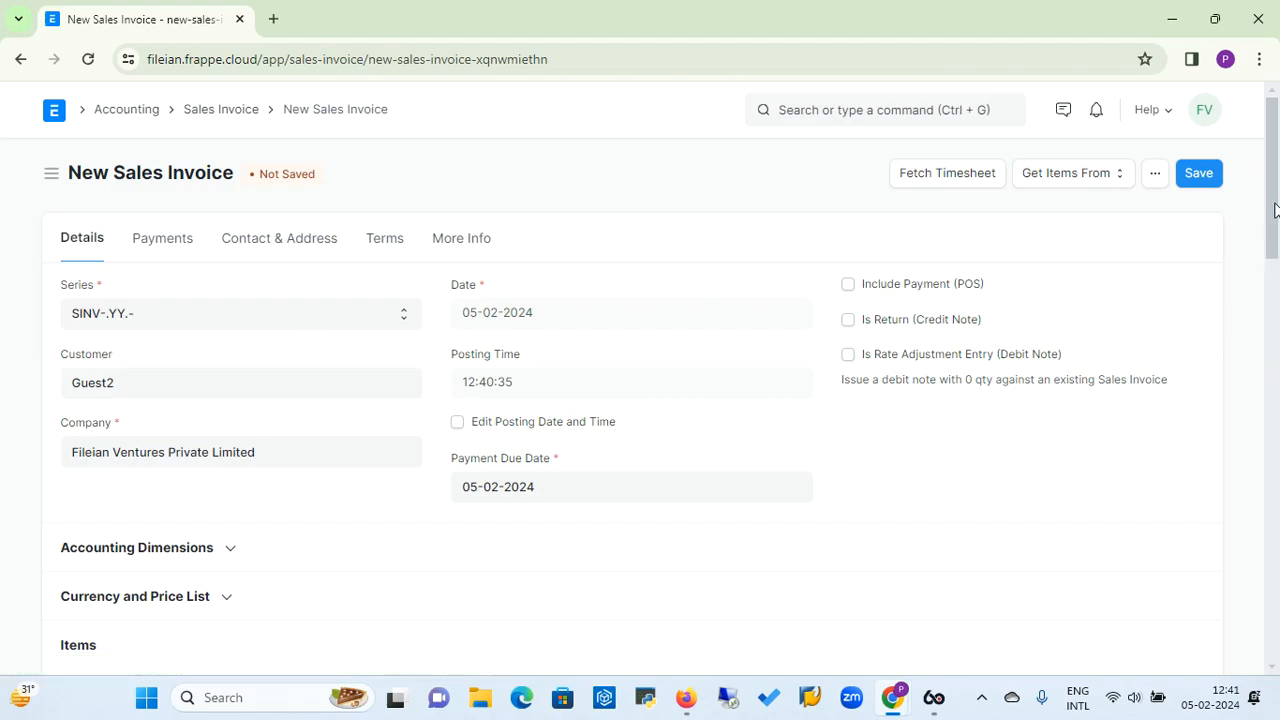
scroll(1274, 208, down, 2)
scroll(1274, 208, up, 2)
click(1197, 176)
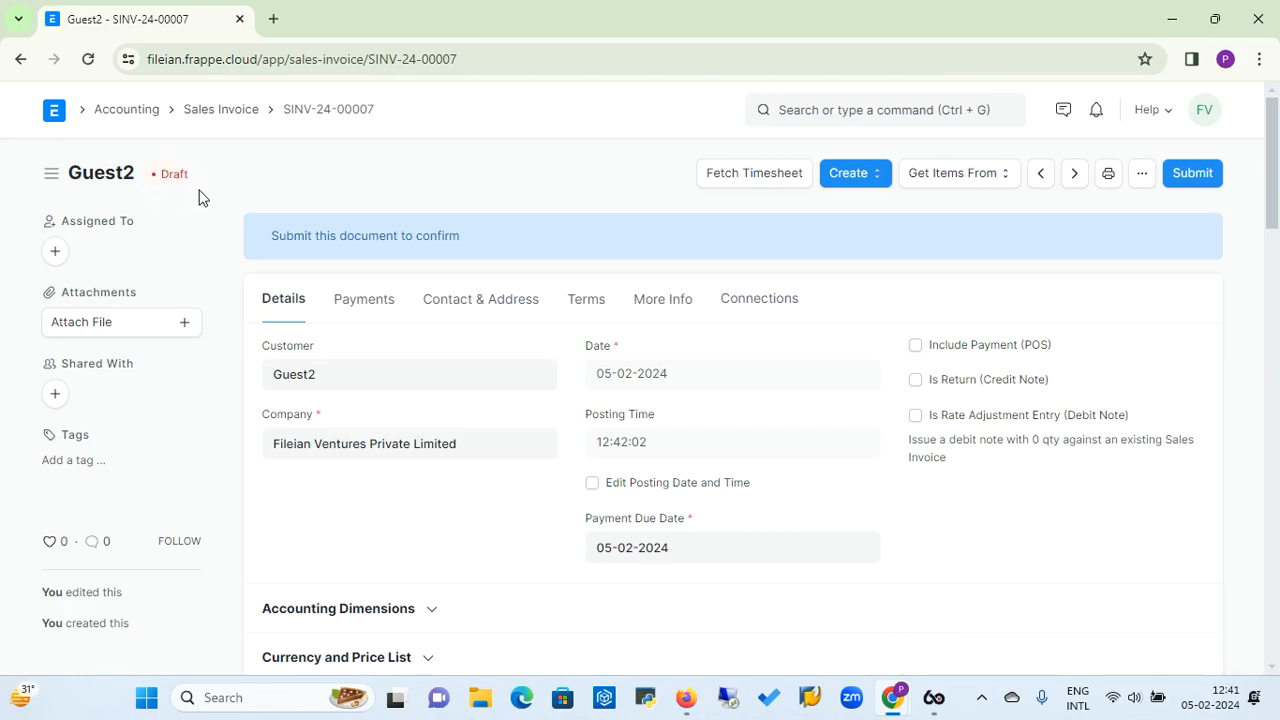
click(1193, 174)
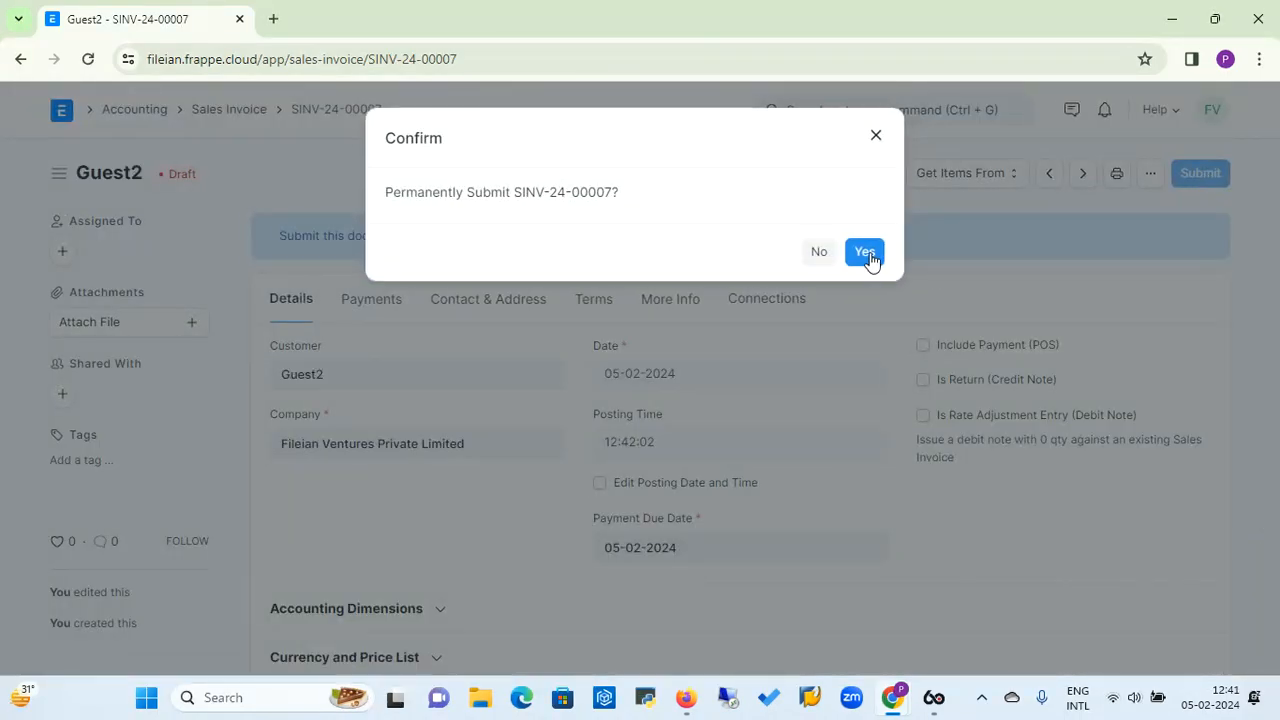
click(866, 253)
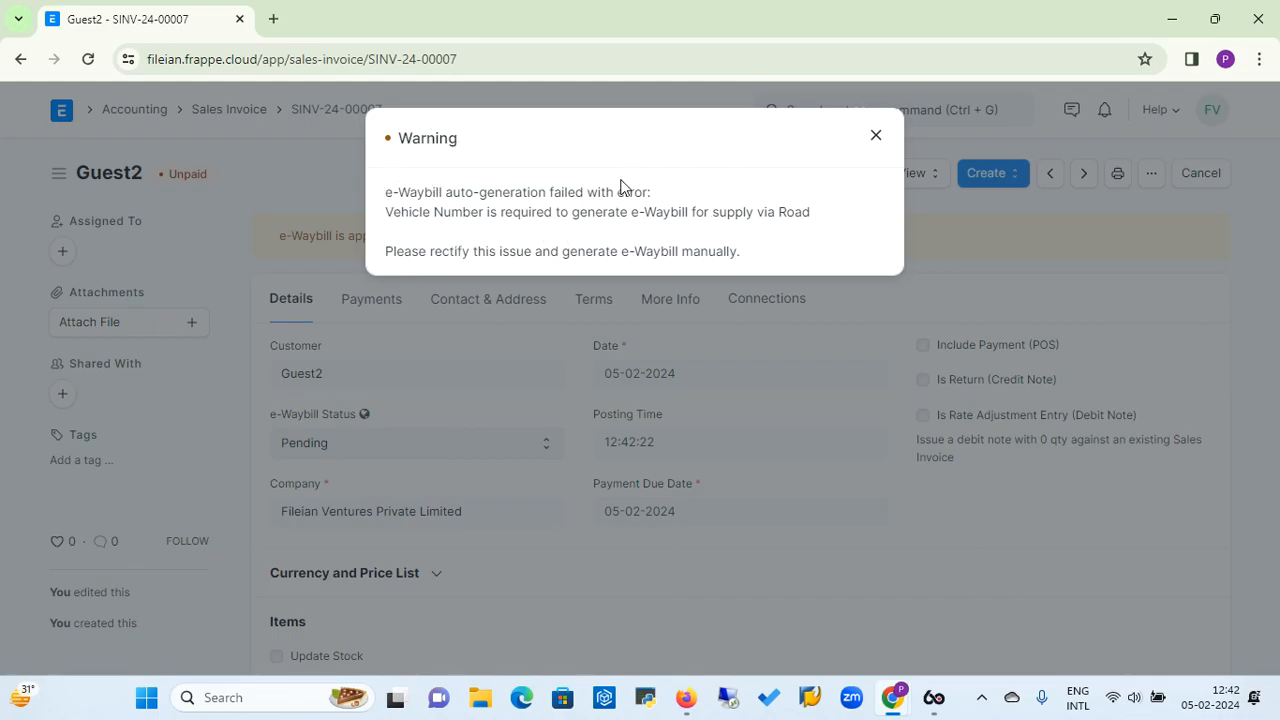
click(876, 137)
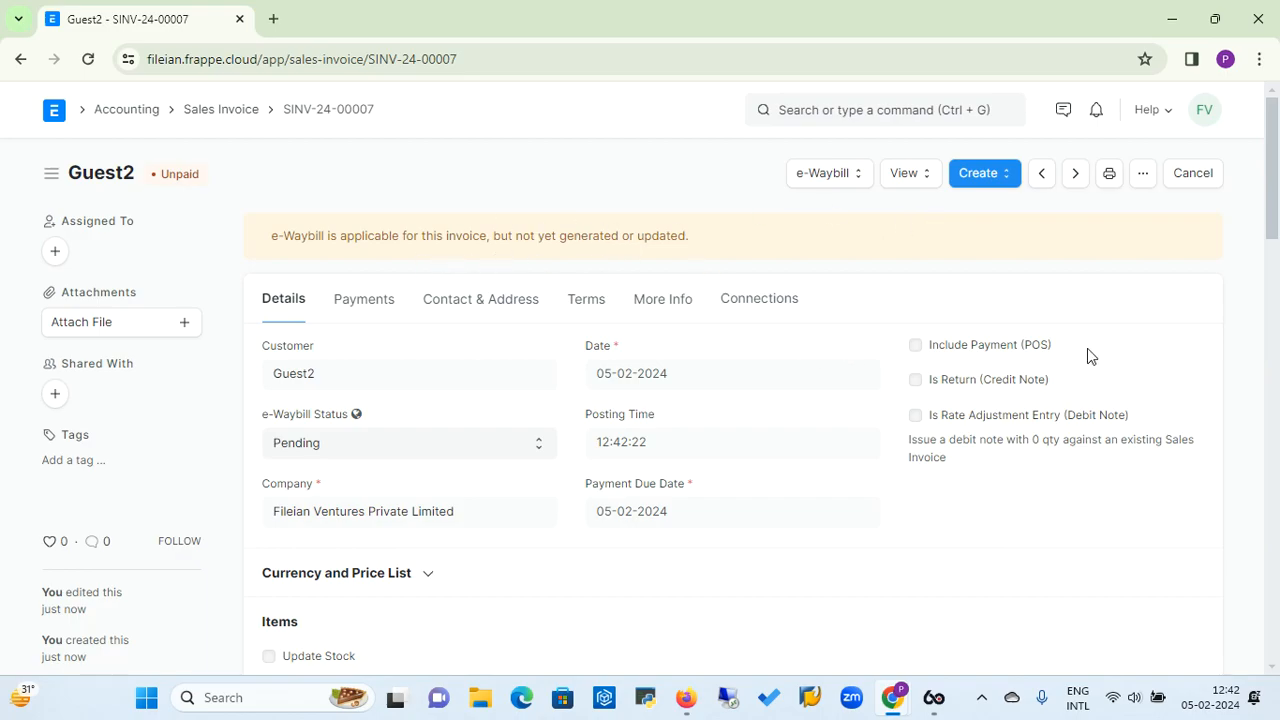
Step: Check which additional actions are available for the submitted Guest2 sales invoice
drag(1272, 231, 1272, 157)
click(1147, 182)
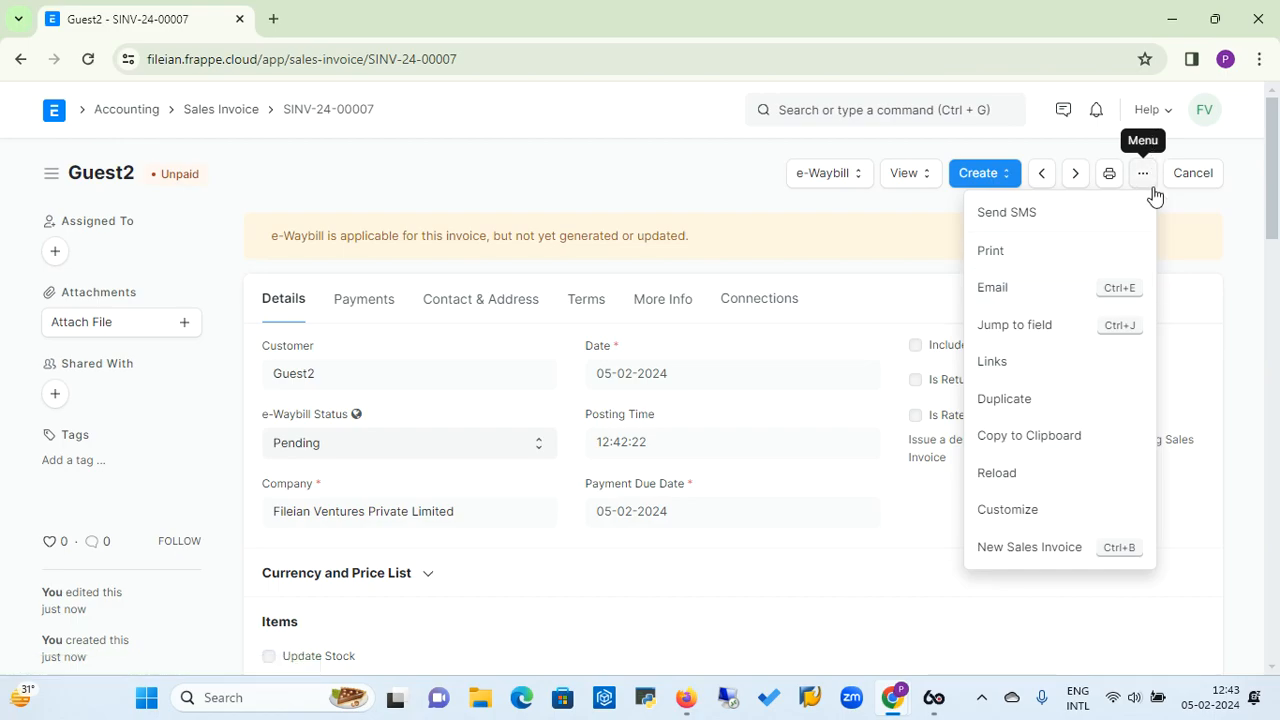
click(706, 205)
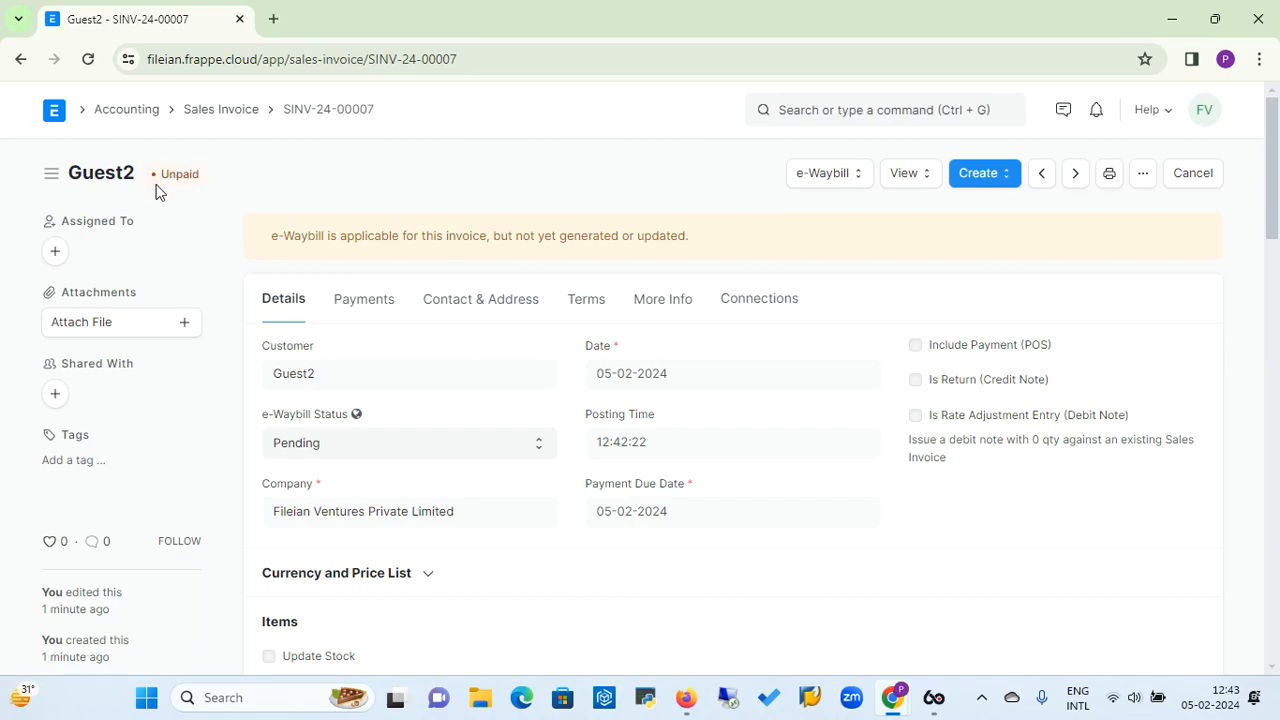
Step: View the accounting ledger of the Guest2 sales invoice and examine its debit and credit entries
click(918, 177)
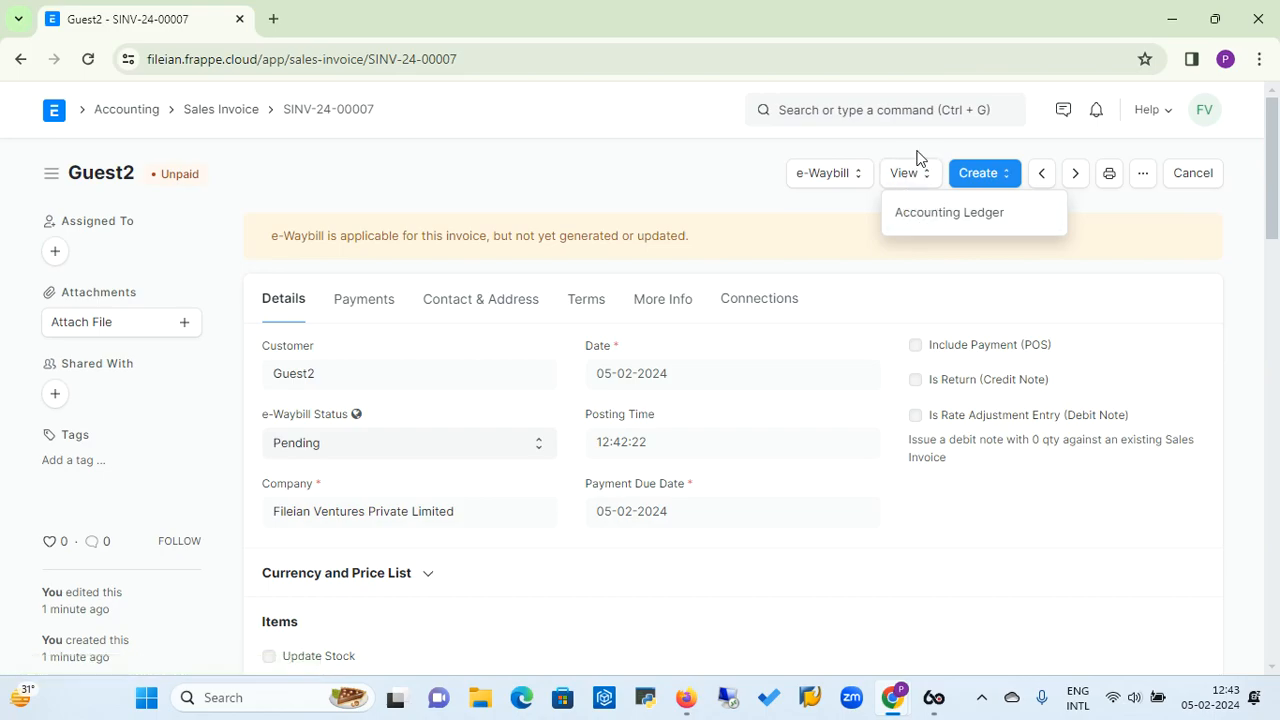
click(951, 219)
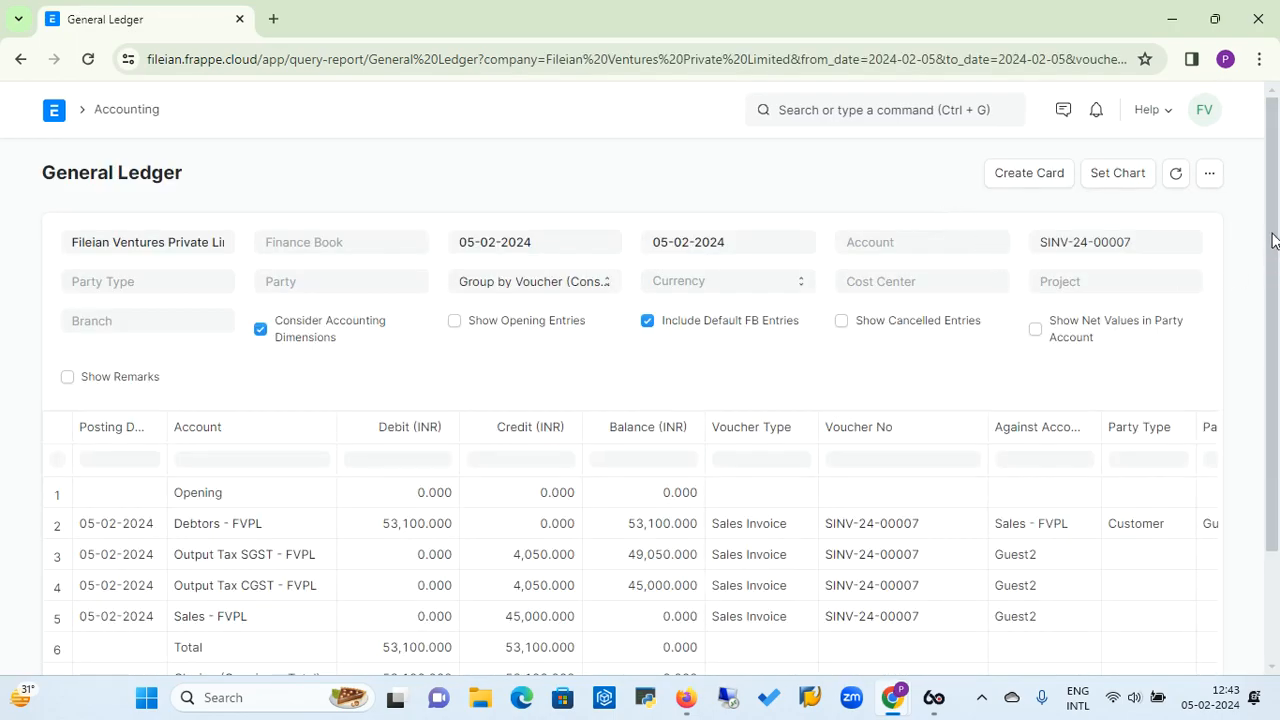
drag(1270, 203, 1274, 254)
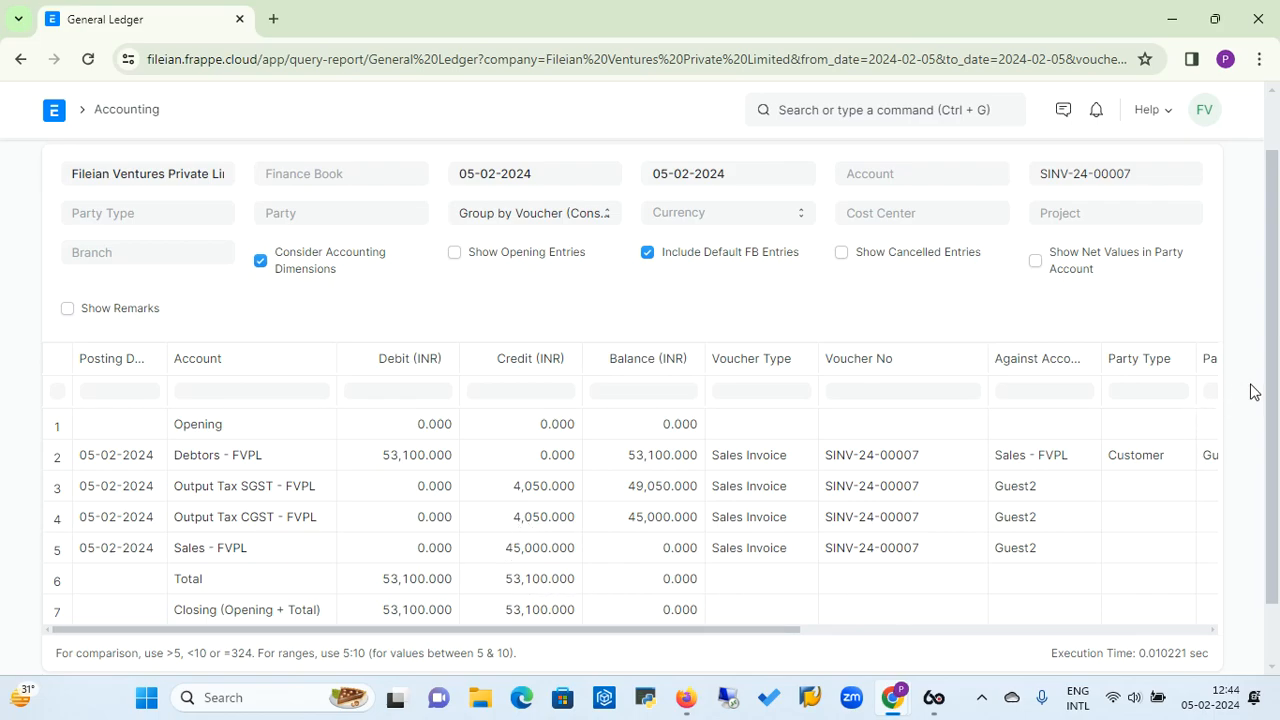
drag(1268, 384, 1275, 355)
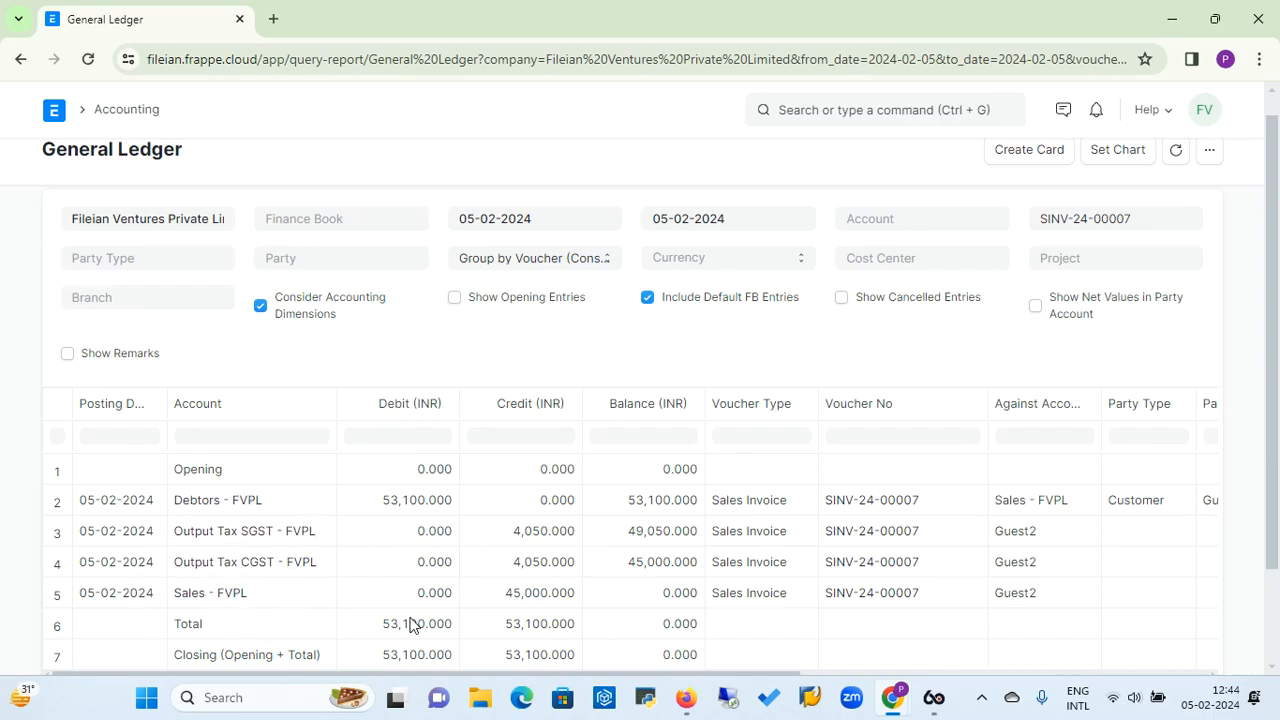
Step: Go back to the Selling module and open the list of sales invoices
click(55, 116)
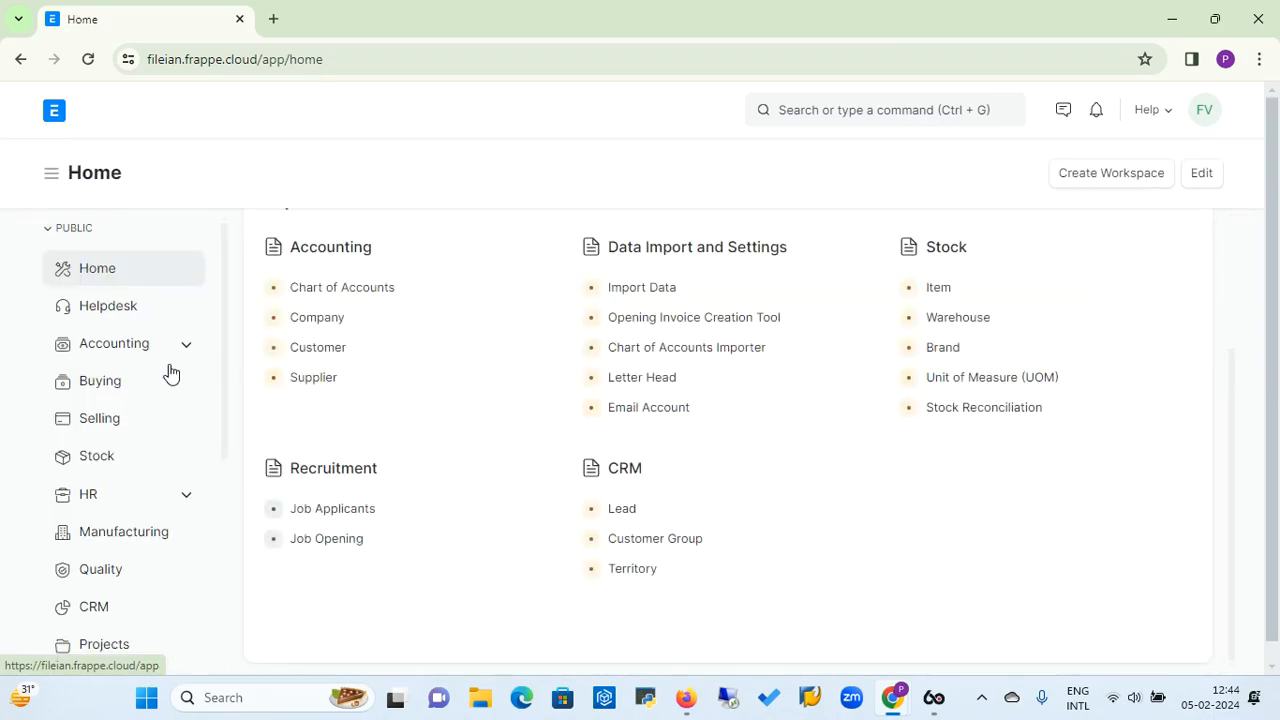
click(107, 423)
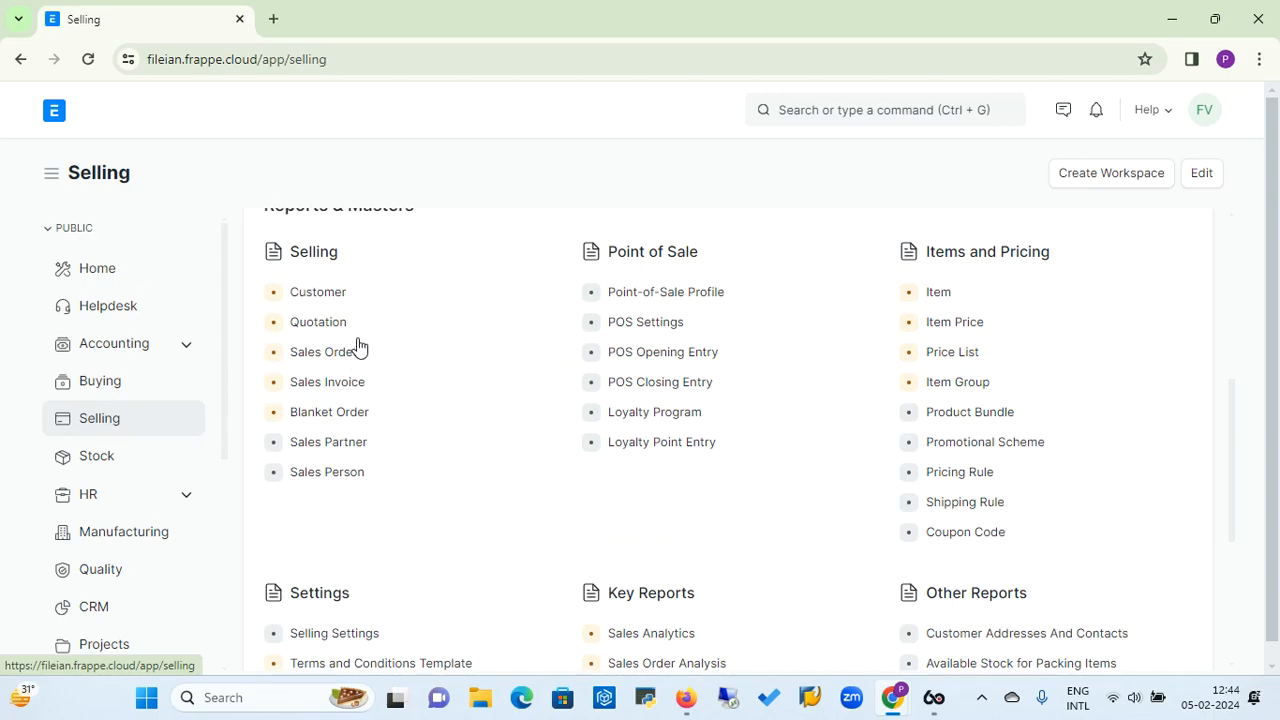
click(330, 392)
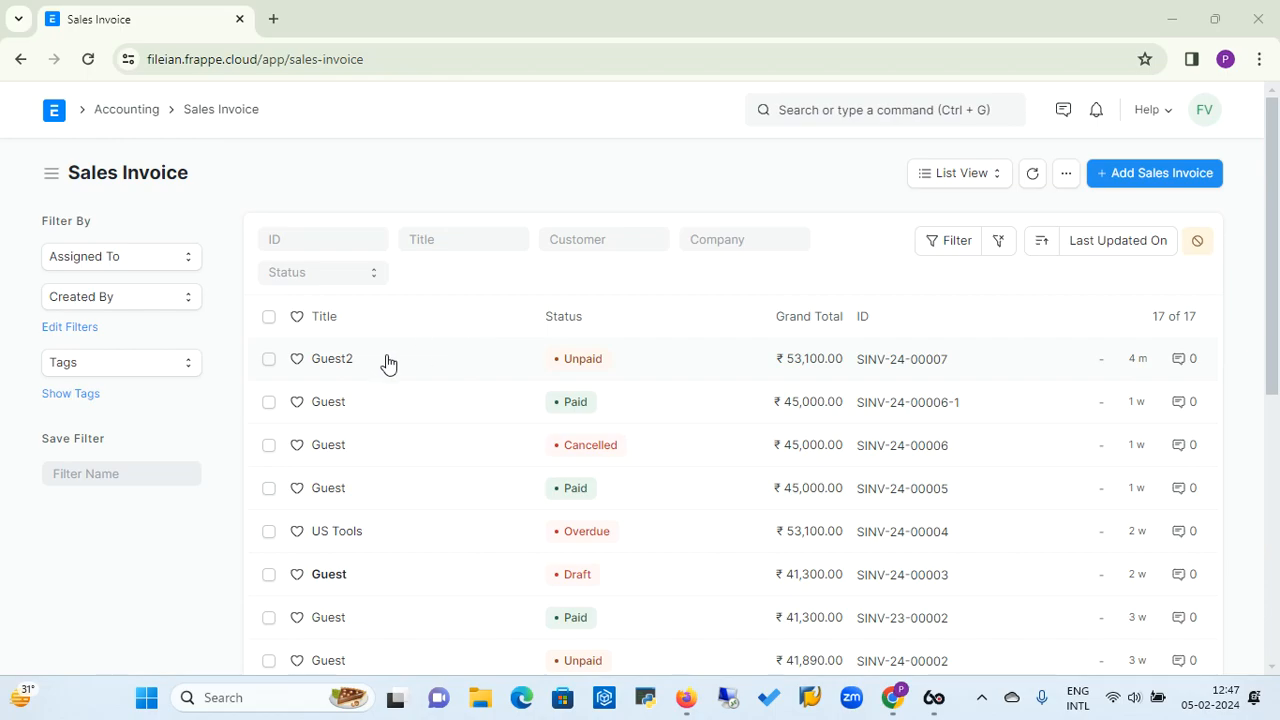
Step: Open the unpaid Guest2 sales invoice and create a payment entry from it
click(337, 362)
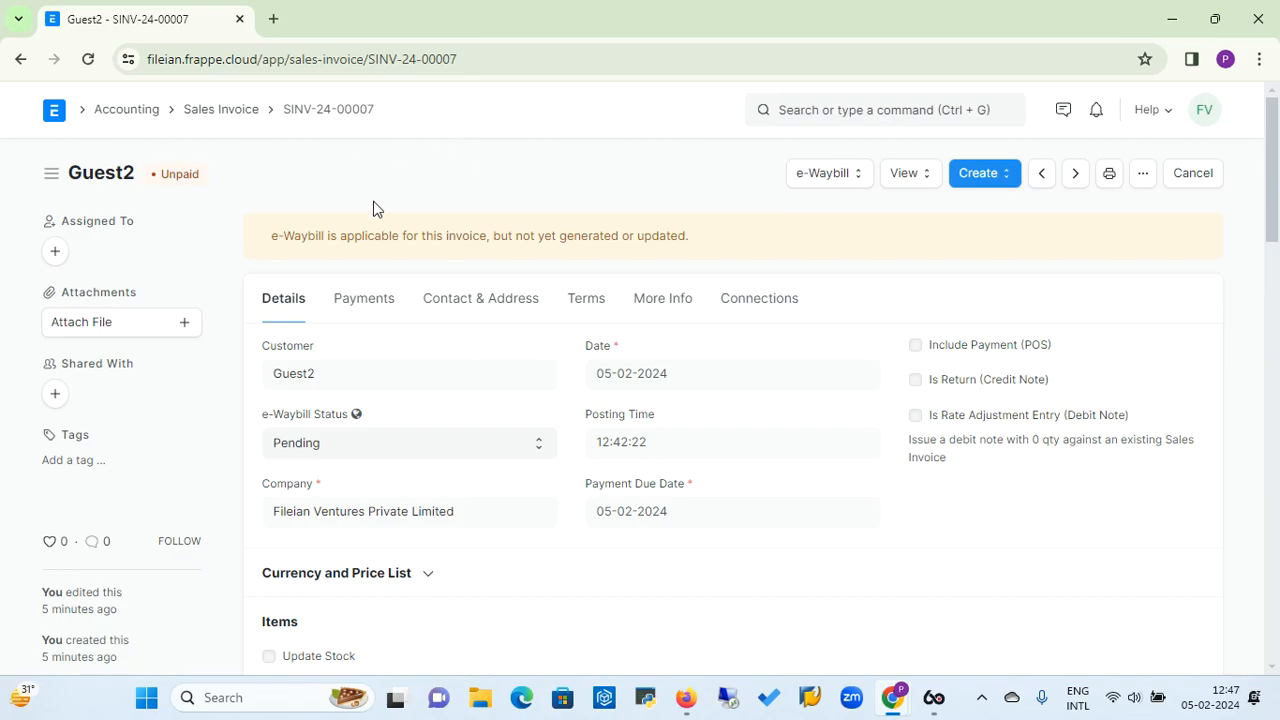
click(1005, 183)
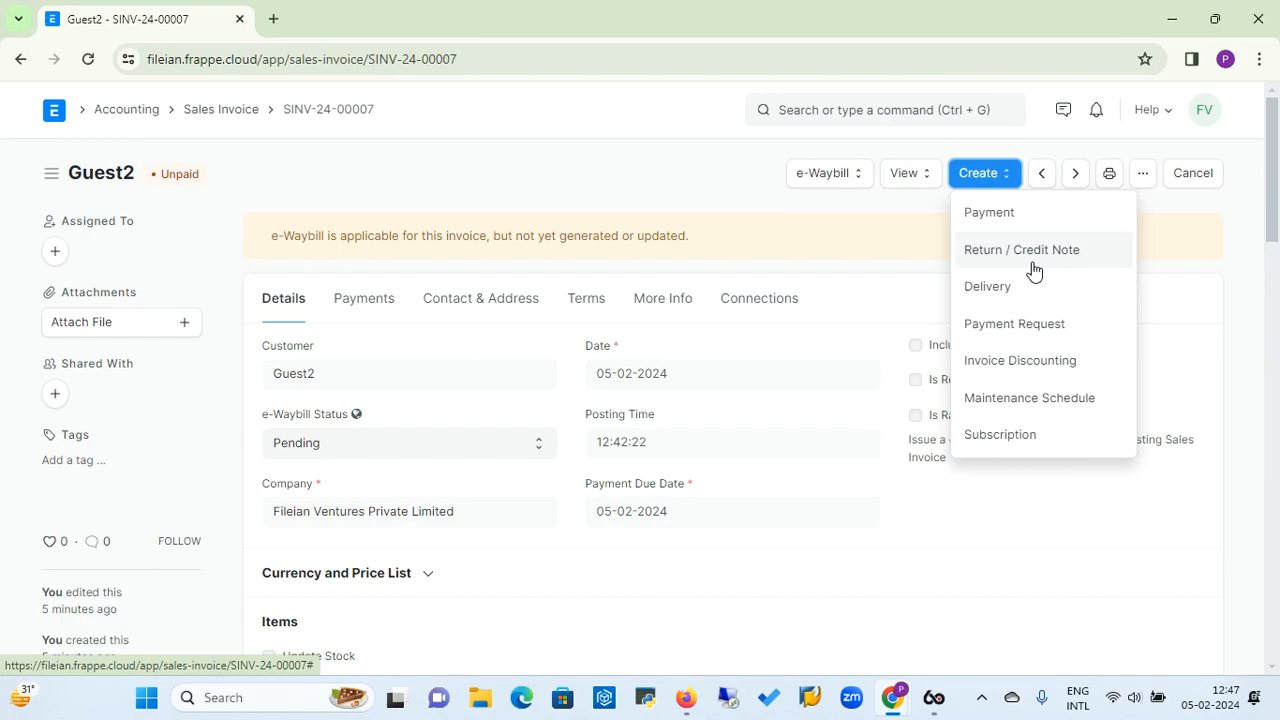
click(988, 214)
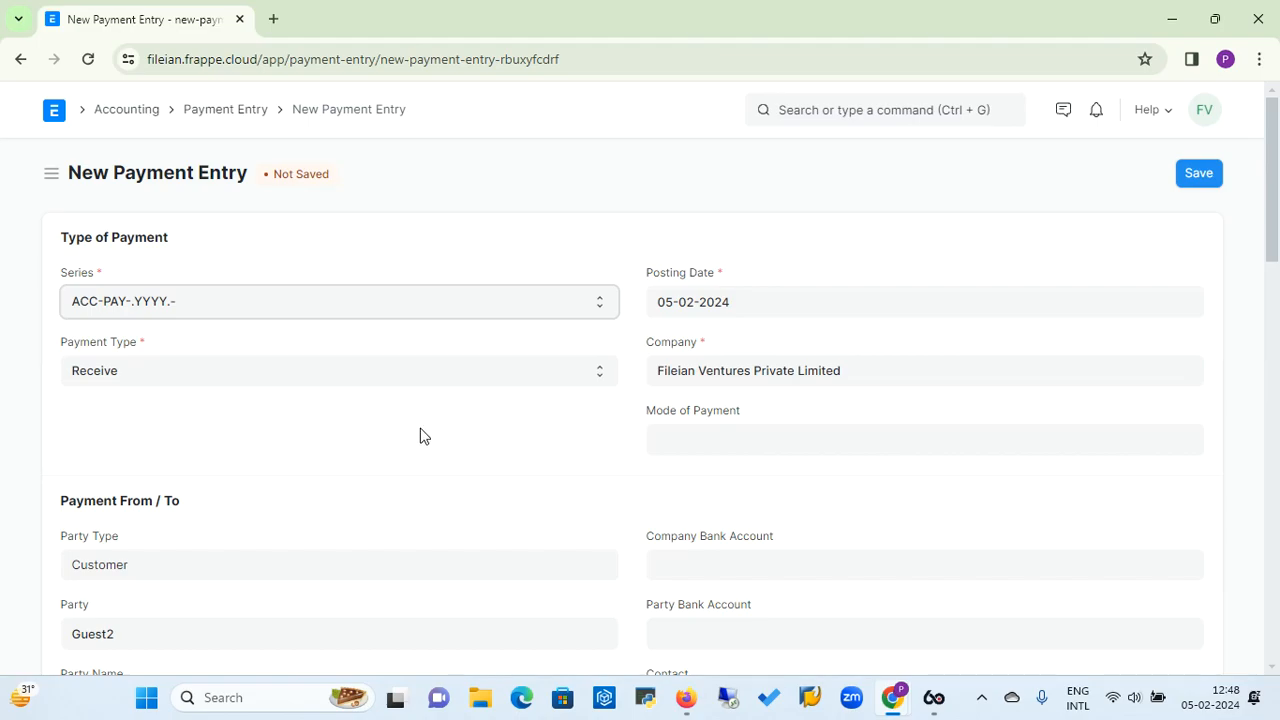
Step: Set the mode of payment of the new Guest2 payment entry to Cheque
click(692, 442)
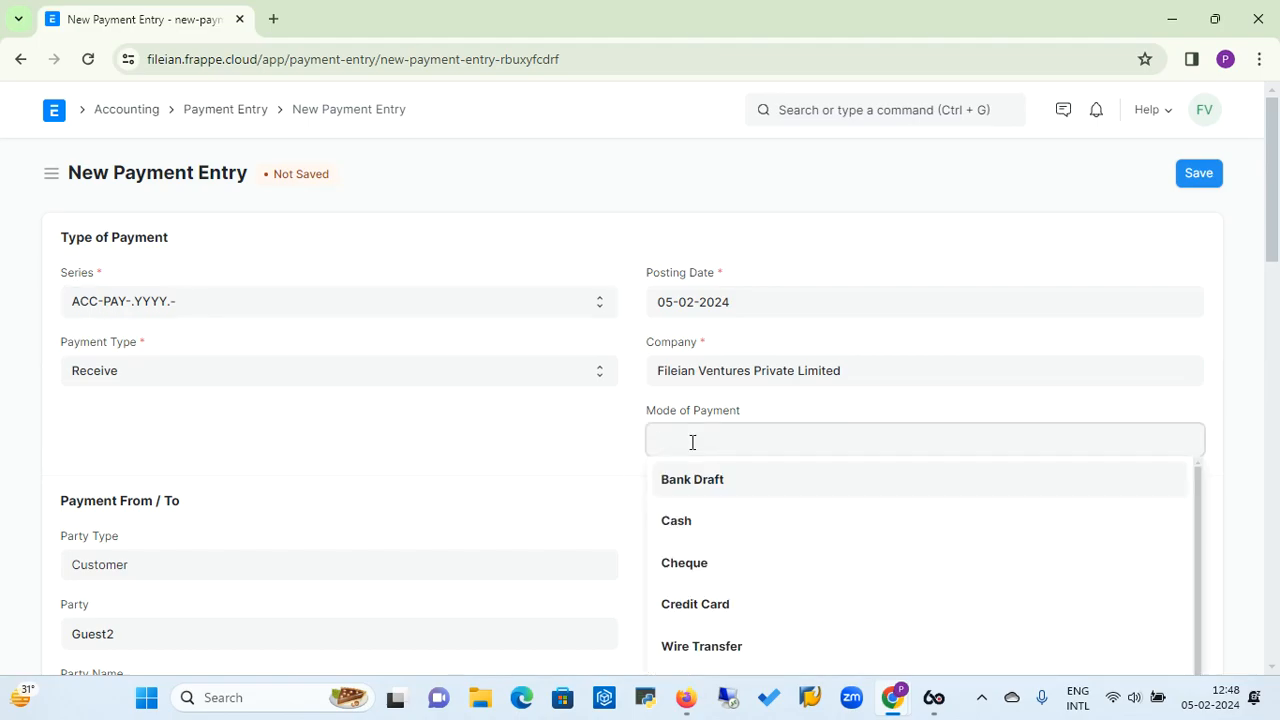
text(c)
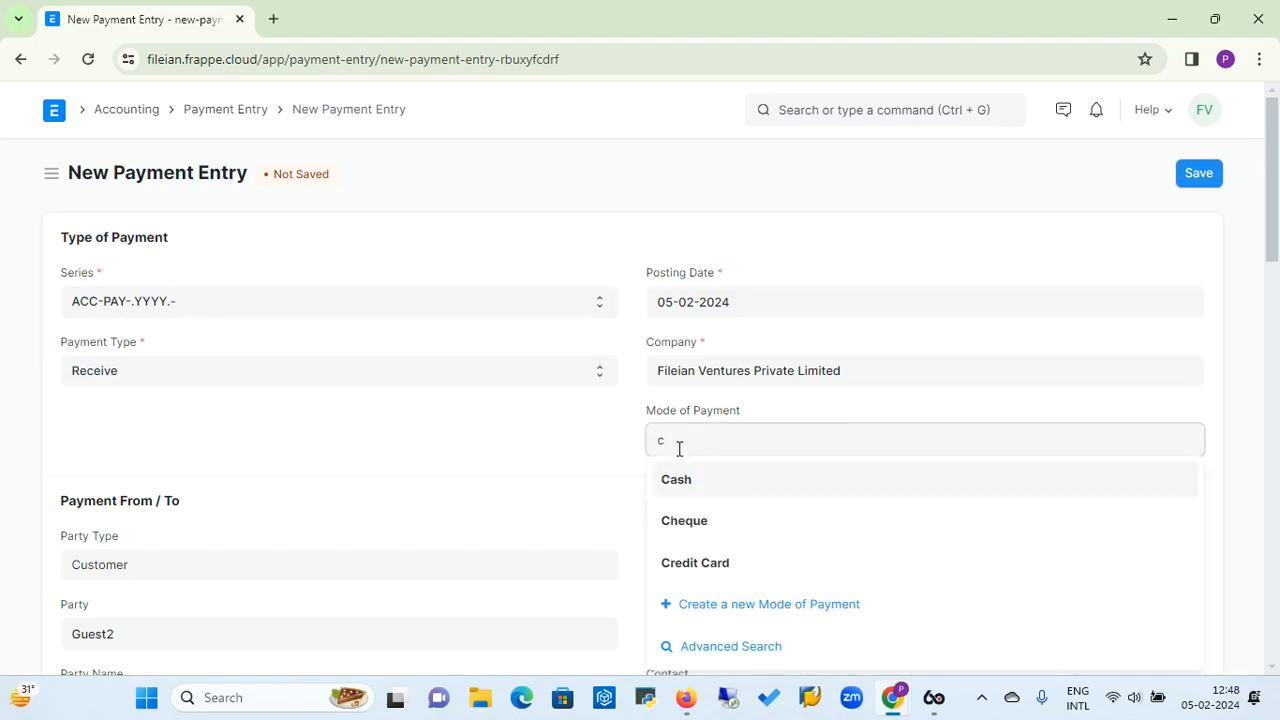
click(678, 522)
click(821, 302)
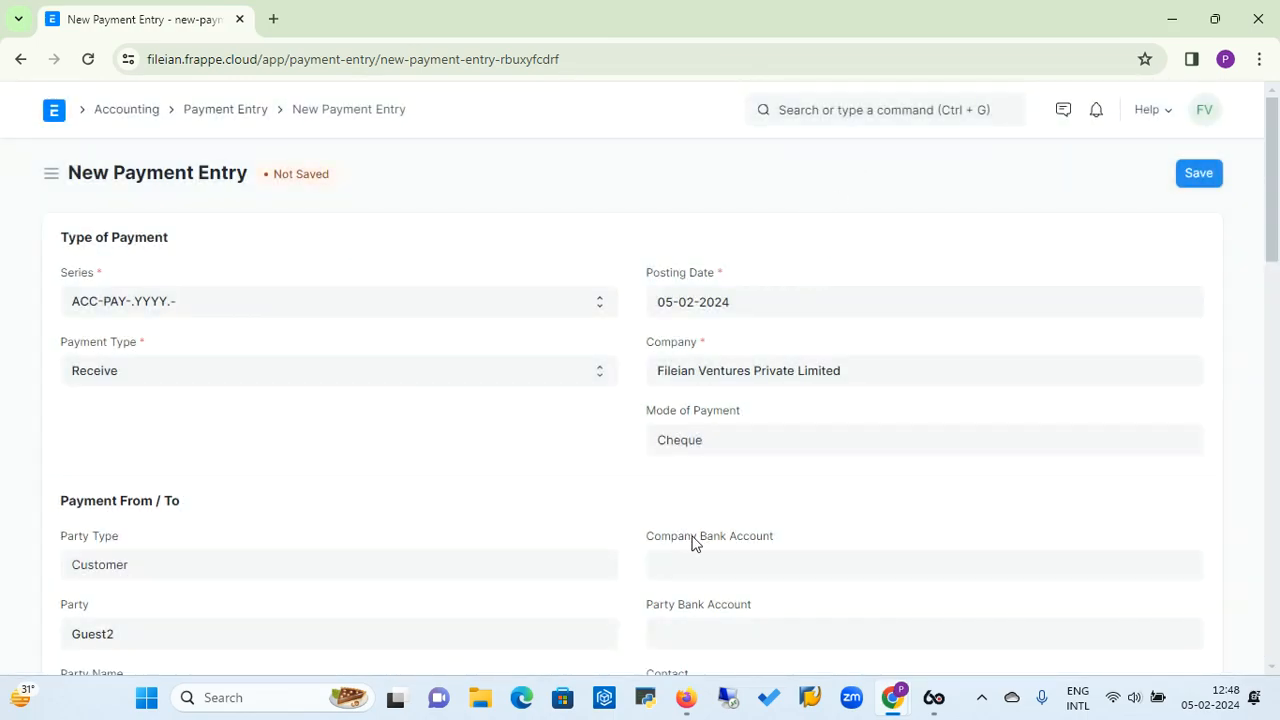
Step: Enter 34567 as the cheque/reference number in the payment entry's transaction details
drag(1274, 234, 1274, 403)
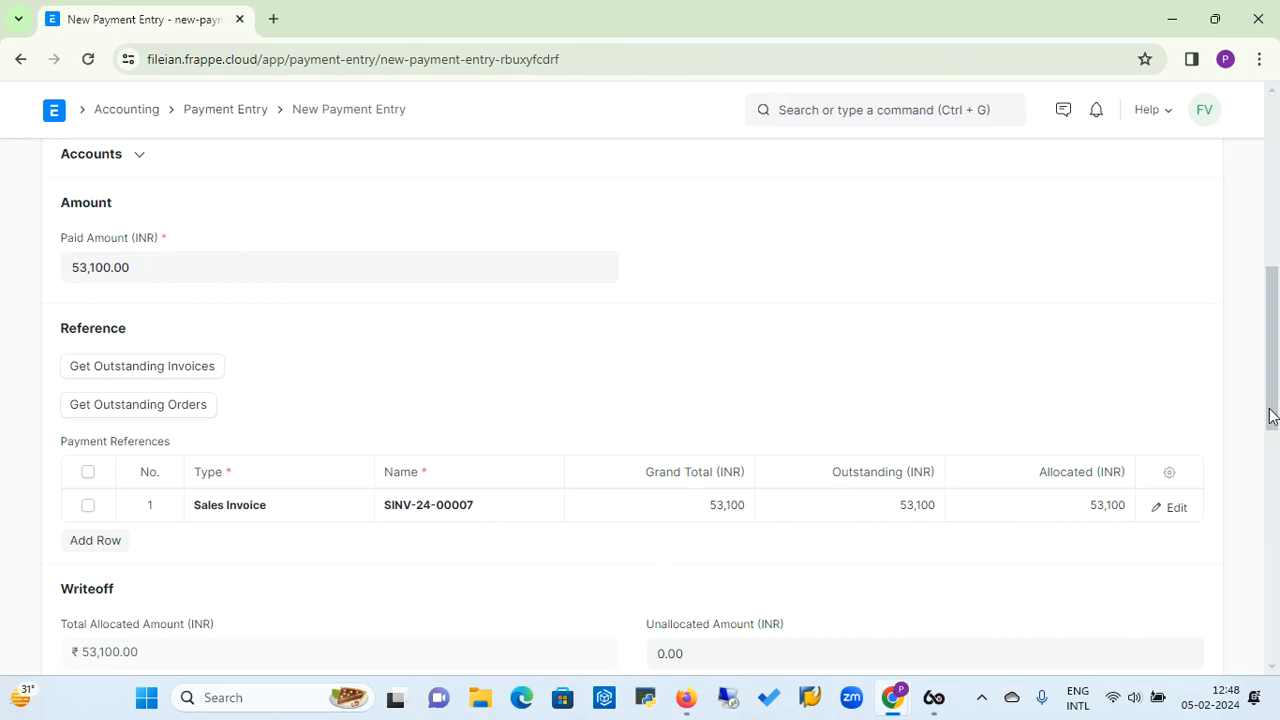
drag(1275, 370, 1277, 594)
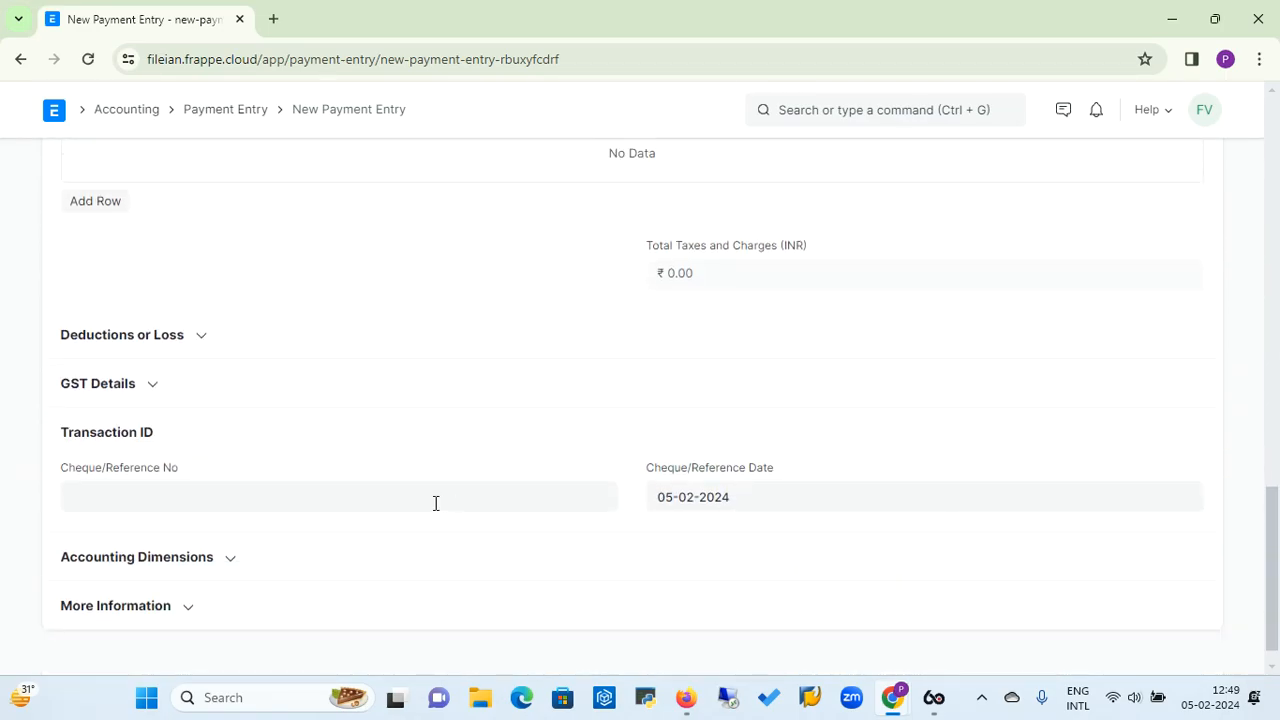
click(368, 502)
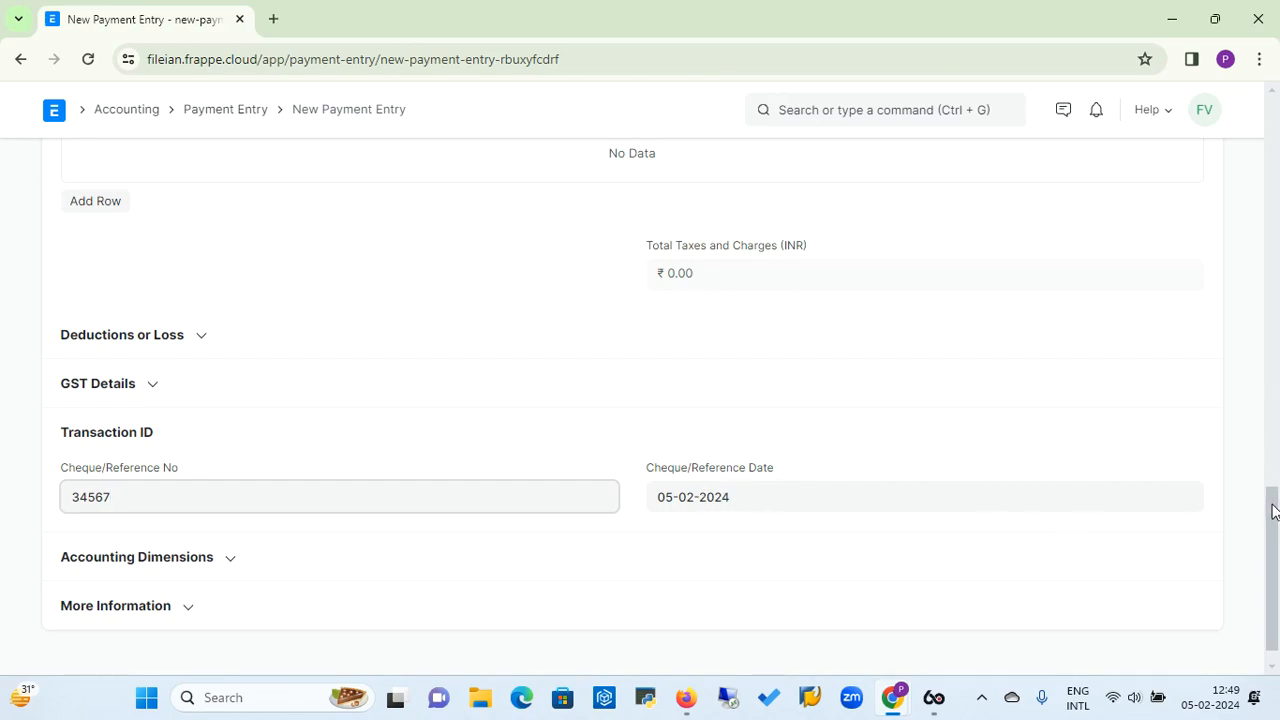
Step: Save the Guest2 payment entry and submit it permanently
drag(1272, 511, 1278, 111)
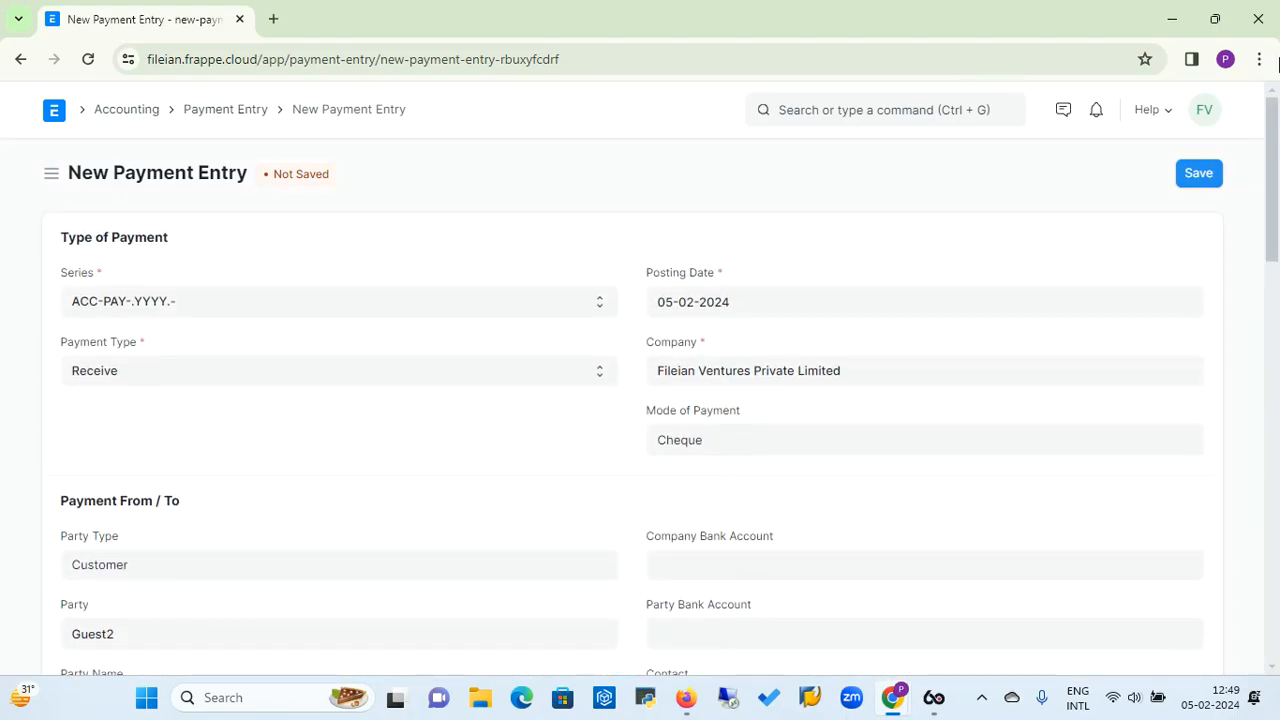
click(1205, 176)
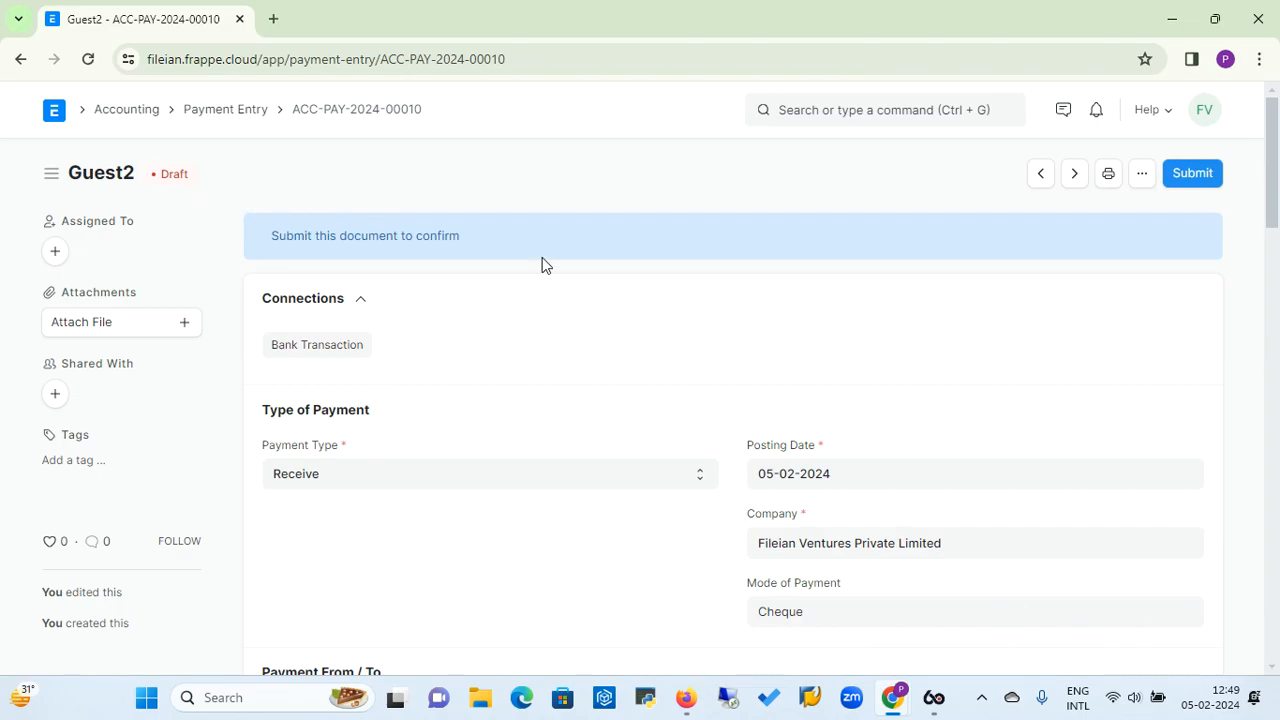
click(1192, 174)
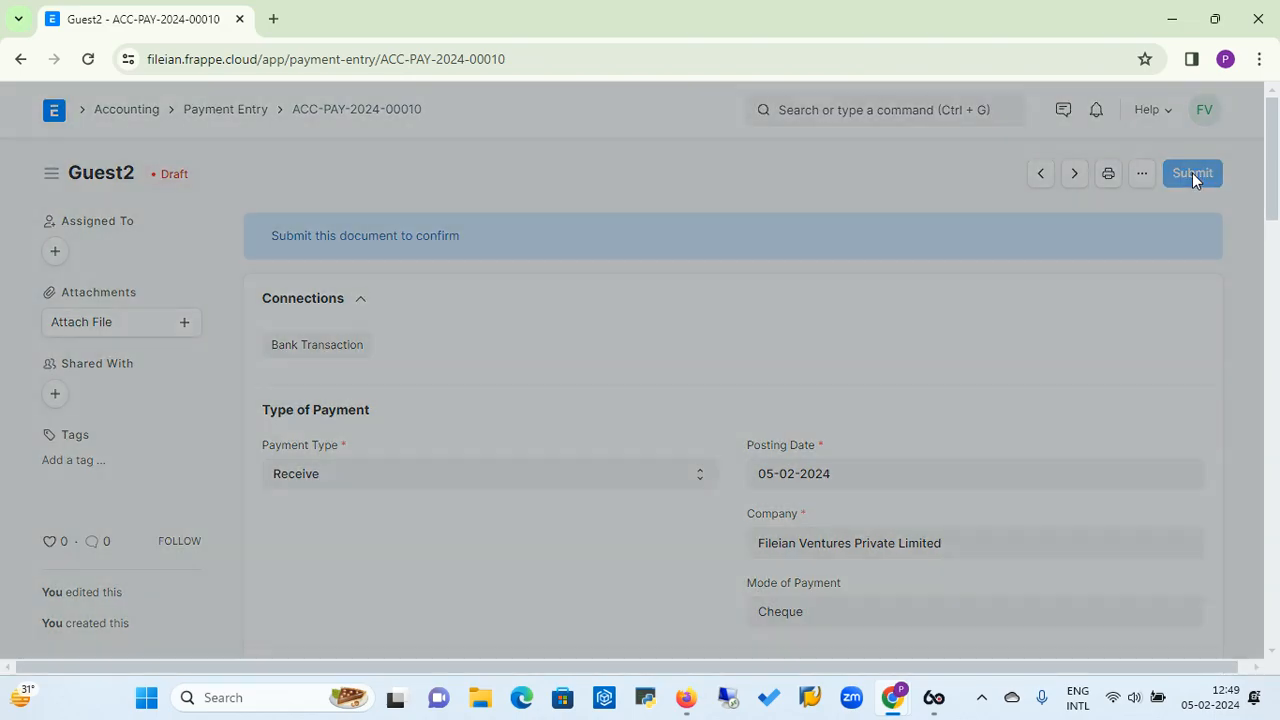
click(857, 253)
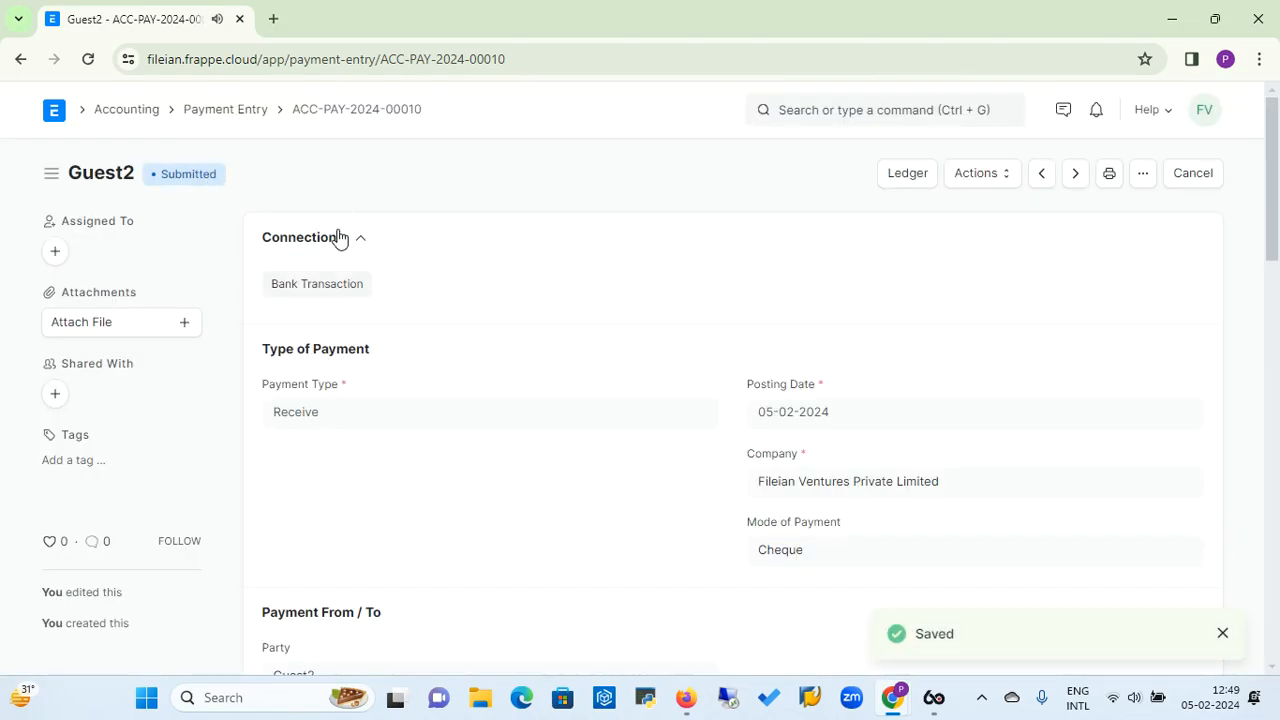
Step: View the general ledger of the submitted Guest2 payment entry and examine its debit and credit entries
click(908, 175)
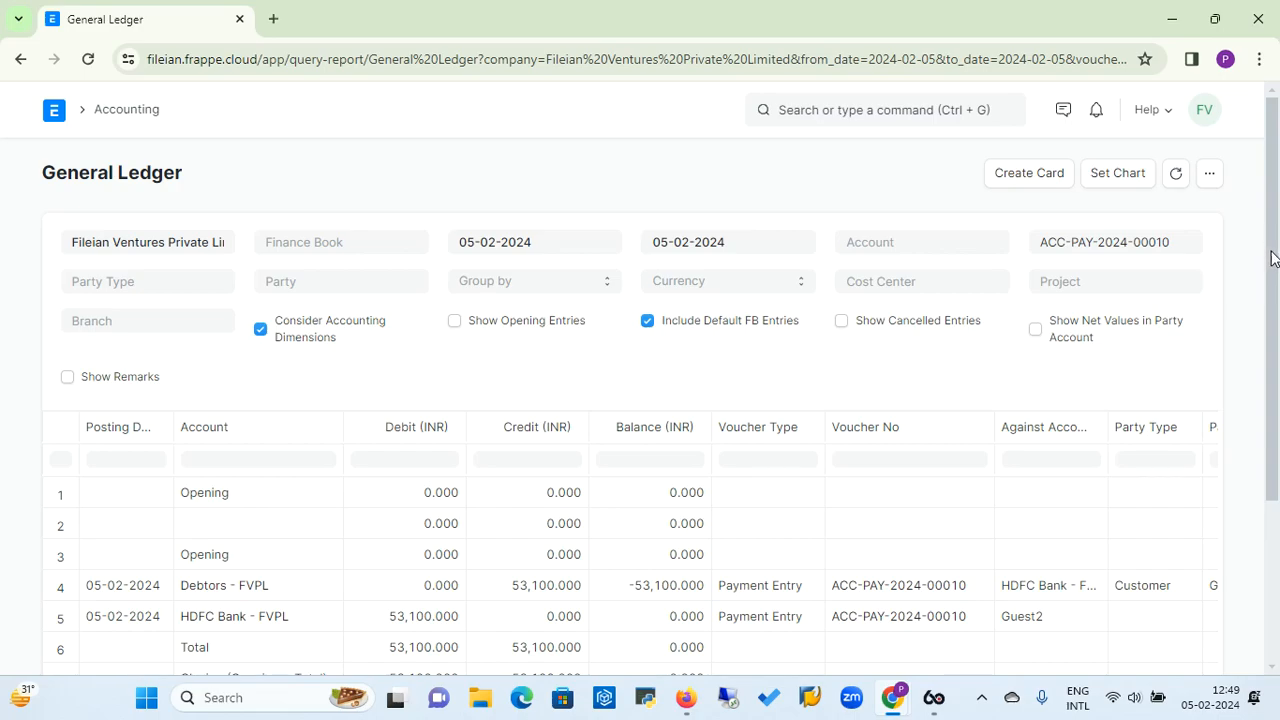
drag(1272, 244, 1275, 381)
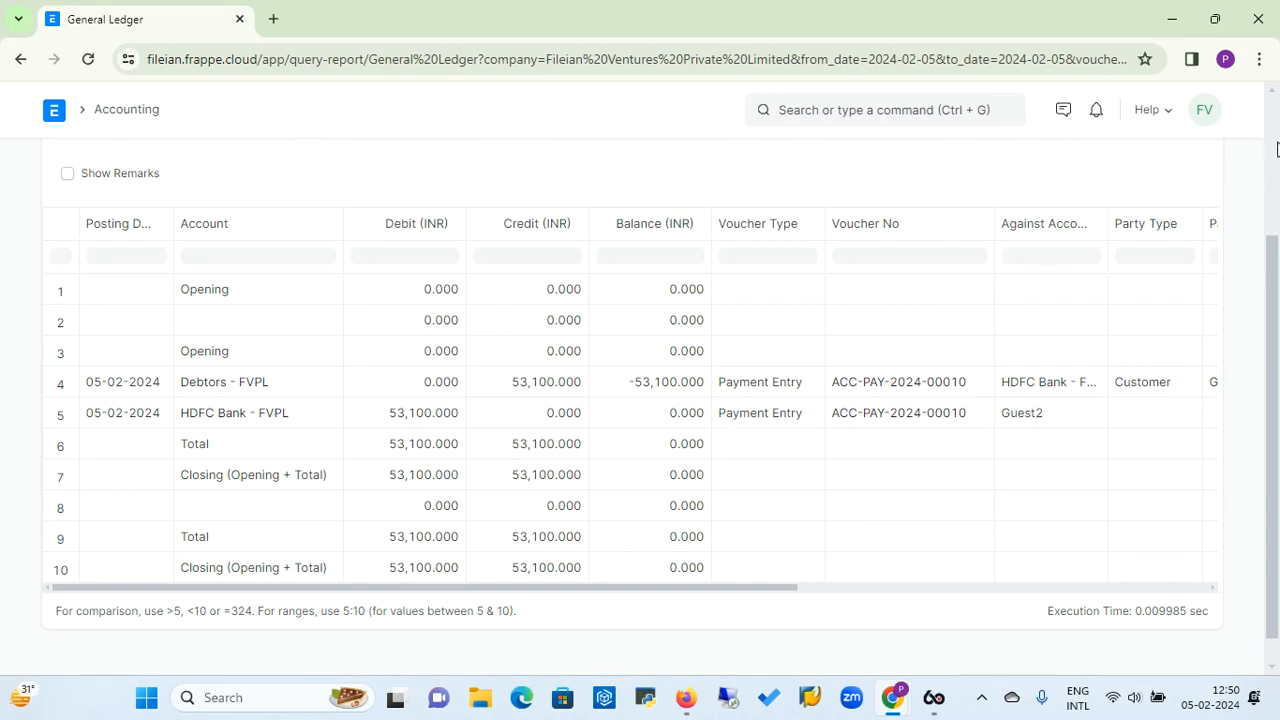
scroll(1276, 148, up, 2)
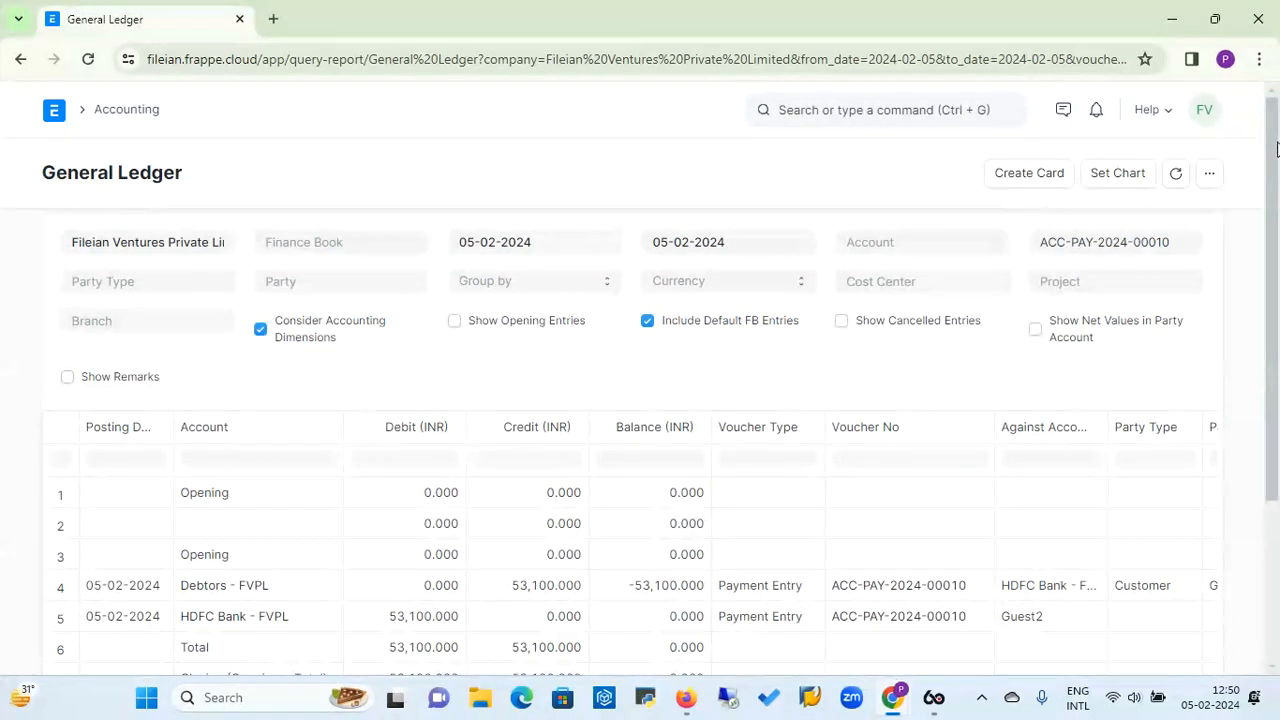